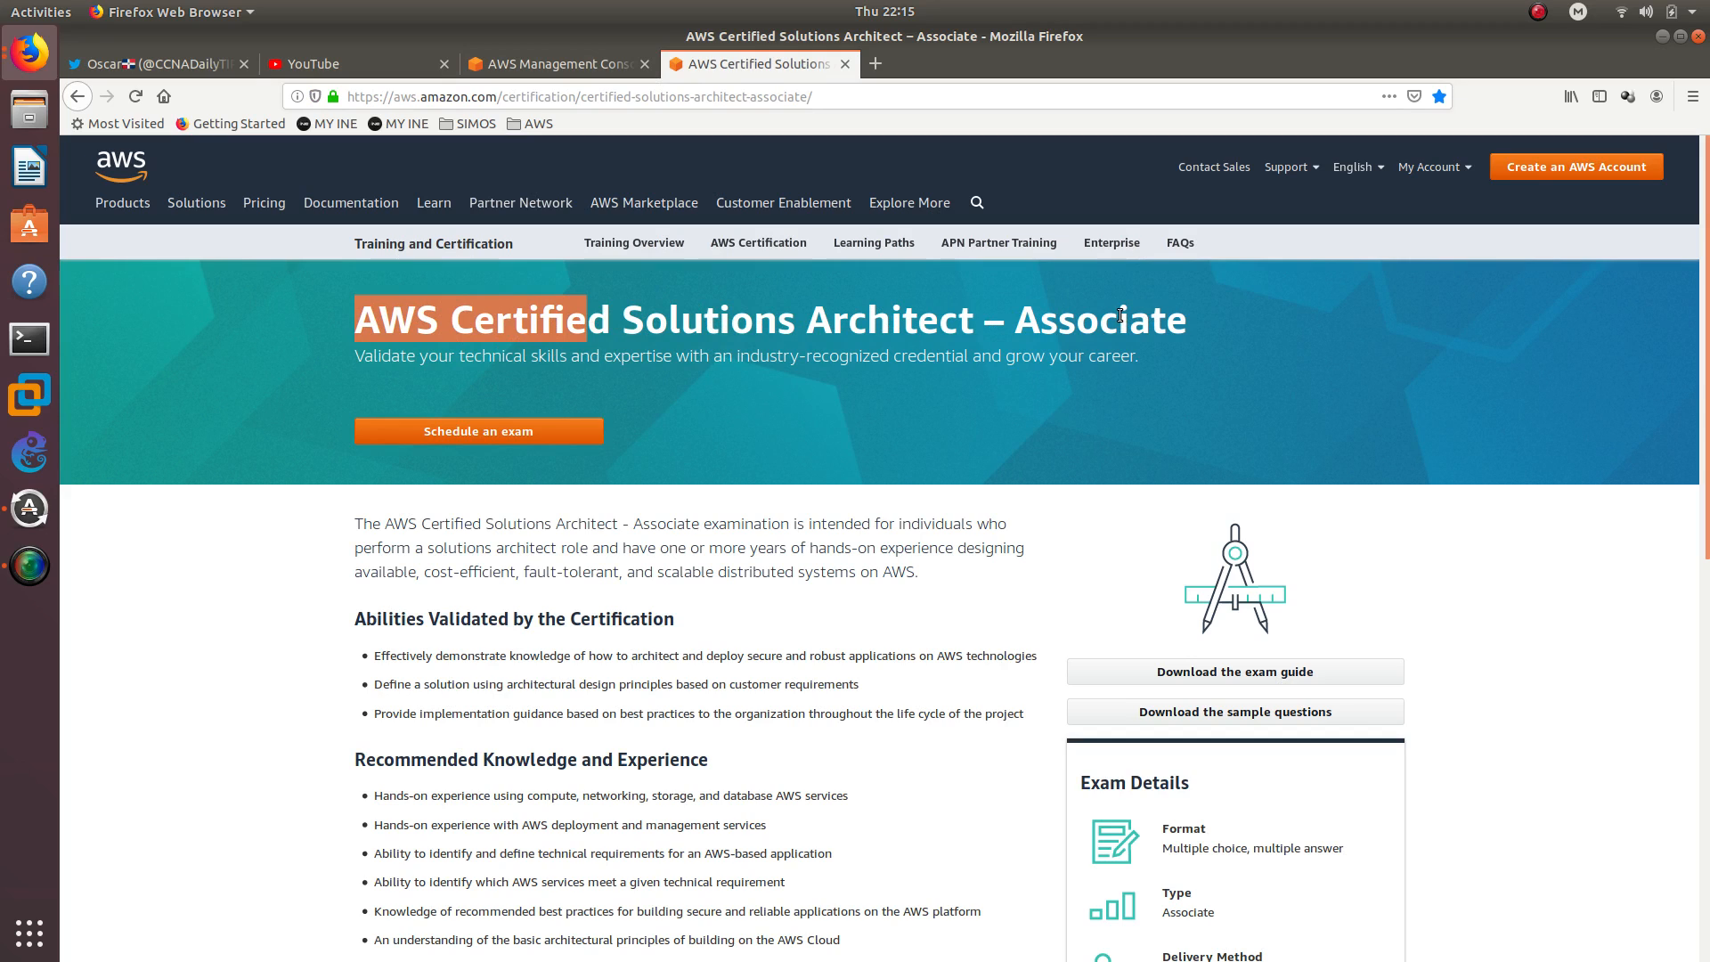
Review the recommended knowledge and experience for the AWS Certified Solutions Architect – Associate exam, including its compute requirement
double_click(1120, 316)
scroll(636, 556, "down", 3)
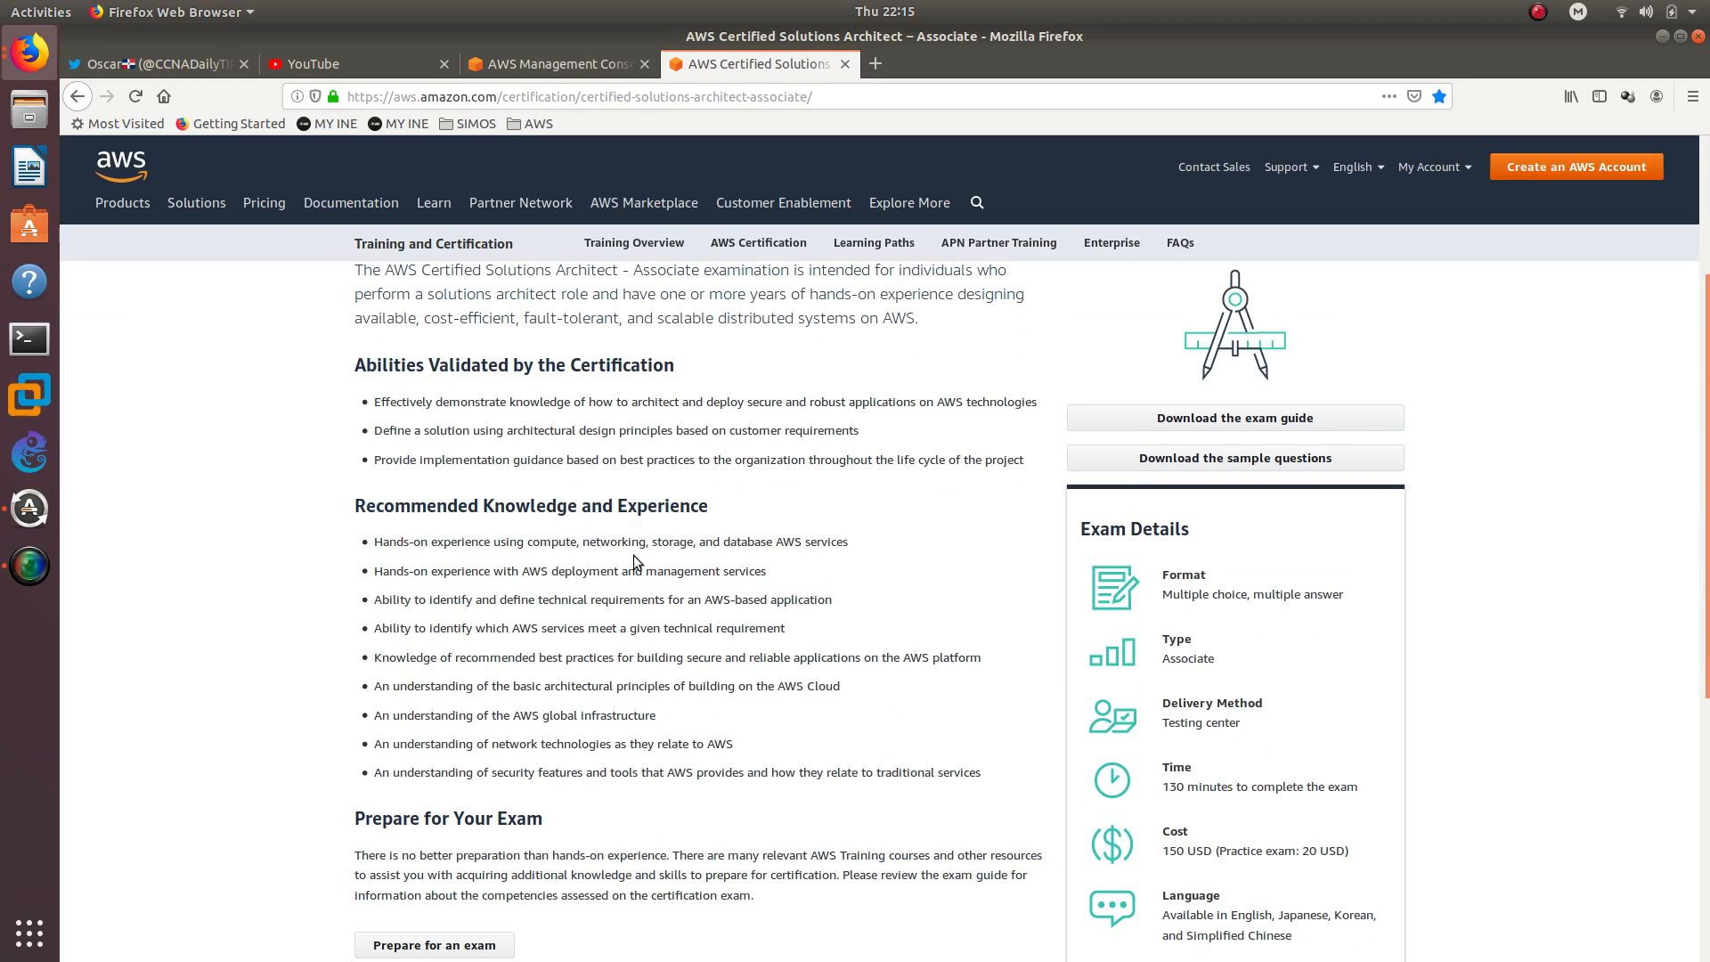
double_click(547, 543)
key("alt+Tab")
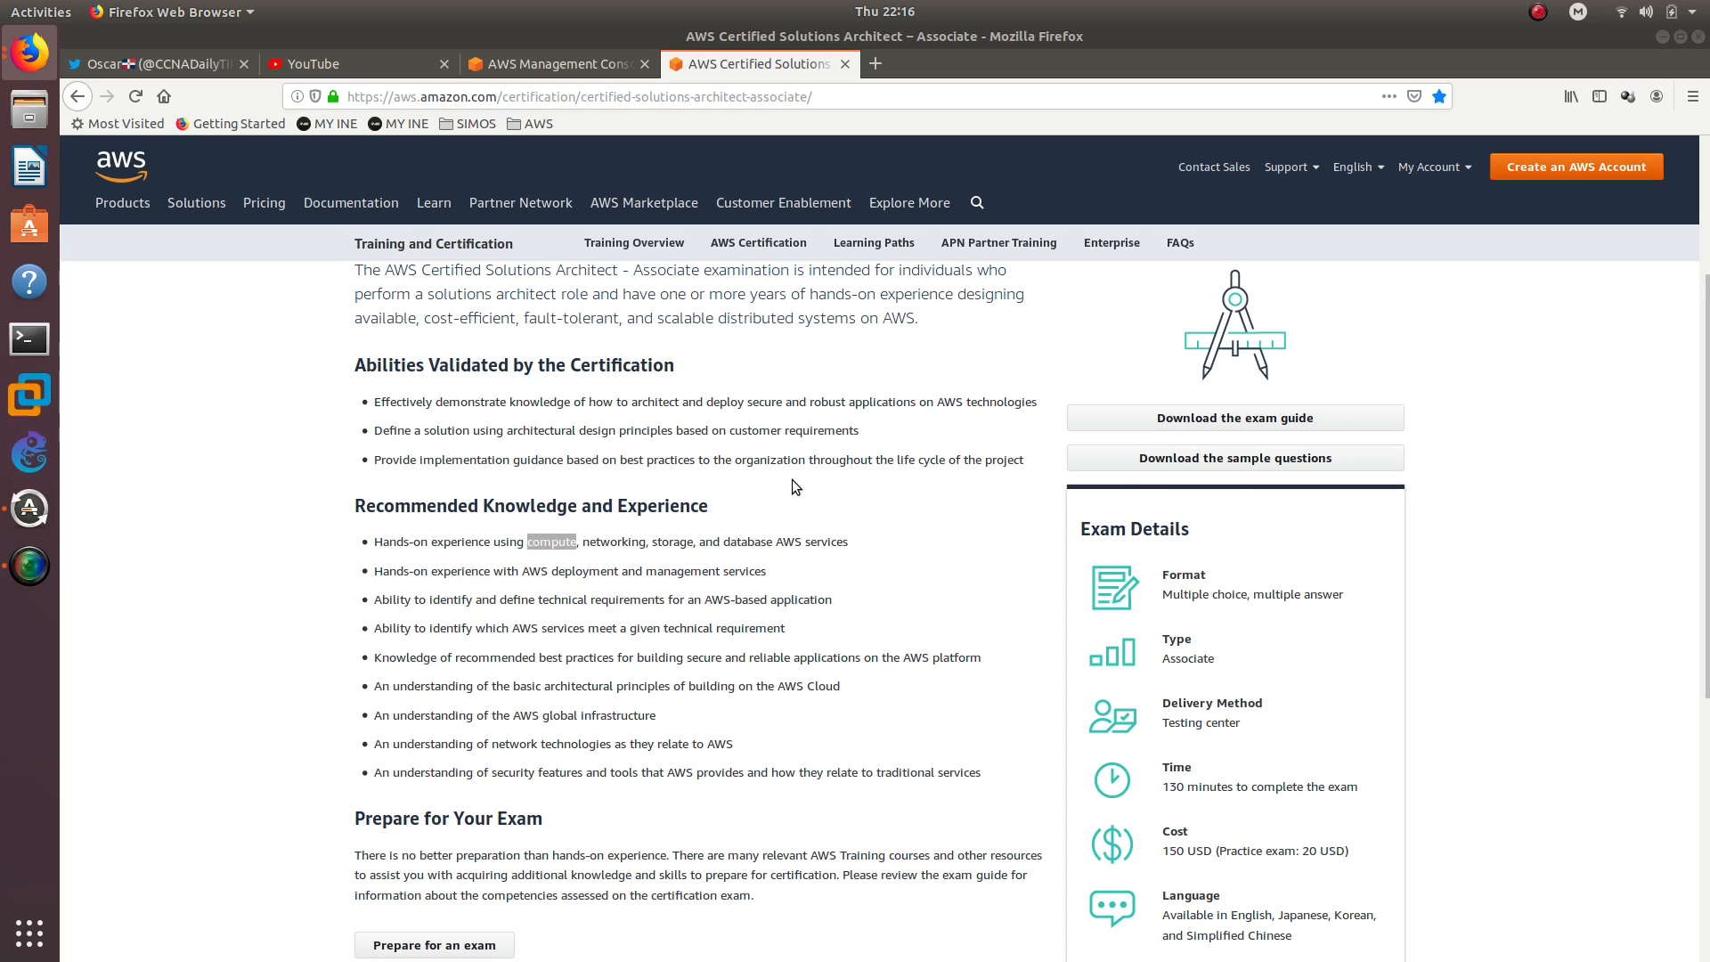
In the AWS Management Console, create an S3 bucket named ccdtt.com with the default settings
left_click(552, 64)
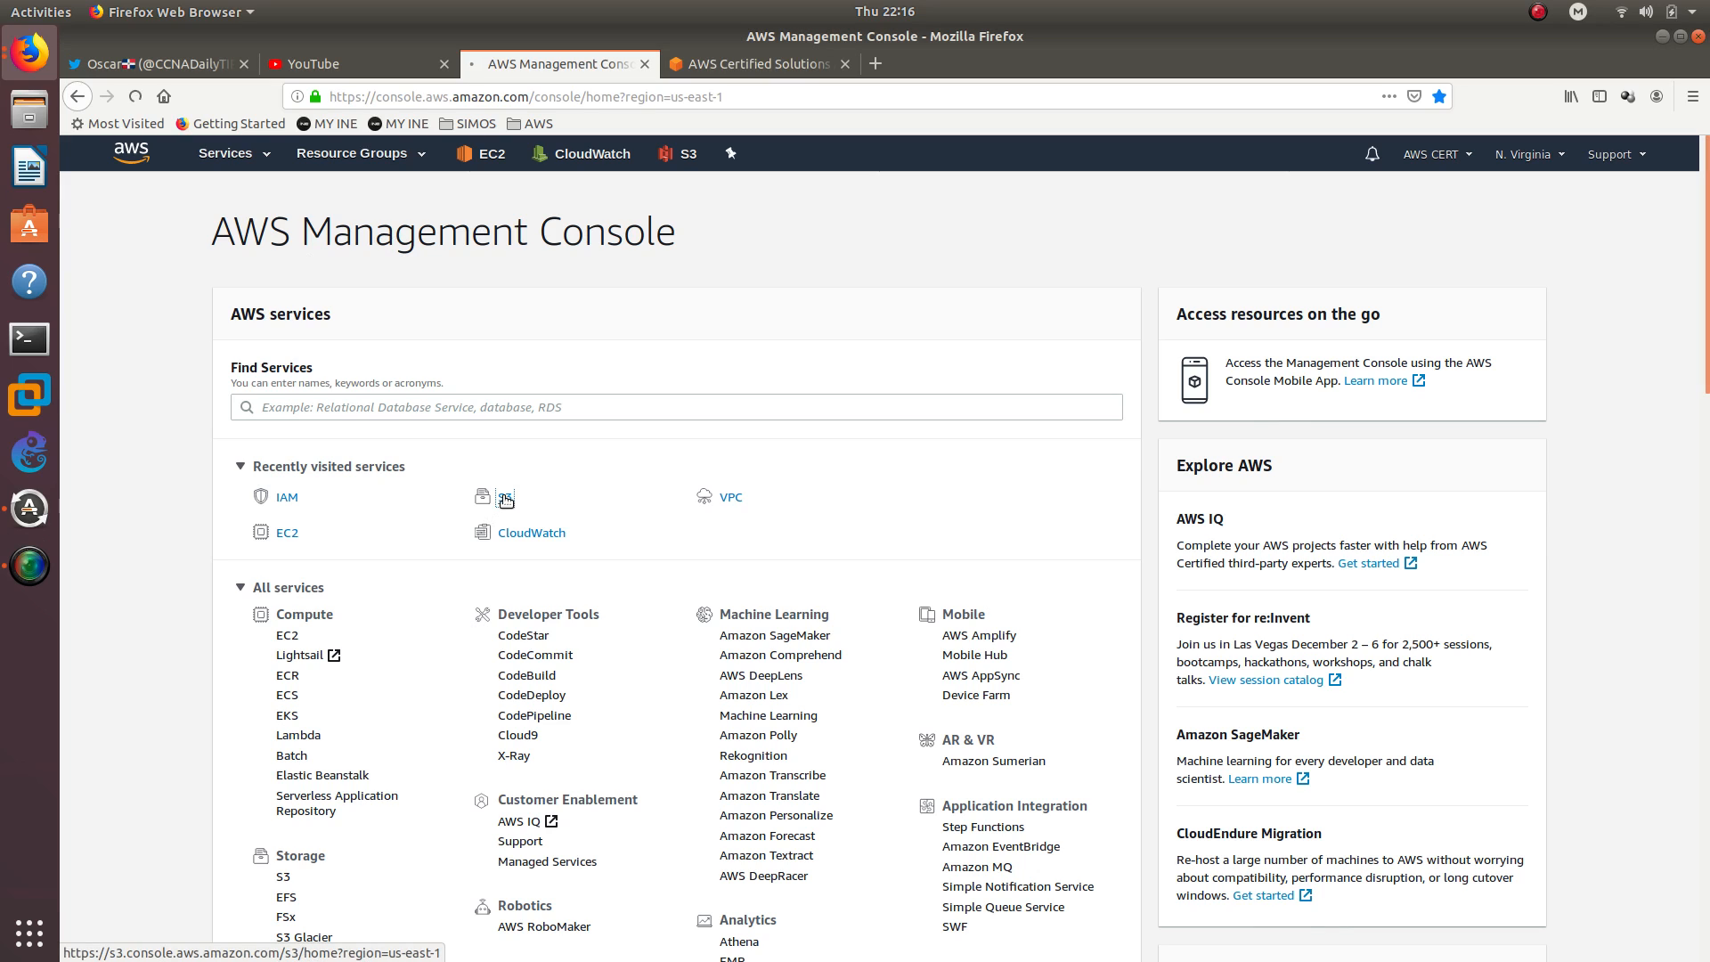
left_click(505, 498)
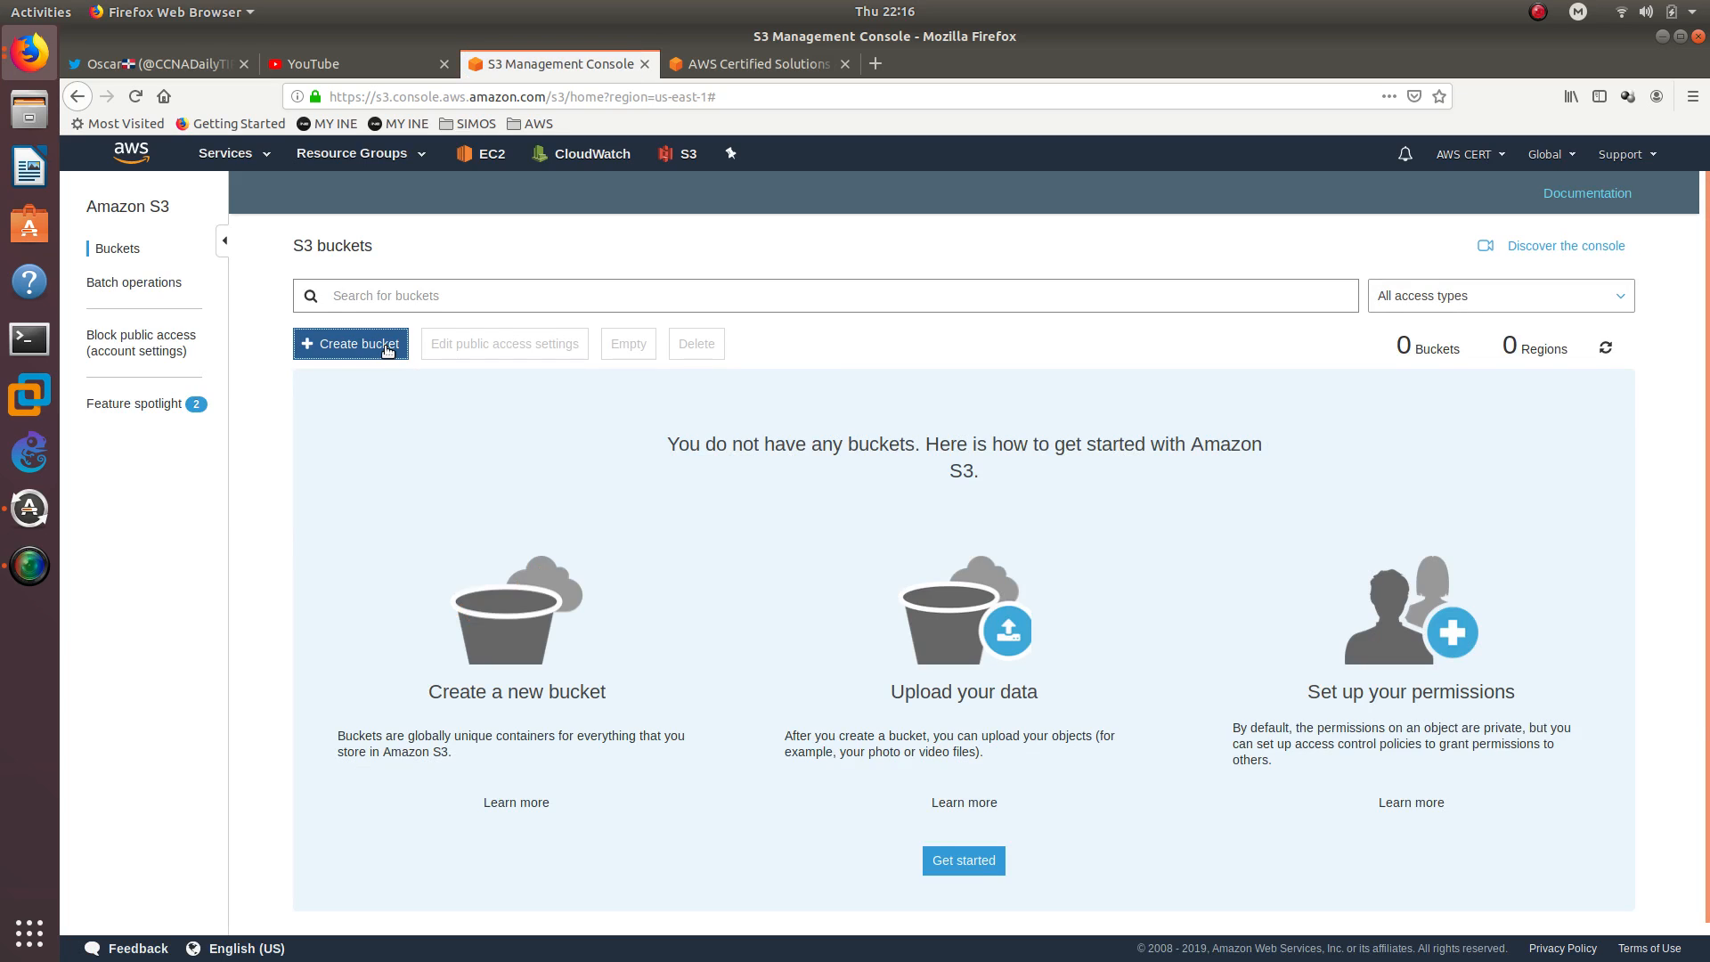
left_click(383, 347)
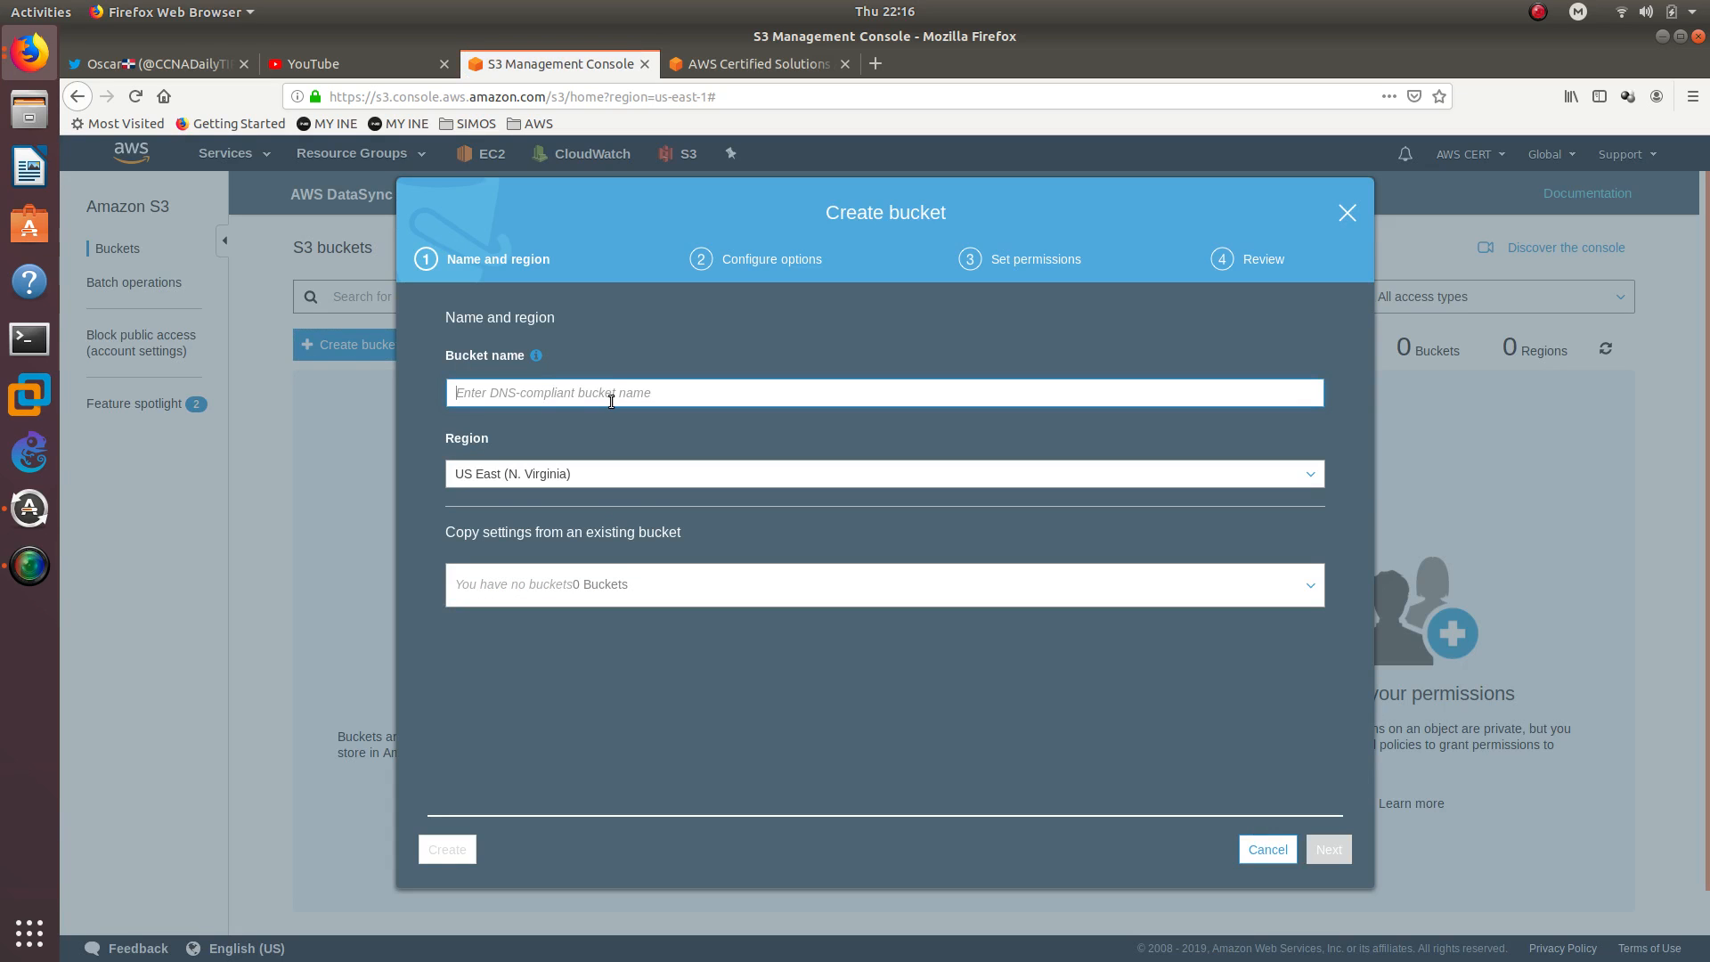
type("ccdt")
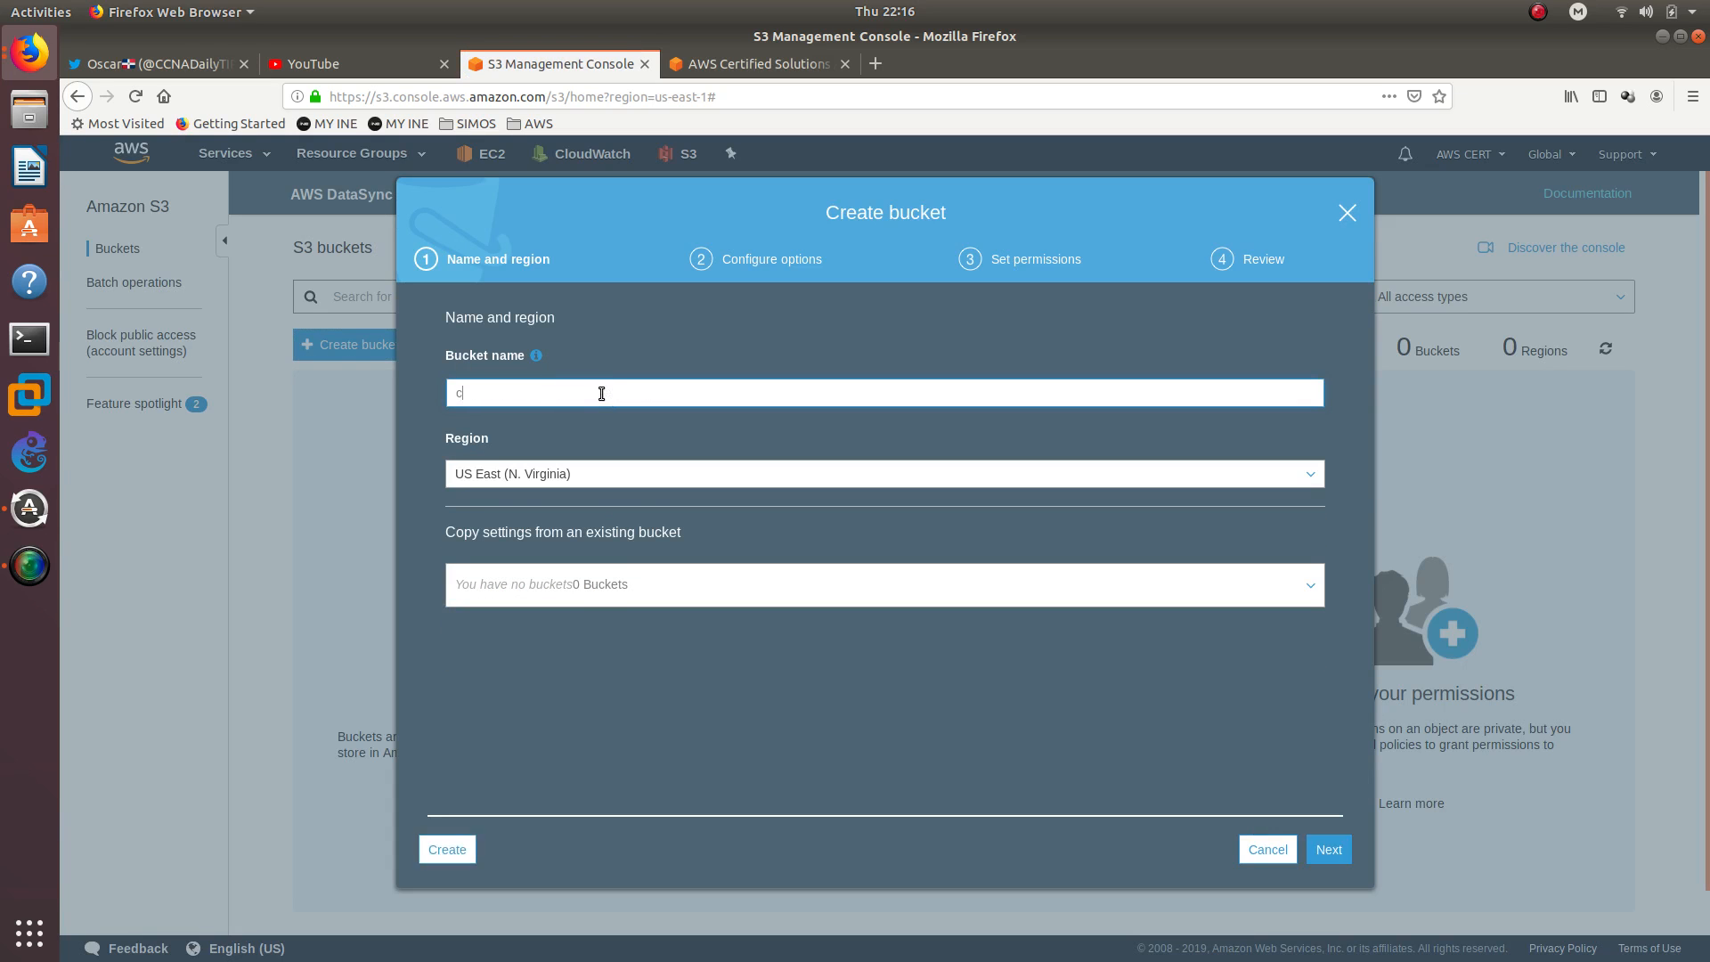
type("t.com")
left_click(447, 850)
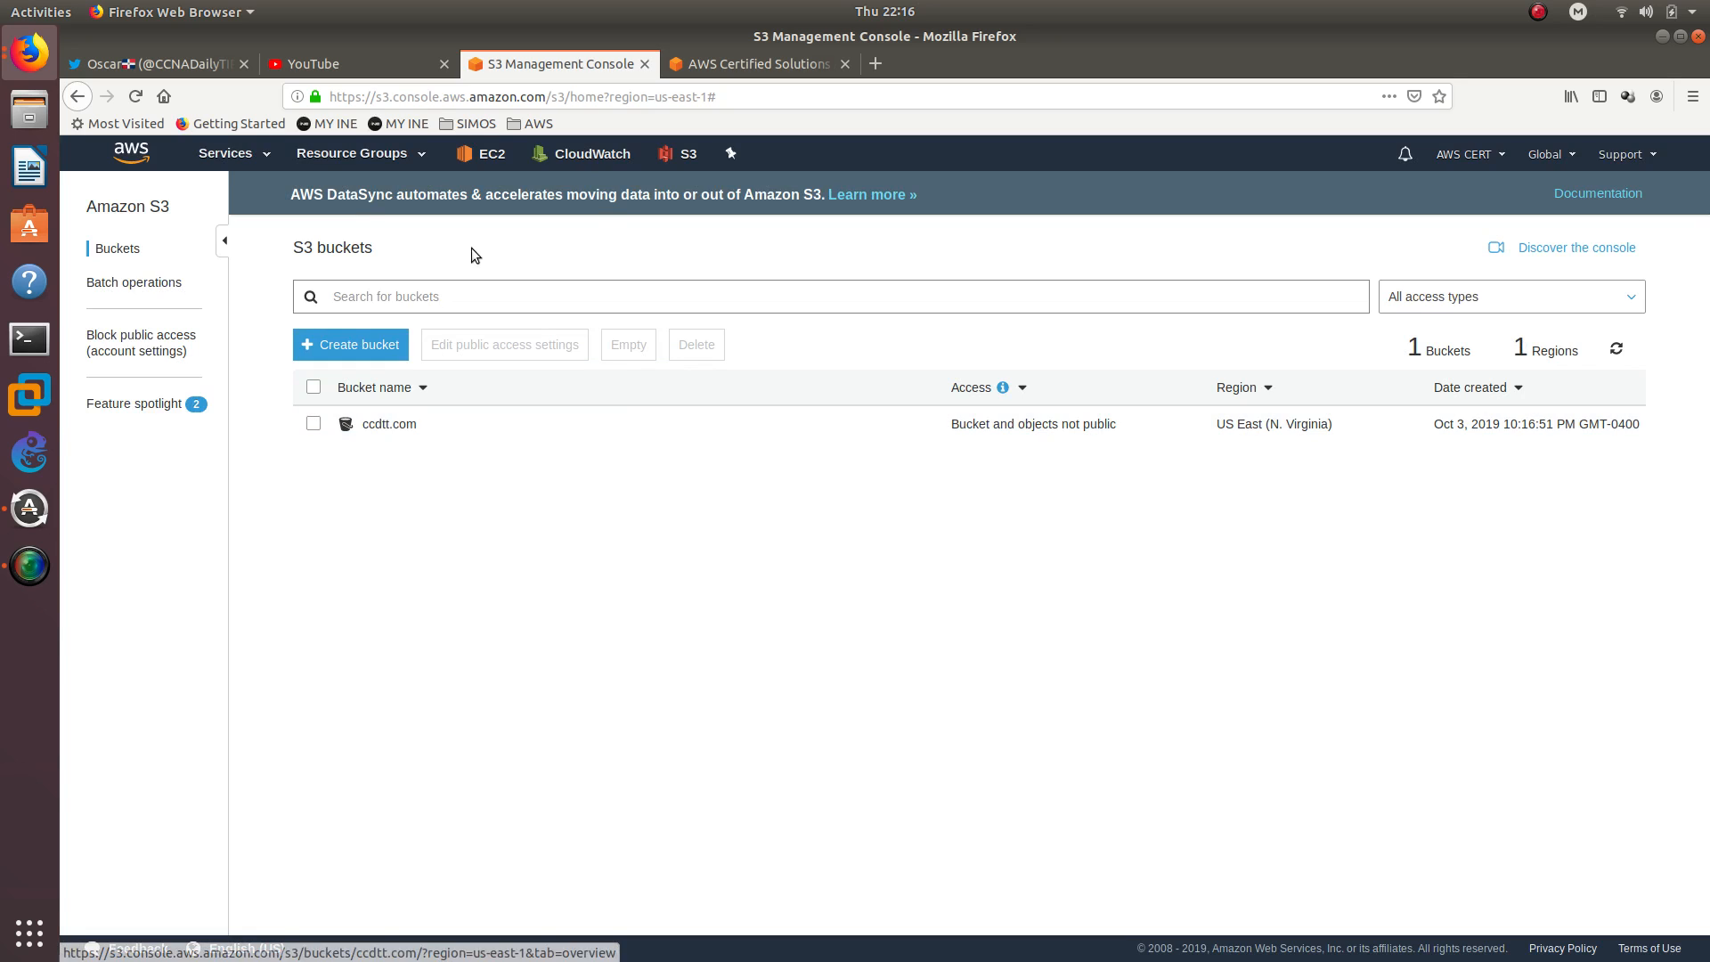
Open the EC2 dashboard from the Compute group of services
left_click(495, 149)
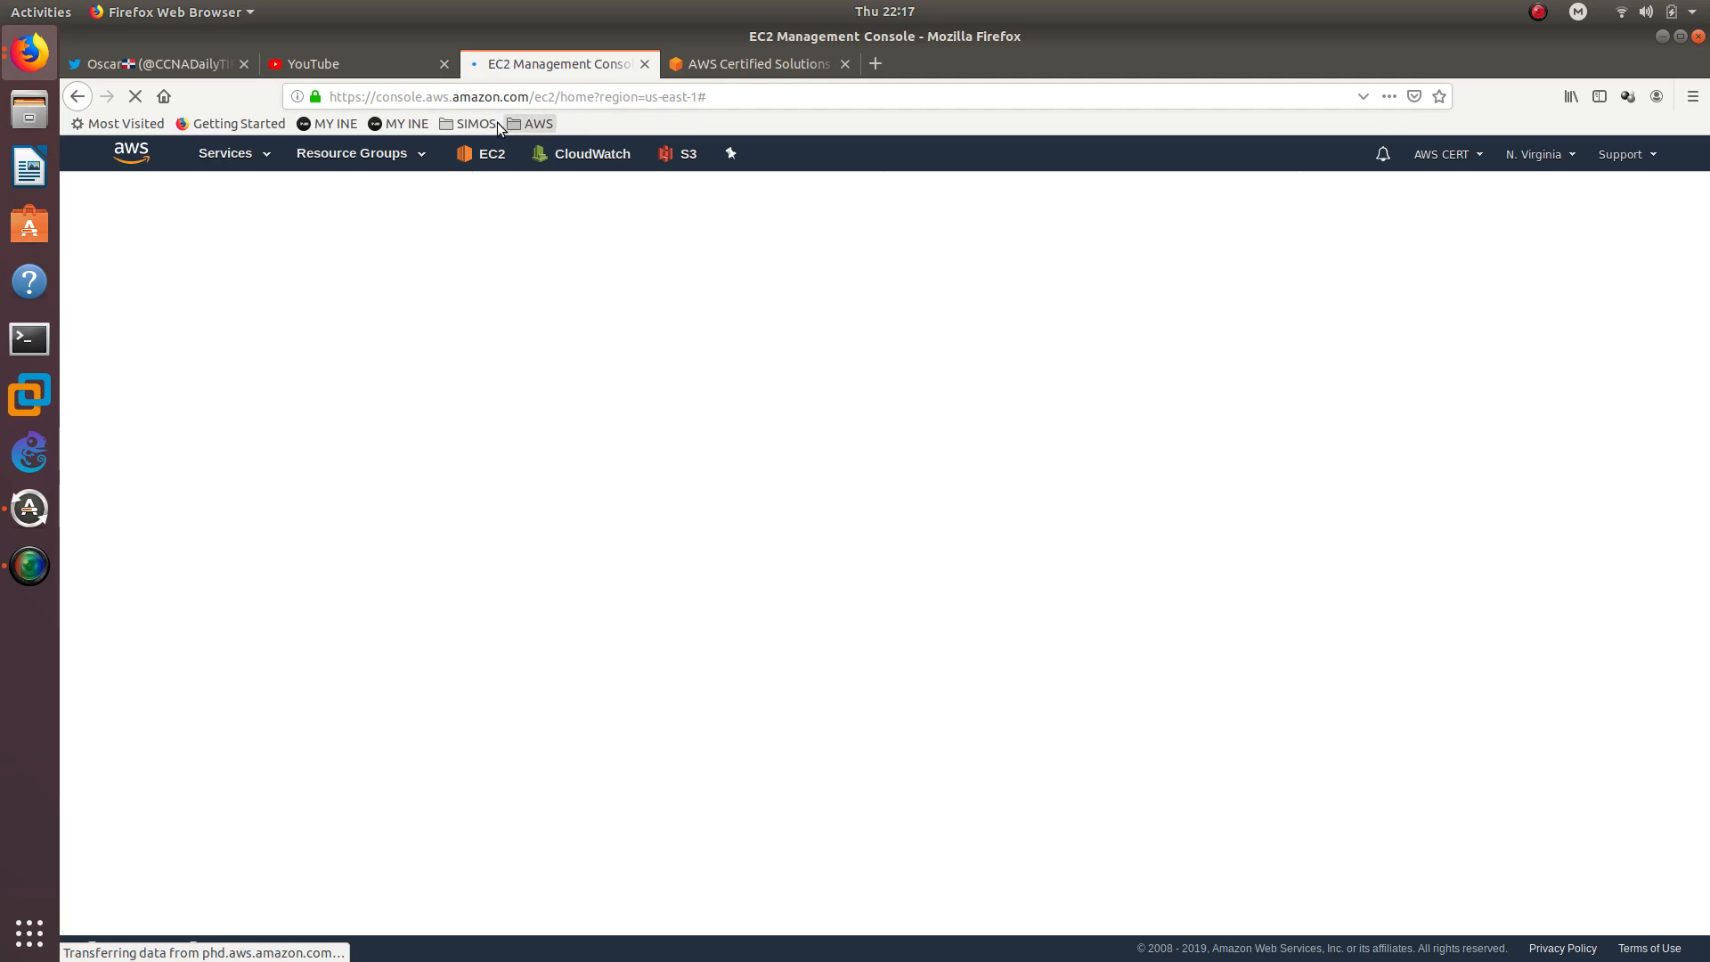
left_click(247, 156)
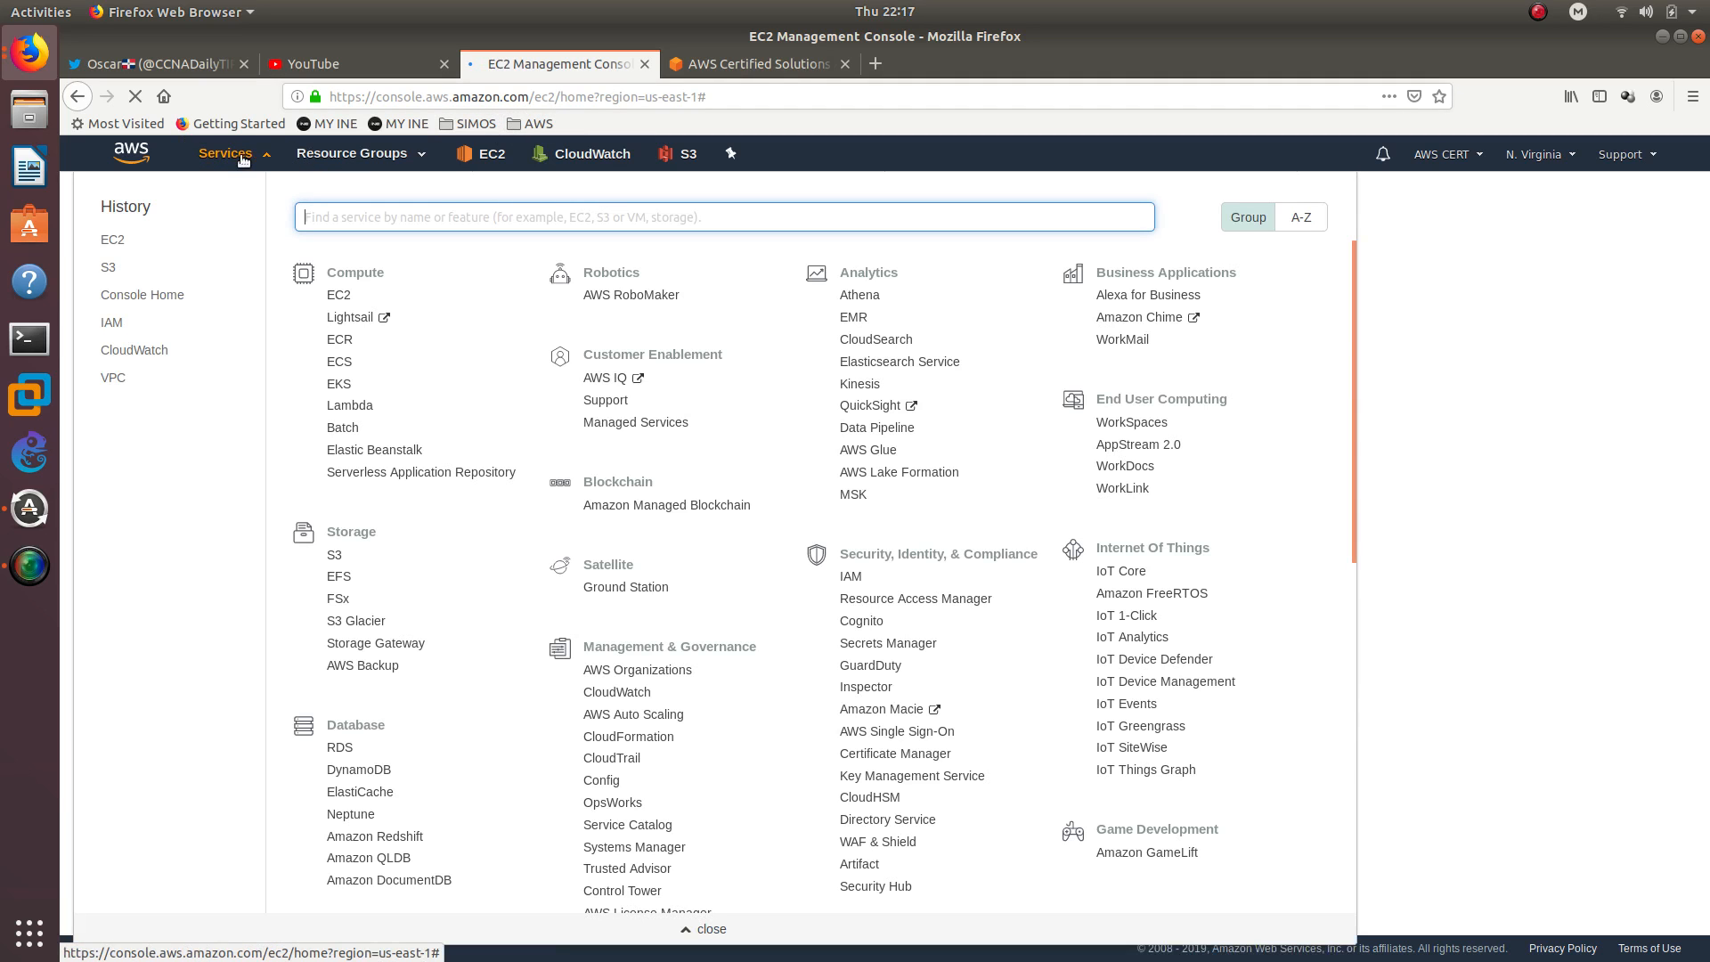
double_click(375, 270)
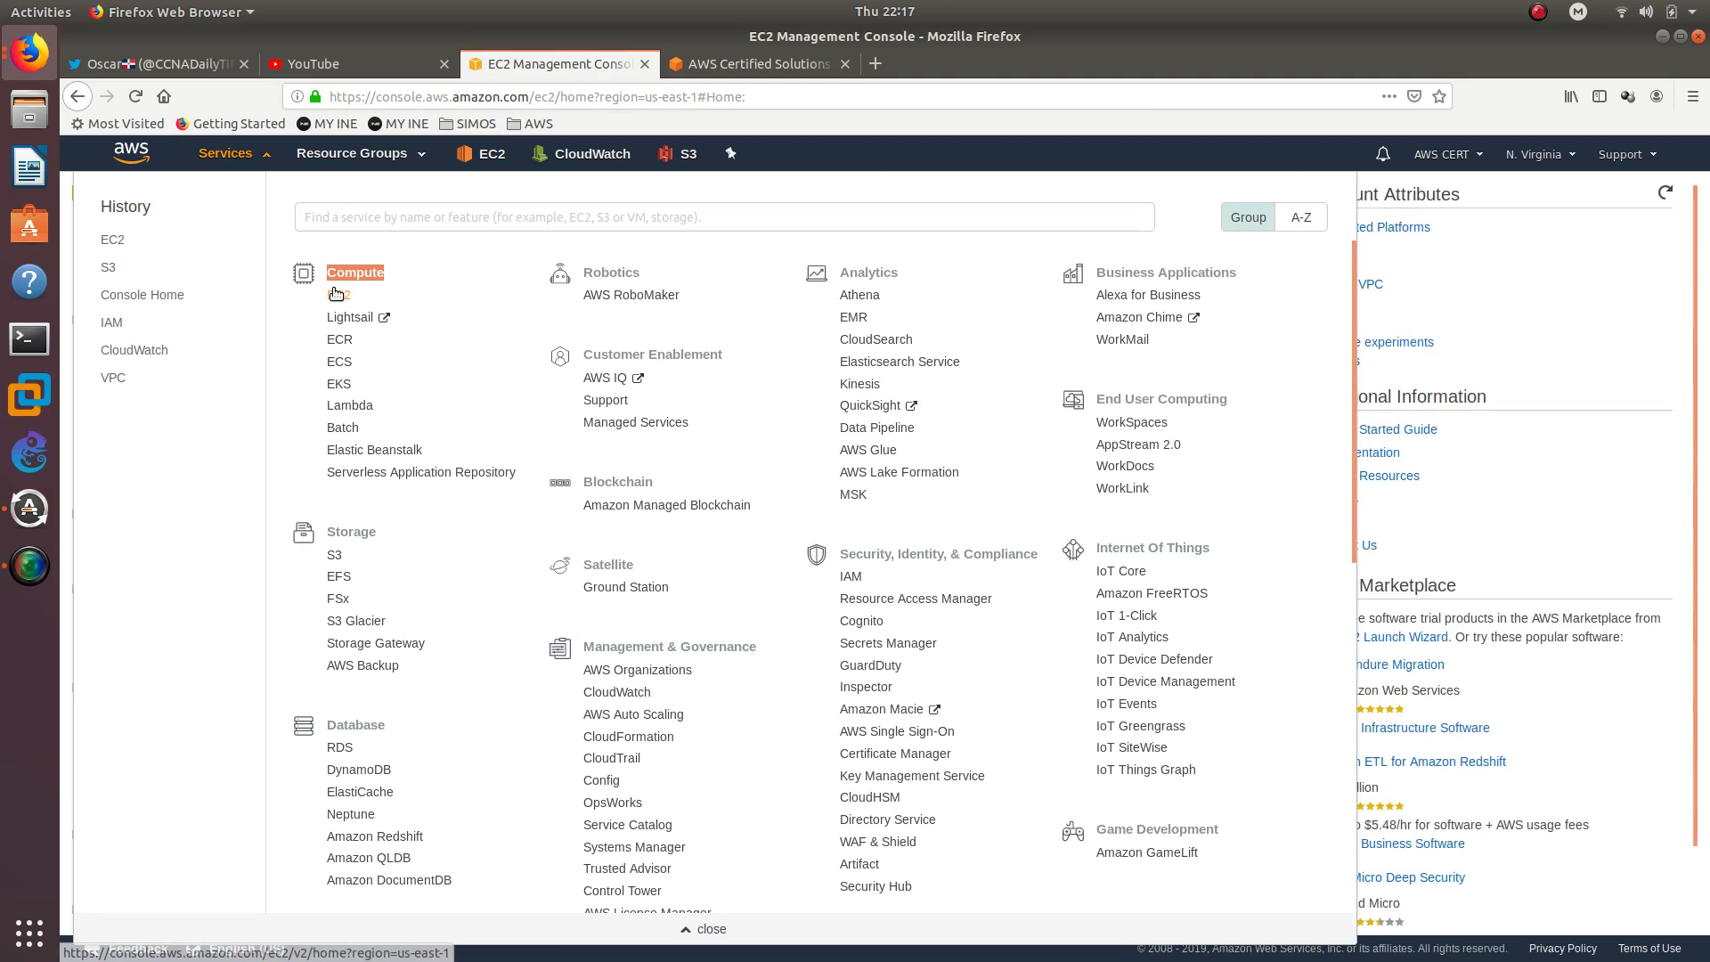
left_click(335, 292)
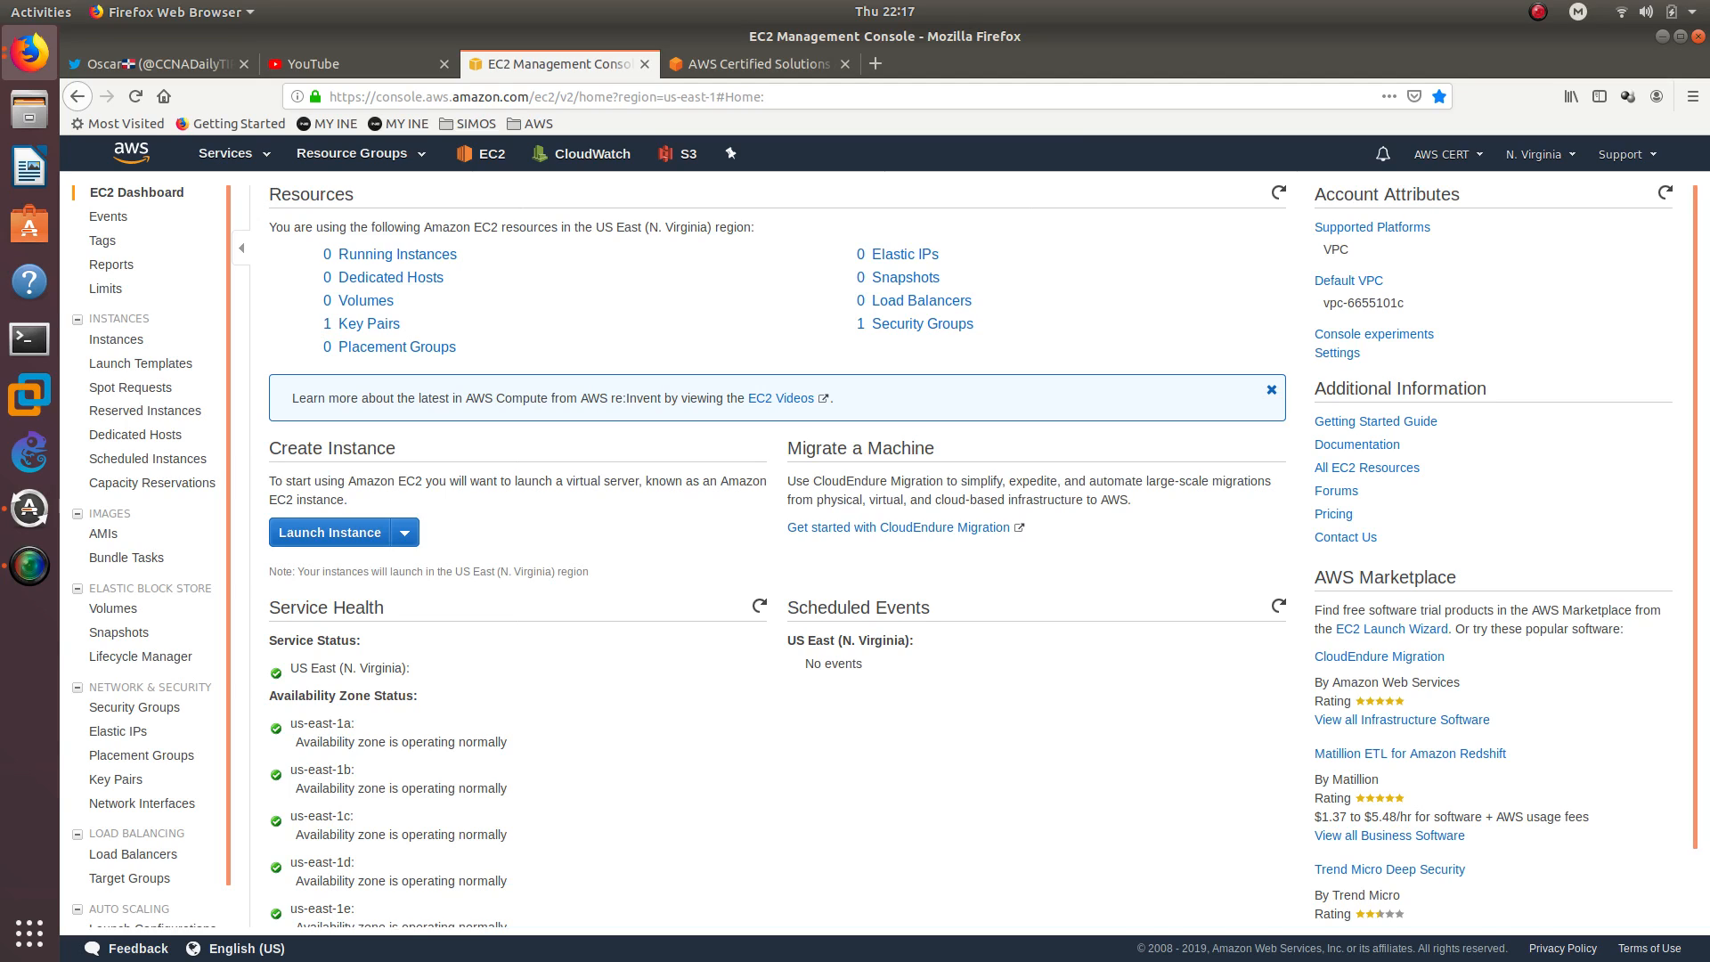
Open the list of roles in IAM, under the Security, Identity, & Compliance services
left_click(230, 155)
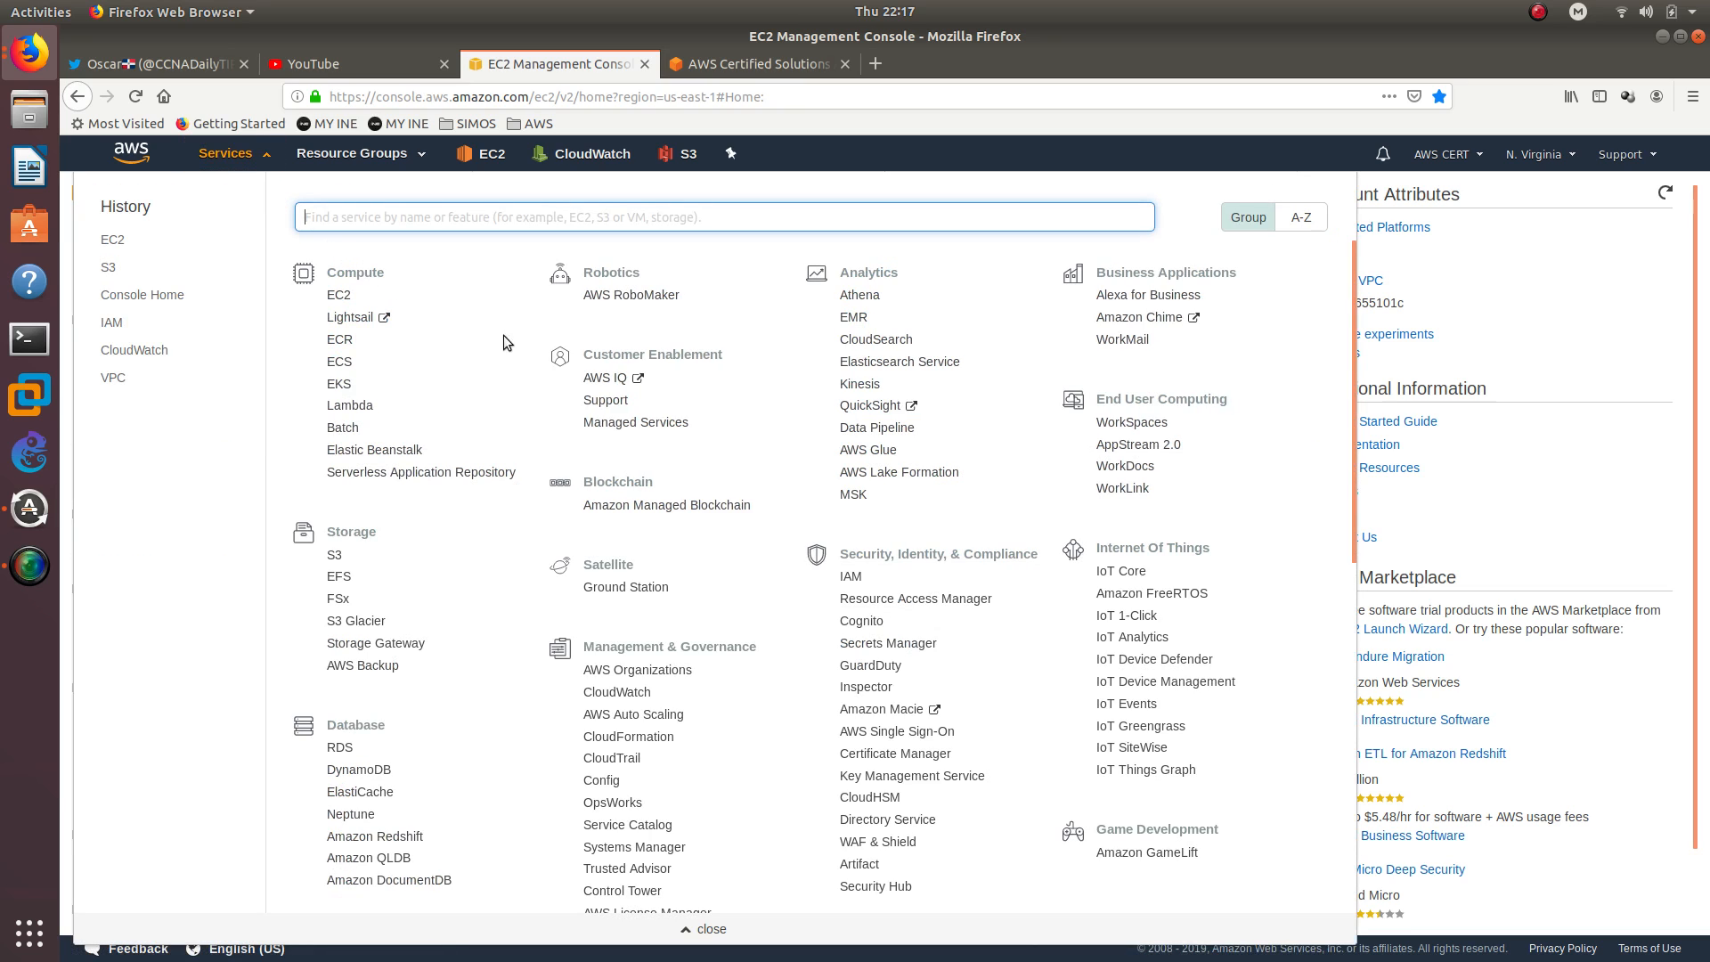
triple_click(926, 559)
left_click(850, 576)
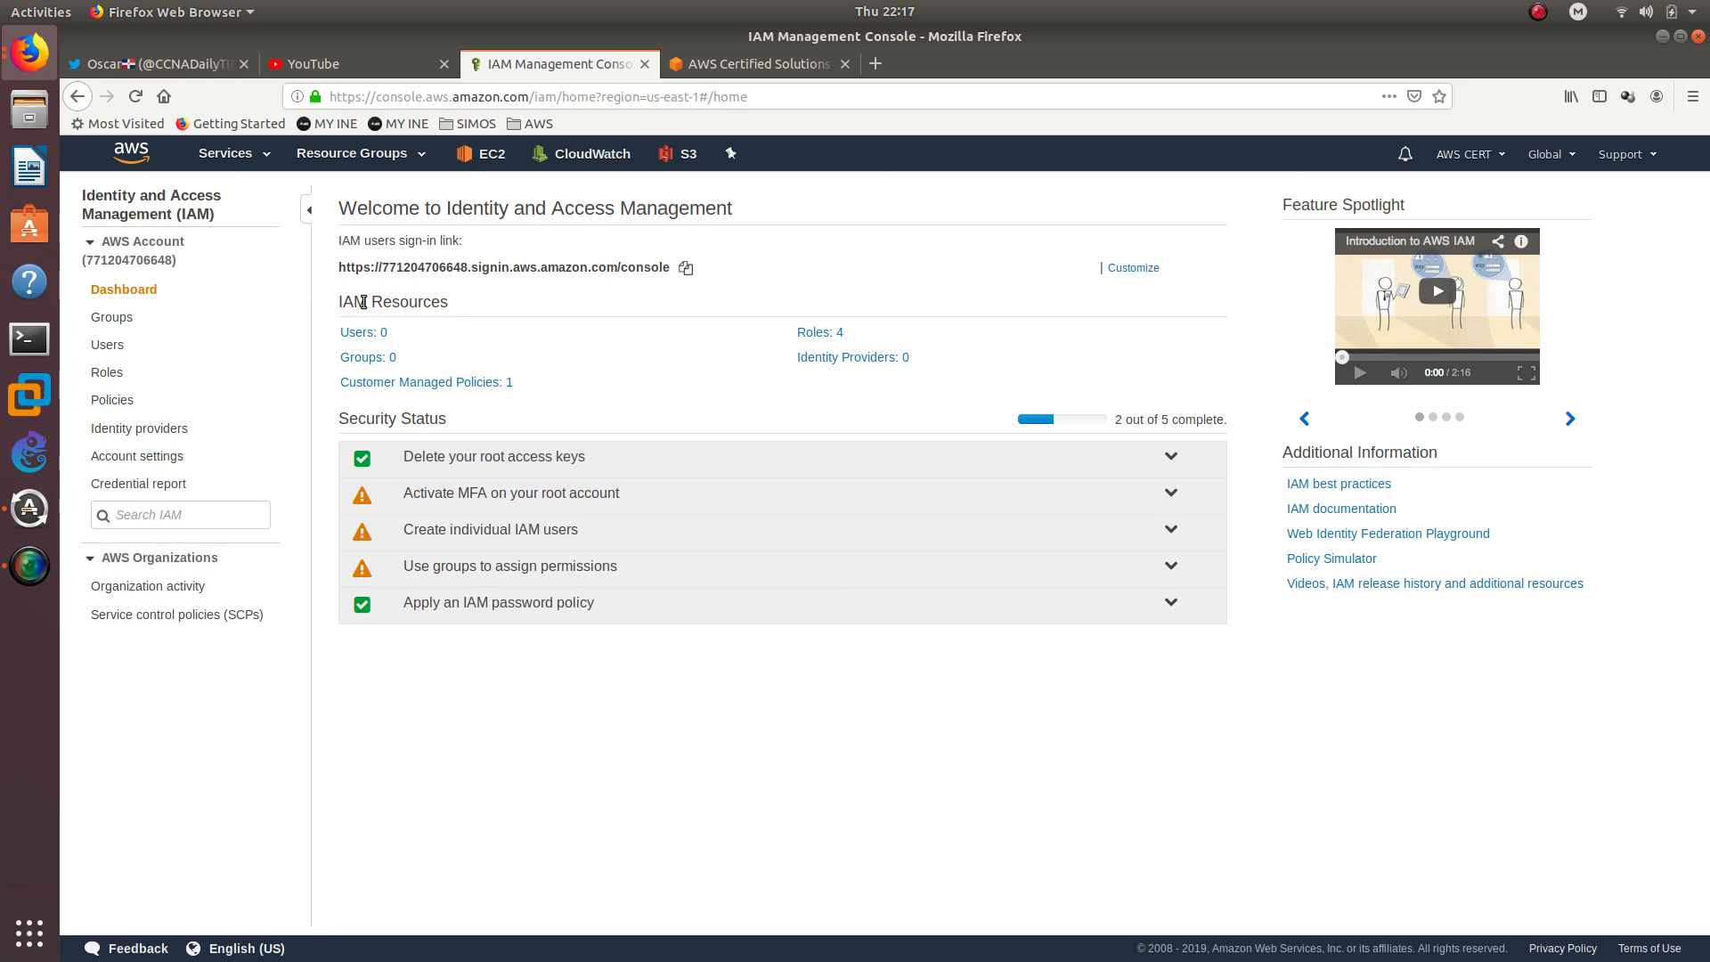
triple_click(540, 207)
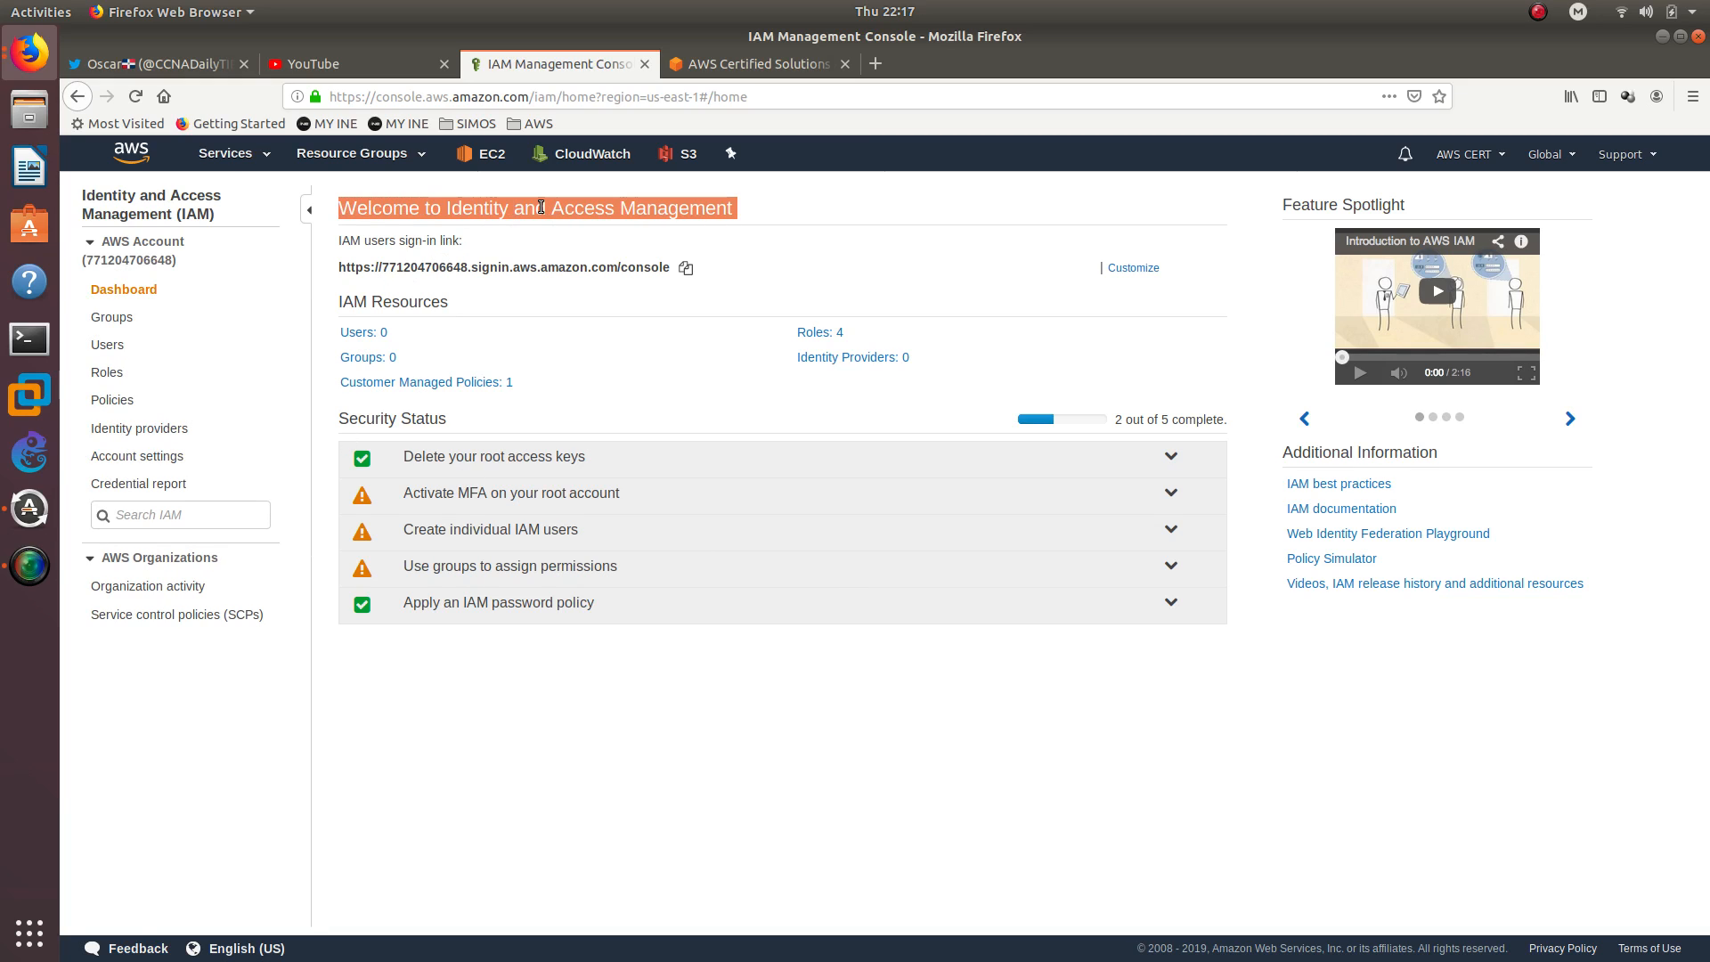
left_click(112, 372)
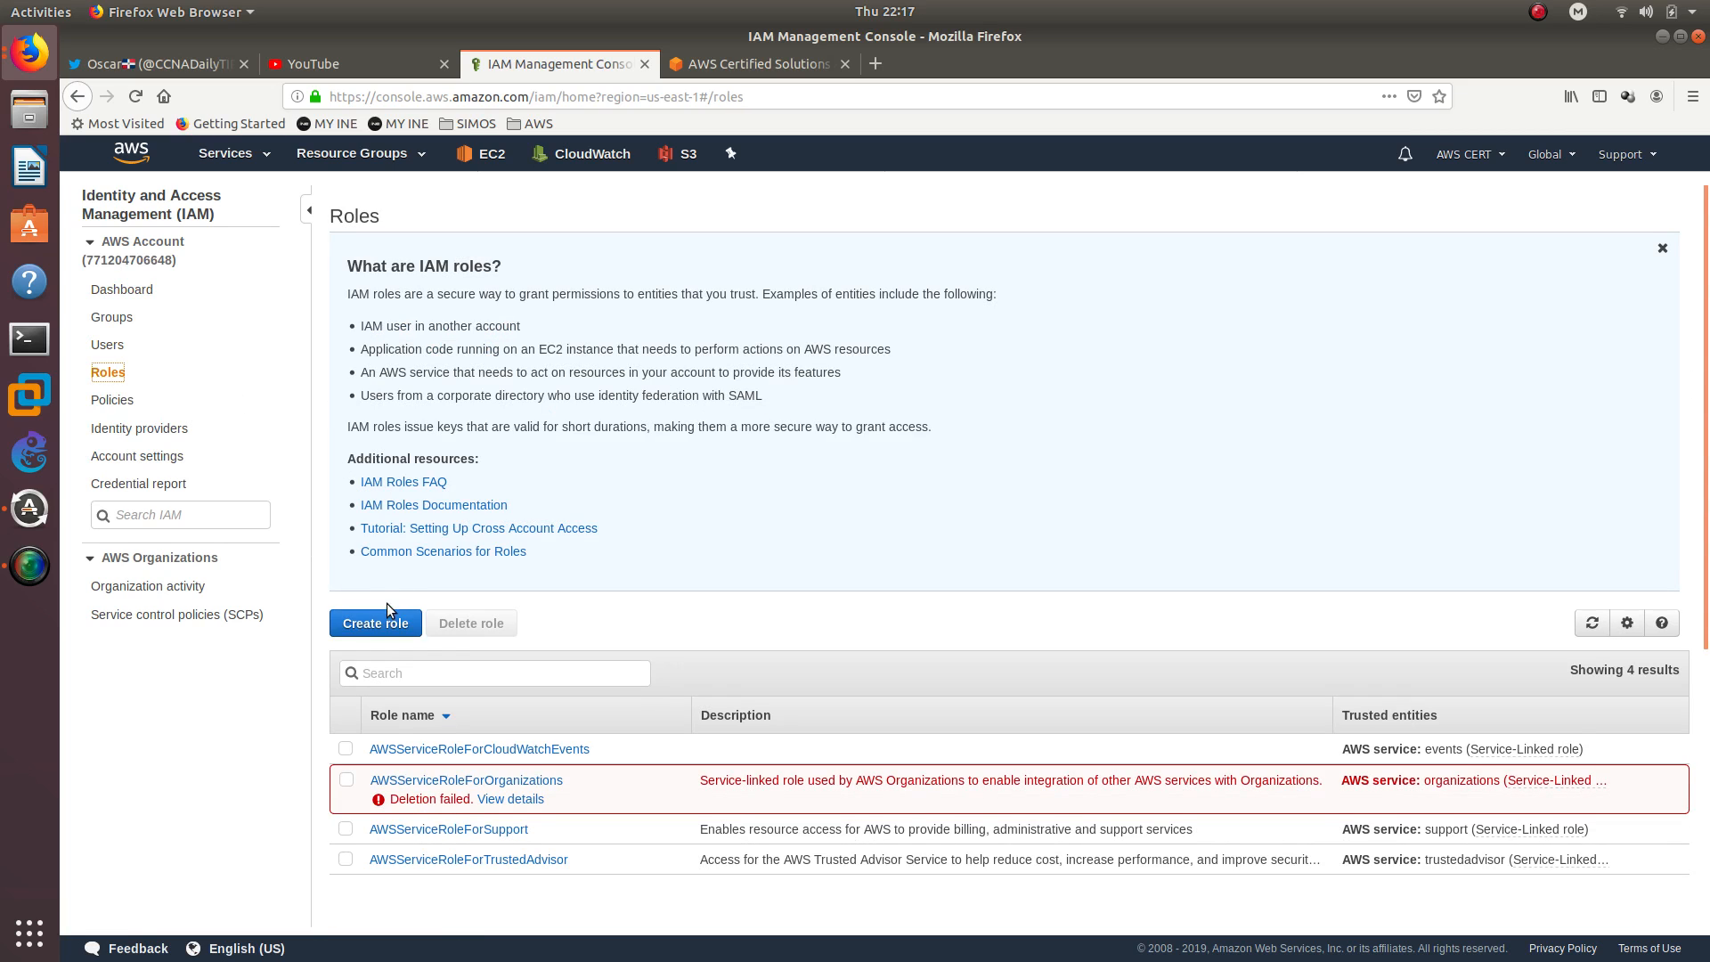
Start a new role for the EC2 service and attach the AdministratorAccess policy to it
left_click(387, 626)
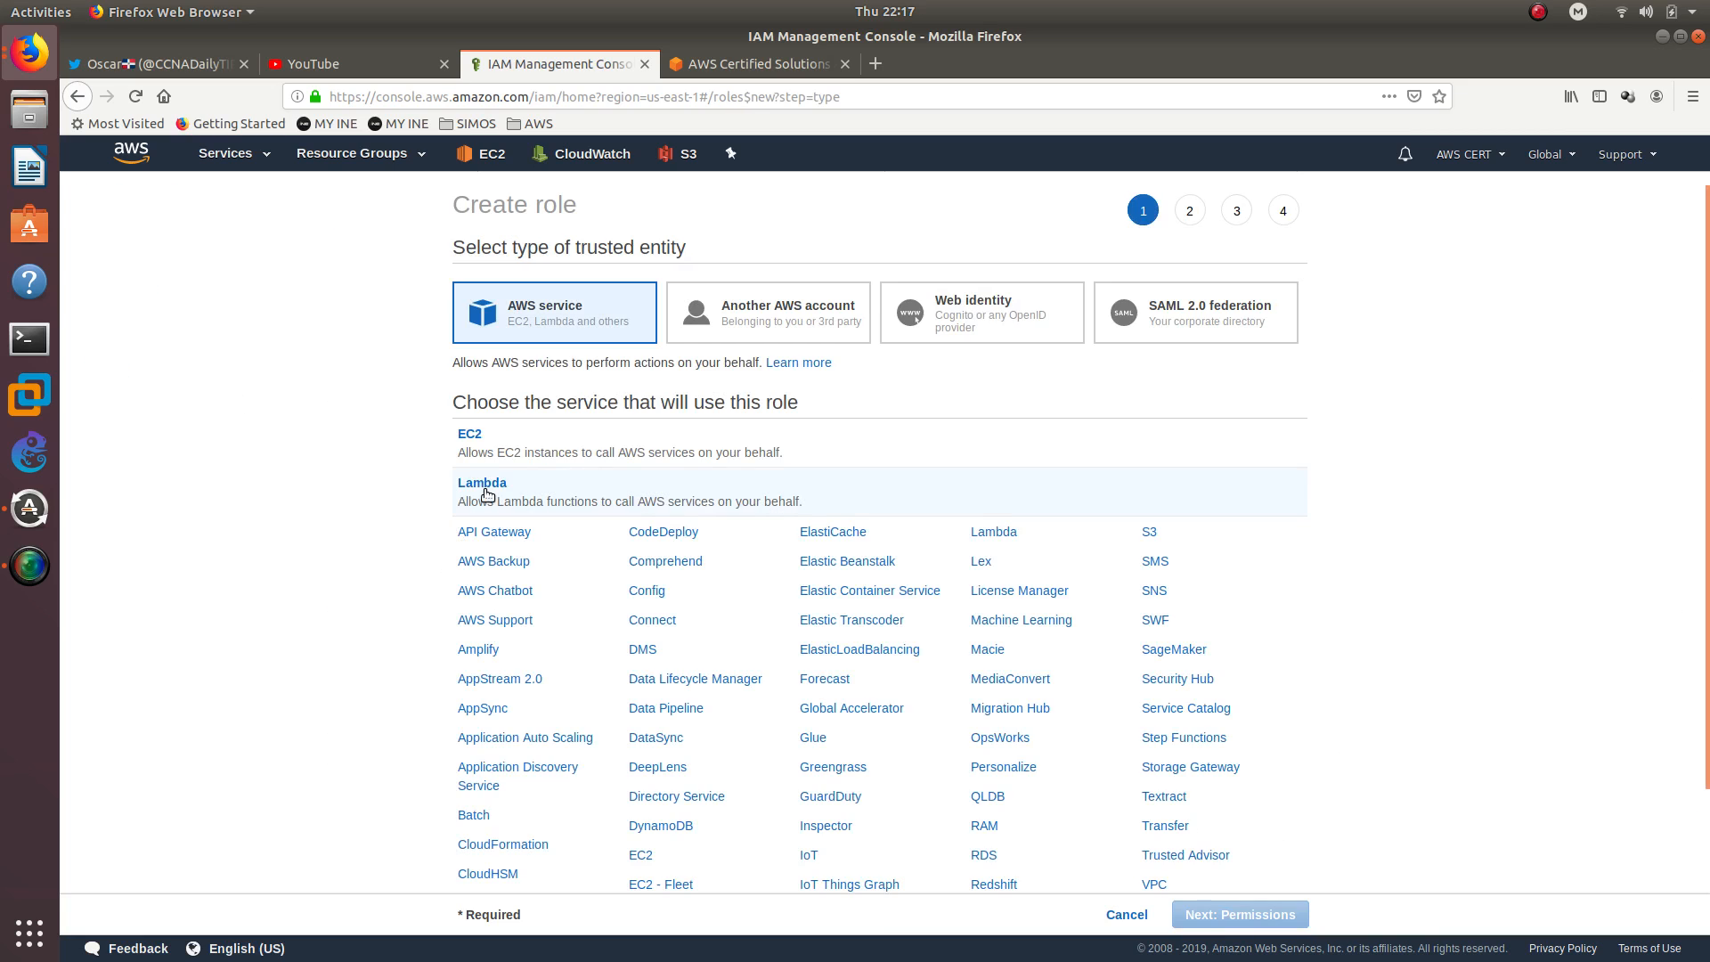
left_click(478, 435)
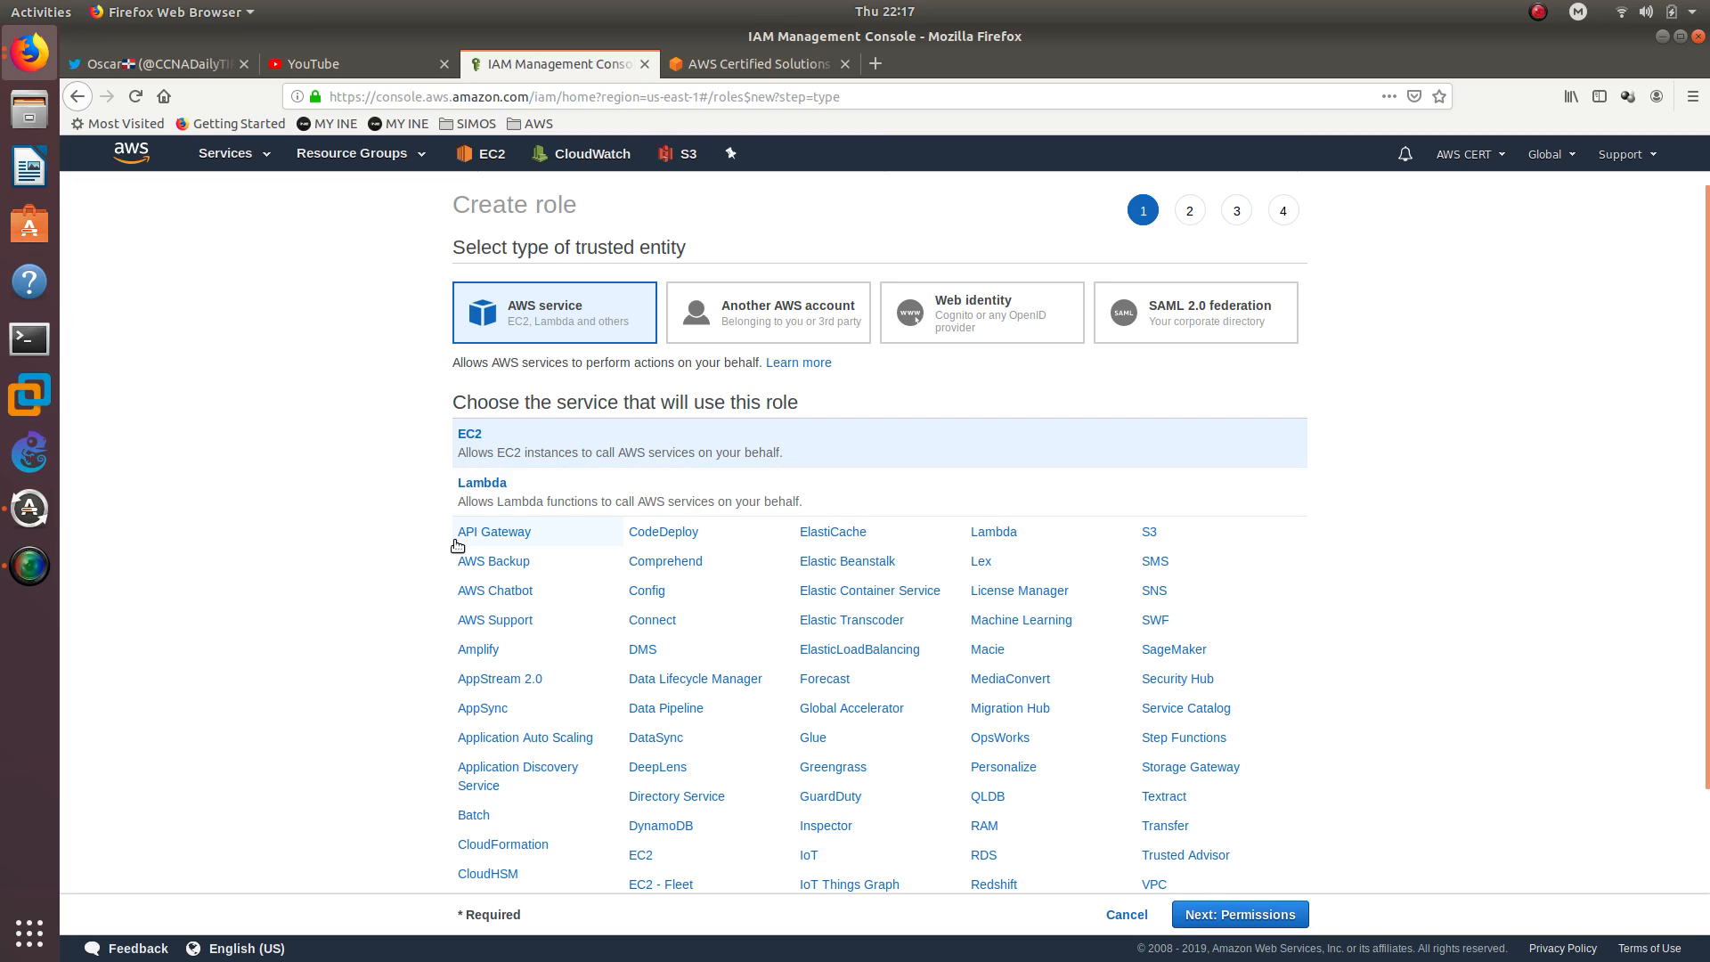
scroll(439, 520, "down", 3)
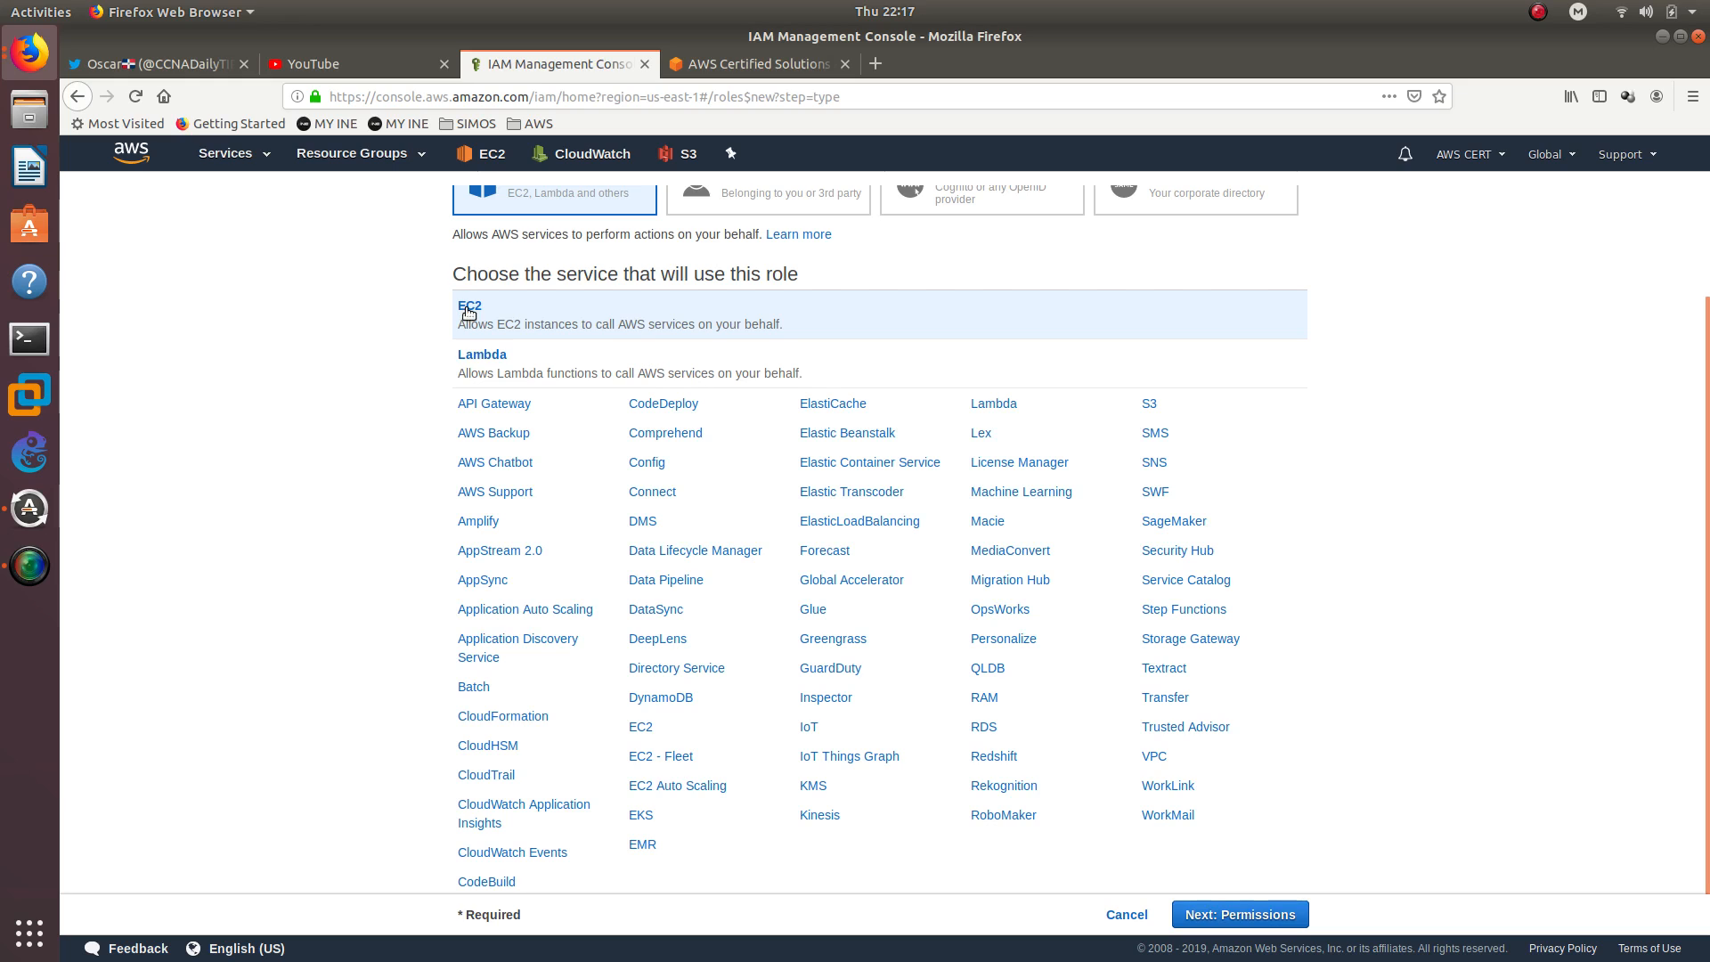
scroll(659, 391, "up", 3)
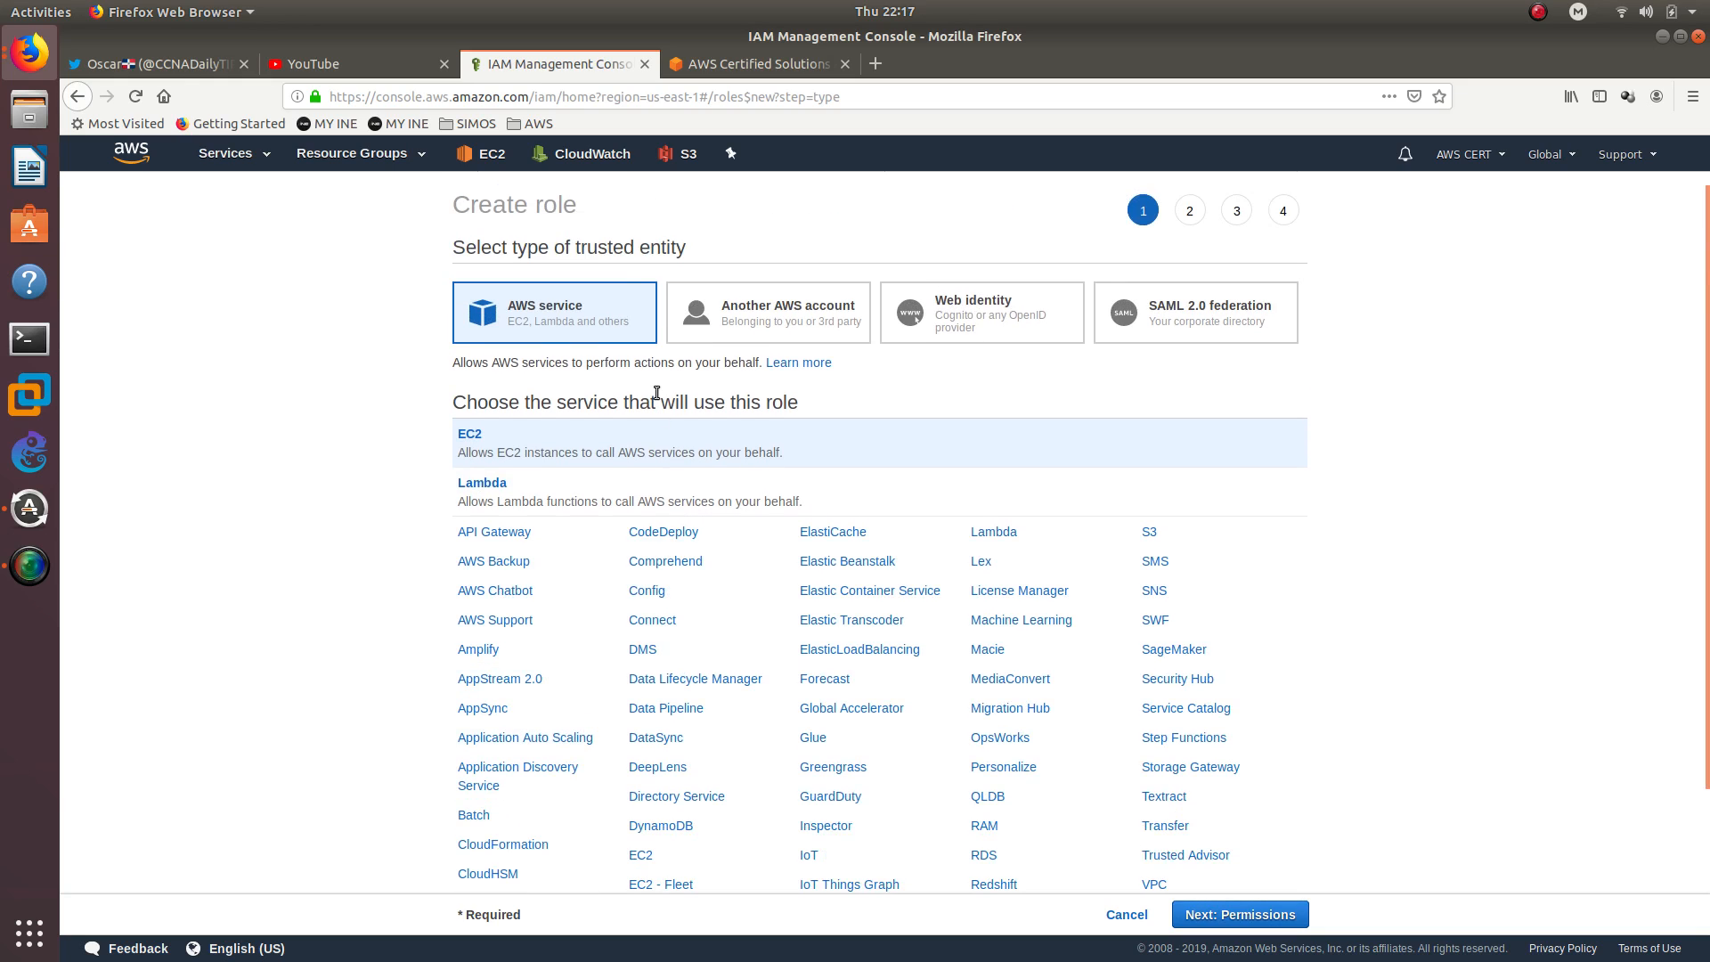
left_click(1286, 915)
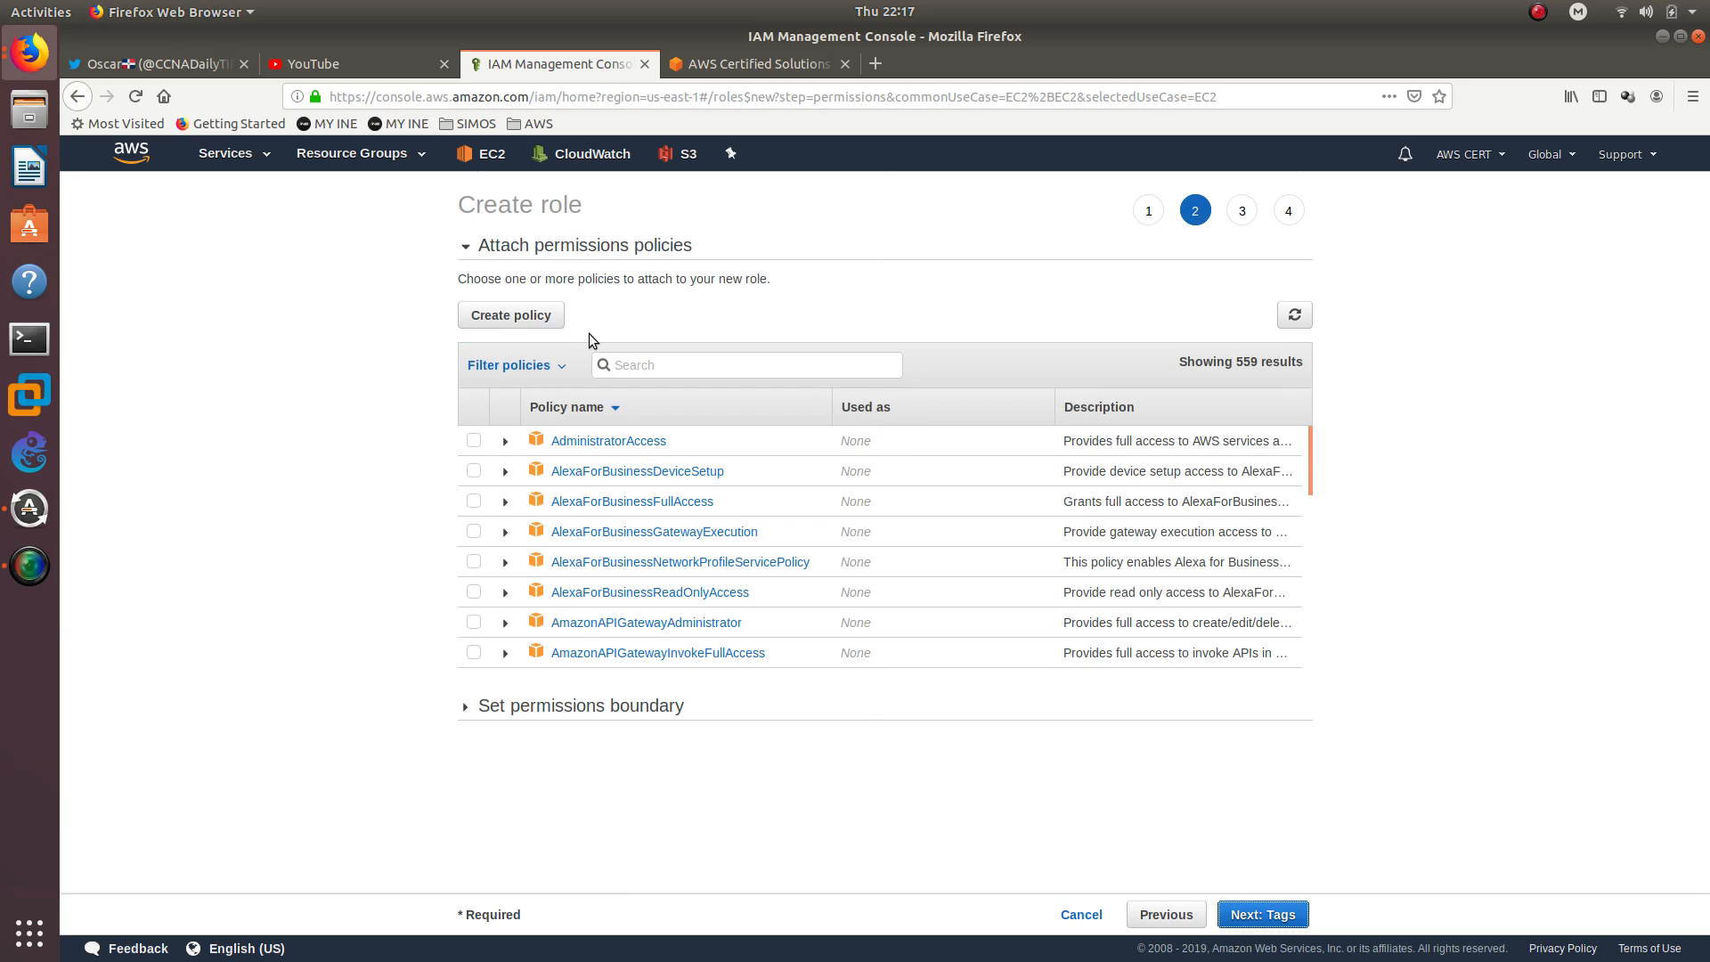
left_click(474, 445)
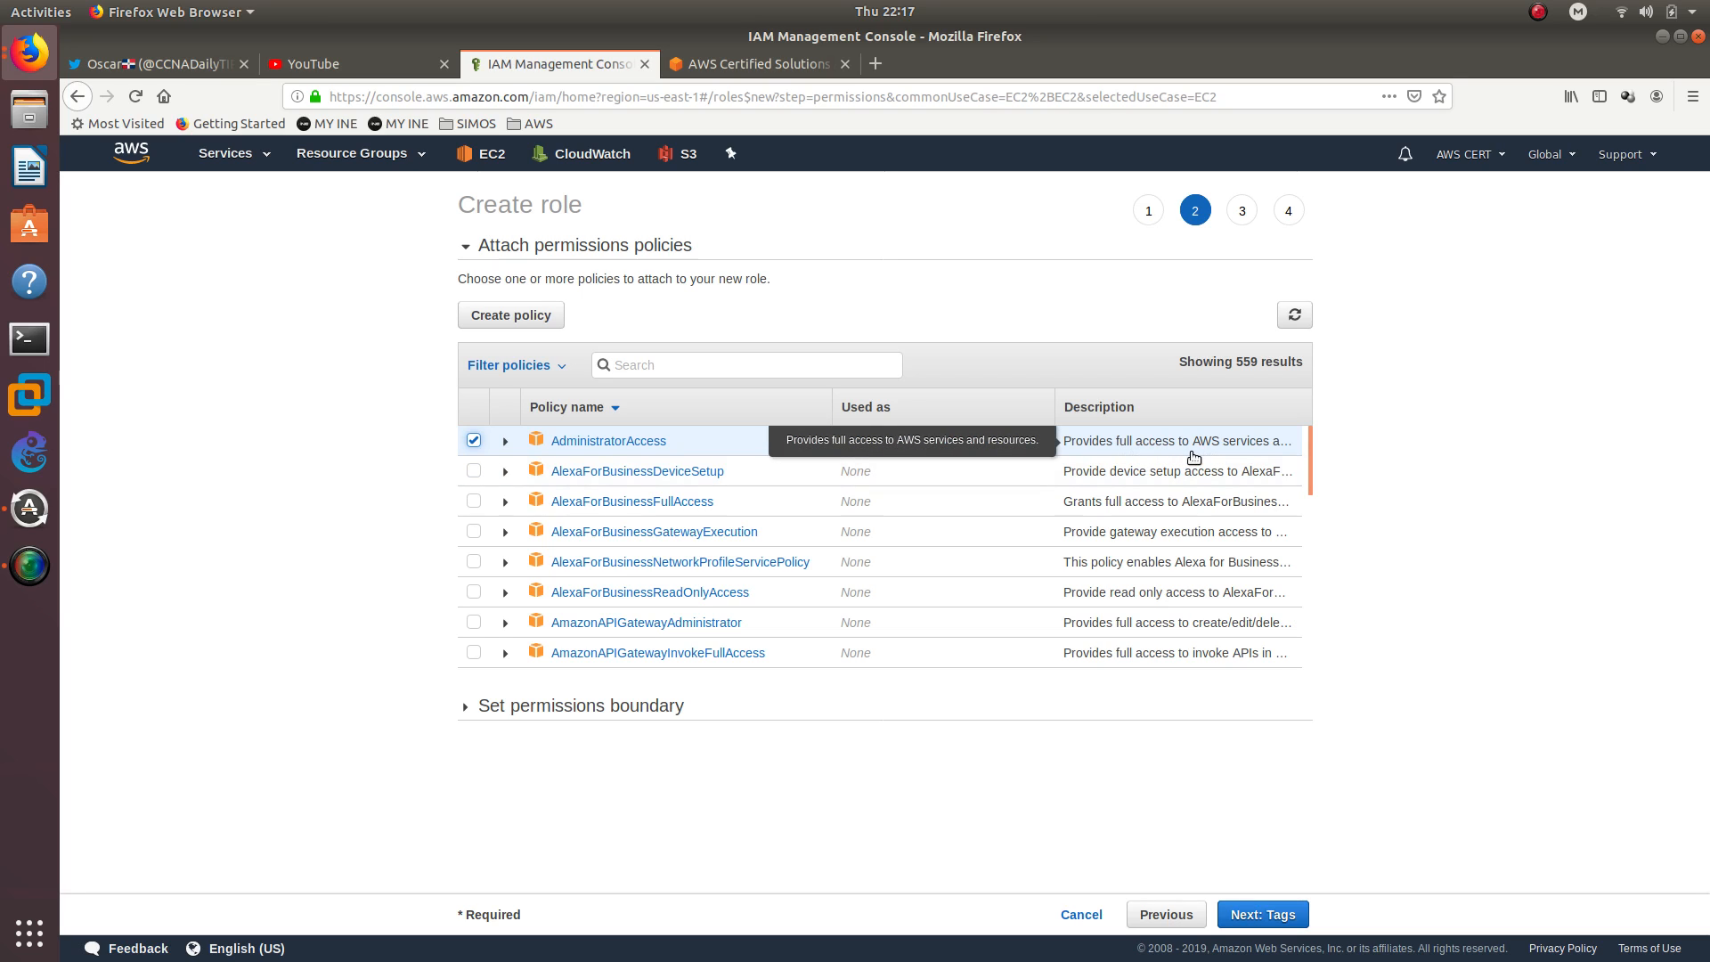
left_click(1259, 911)
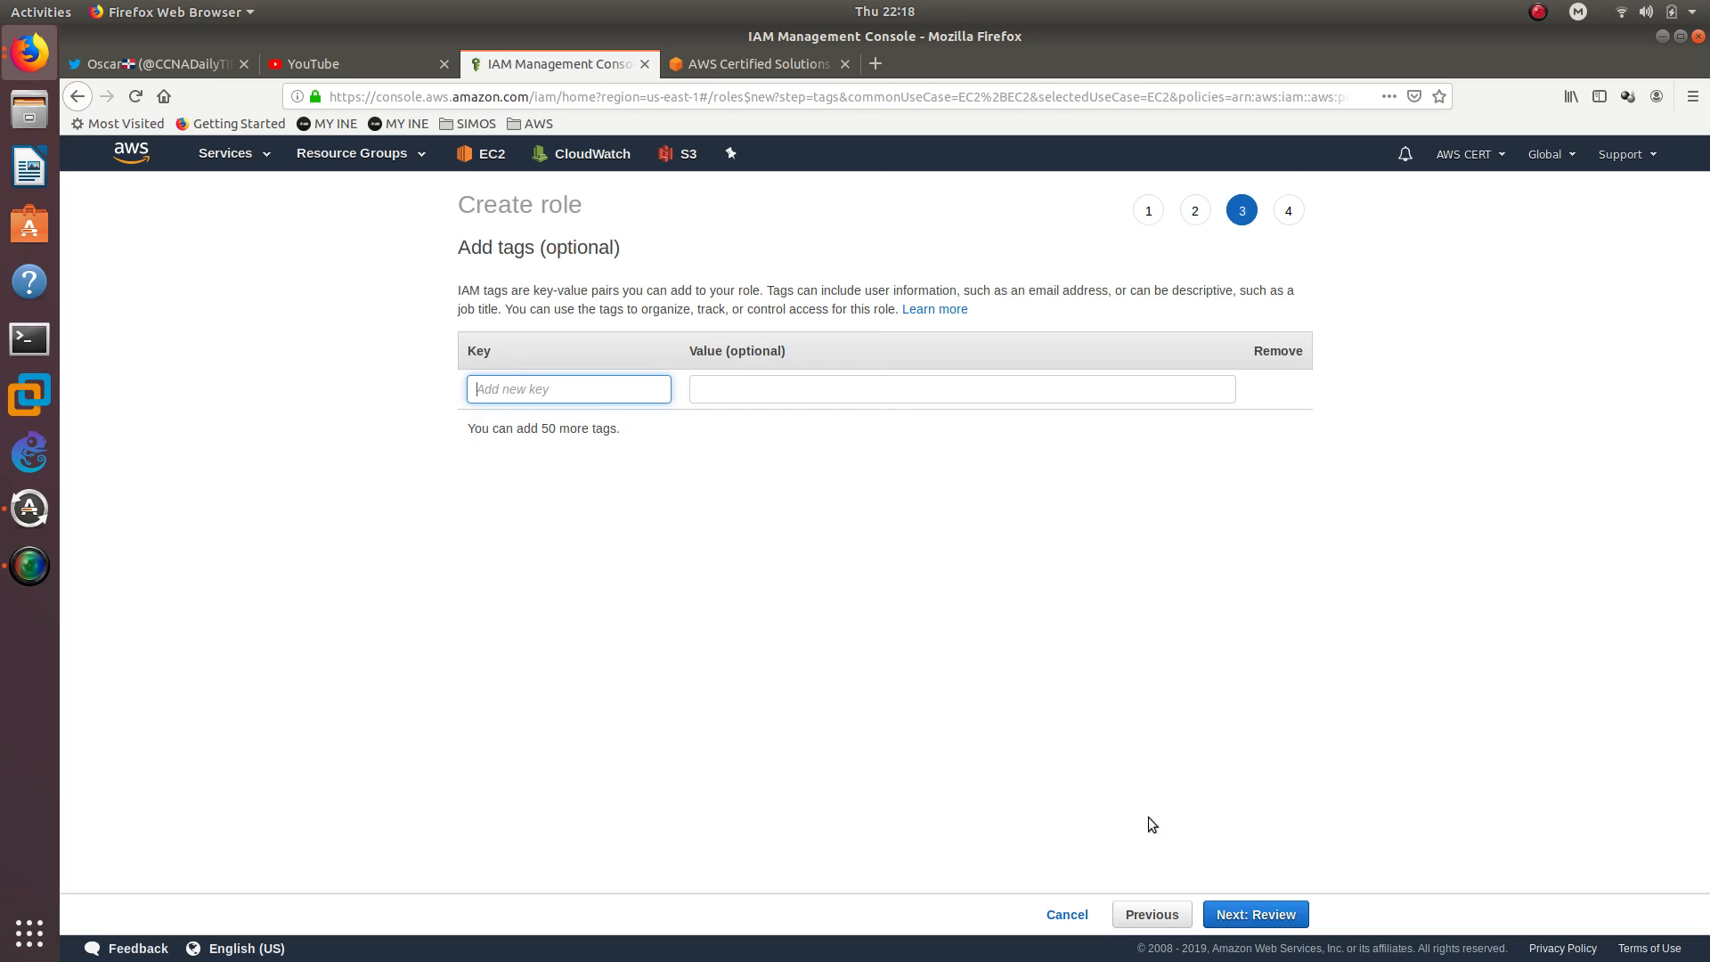
Add a tag to the role with the key Name and the value FullAccess, and continue to the review
type("Name")
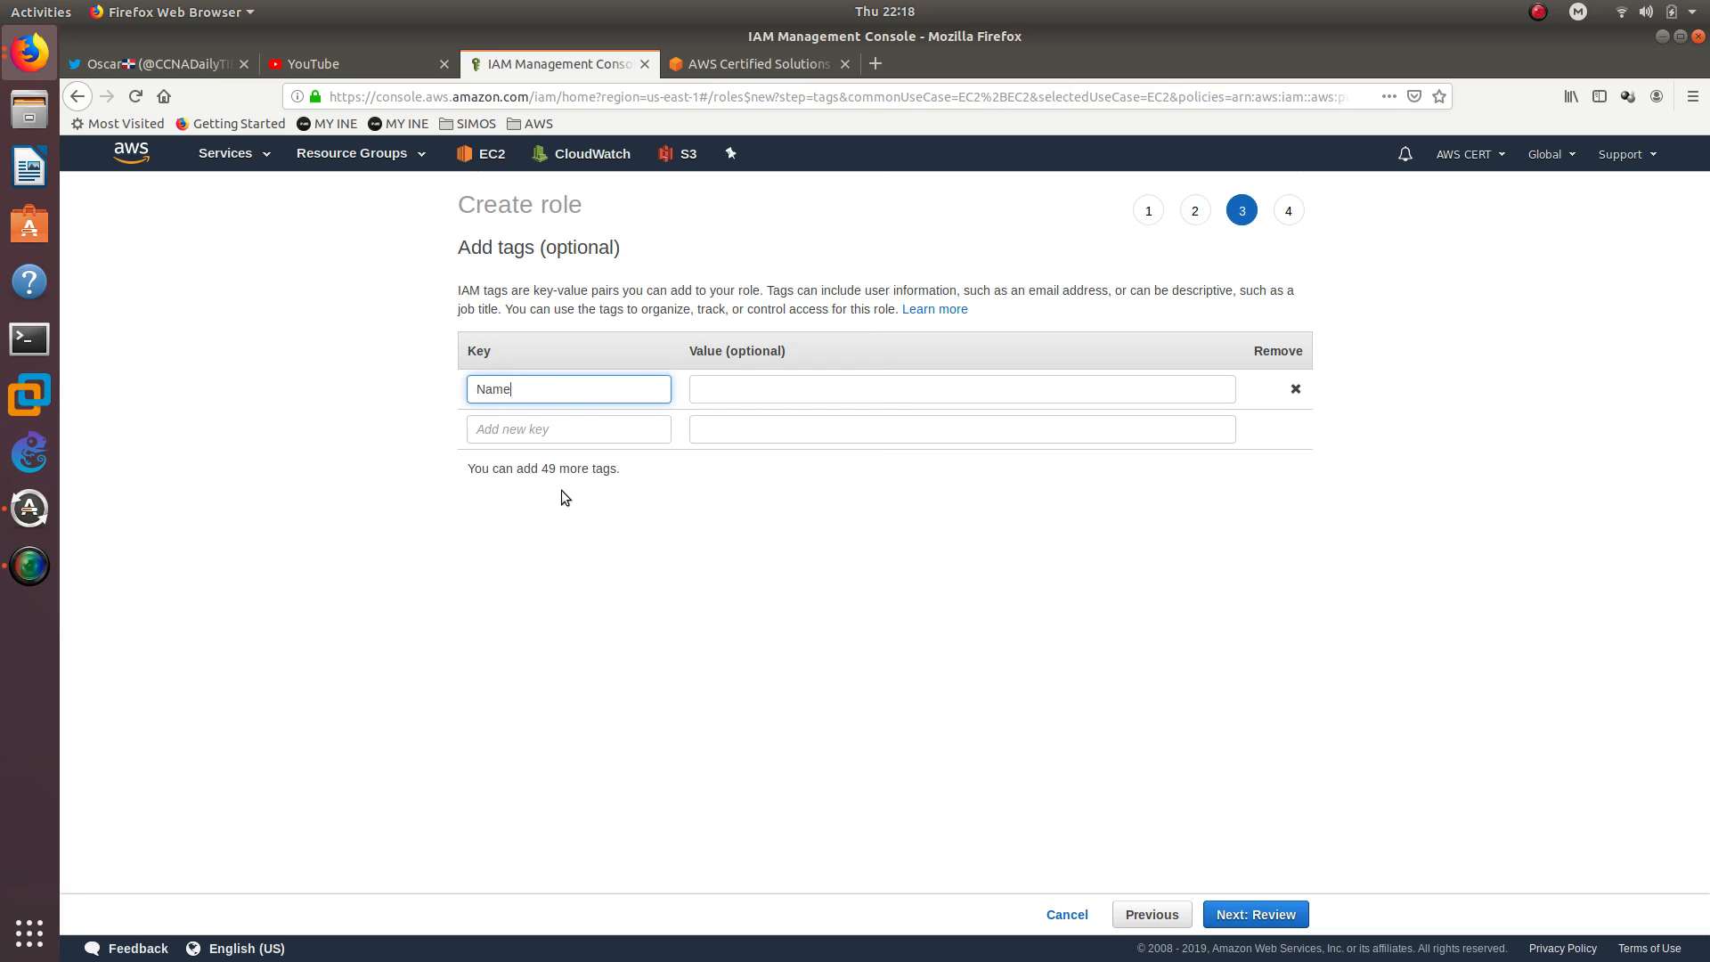
key("Tab")
type("Fu")
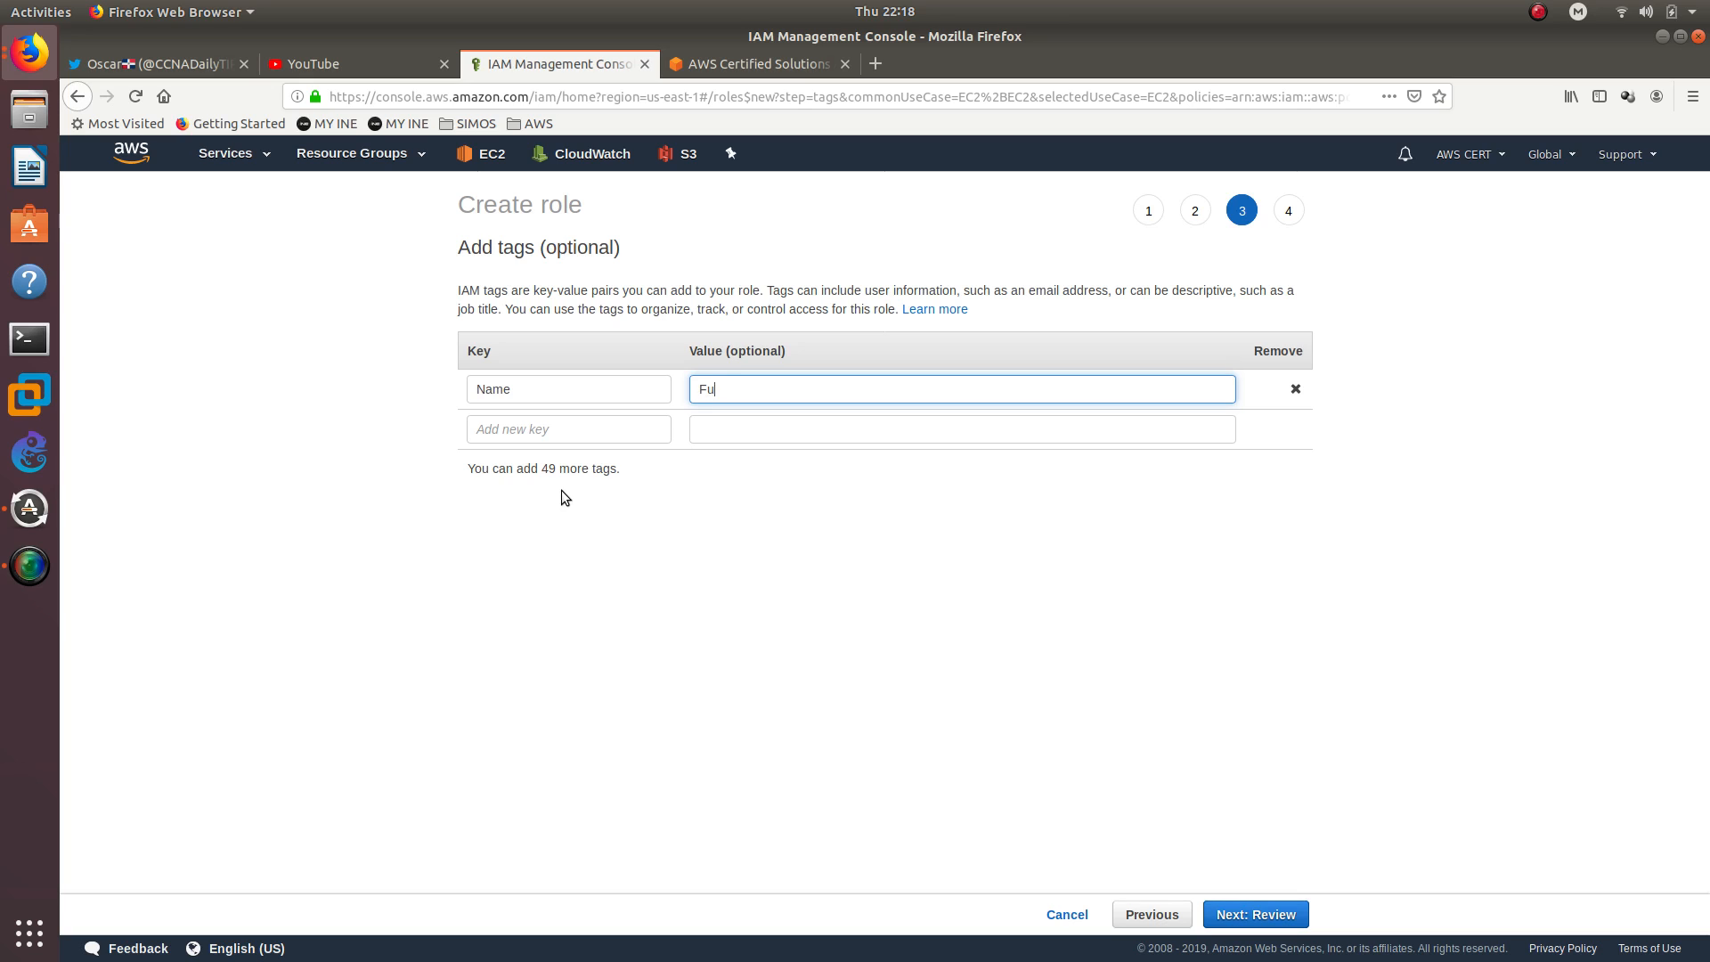
type("llAccess")
left_click(1255, 917)
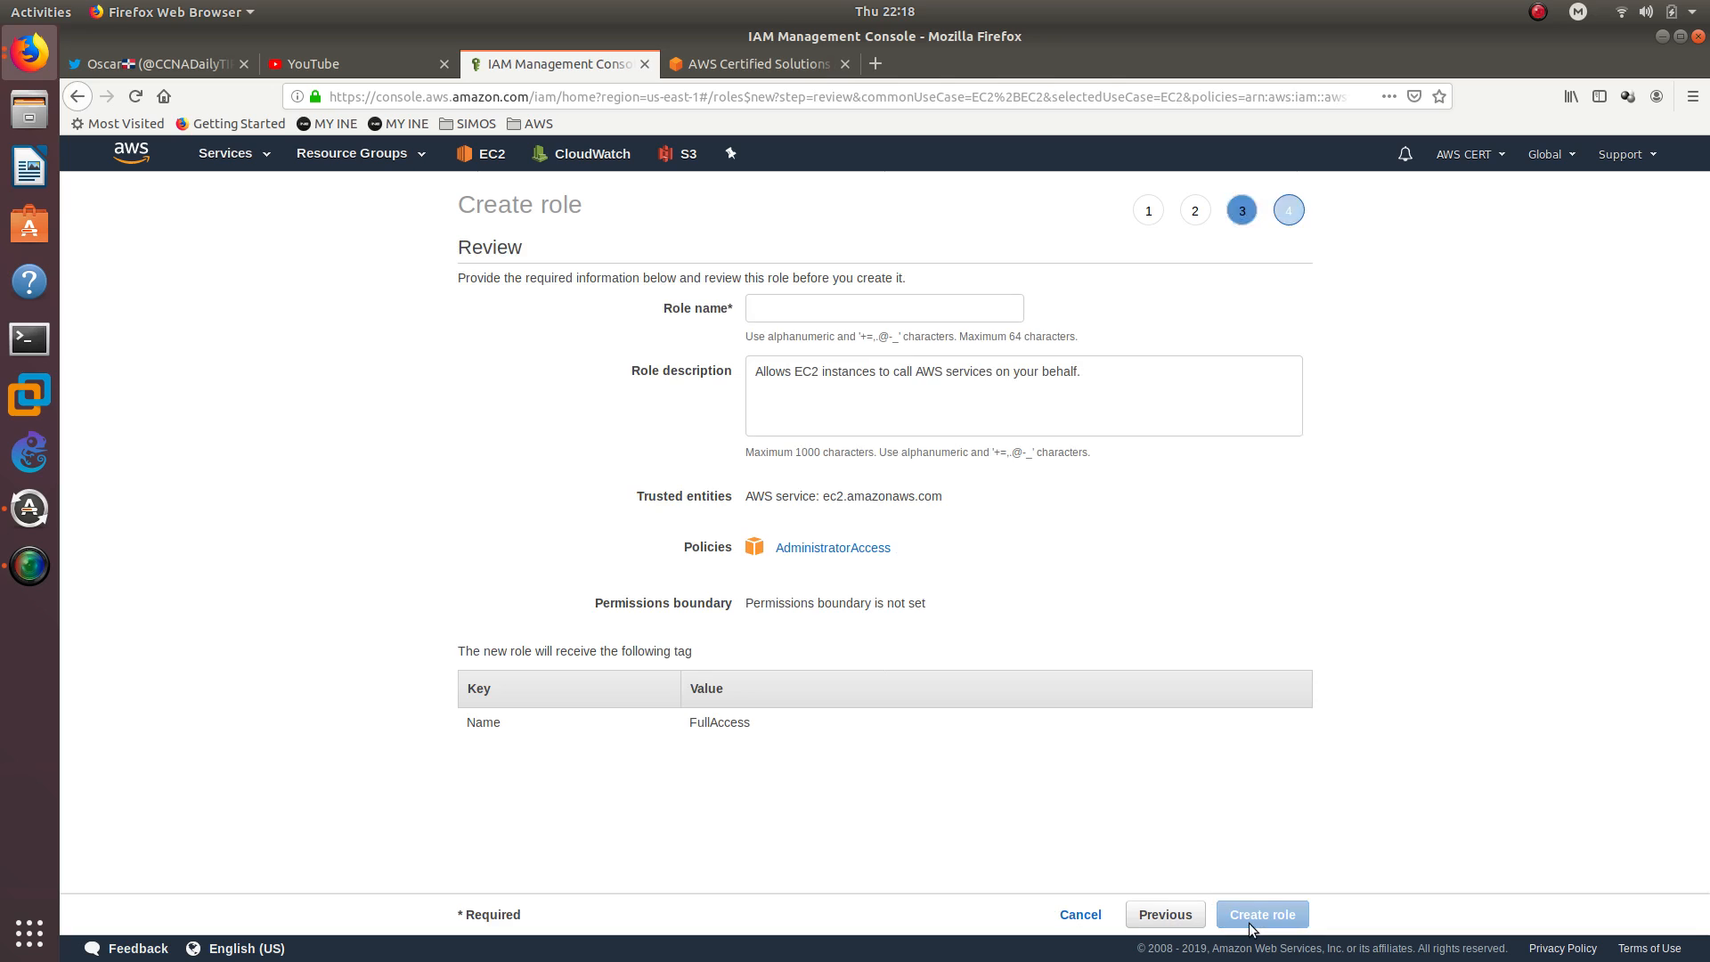
Set both the role name and the role description to AdminAccess and create the role
left_click(761, 308)
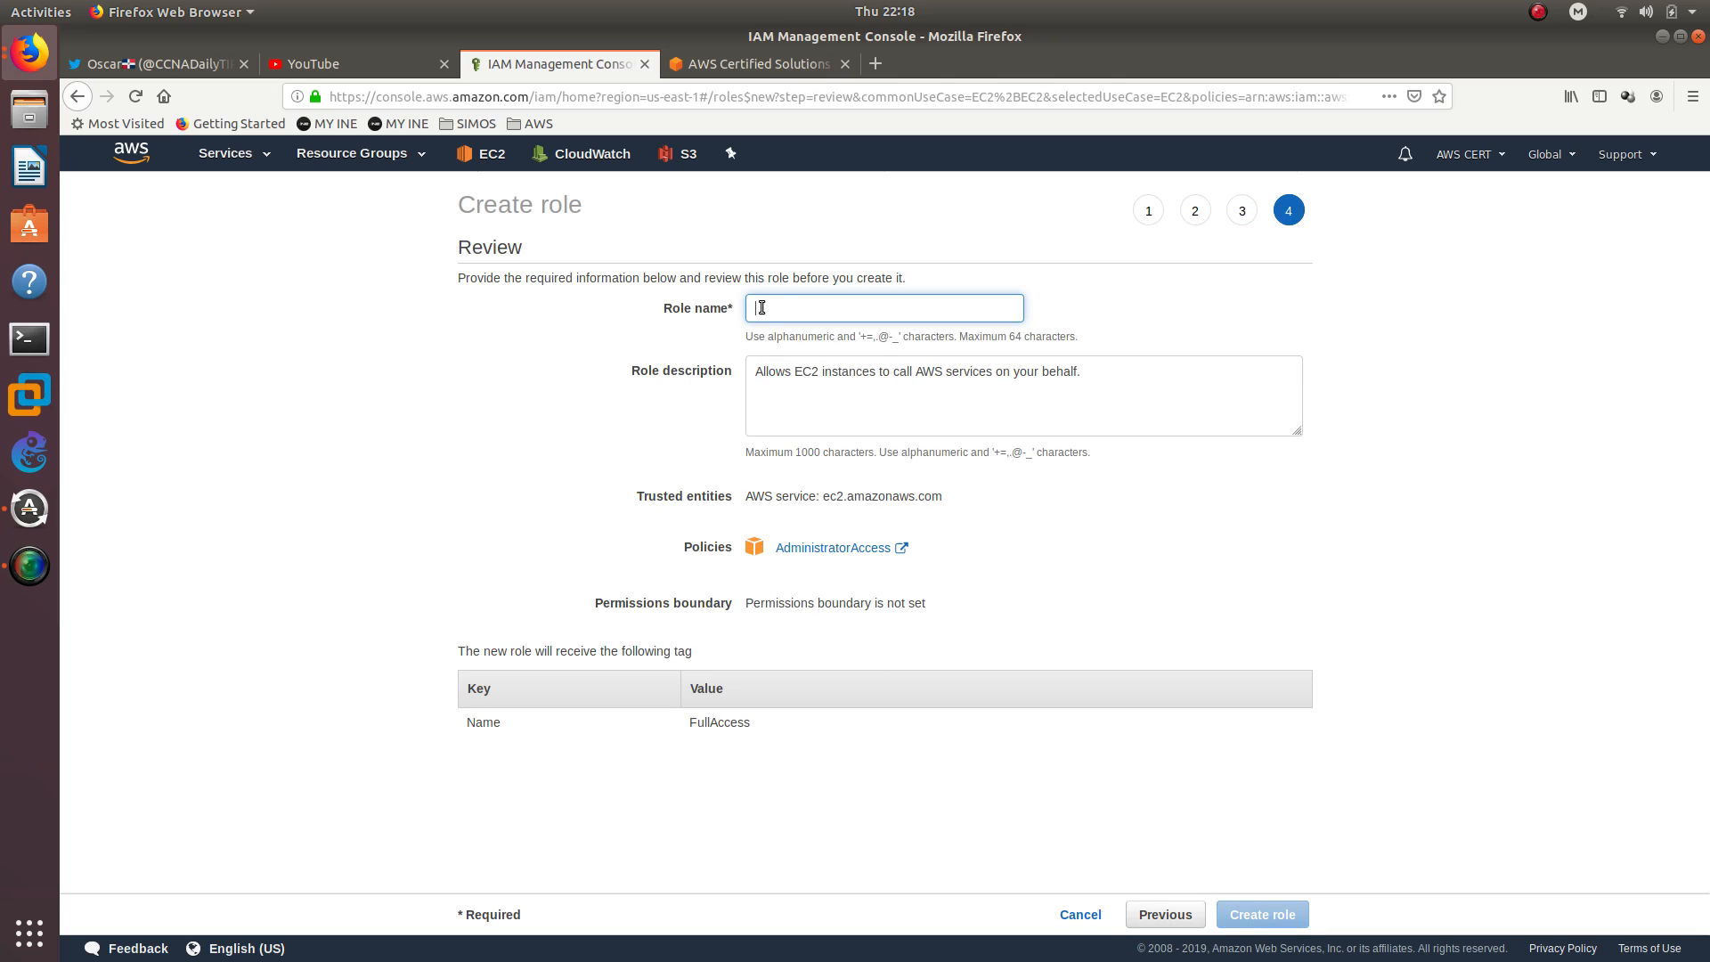
type("Adm")
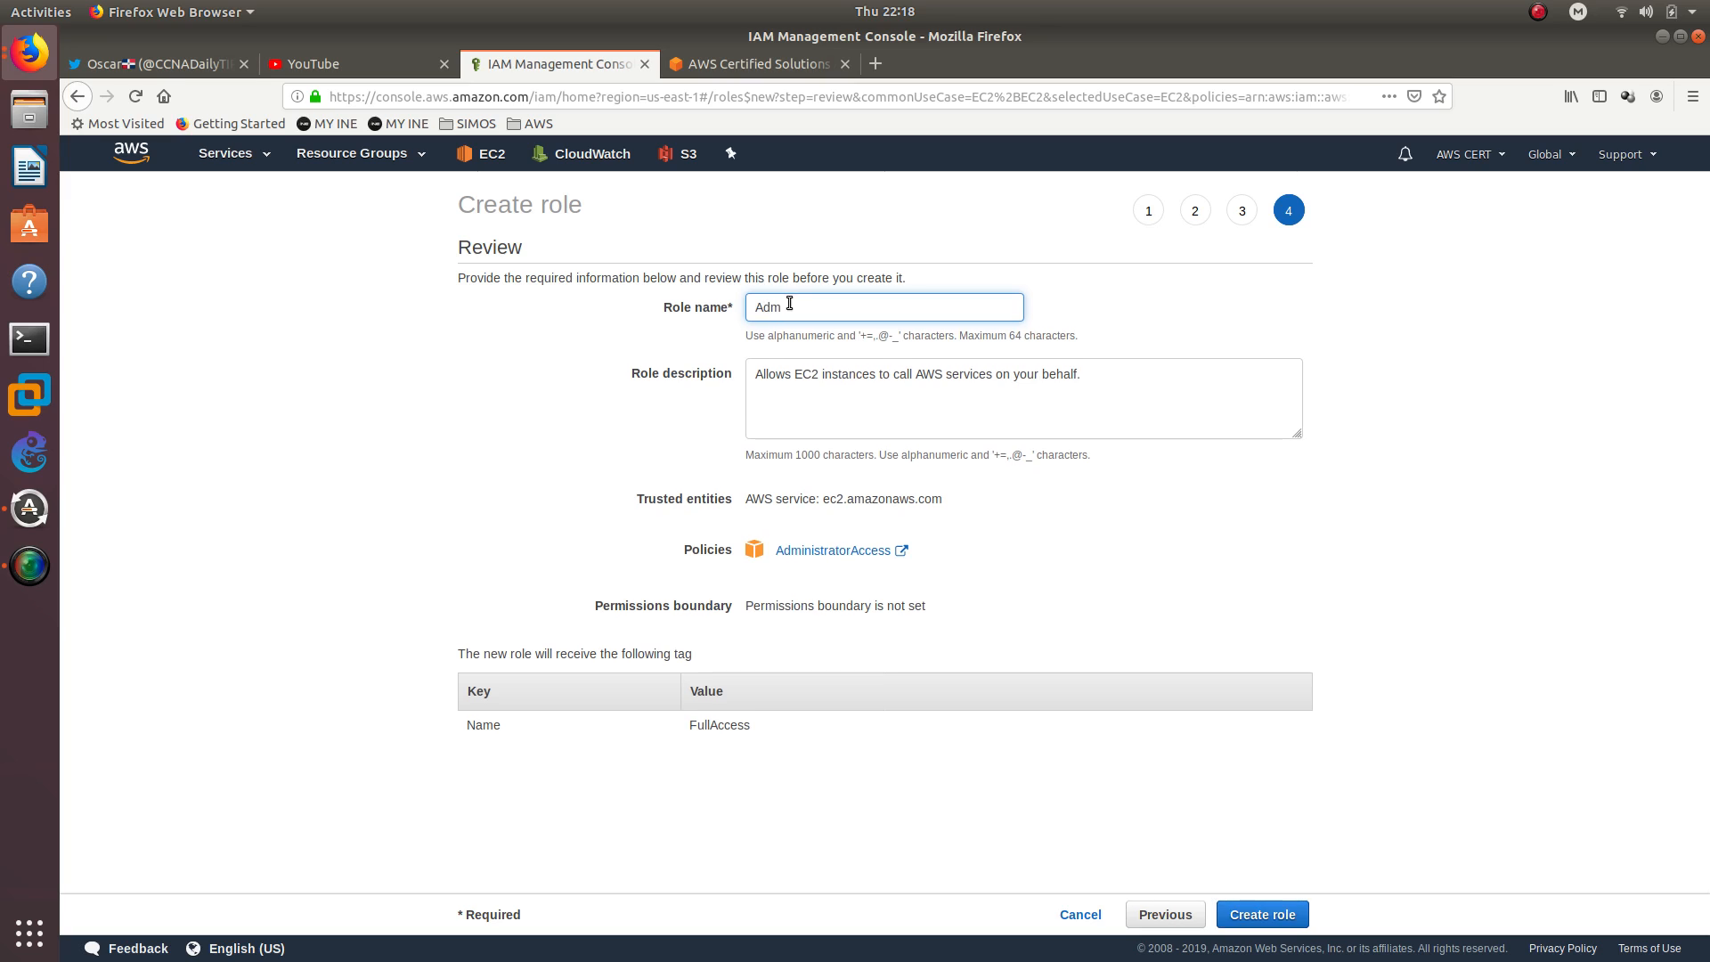
type("inAccess")
key("ctrl+a")
key("ctrl+c")
left_click(854, 399)
key("ctrl+a")
key("ctrl+v")
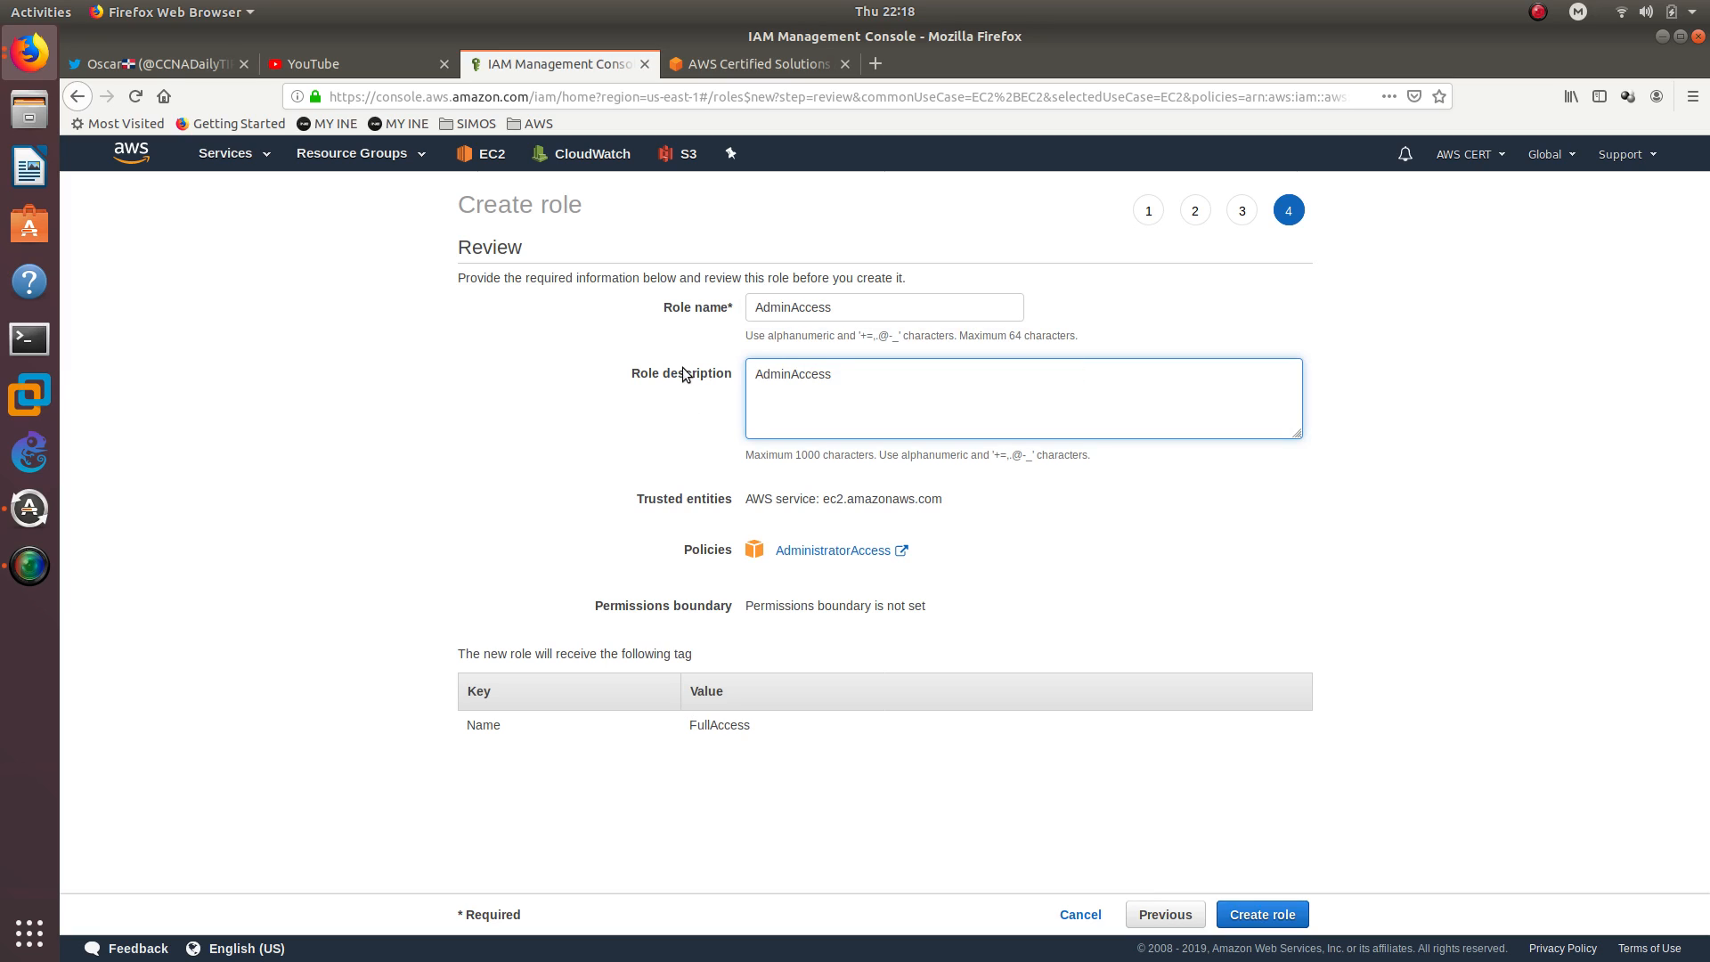
left_click(568, 495)
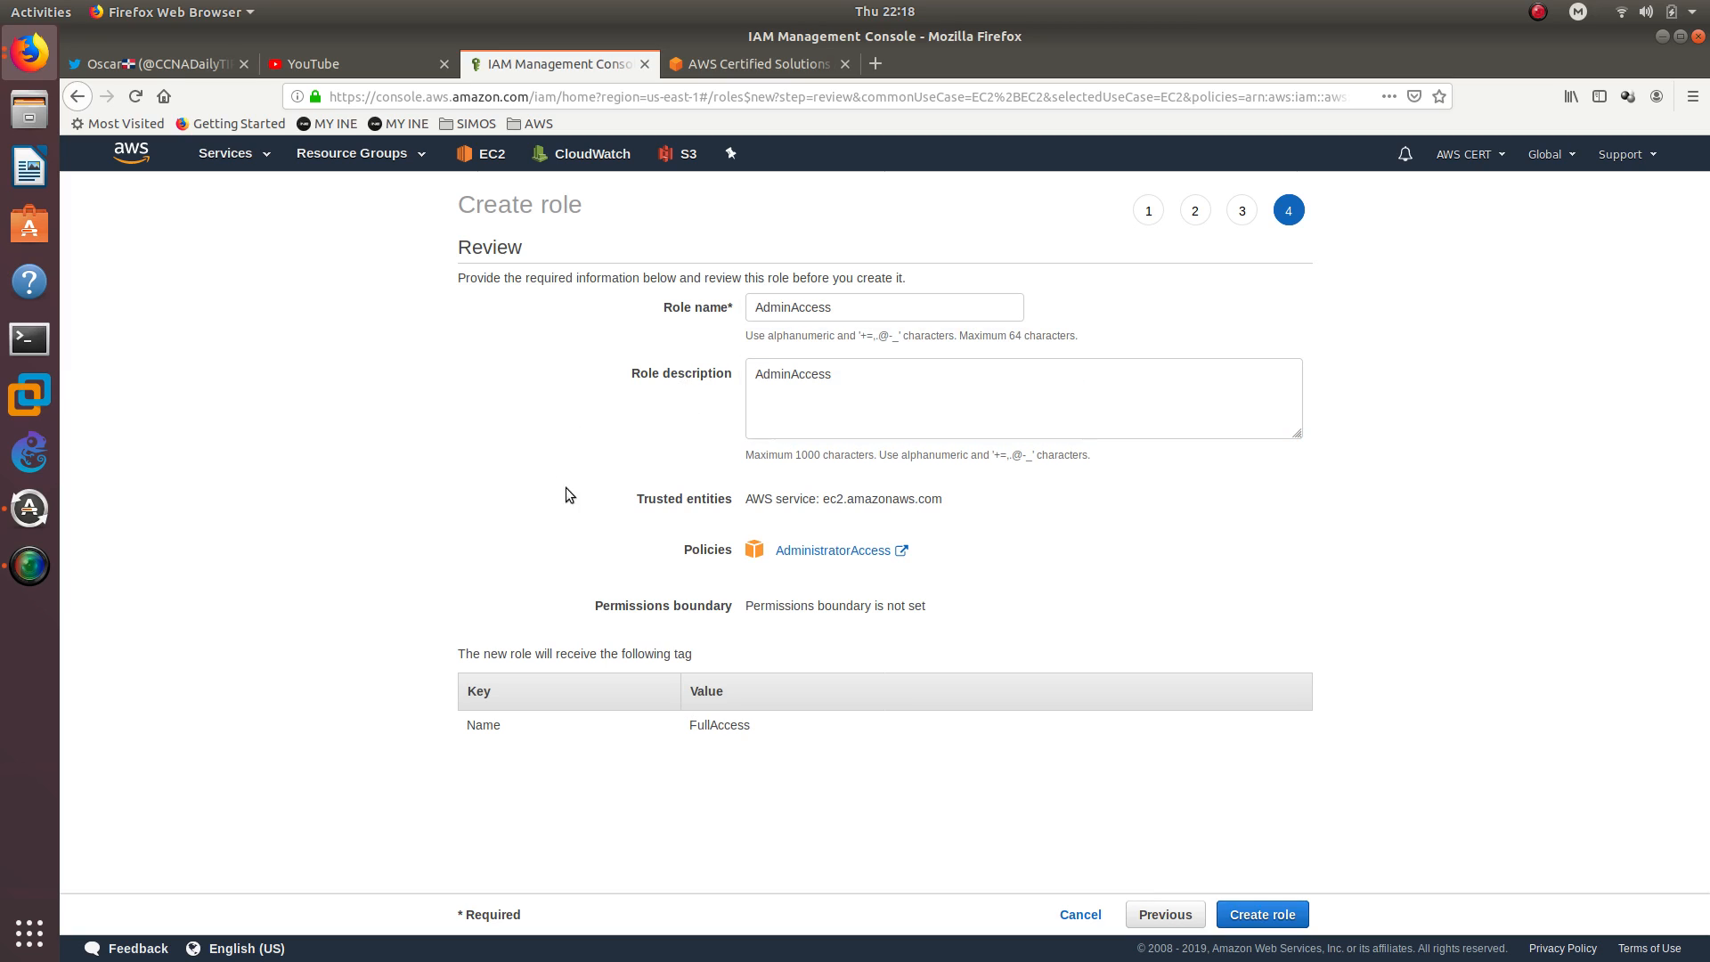
left_click(1273, 910)
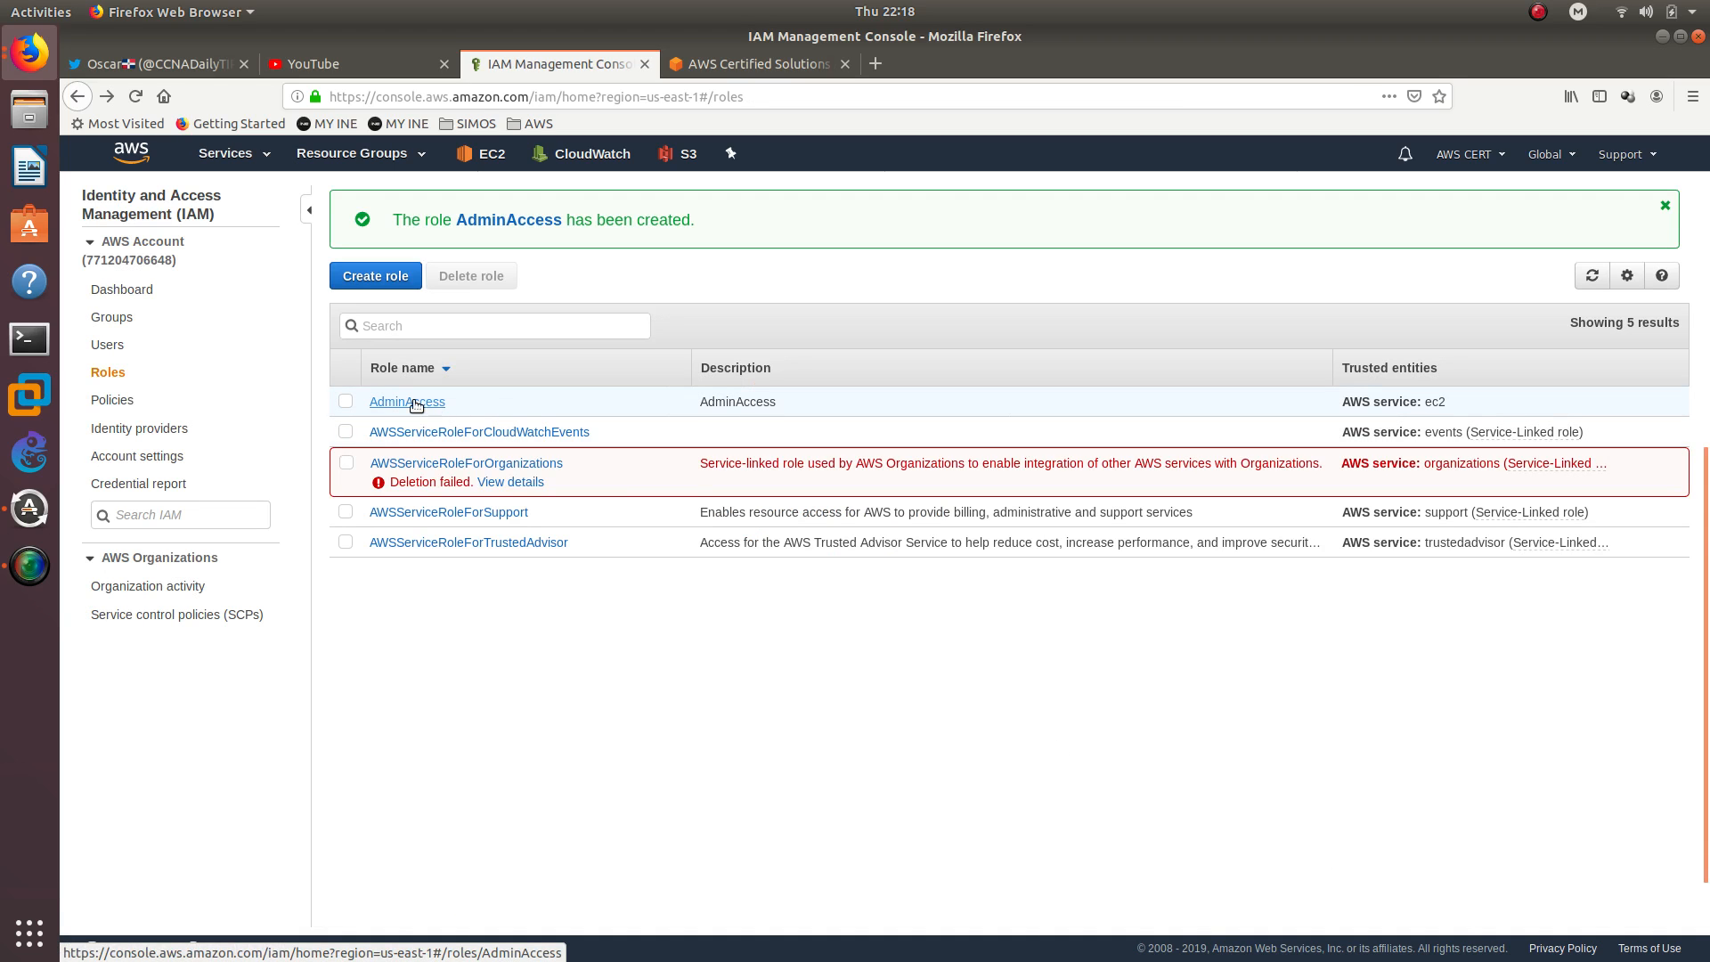
Start launching an EC2 instance from the 64-bit (x86) Amazon Linux 2 AMI as t2.micro, and proceed to the instance details
left_click(227, 154)
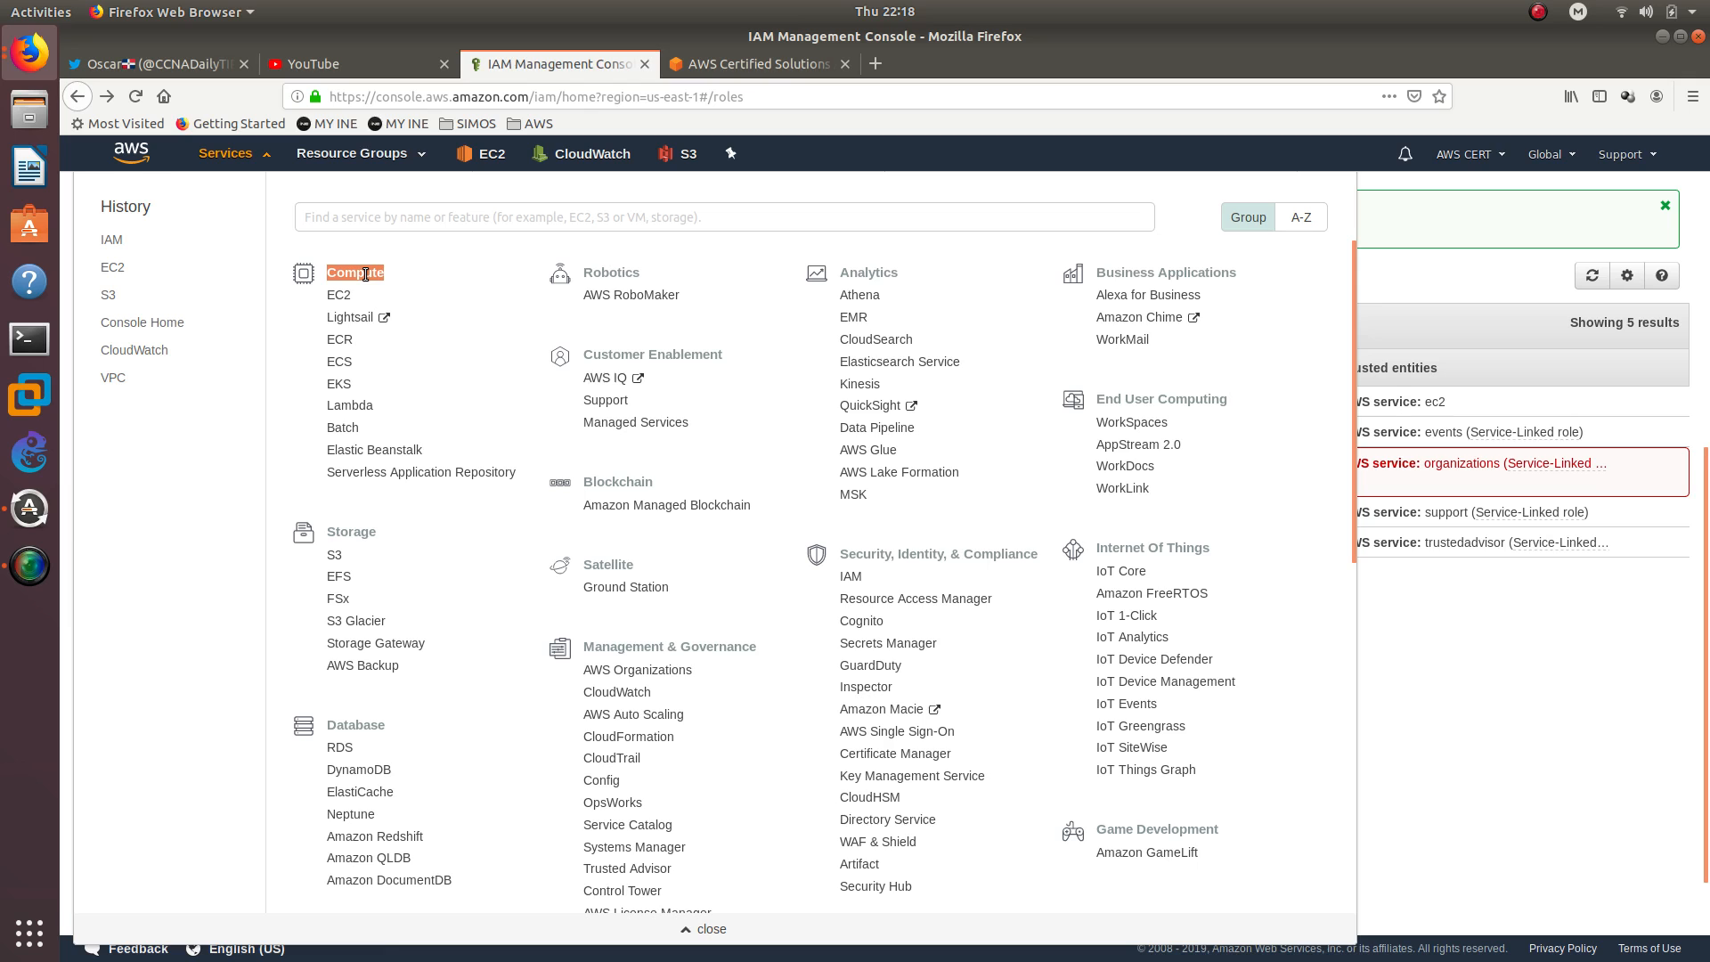
left_click(348, 287)
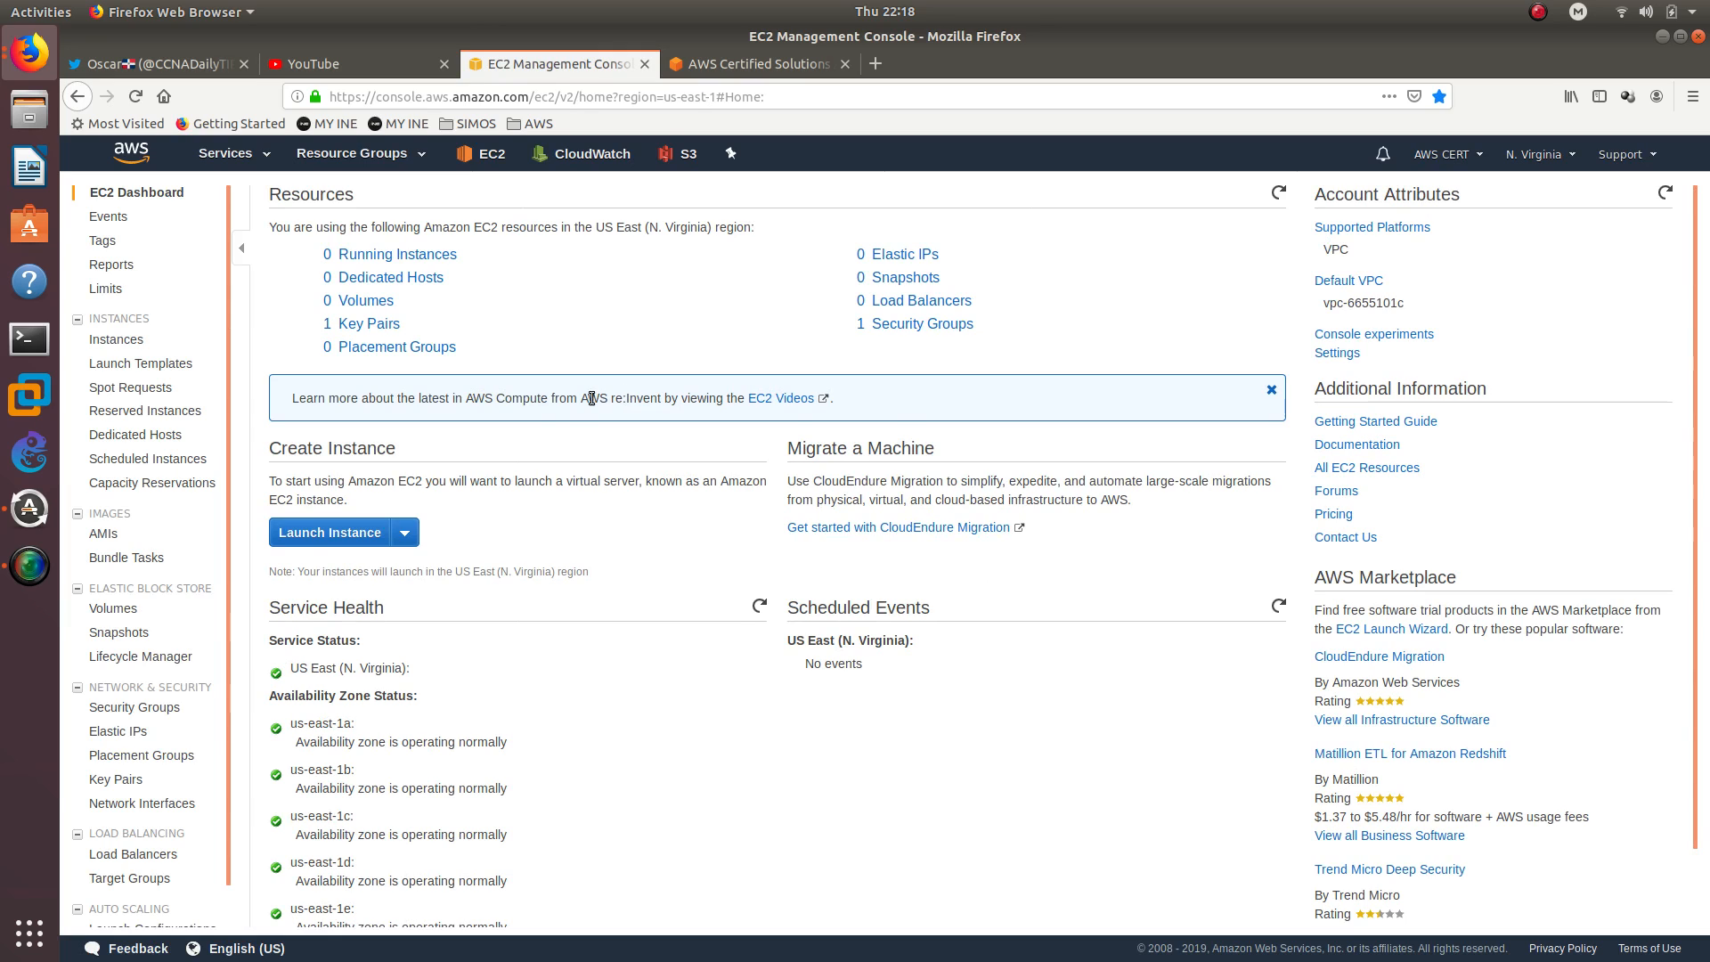
scroll(374, 455, "down", 2)
left_click(383, 453)
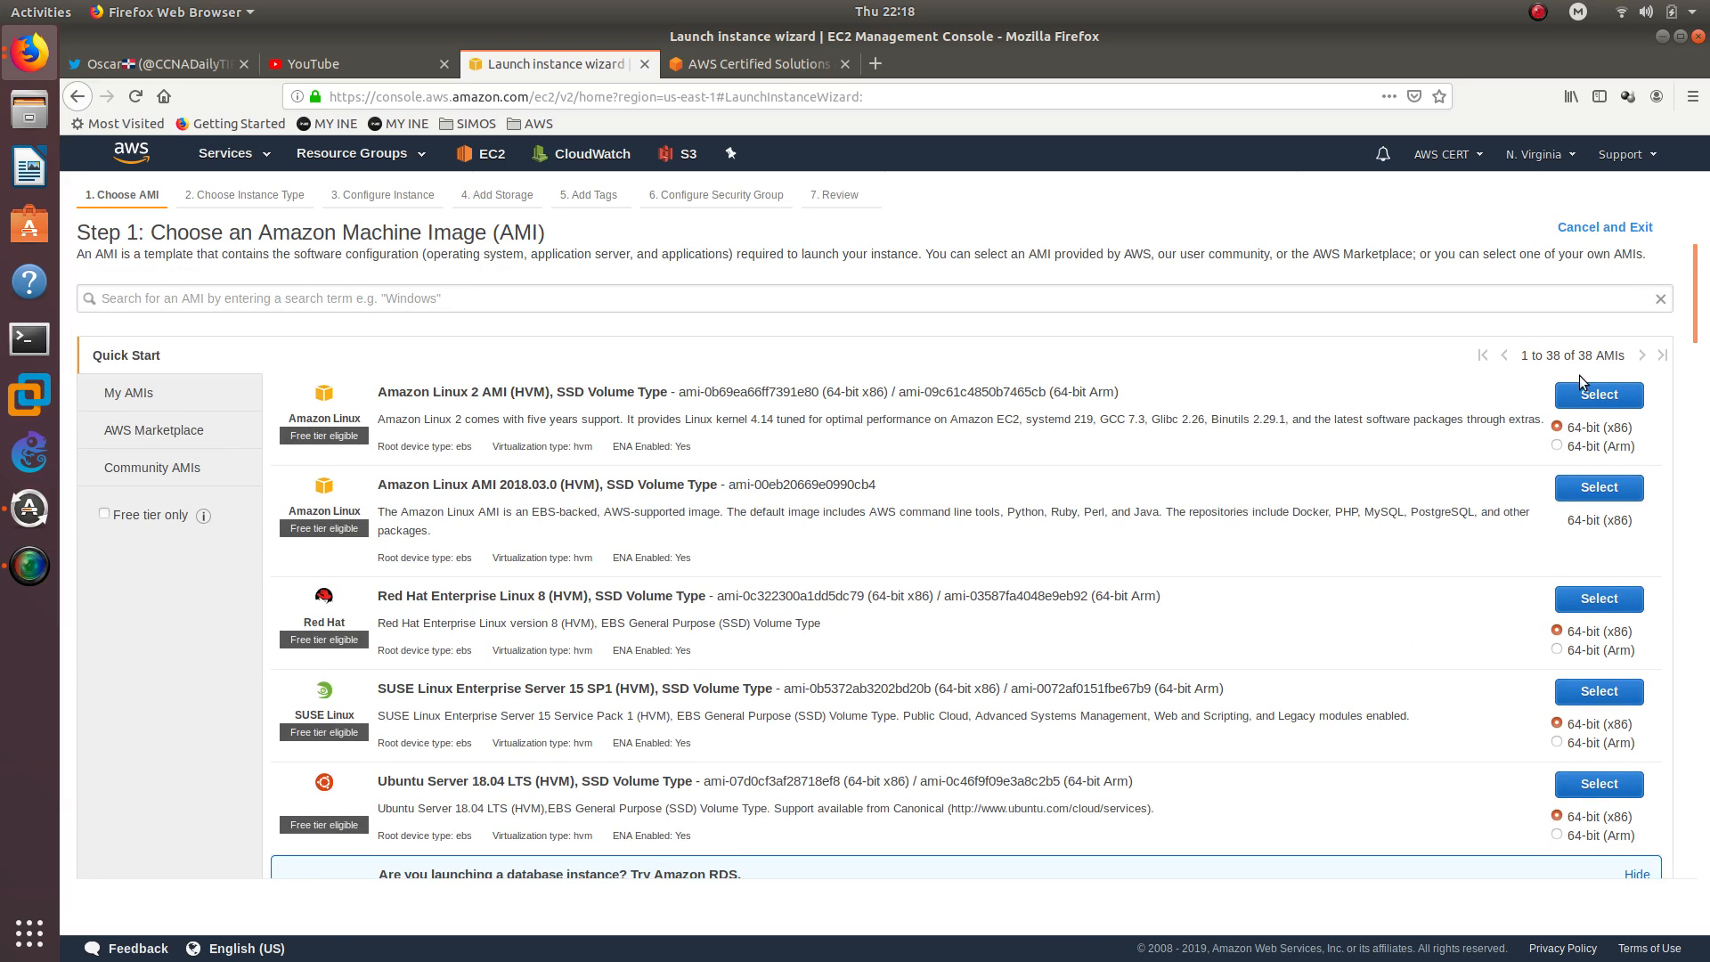
left_click(1581, 388)
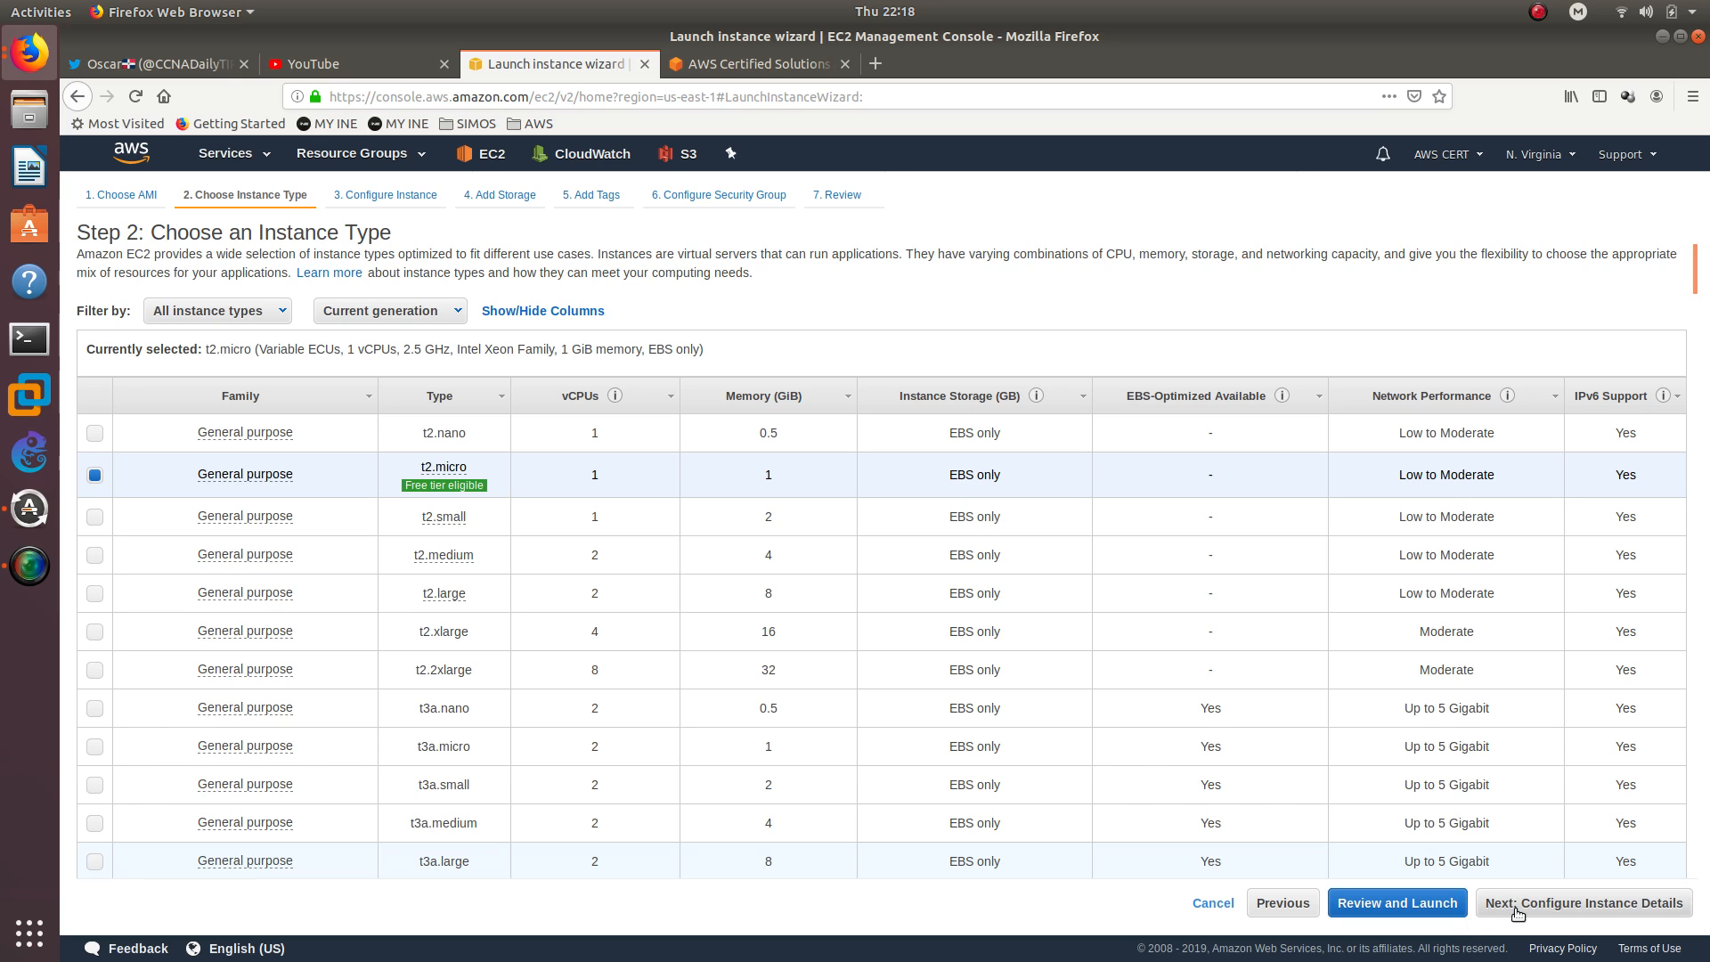
left_click(1583, 904)
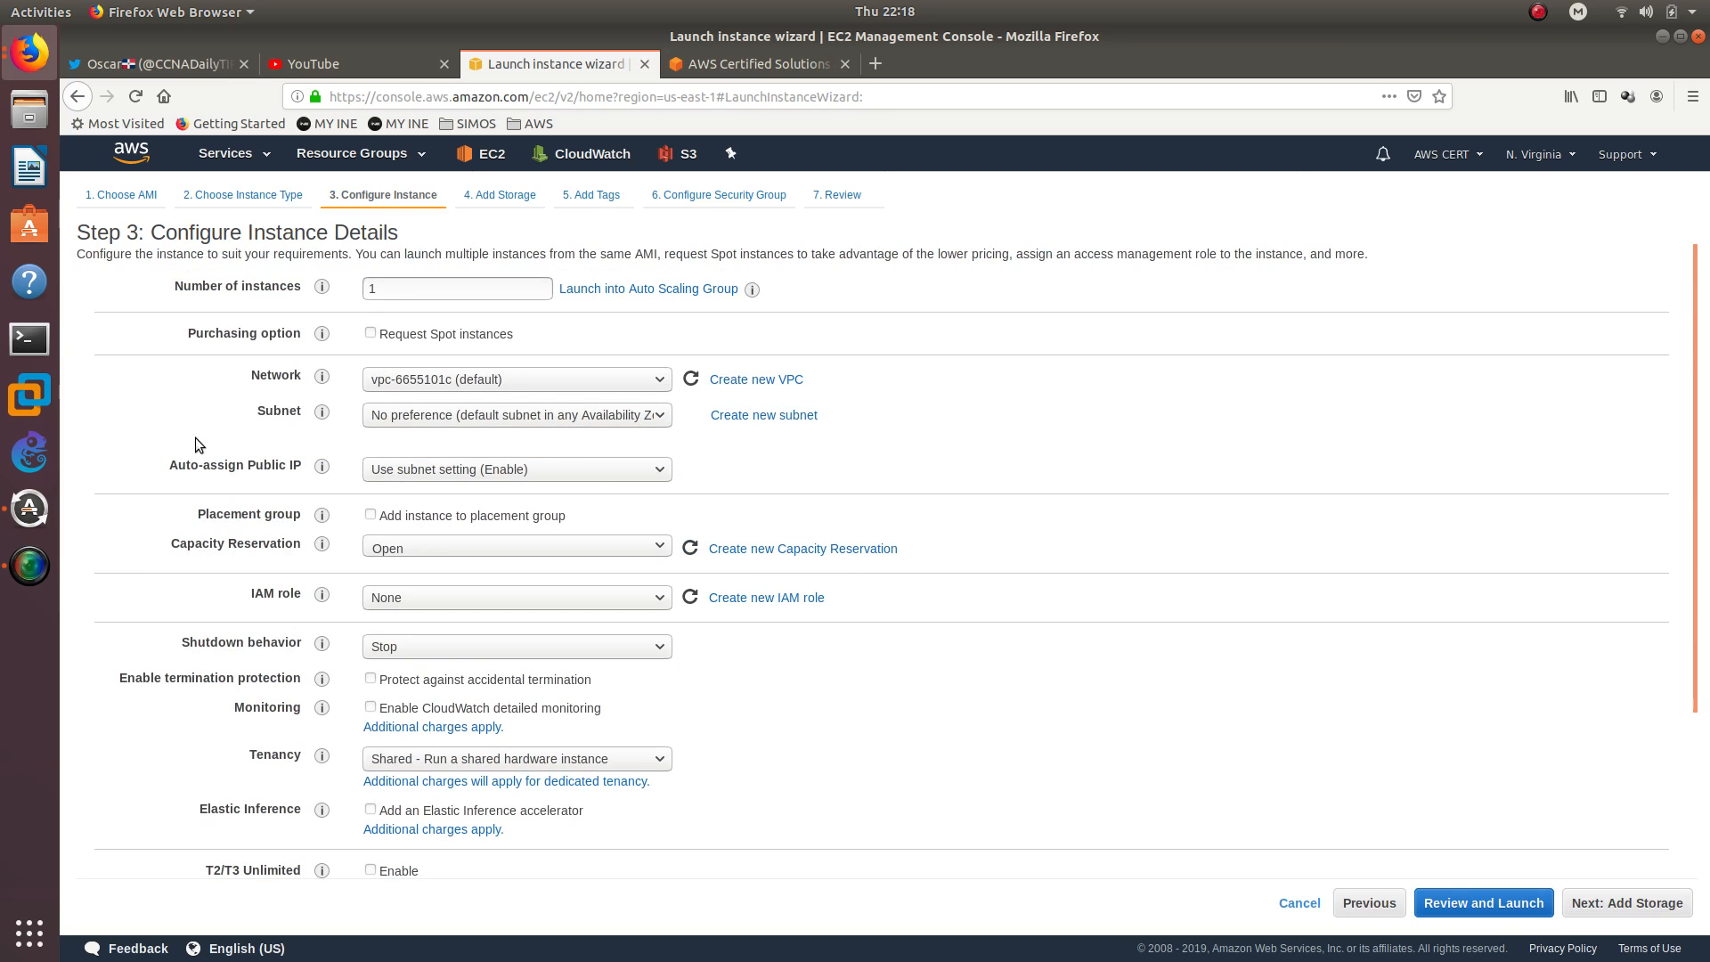
mouse_move(322, 587)
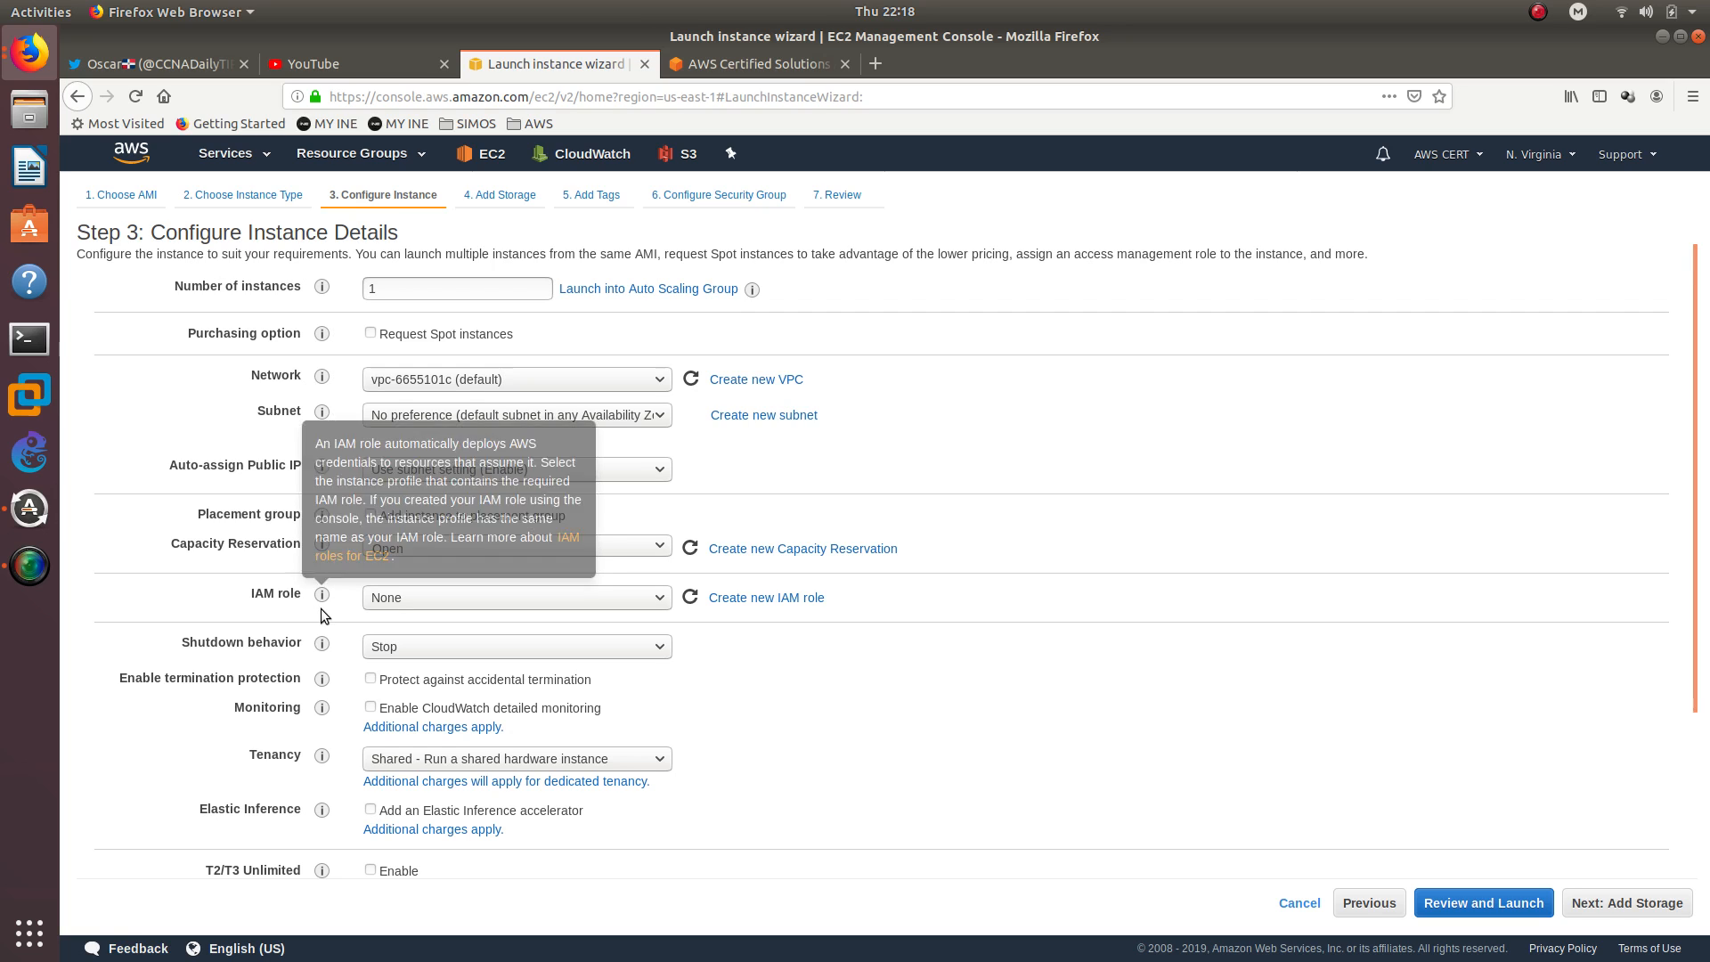
left_click_drag(251, 595, 302, 593)
left_click(481, 598)
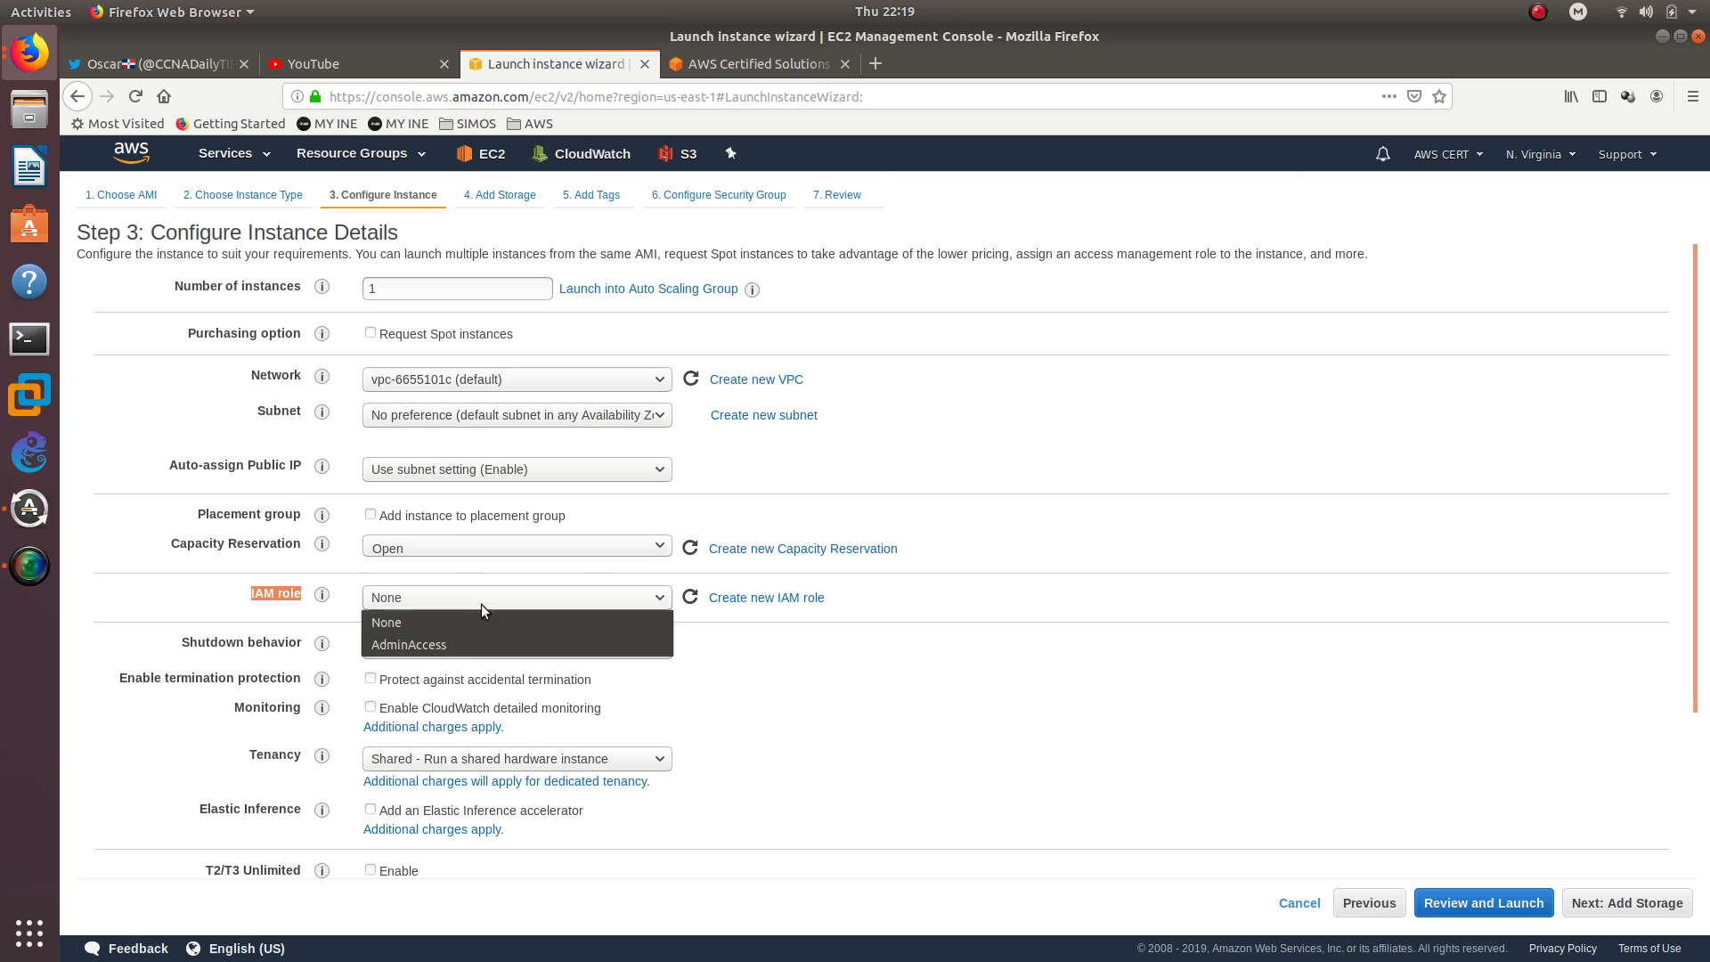
left_click(463, 643)
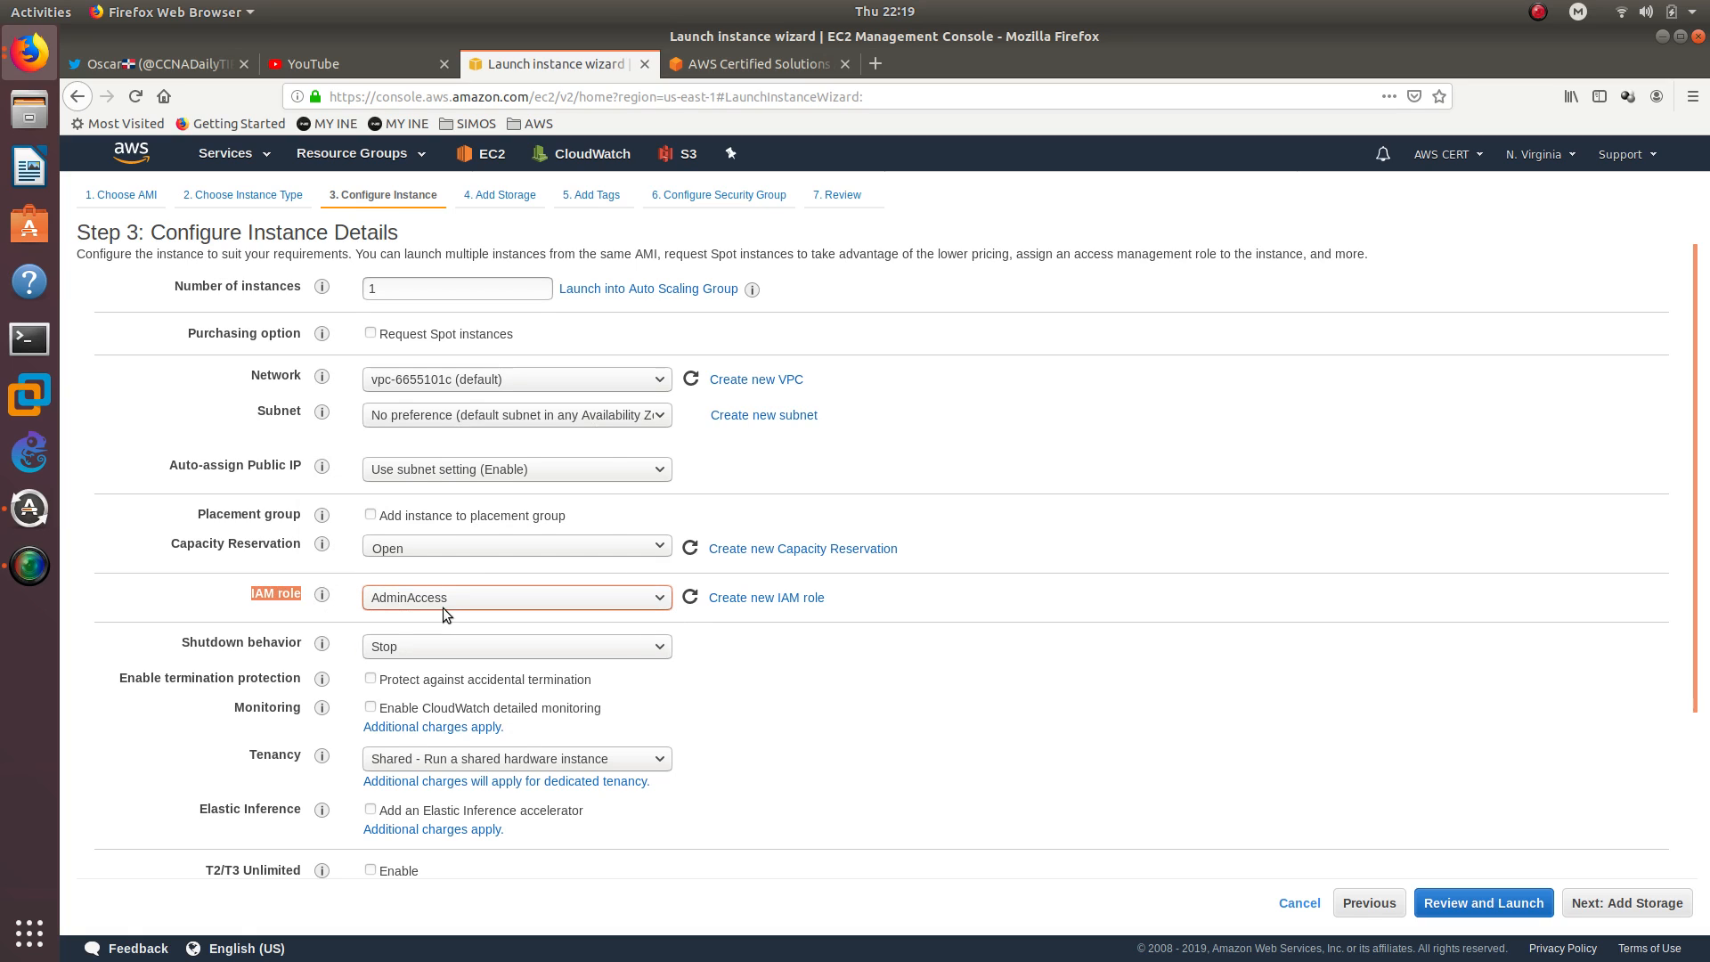
left_click(1148, 721)
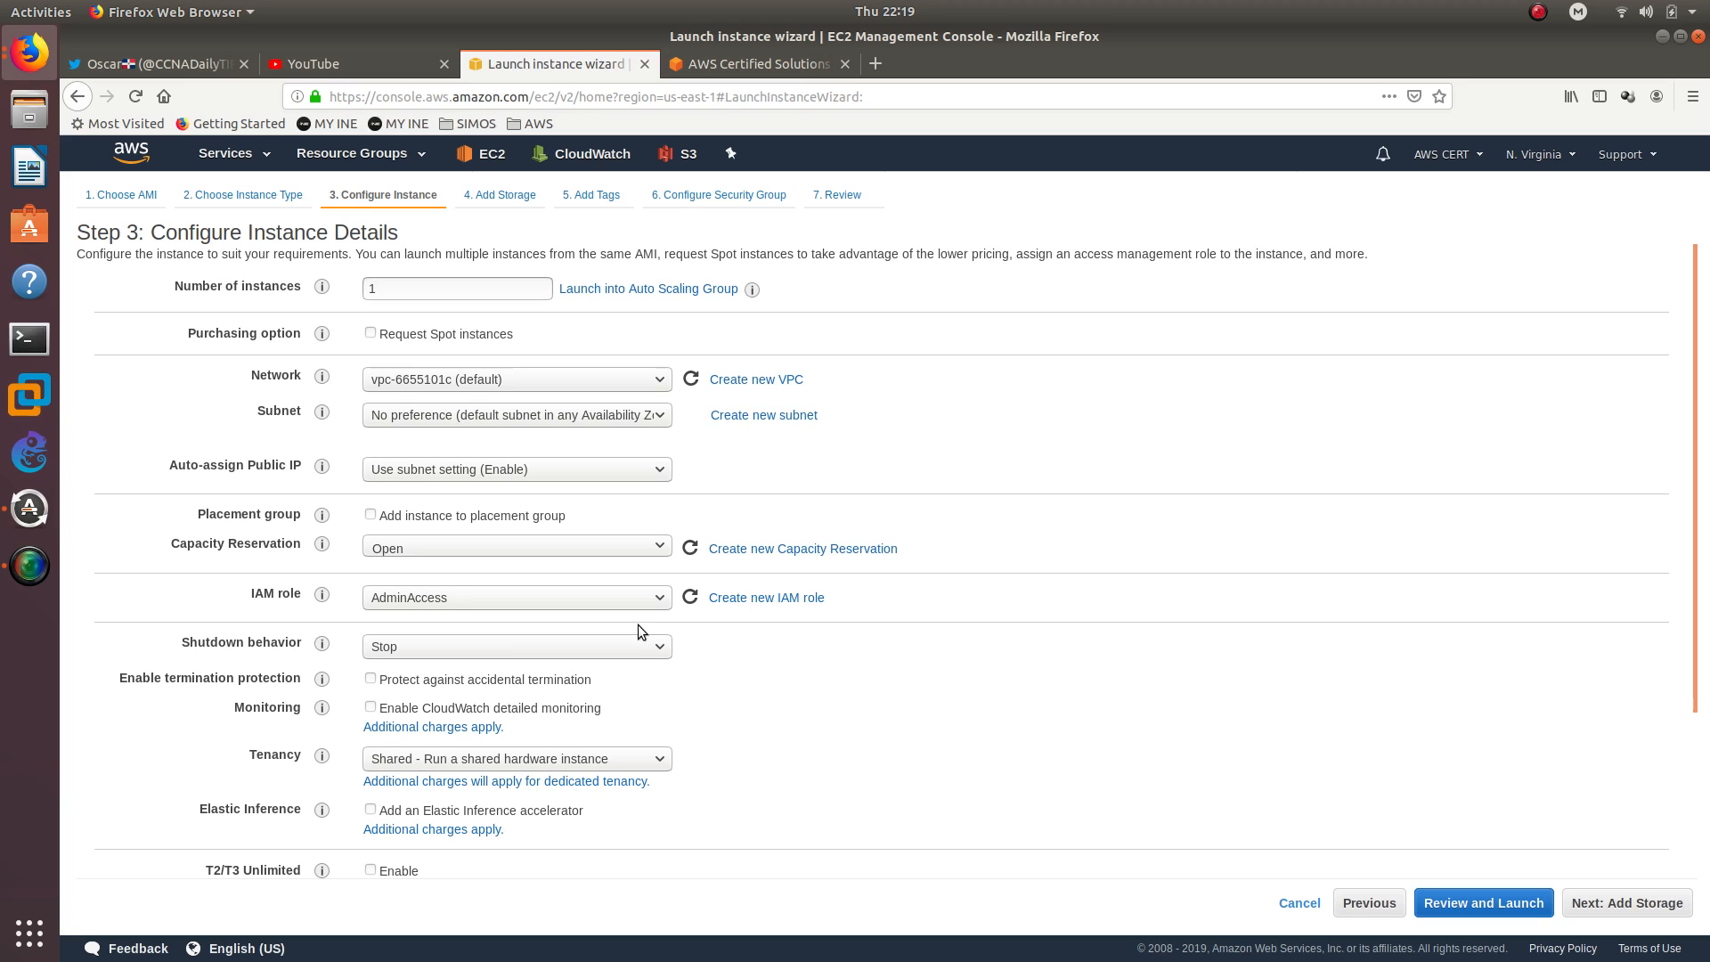
left_click(606, 594)
left_click(580, 616)
Review and launch the instance with the existing instanceMe key pair, acknowledging private key access, and view the instances list
scroll(1179, 681, "down", 4)
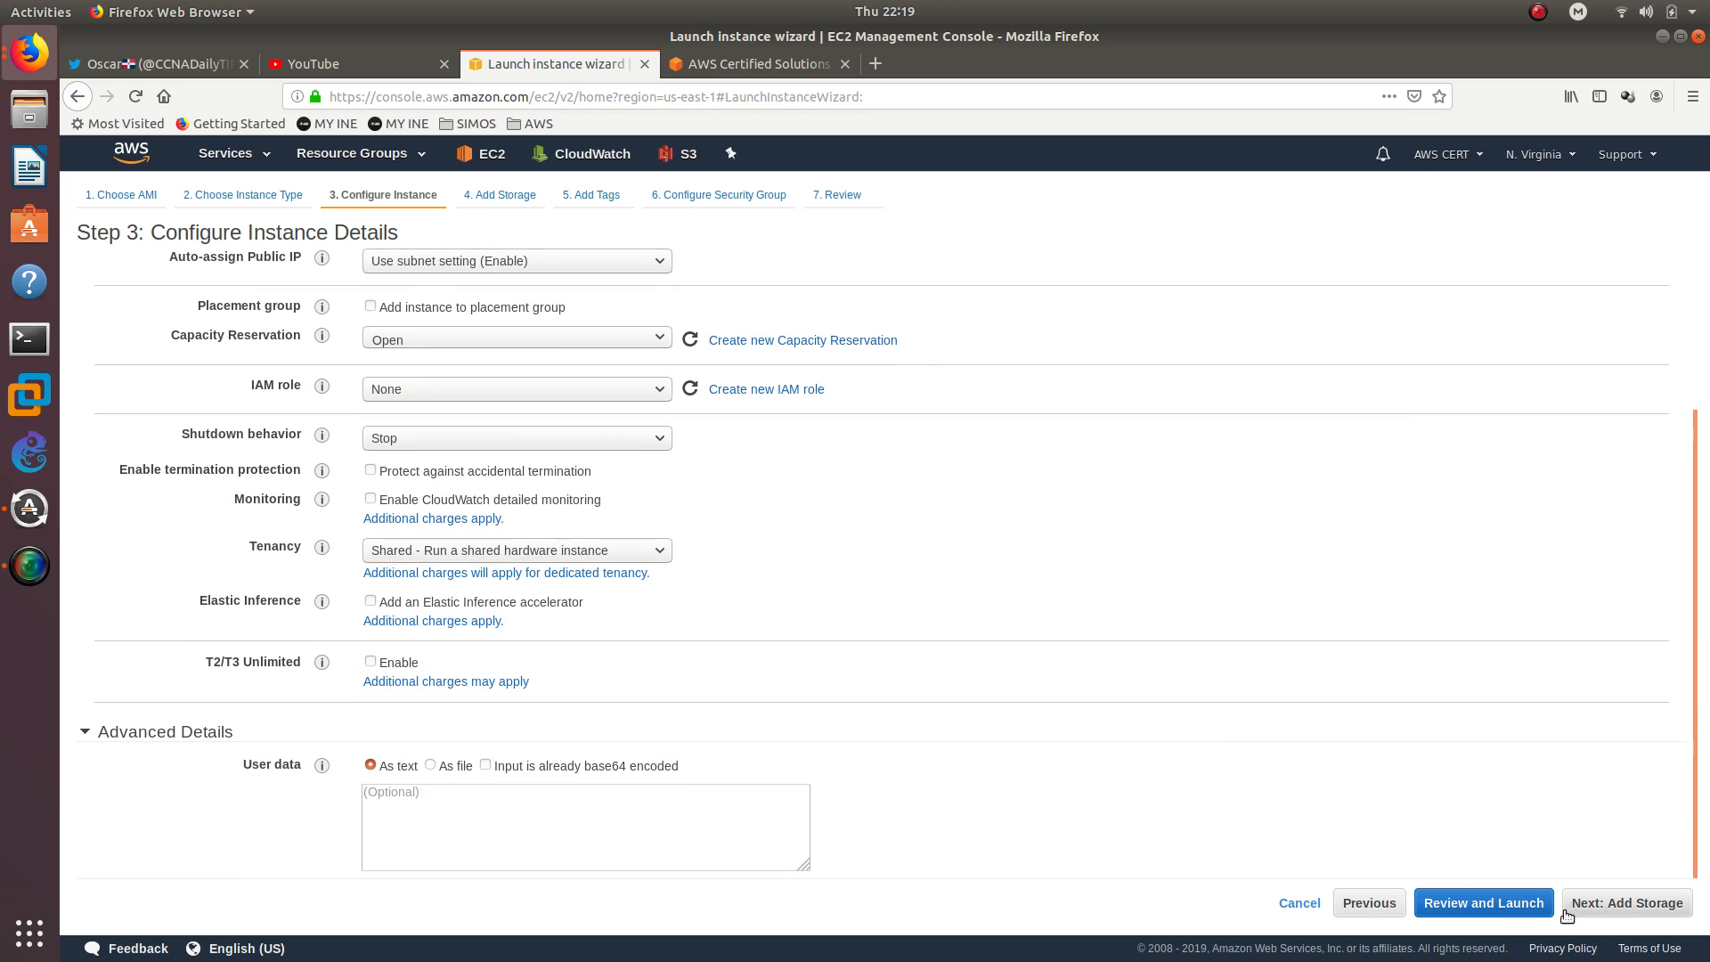
left_click(1482, 901)
left_click(1655, 914)
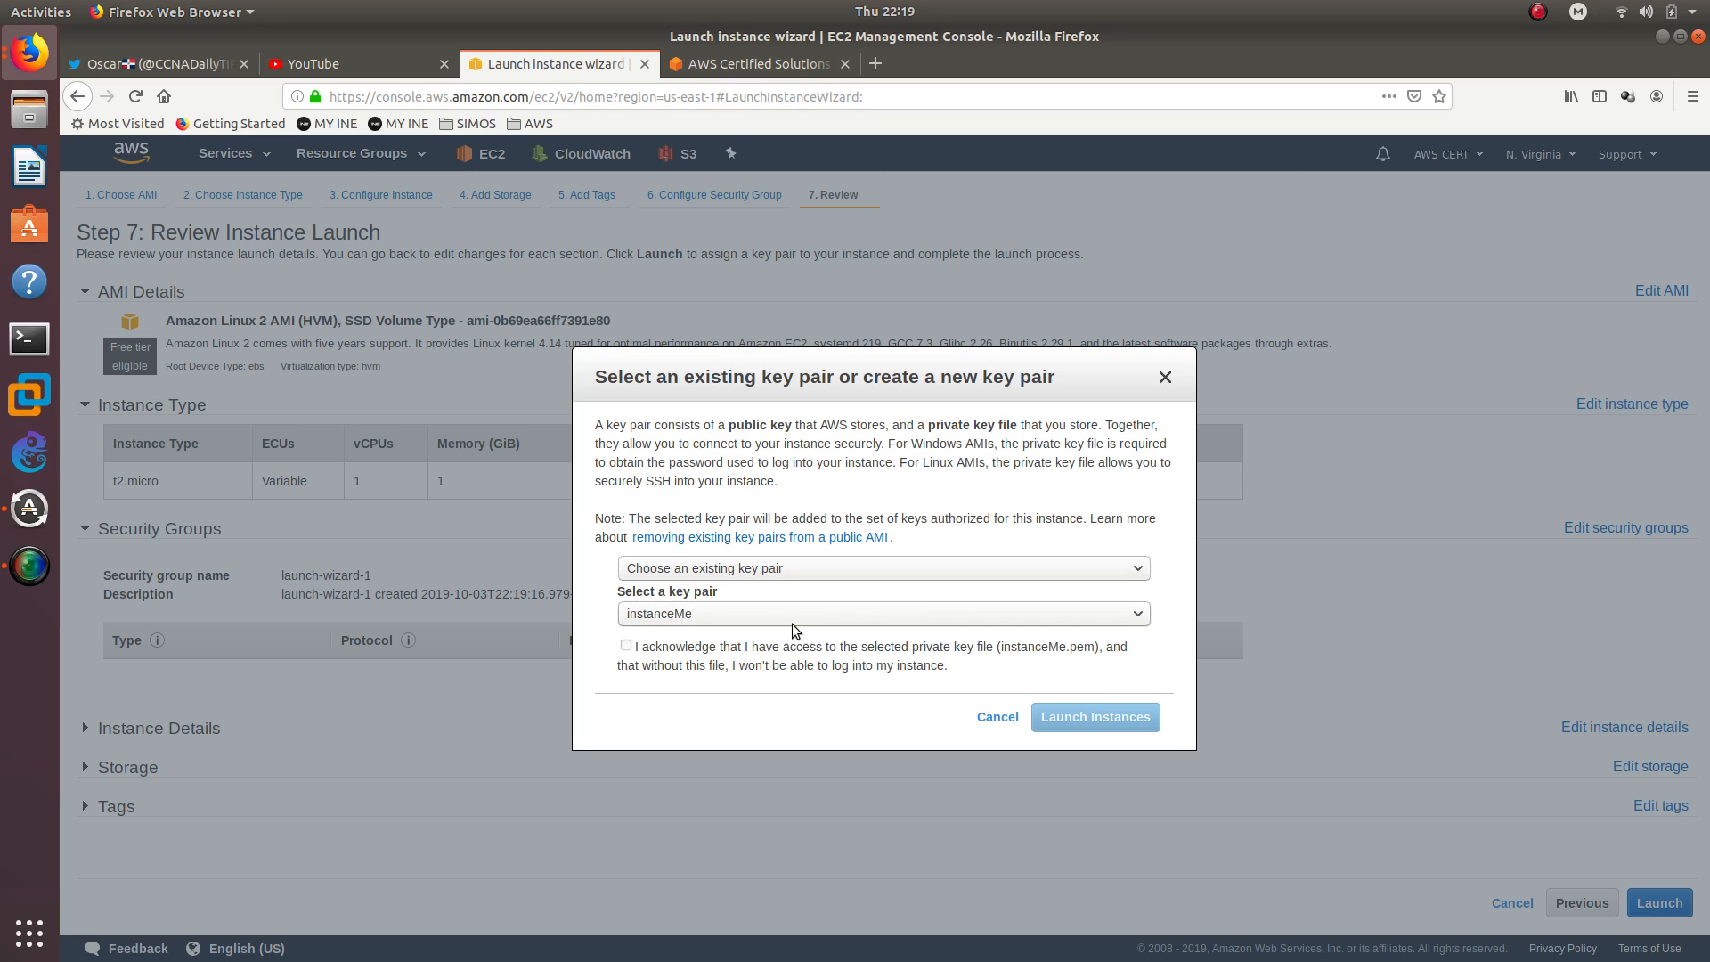
left_click(649, 649)
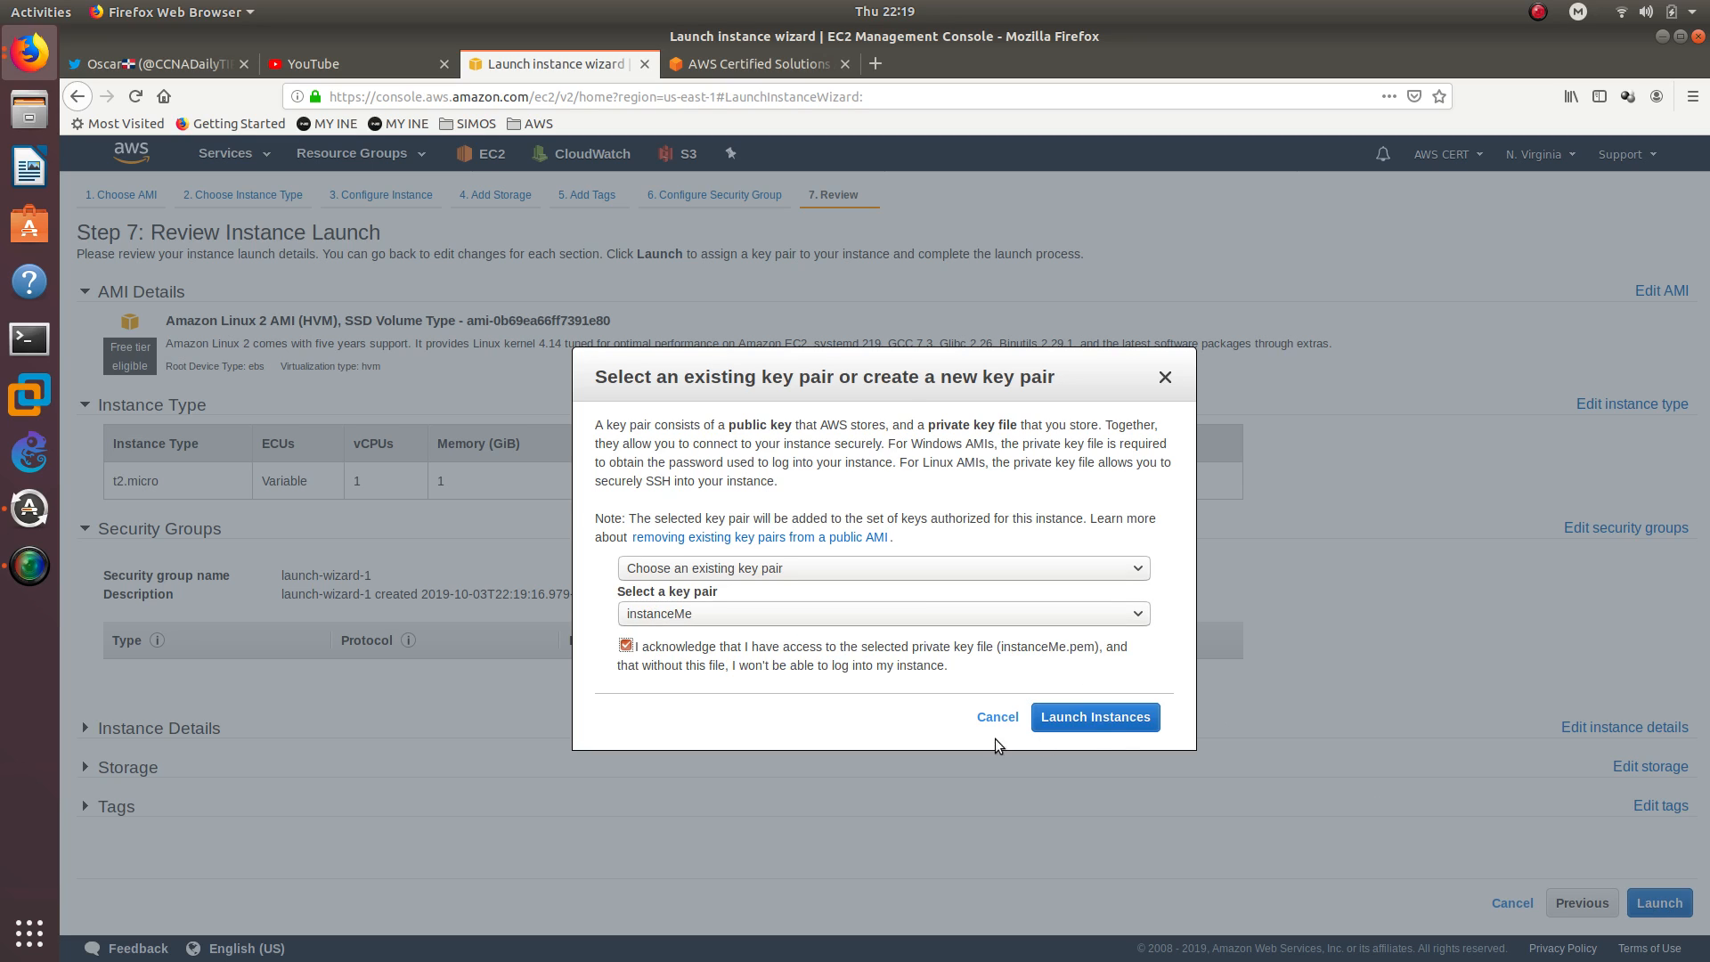
left_click(1109, 716)
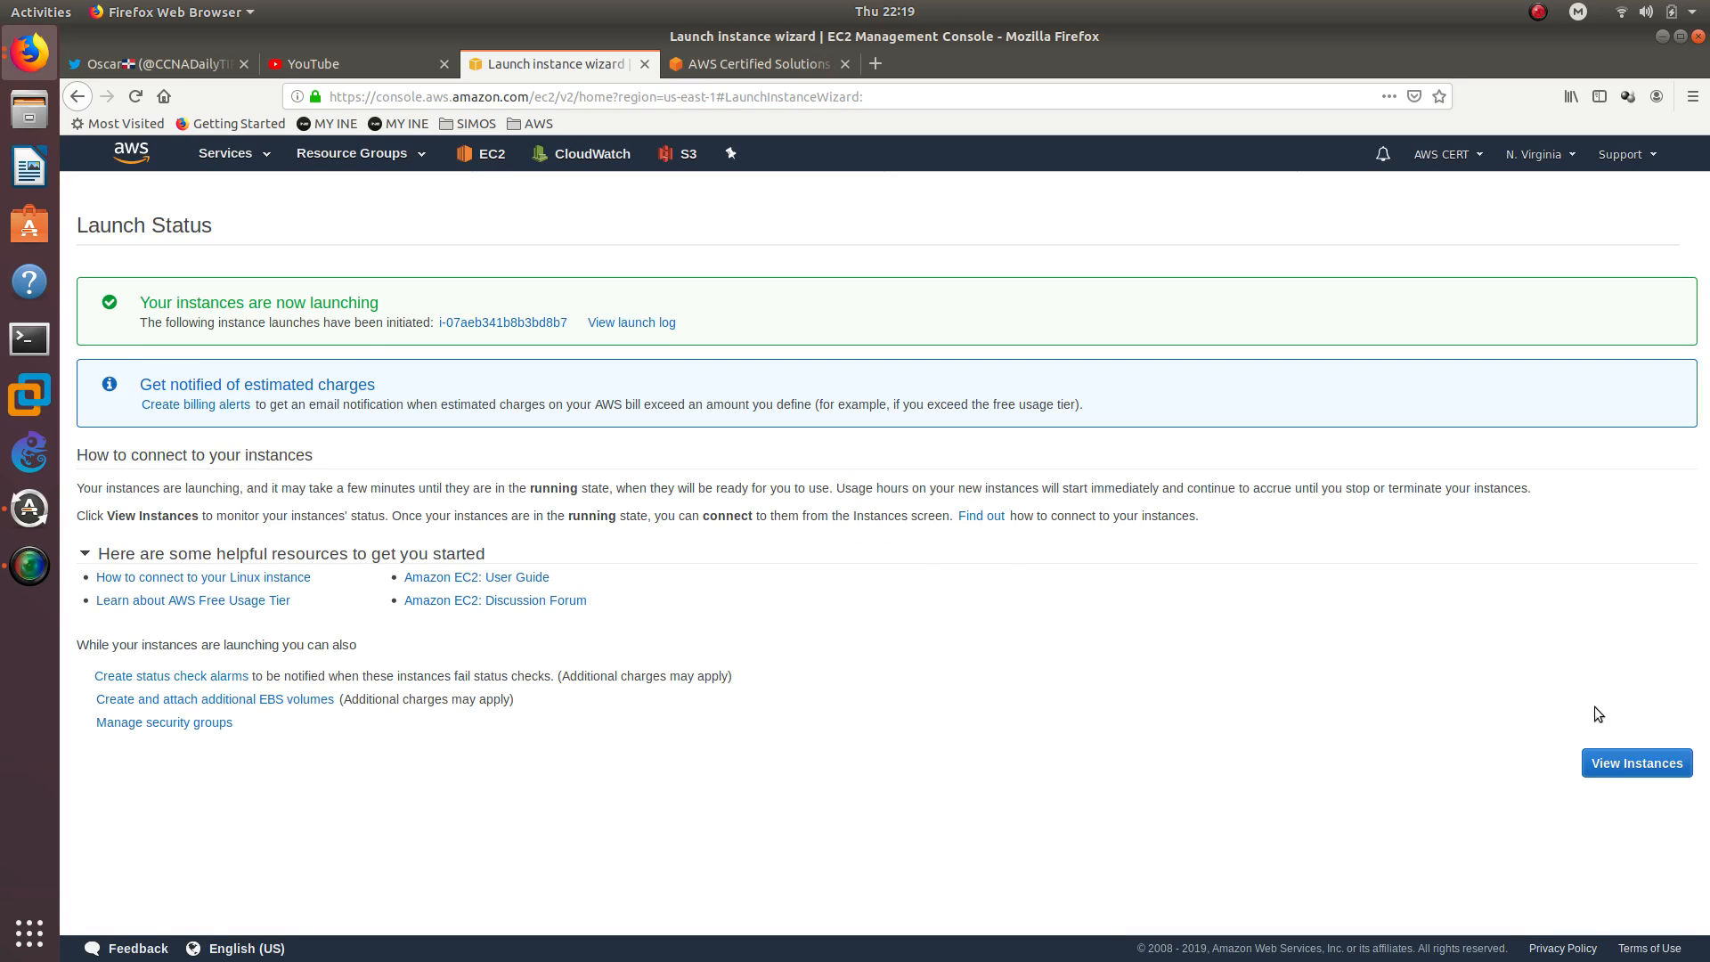
left_click(1631, 771)
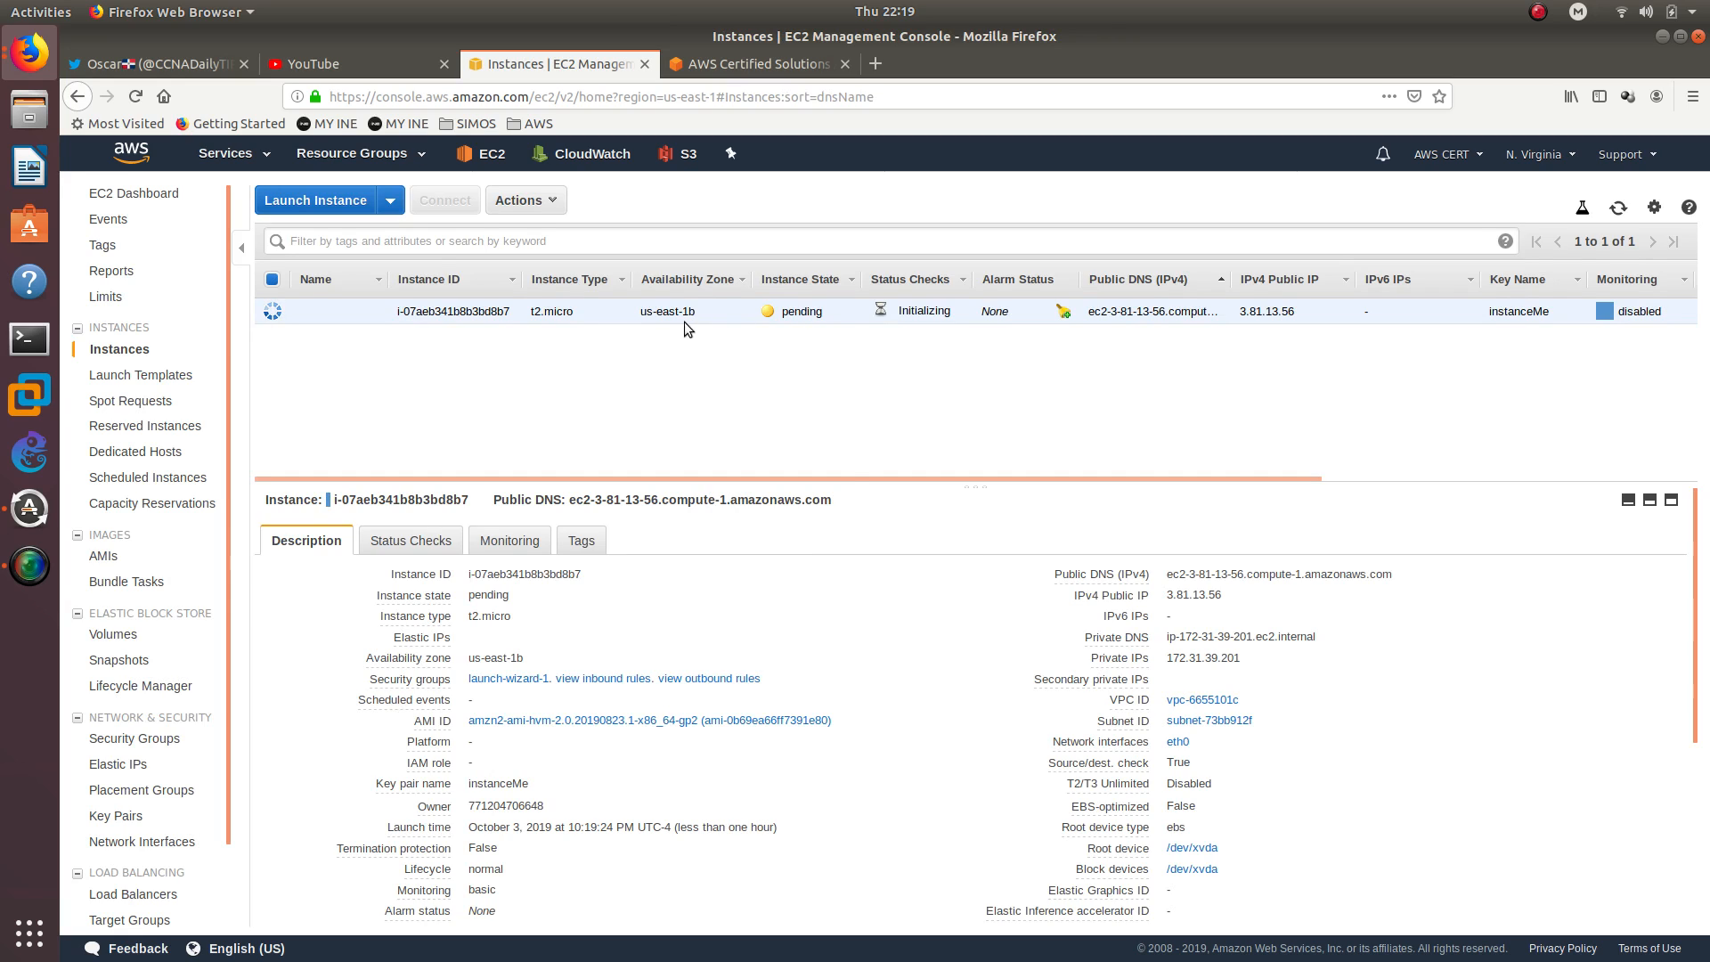
Examine the description details of the newly launched t2.micro instance
right_click(650, 312)
left_click(587, 360)
scroll(698, 520, "down", 1)
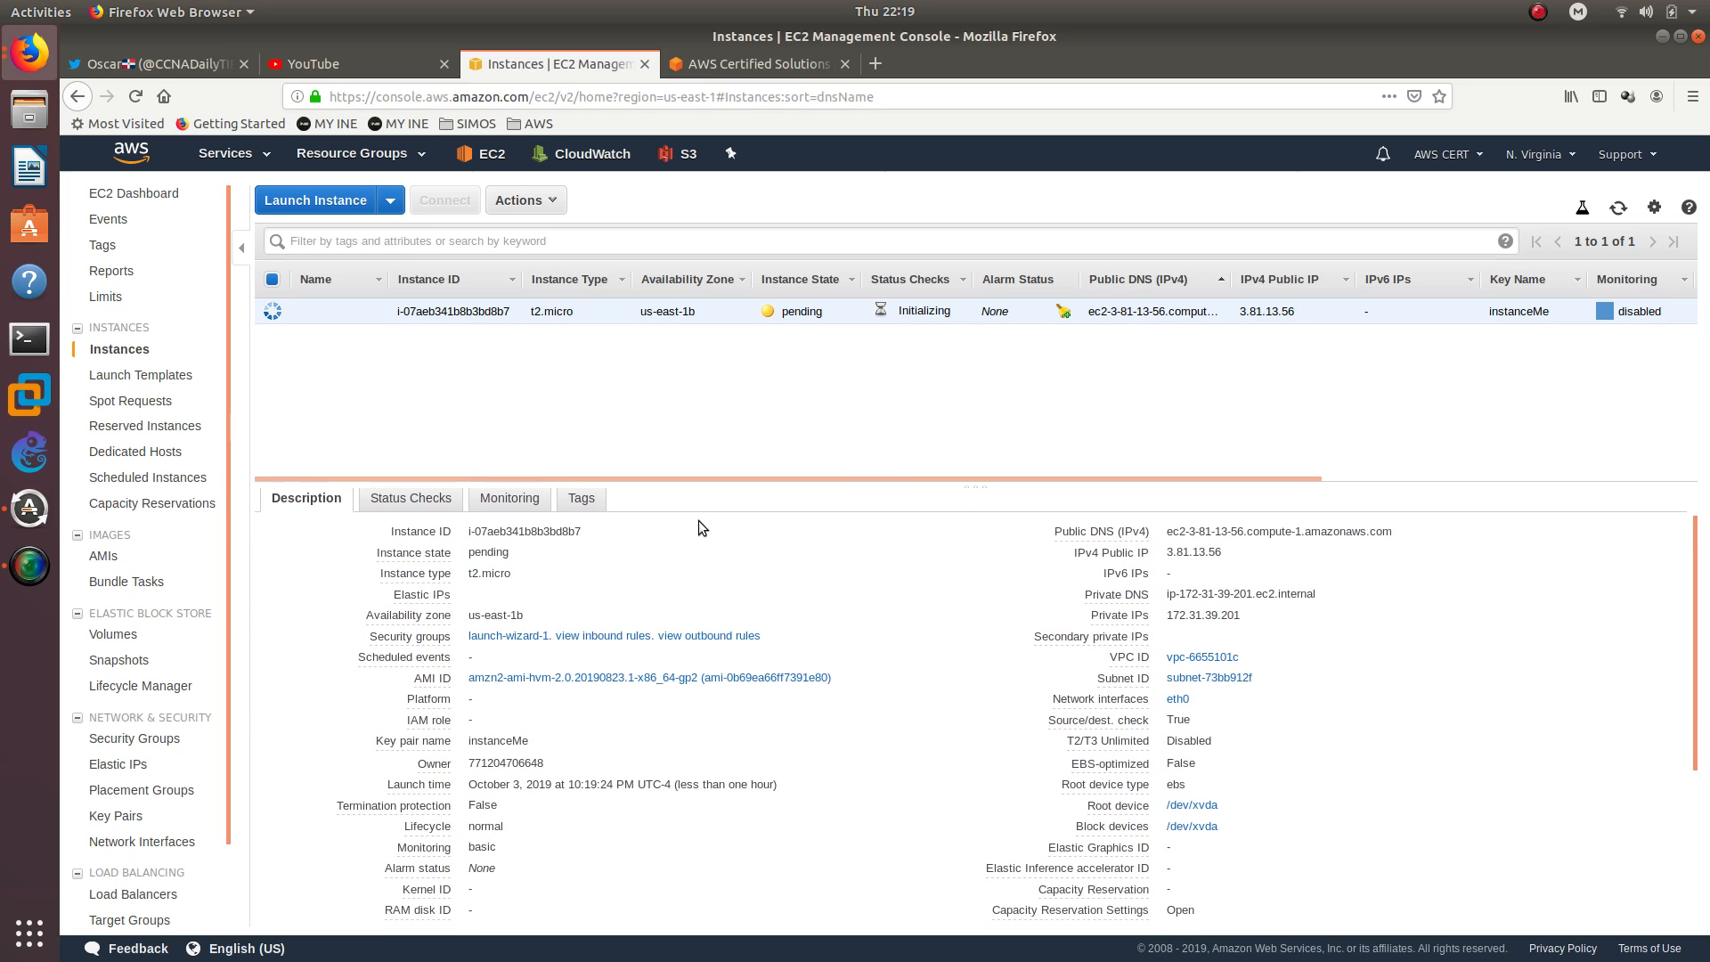
mouse_move(428, 679)
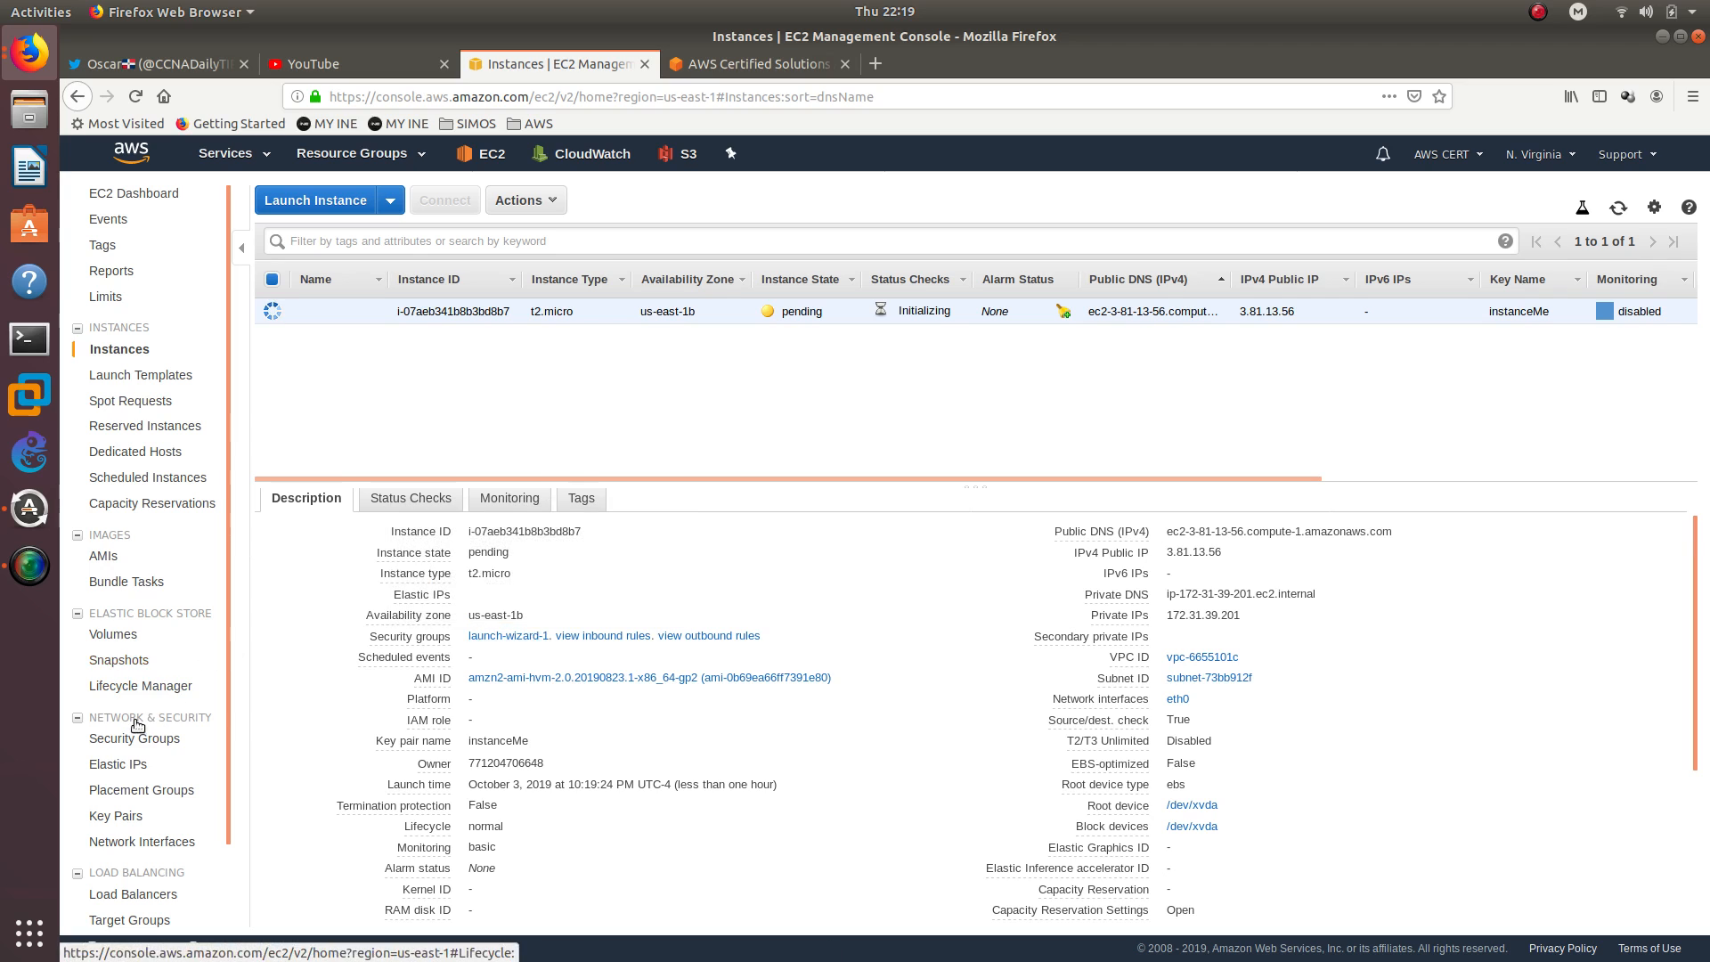
Open the list of security groups and show the details of the launch-wizard-1 group
scroll(142, 723, "down", 2)
left_click(155, 649)
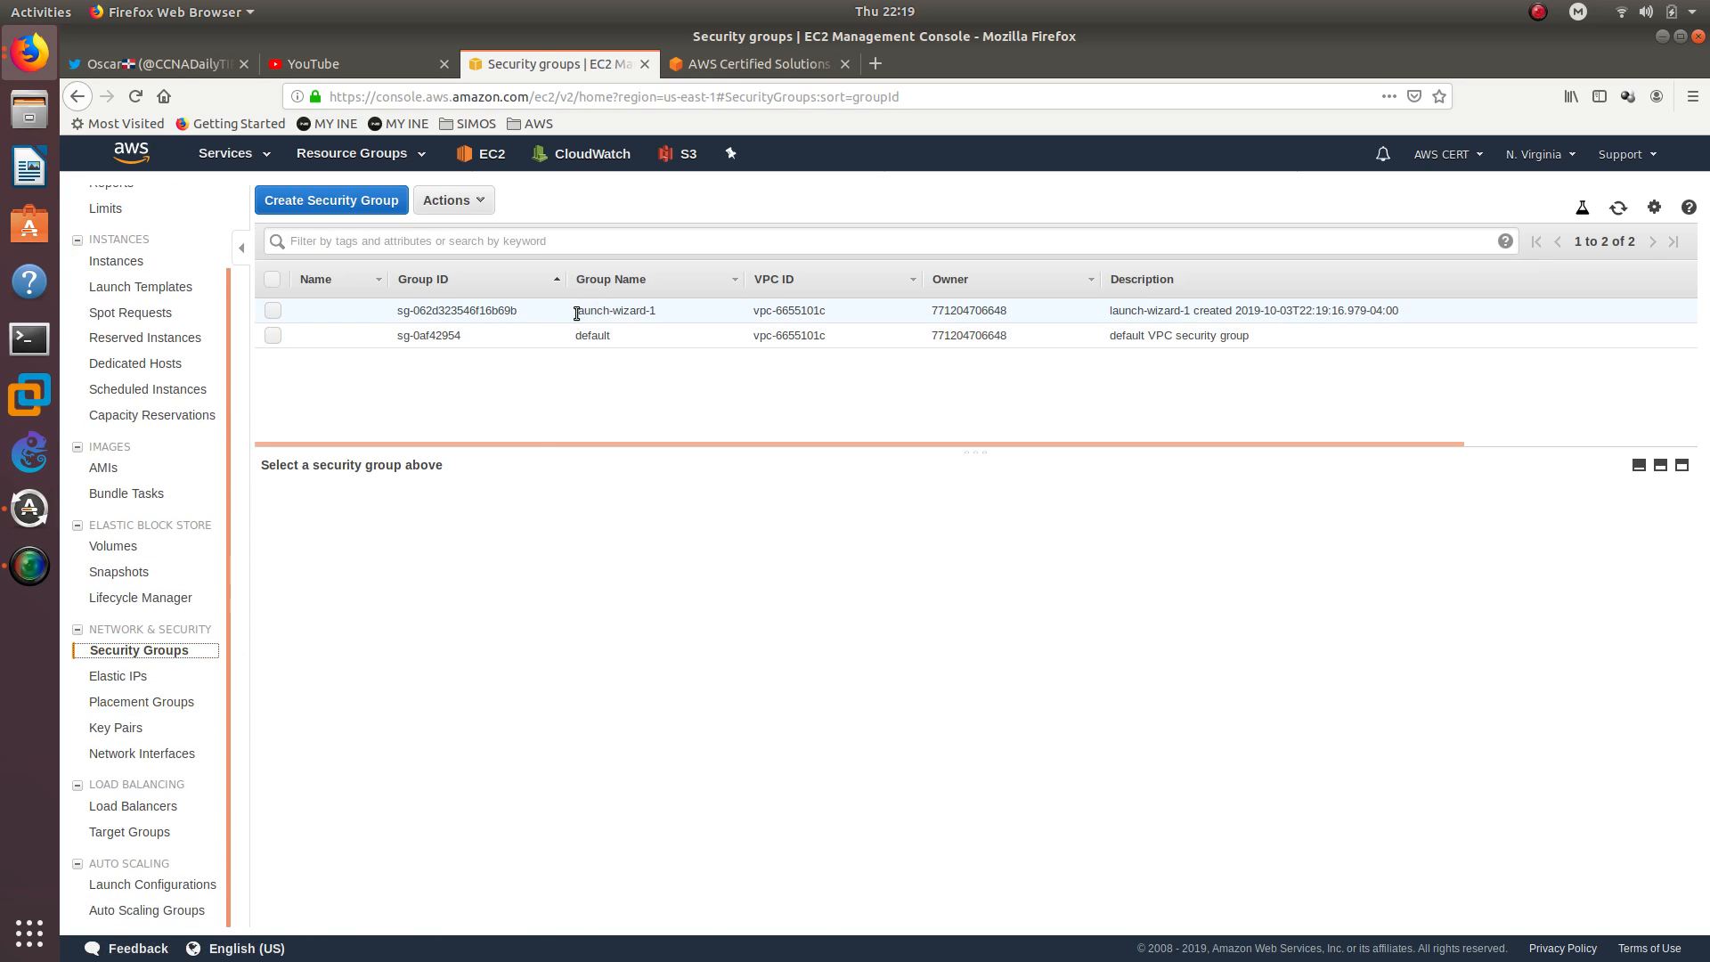
left_click_drag(576, 314, 669, 313)
left_click(670, 312)
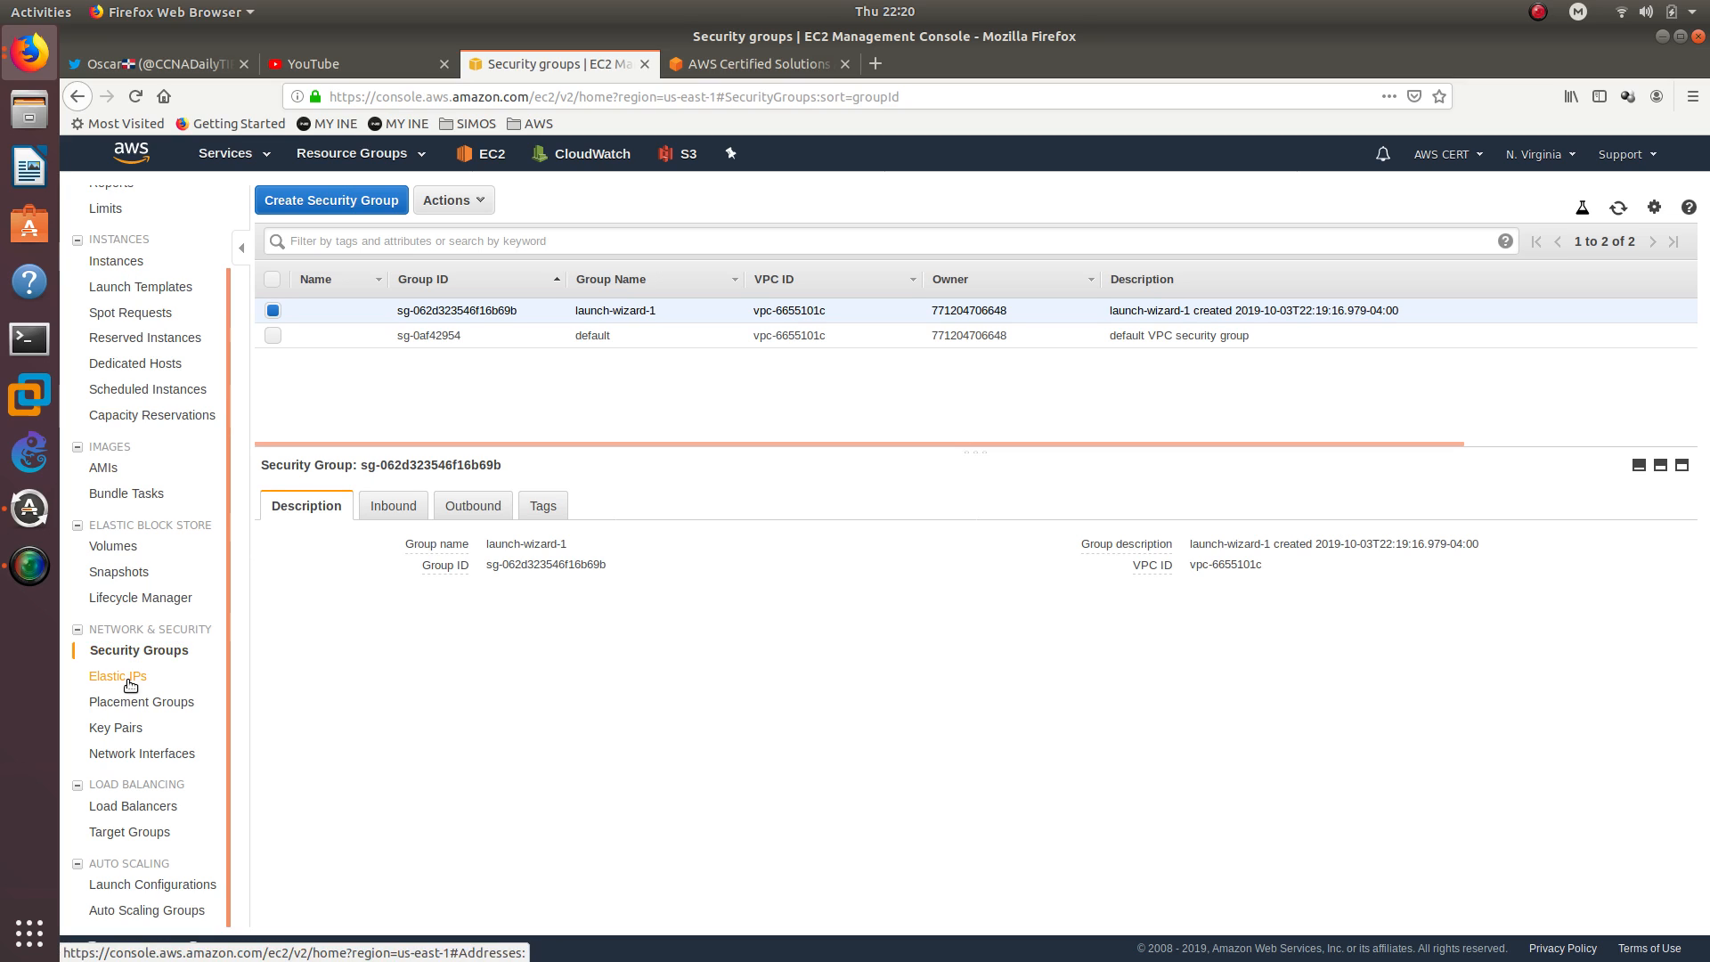
Return to the instances list, open the connection instructions for the t2.micro instance, and copy the example SSH command
left_click(125, 261)
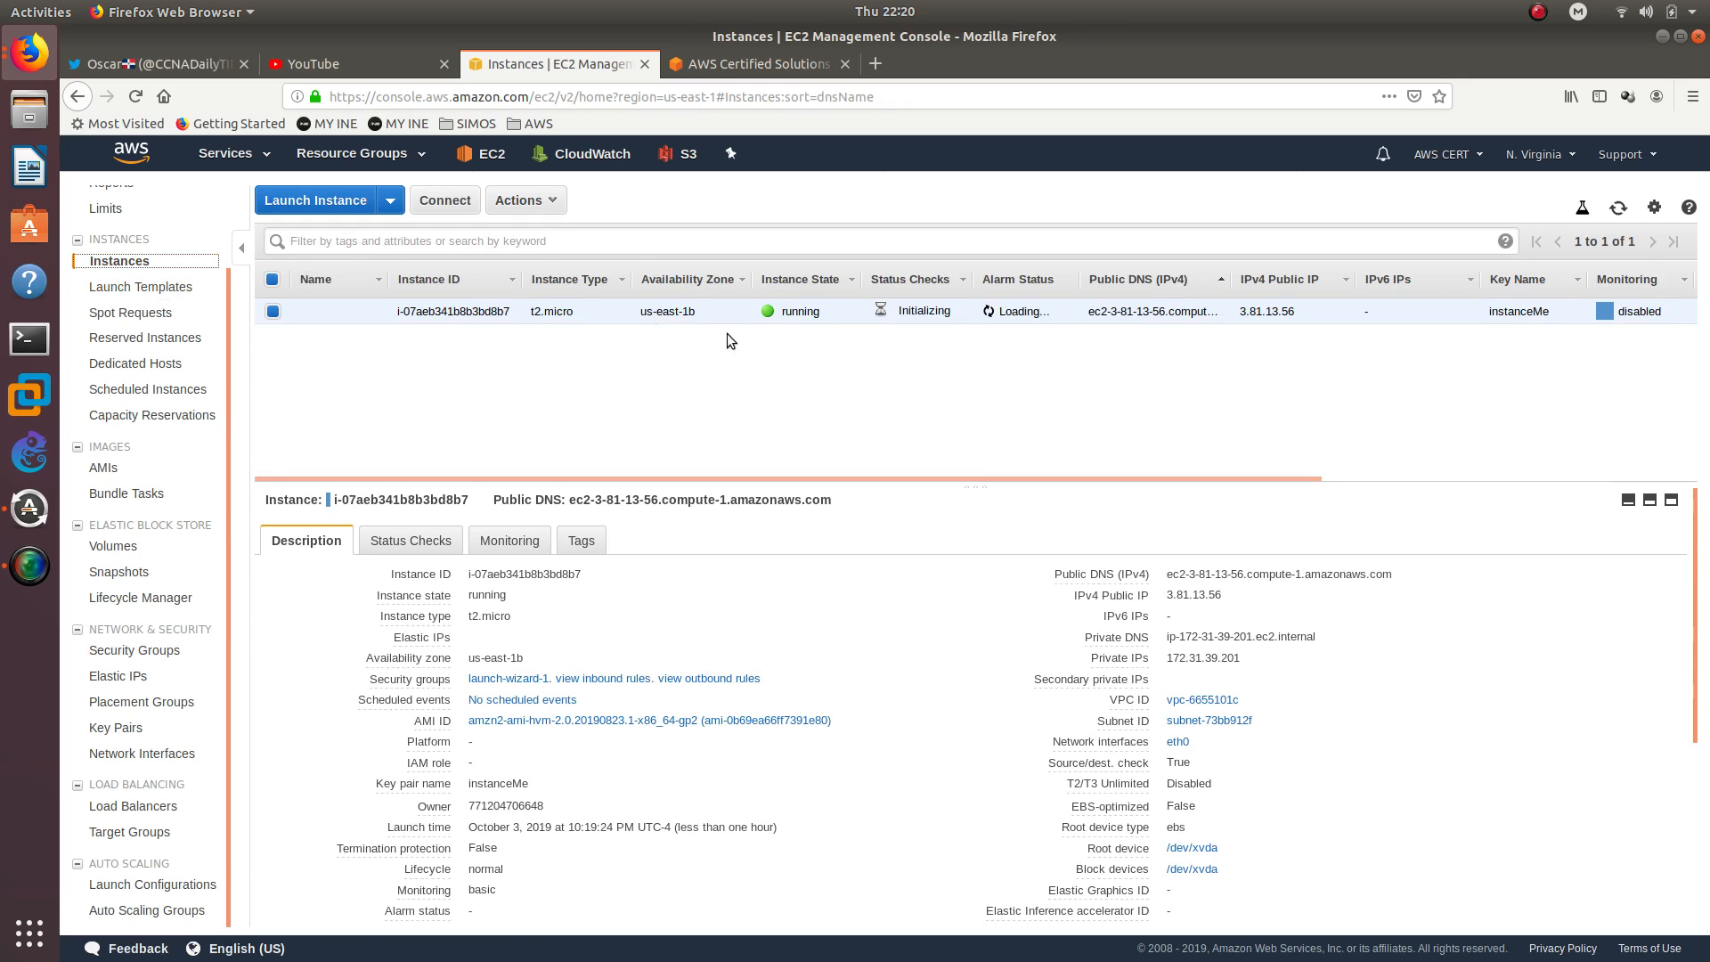
double_click(797, 310)
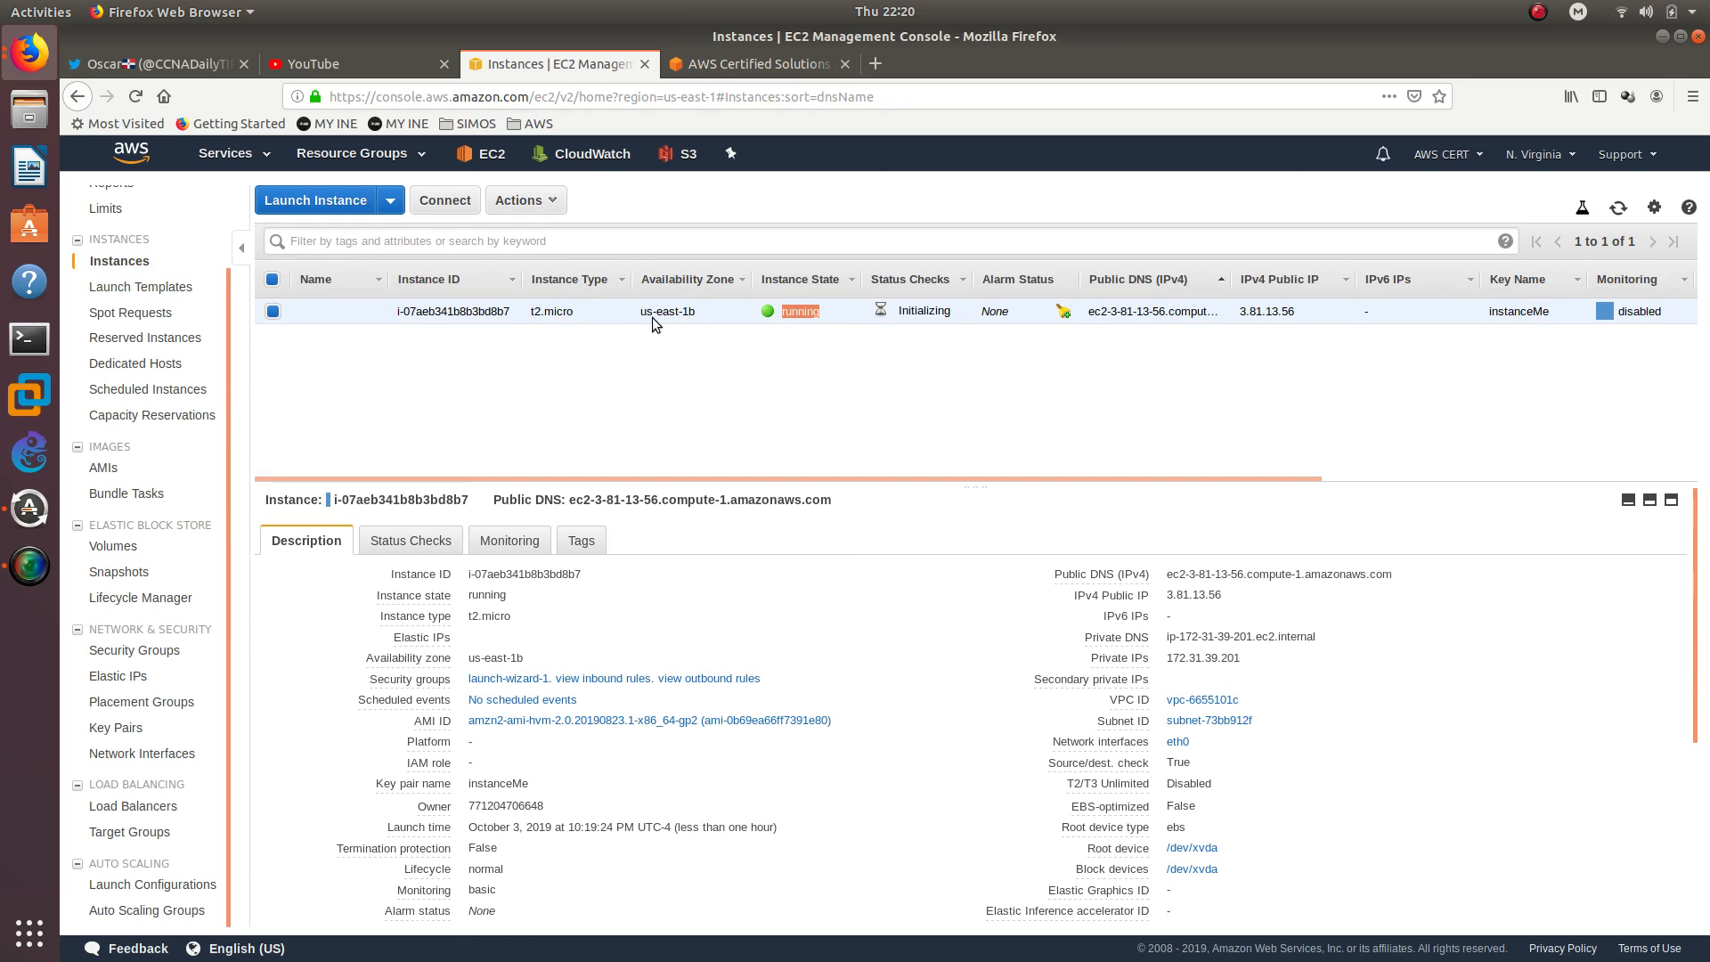
right_click(494, 317)
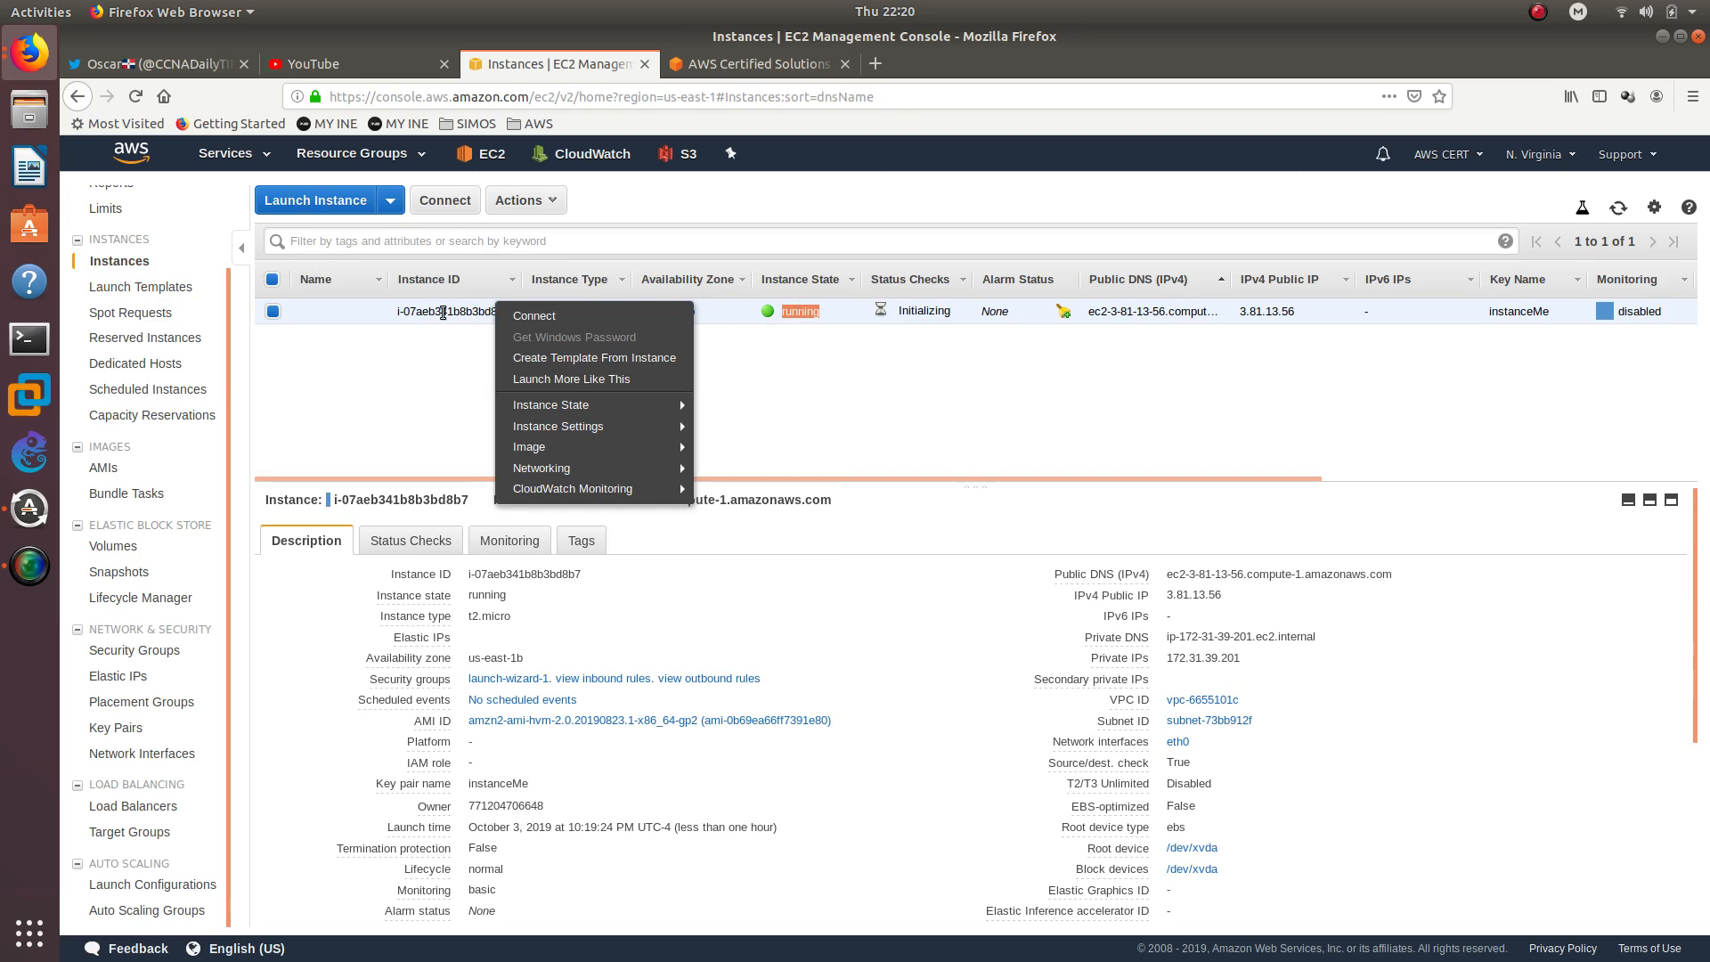
left_click(525, 317)
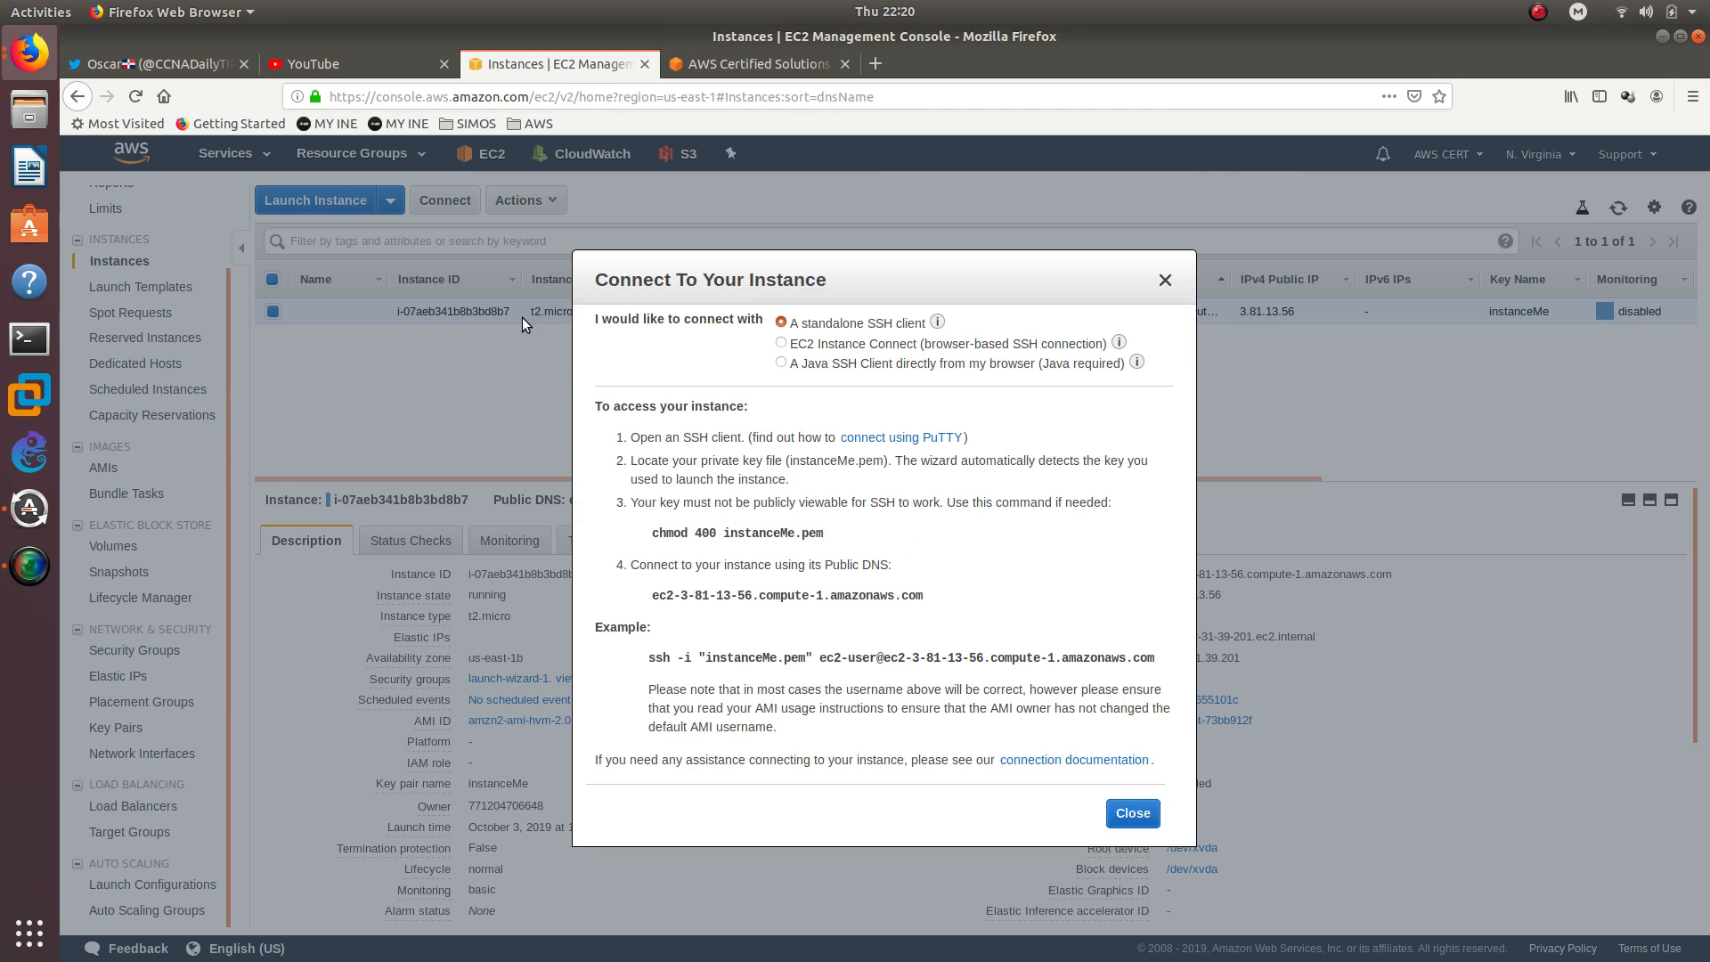
triple_click(834, 659)
right_click(834, 663)
left_click(851, 677)
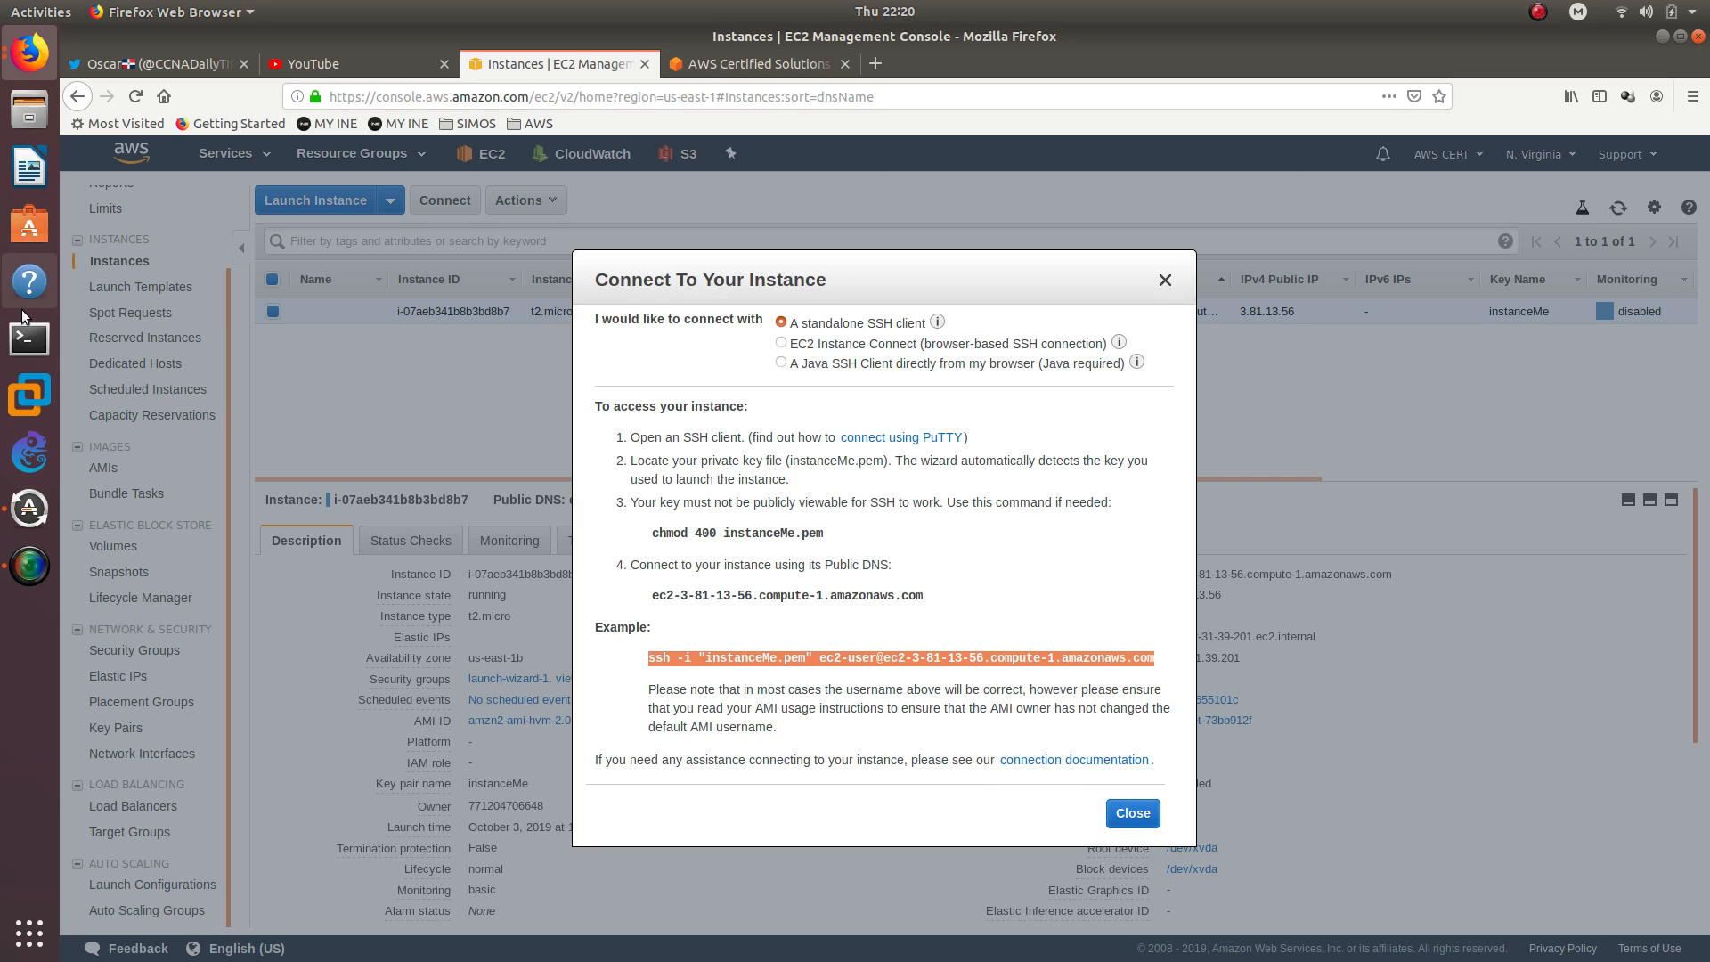
Switch to Terminal and change to the Downloads directory
left_click(29, 339)
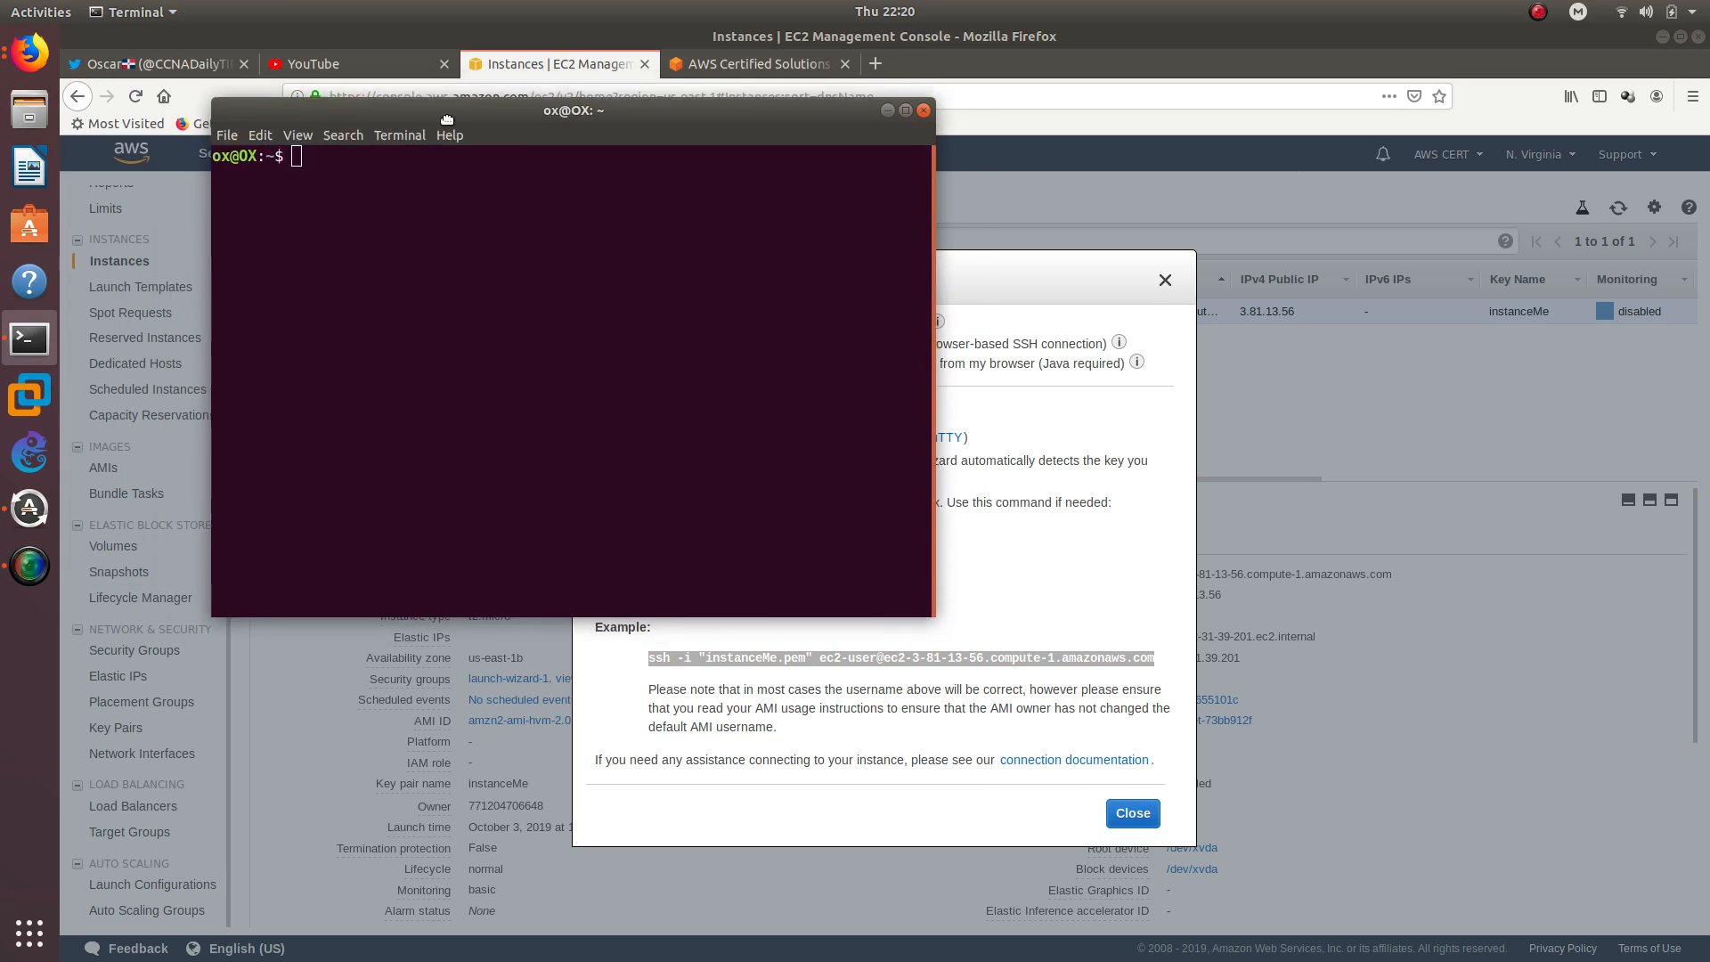
type("cd Downloads/")
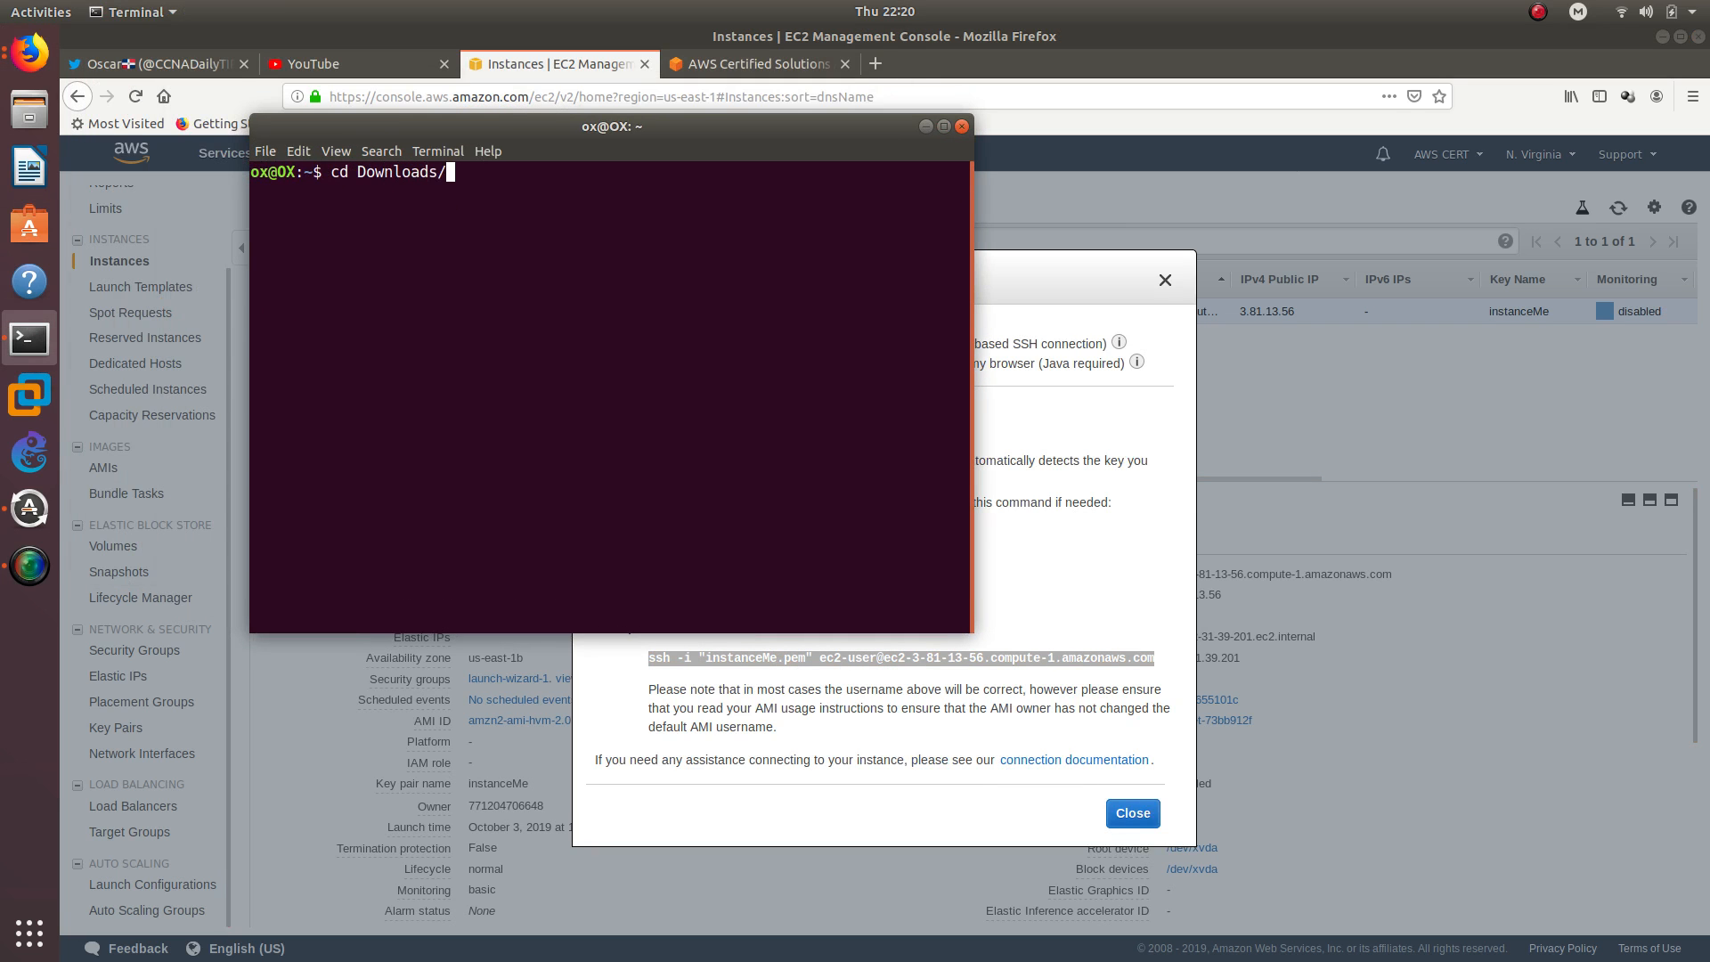
key("Return")
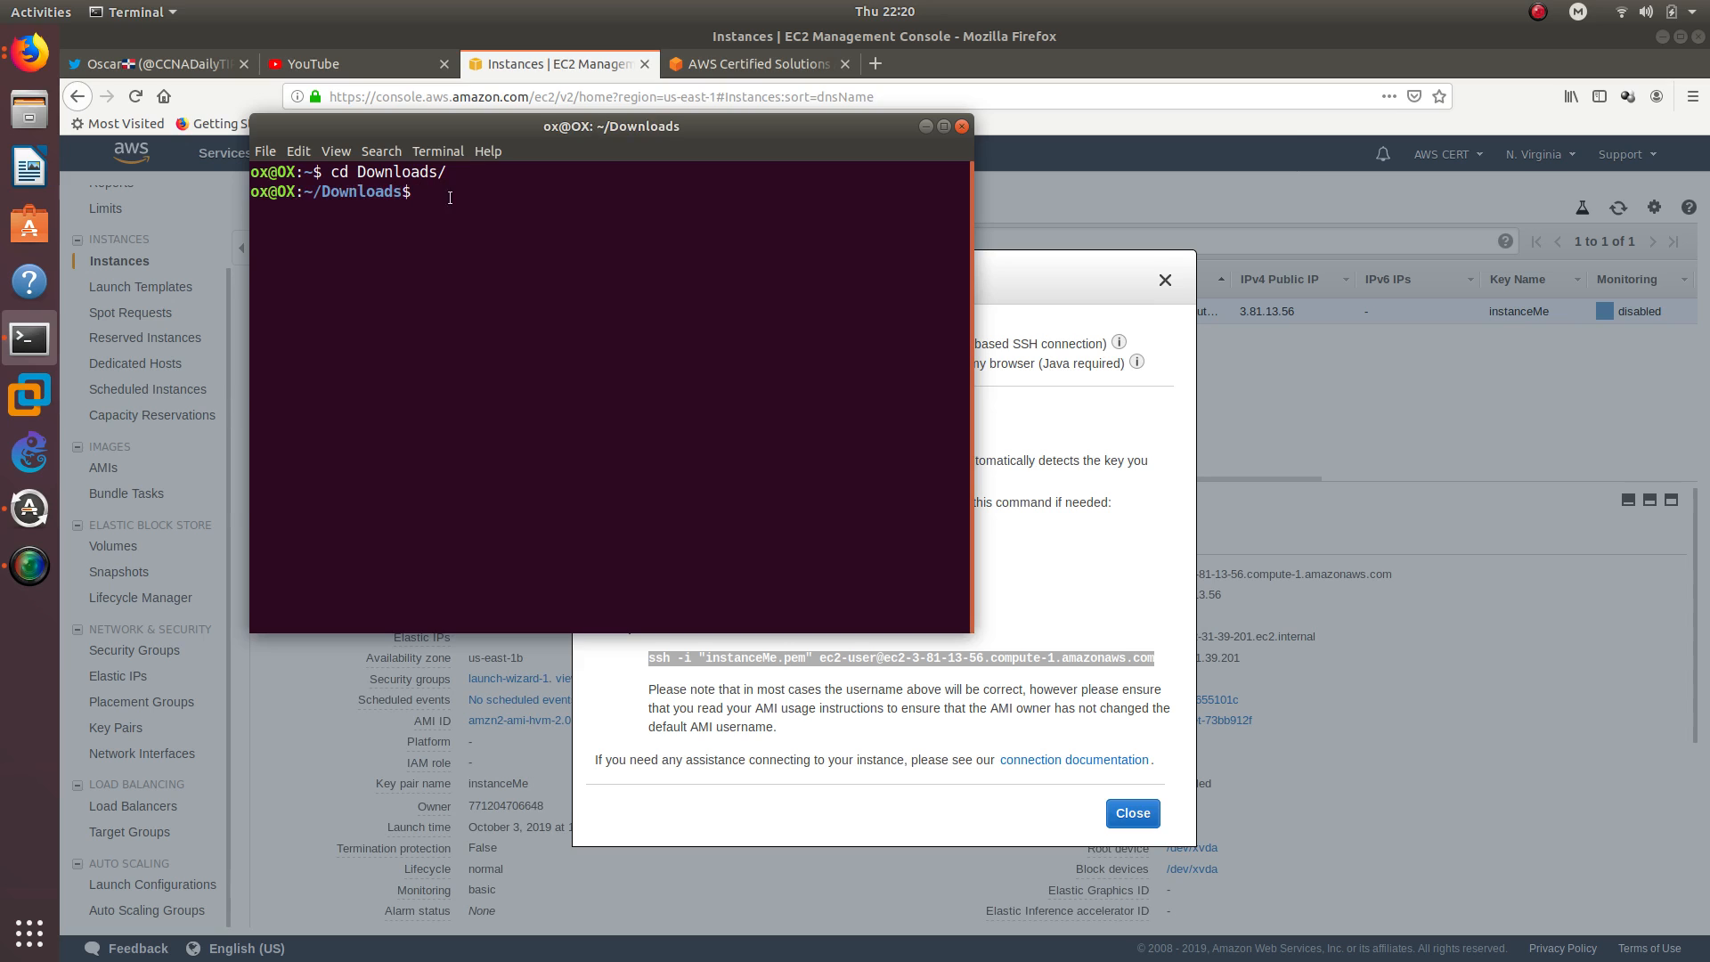
right_click(456, 205)
left_click(498, 263)
key("Return")
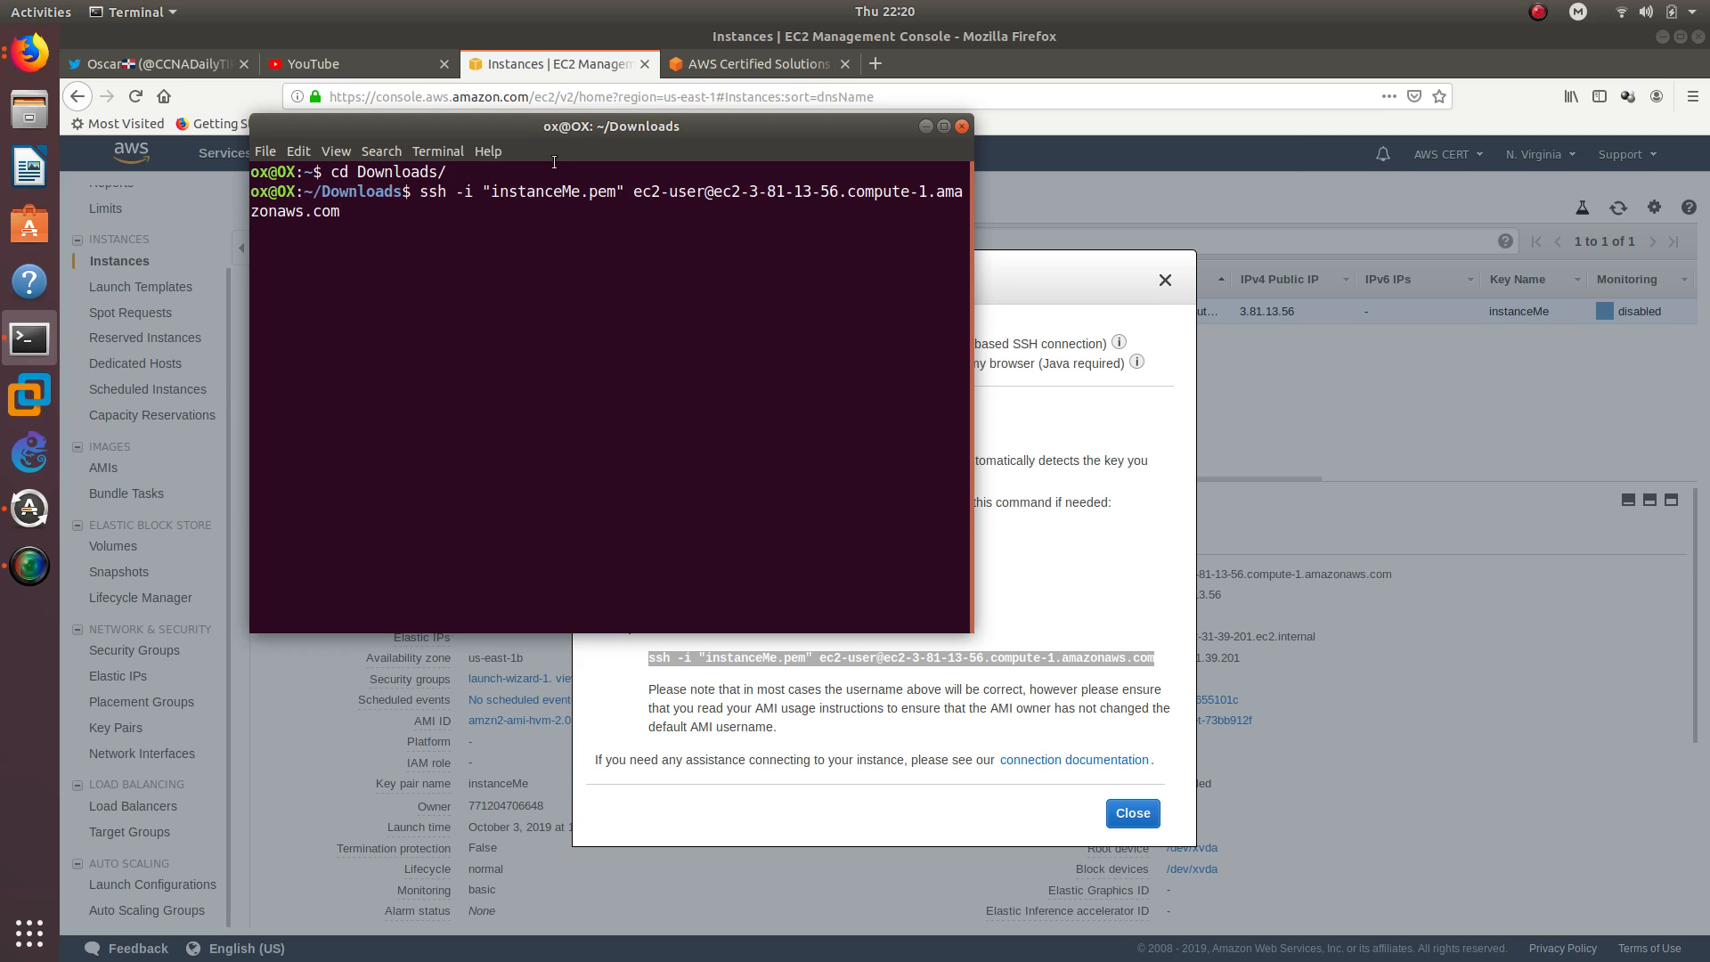
left_click_drag(552, 125, 419, 119)
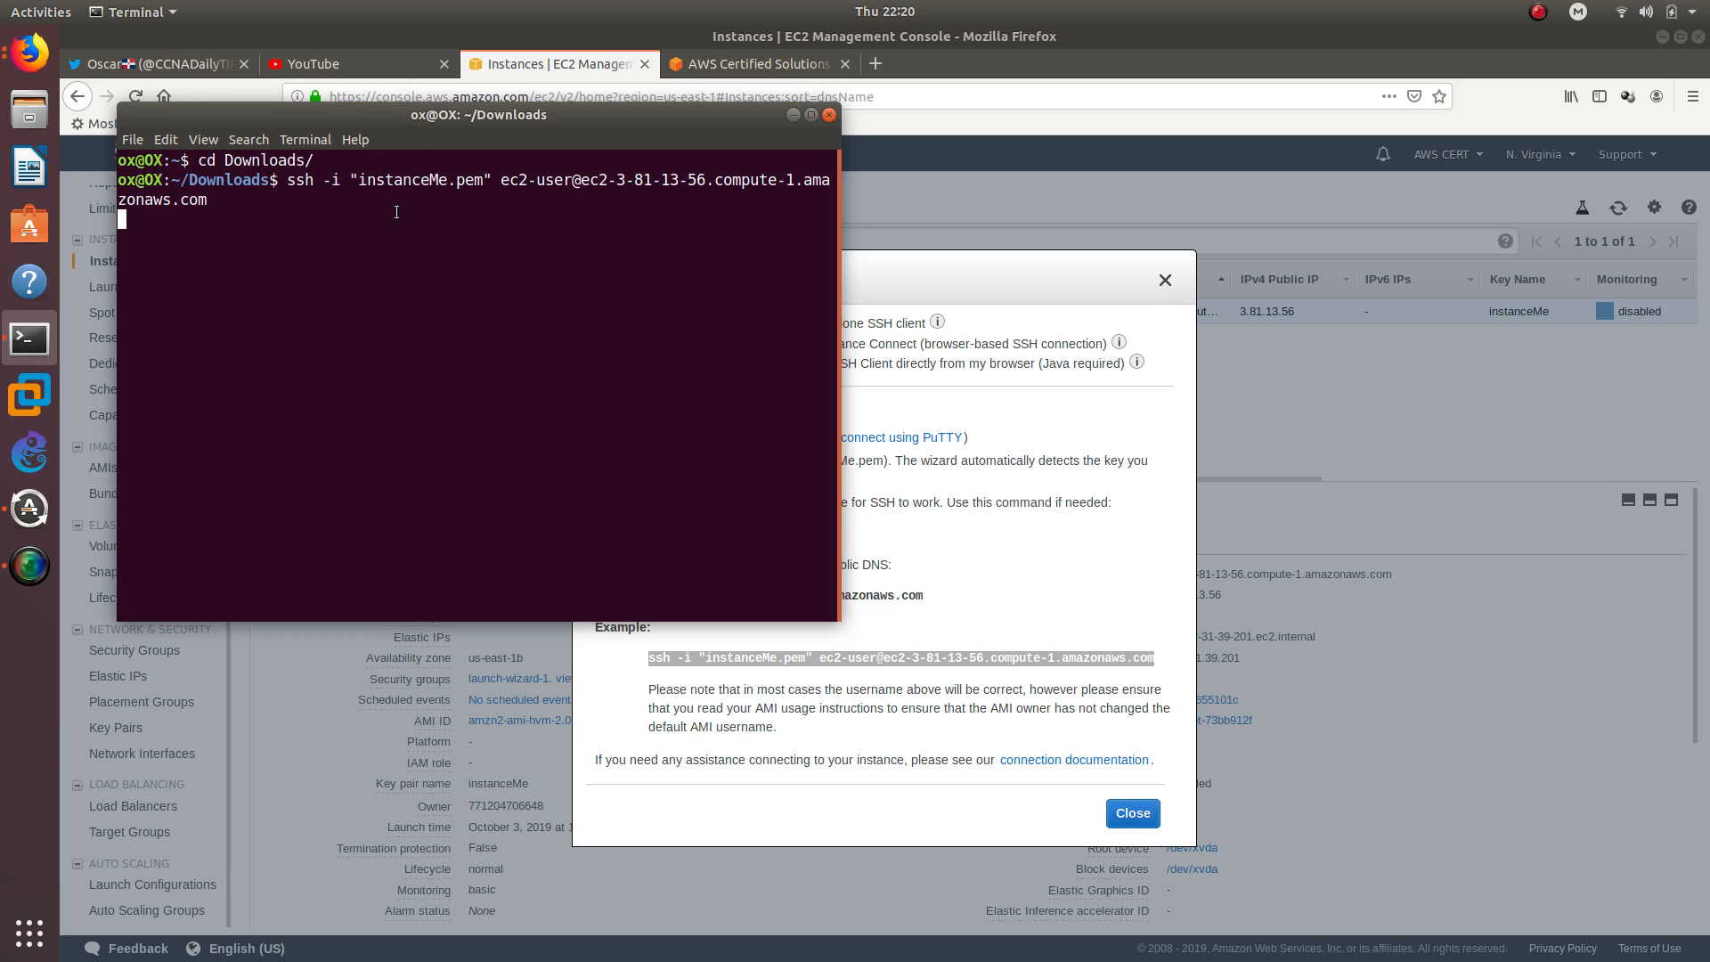
Close the connection instructions in Firefox, refresh the instances list, and check the instance's status checks
left_click(1132, 813)
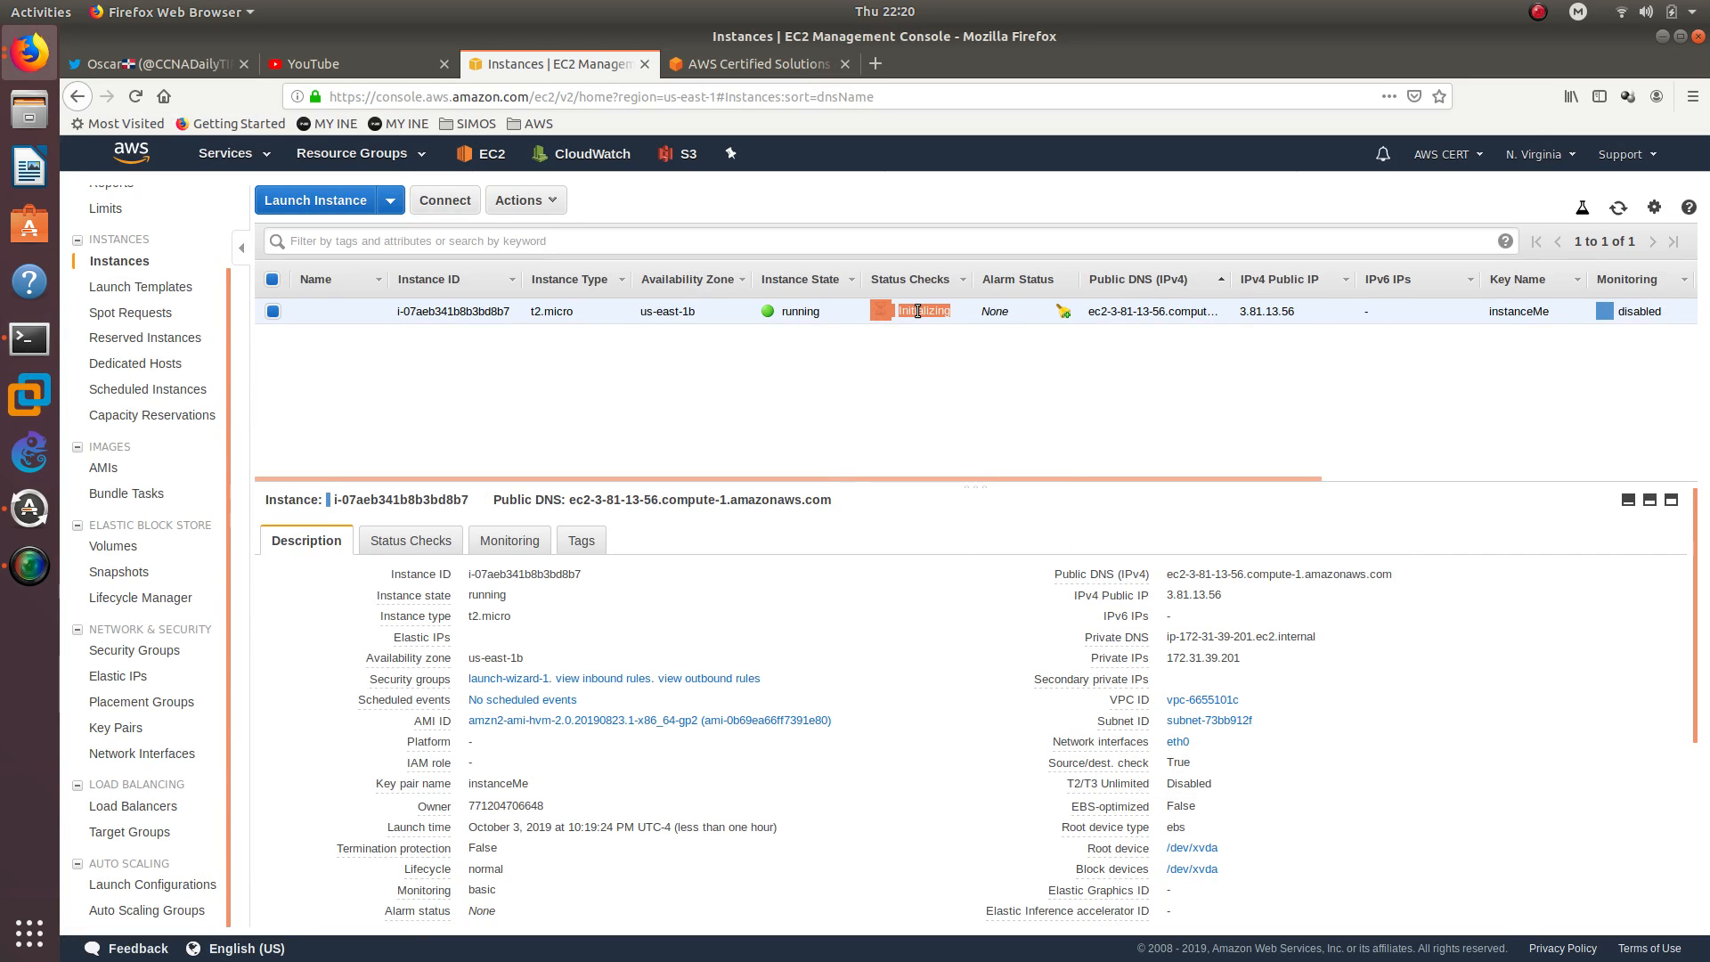
left_click(1616, 210)
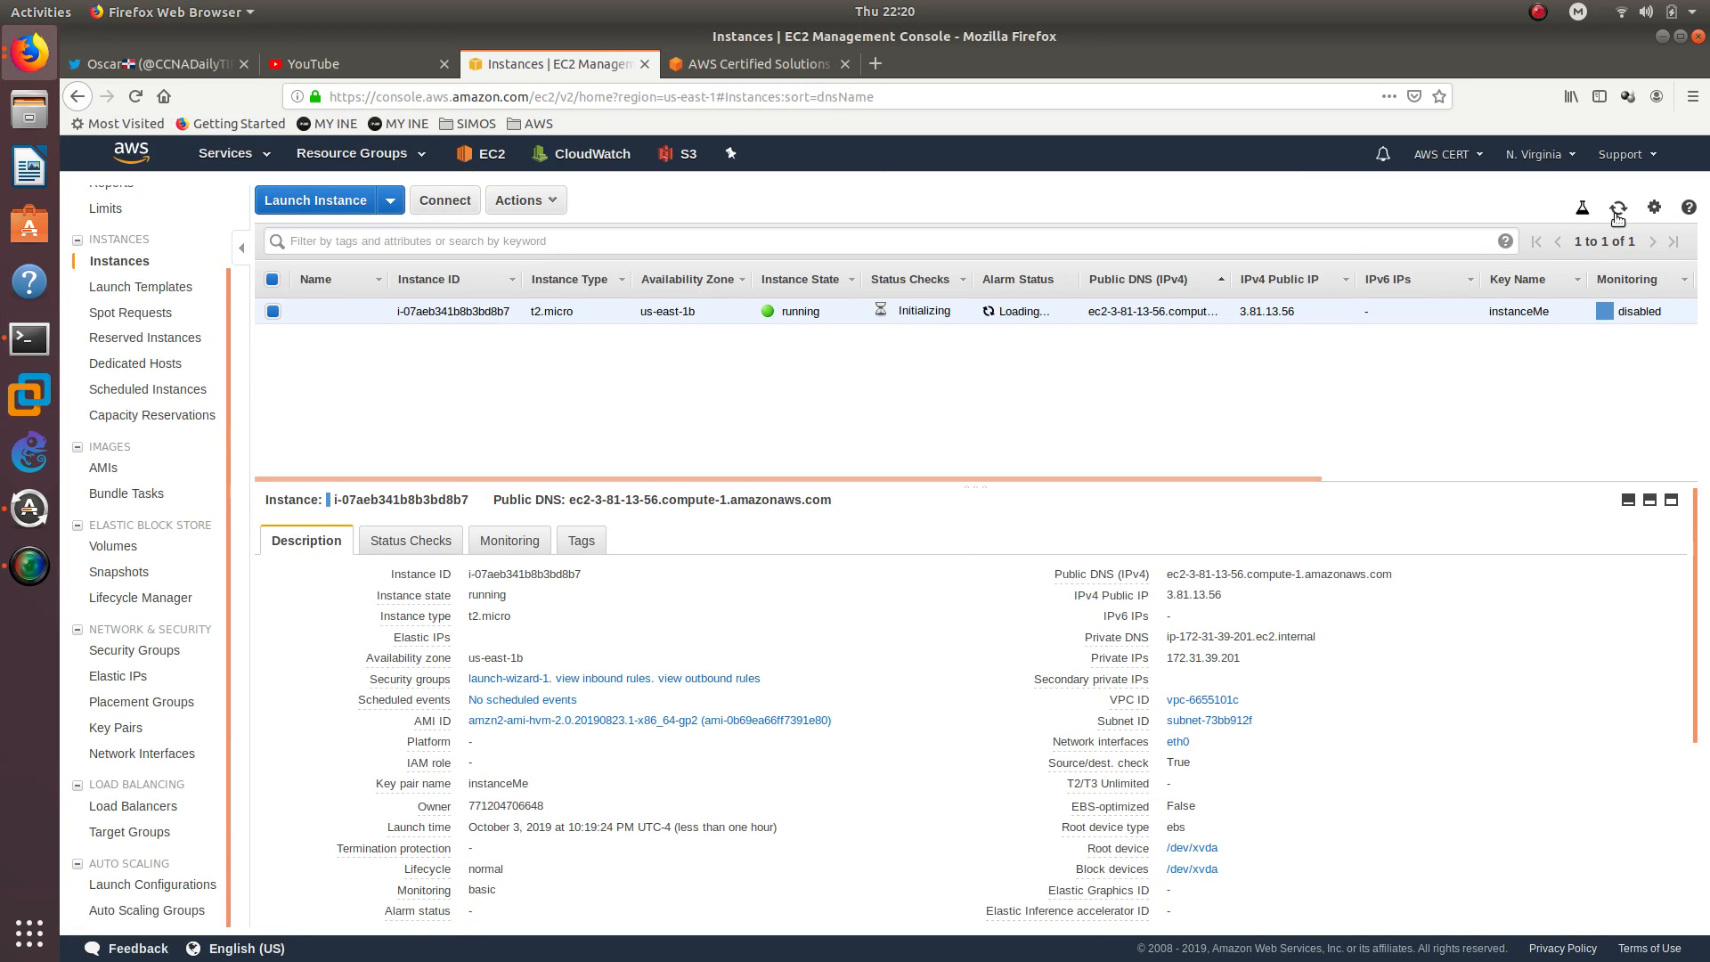
double_click(905, 312)
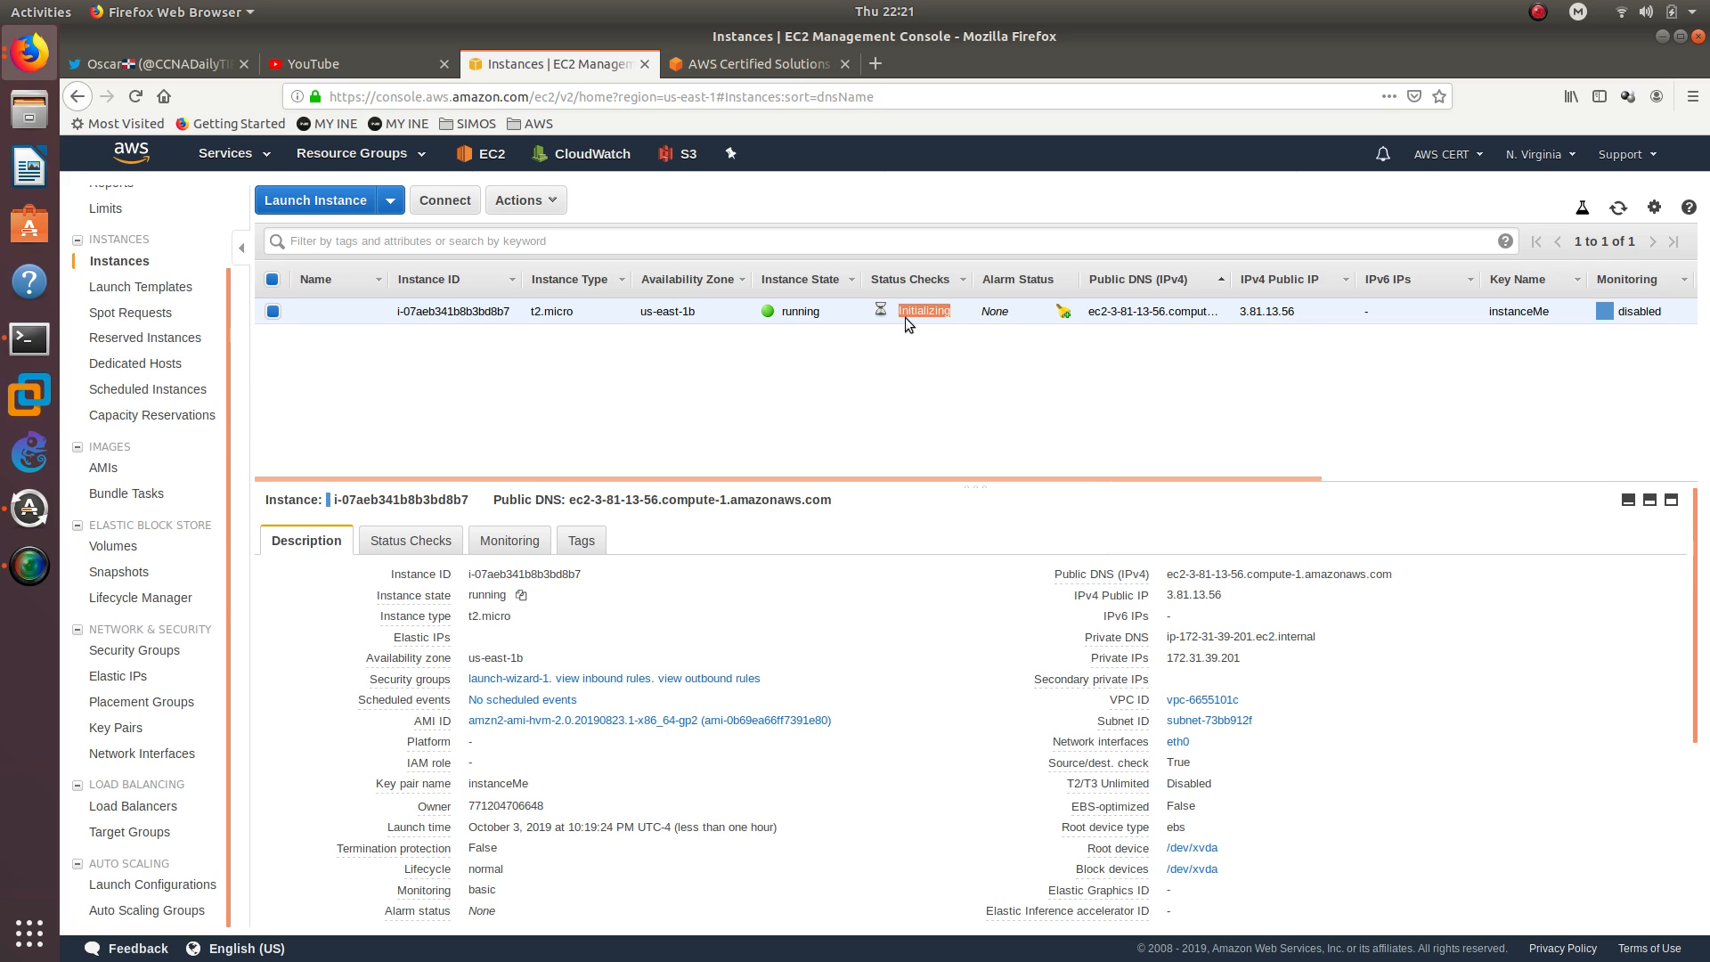
Interrupt the pending SSH connection in Terminal and switch back to the EC2 console in Firefox
left_click(40, 340)
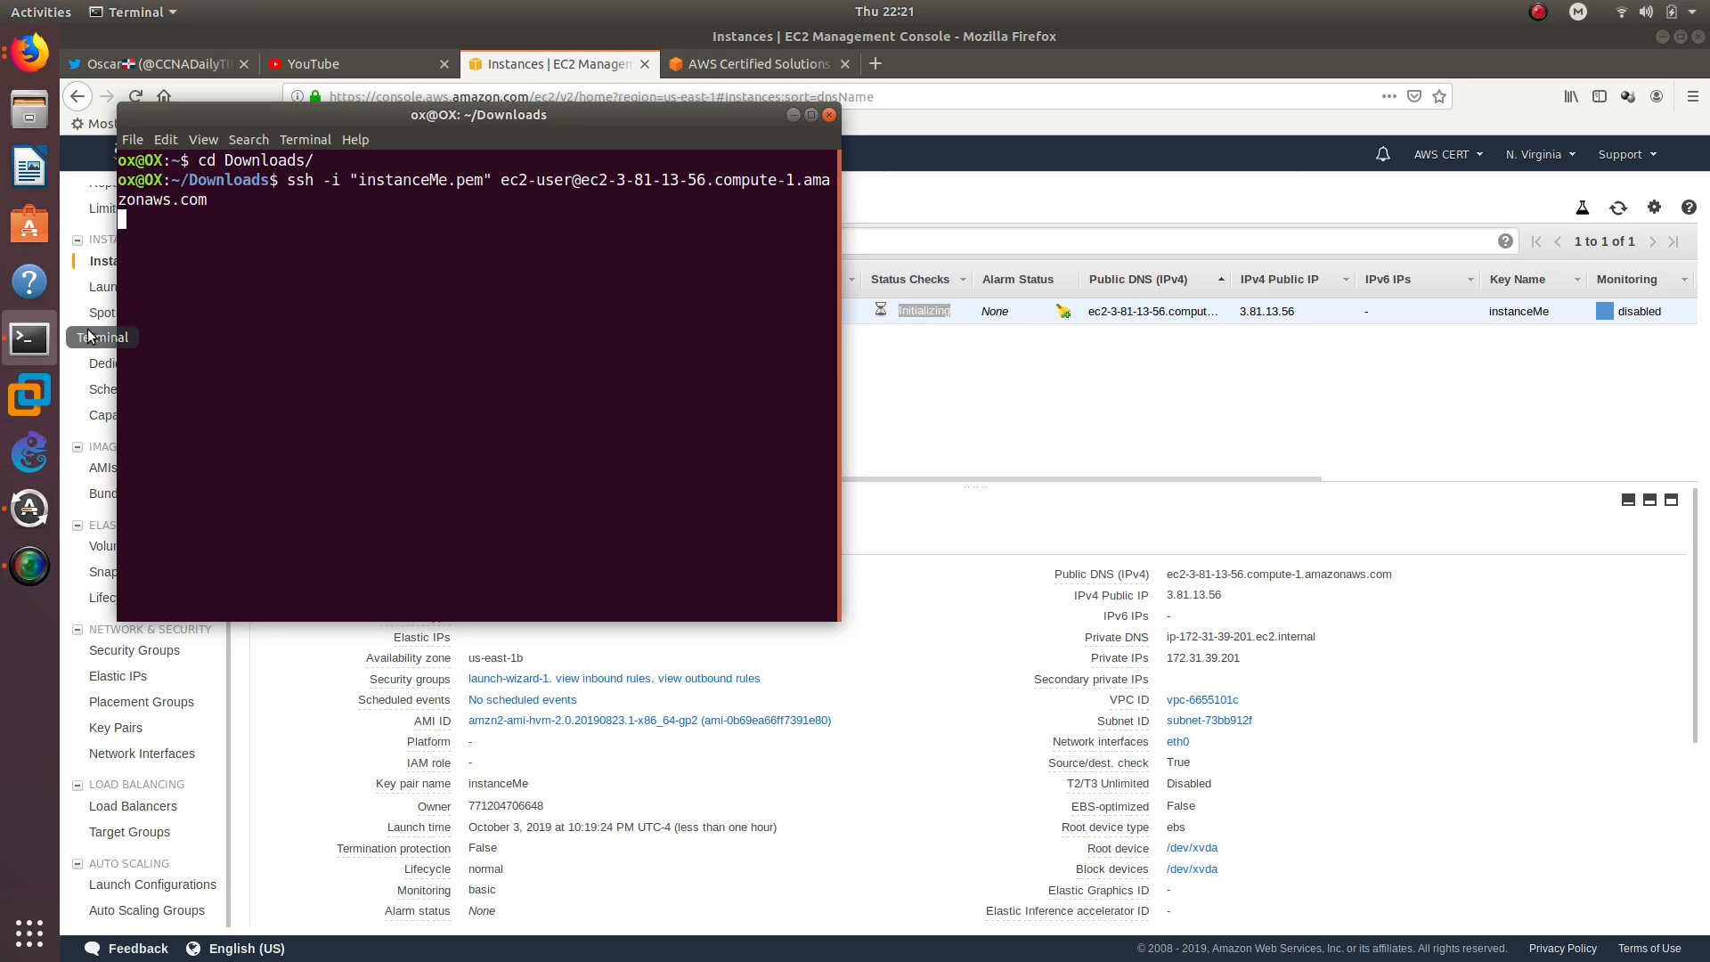
key("ctrl+c")
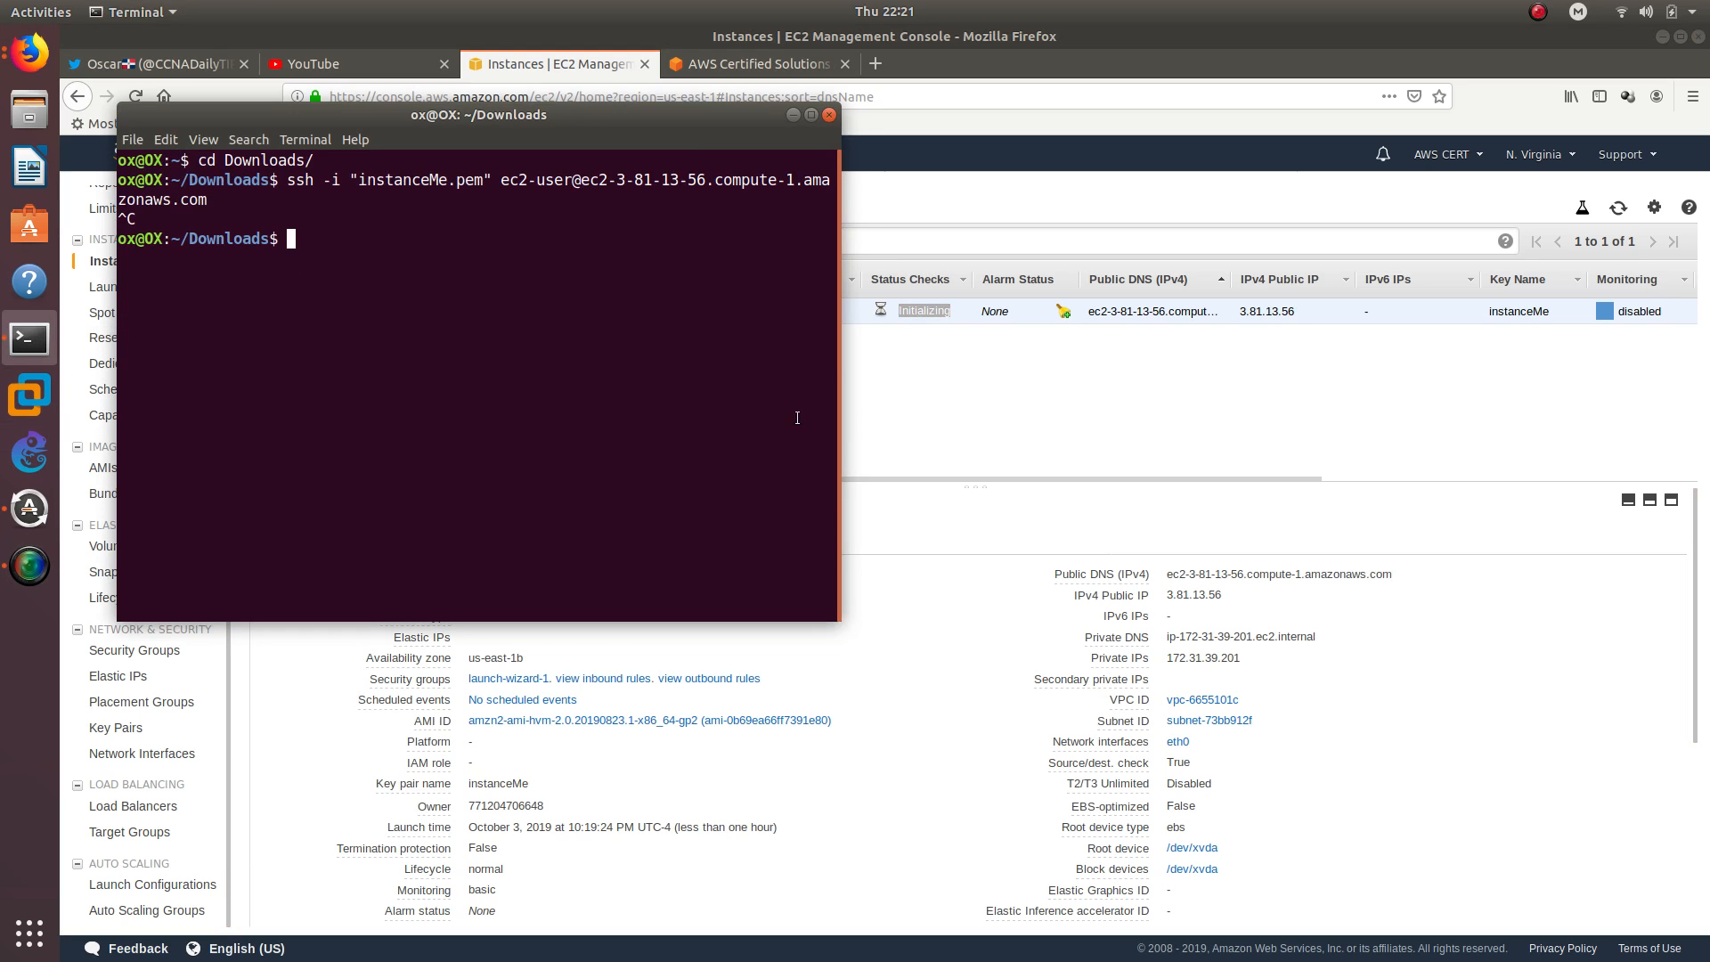
left_click(969, 453)
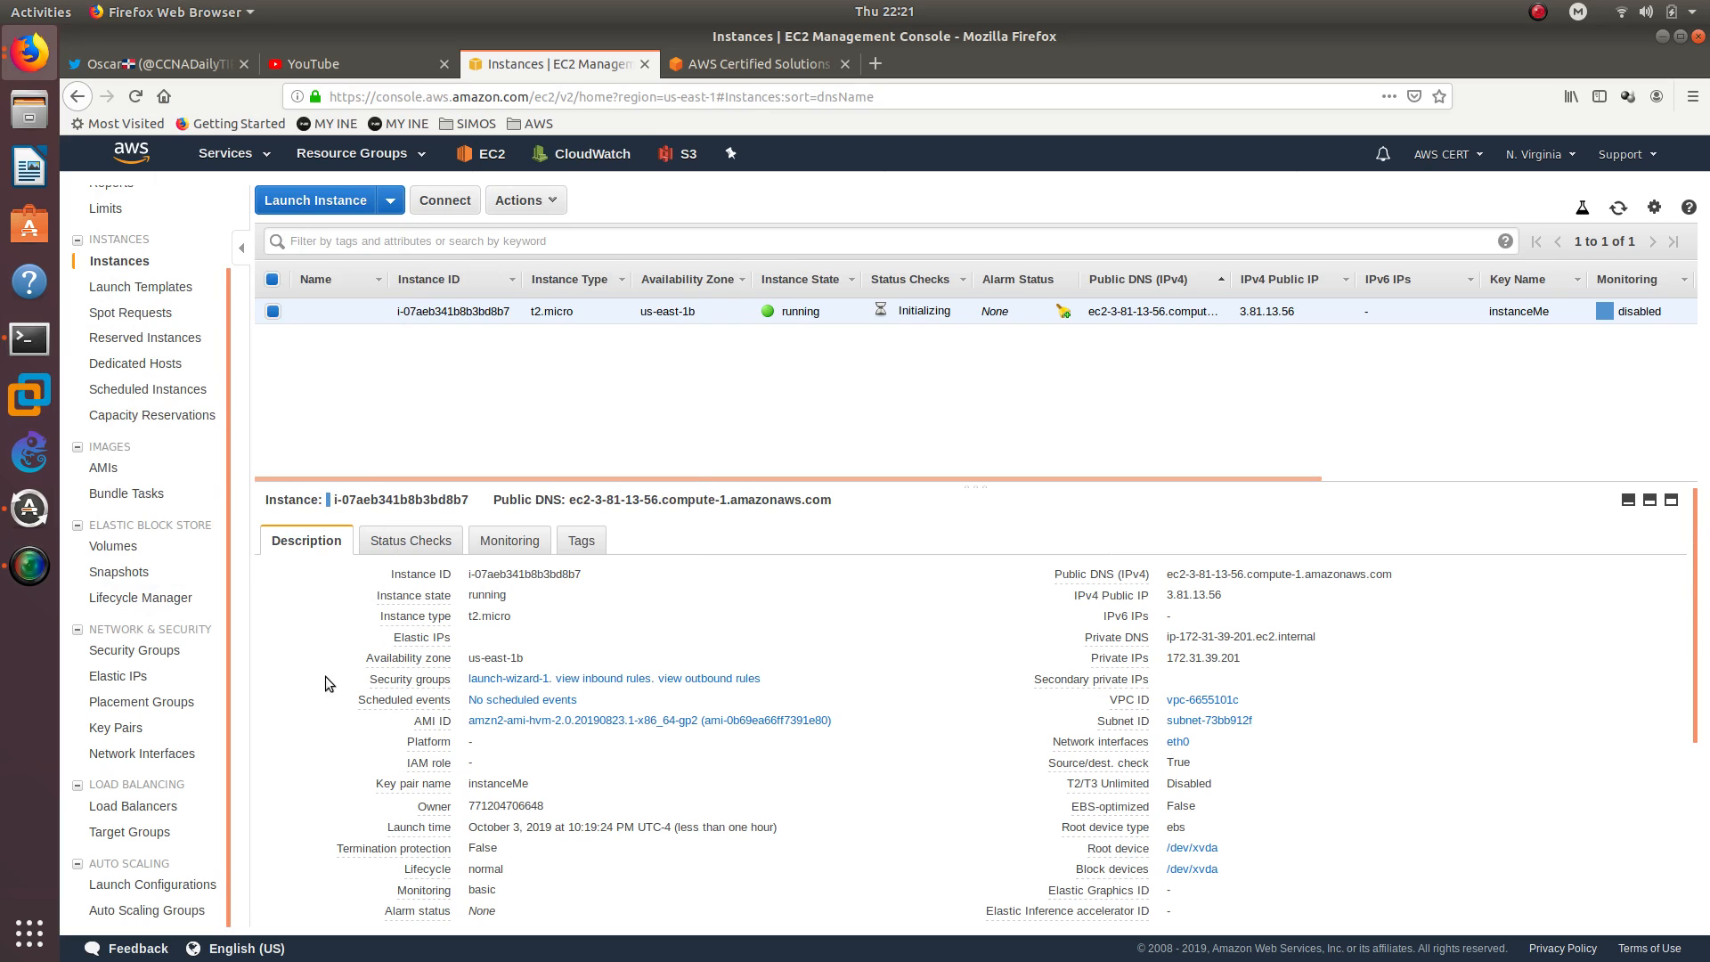
Open the launch-wizard-1 security group's inbound rules for editing, check the source of the SSH rule, and save the rules
left_click(138, 651)
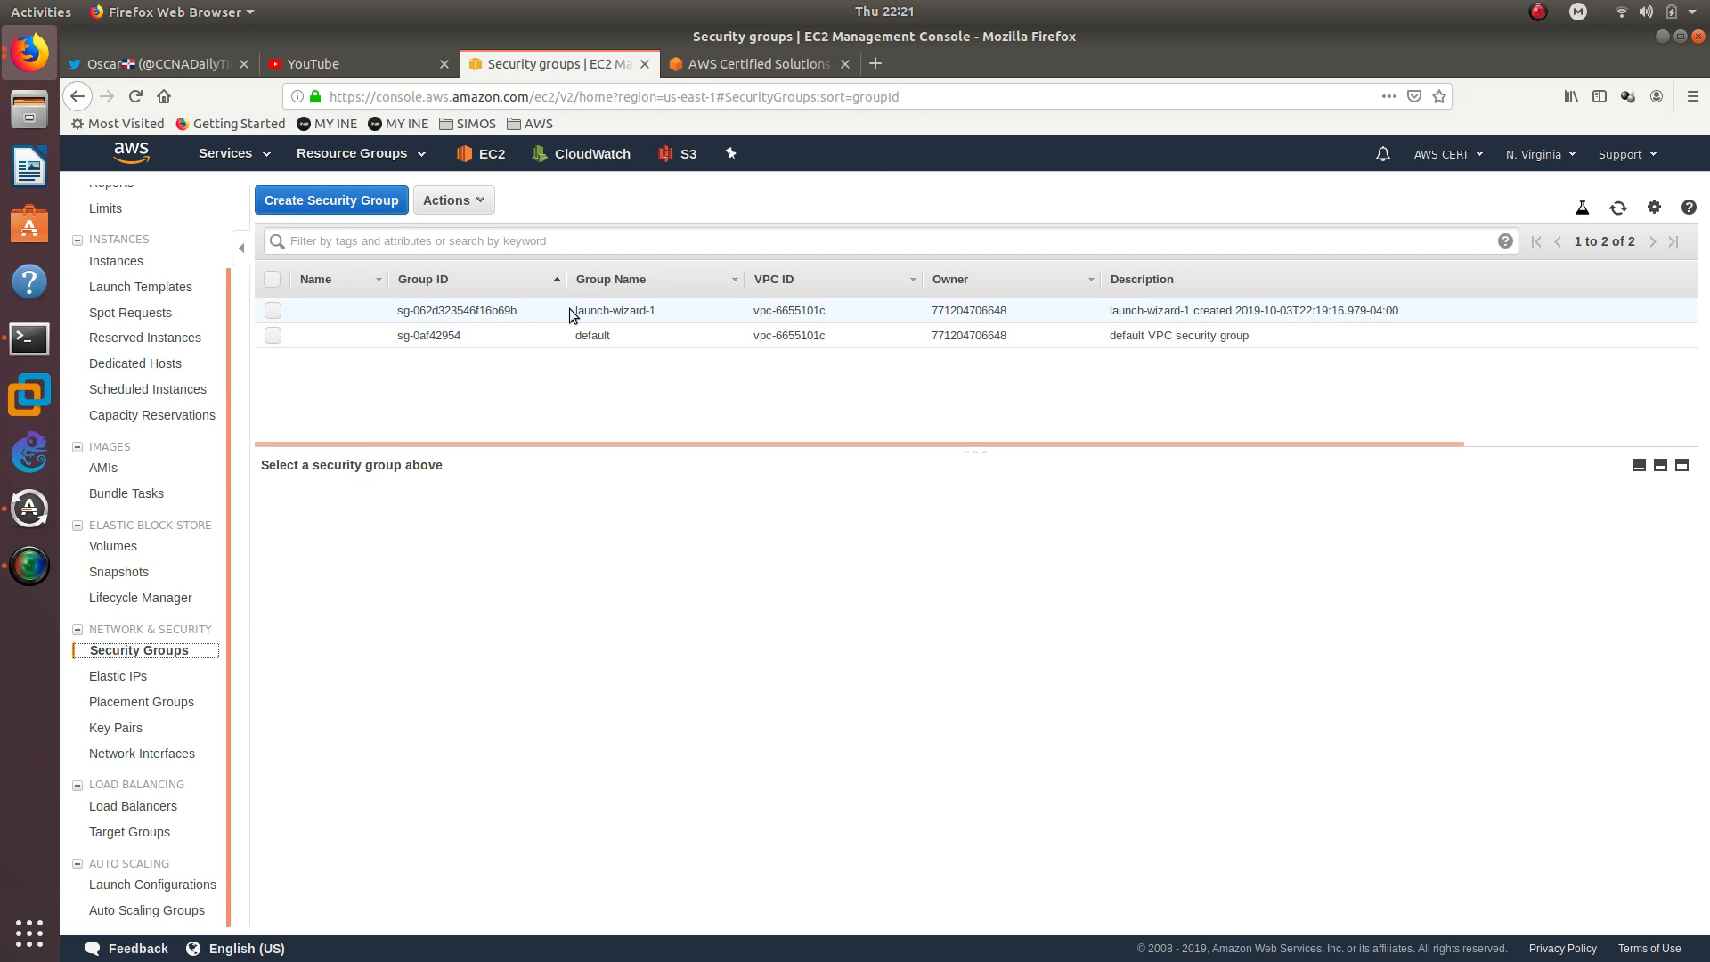
left_click(276, 307)
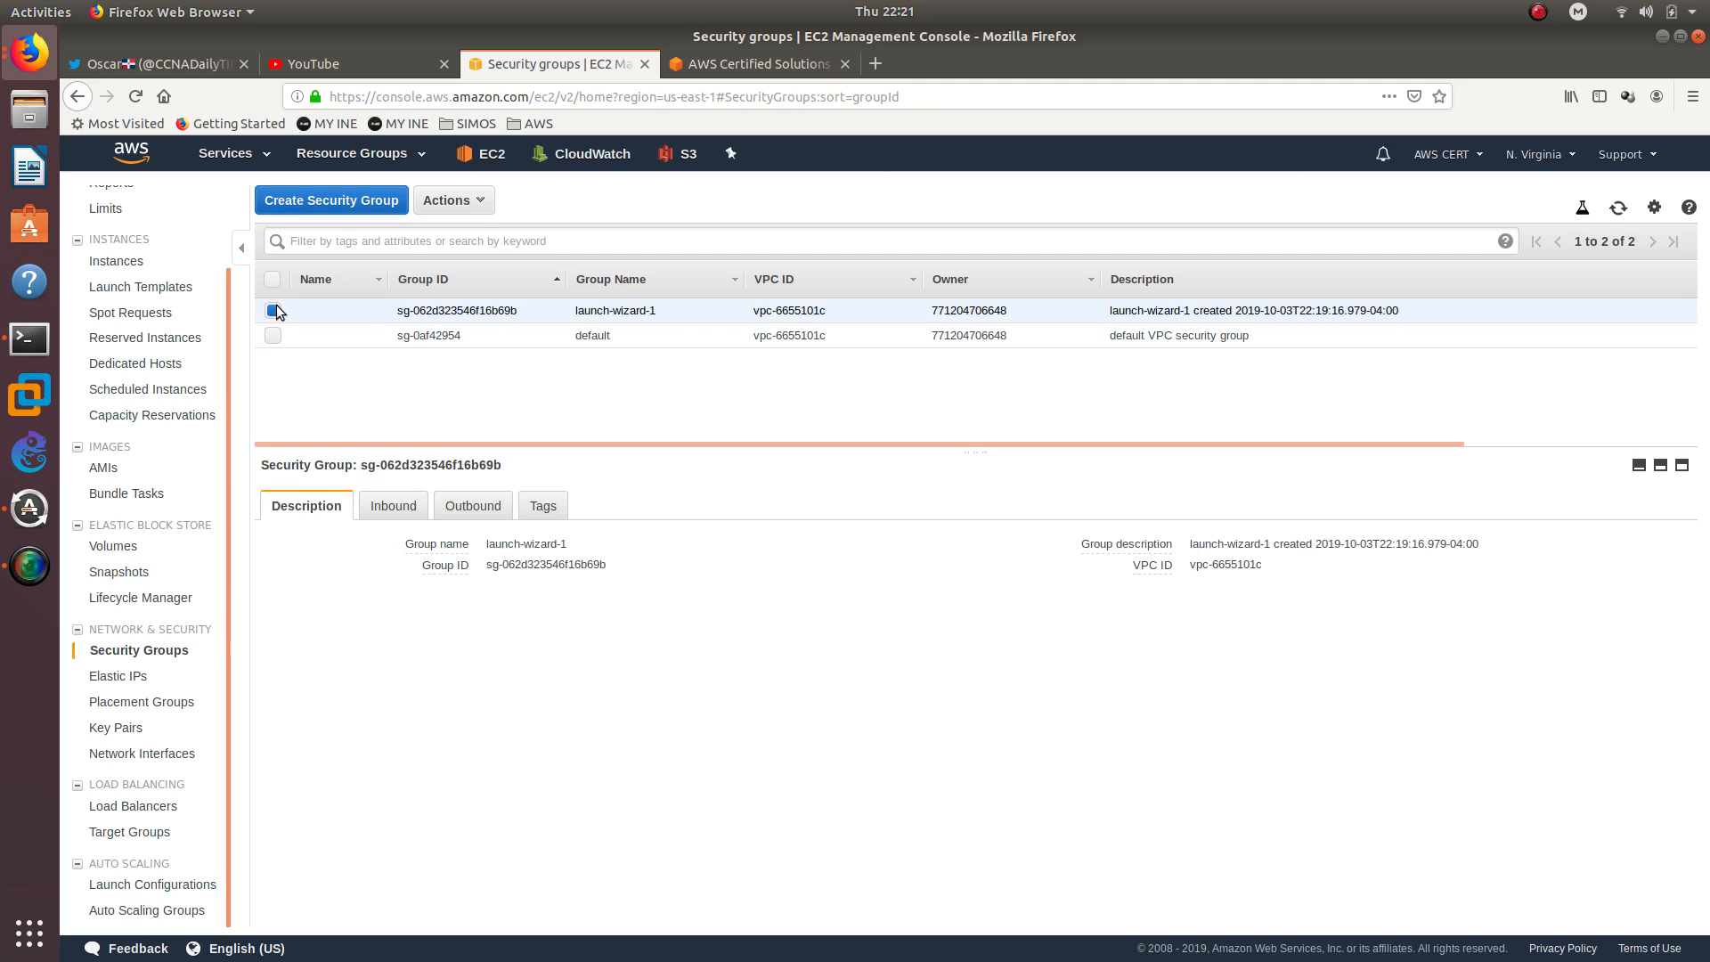
left_click(472, 200)
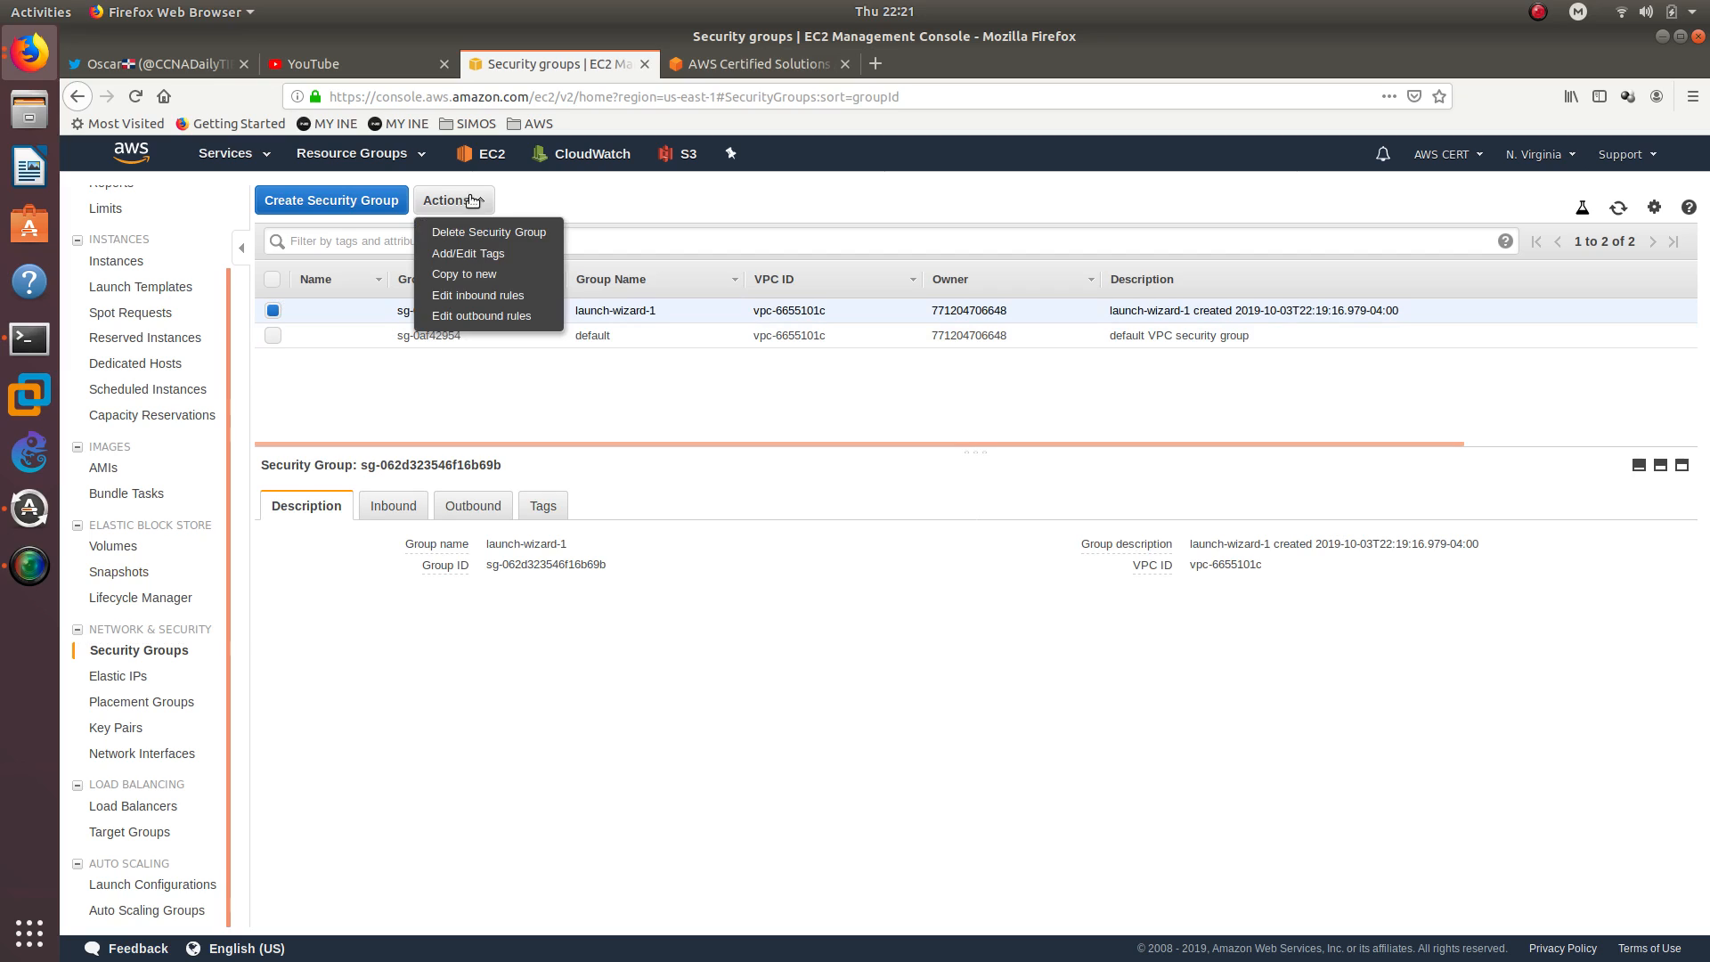
left_click(477, 297)
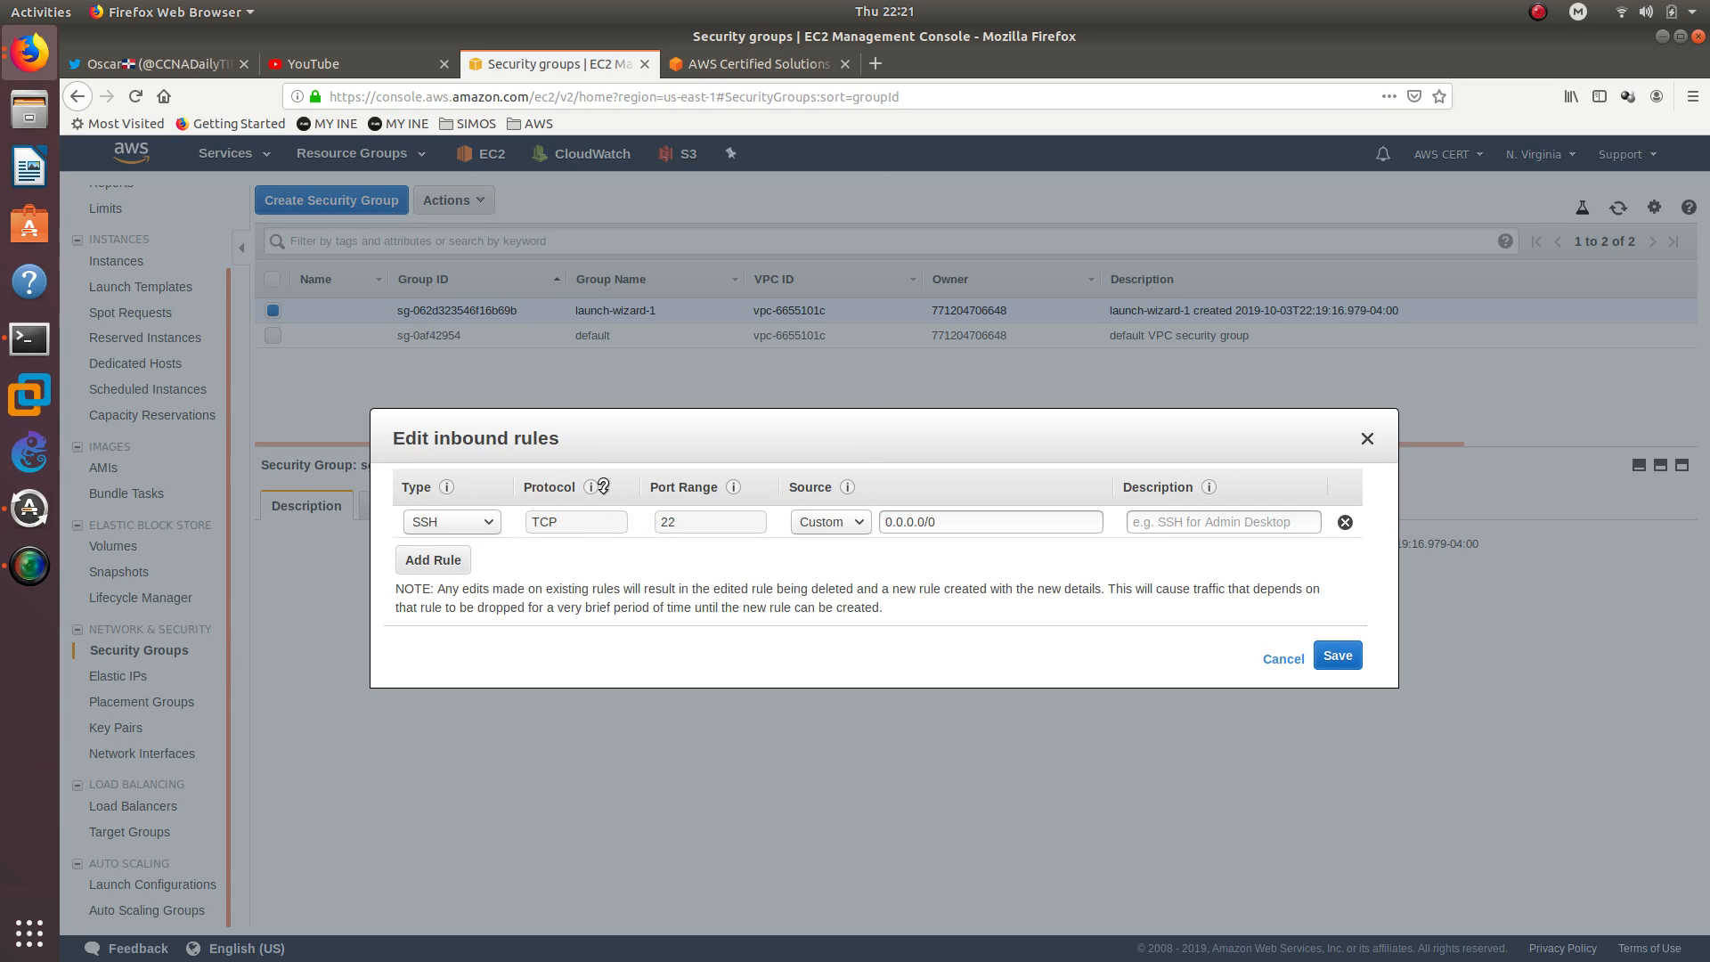
left_click(946, 525)
triple_click(947, 524)
left_click(1337, 655)
Examine the outbound rules and the inbound rules of the launch-wizard-1 security group
left_click(497, 506)
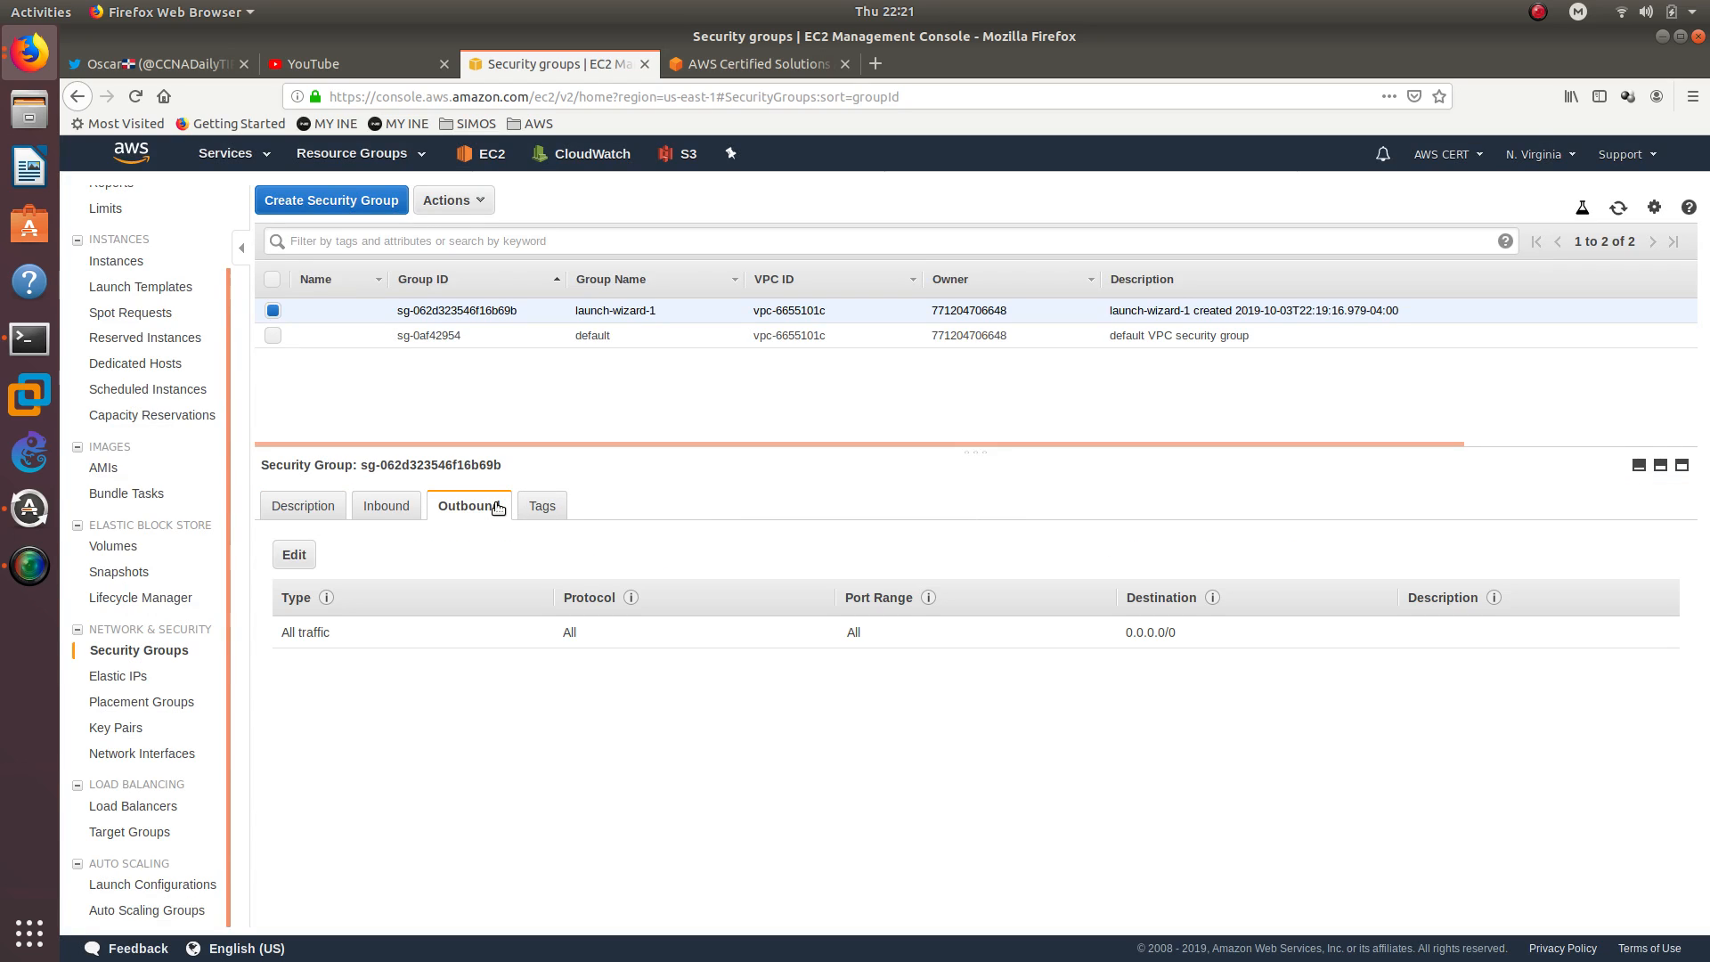
left_click_drag(337, 634, 220, 618)
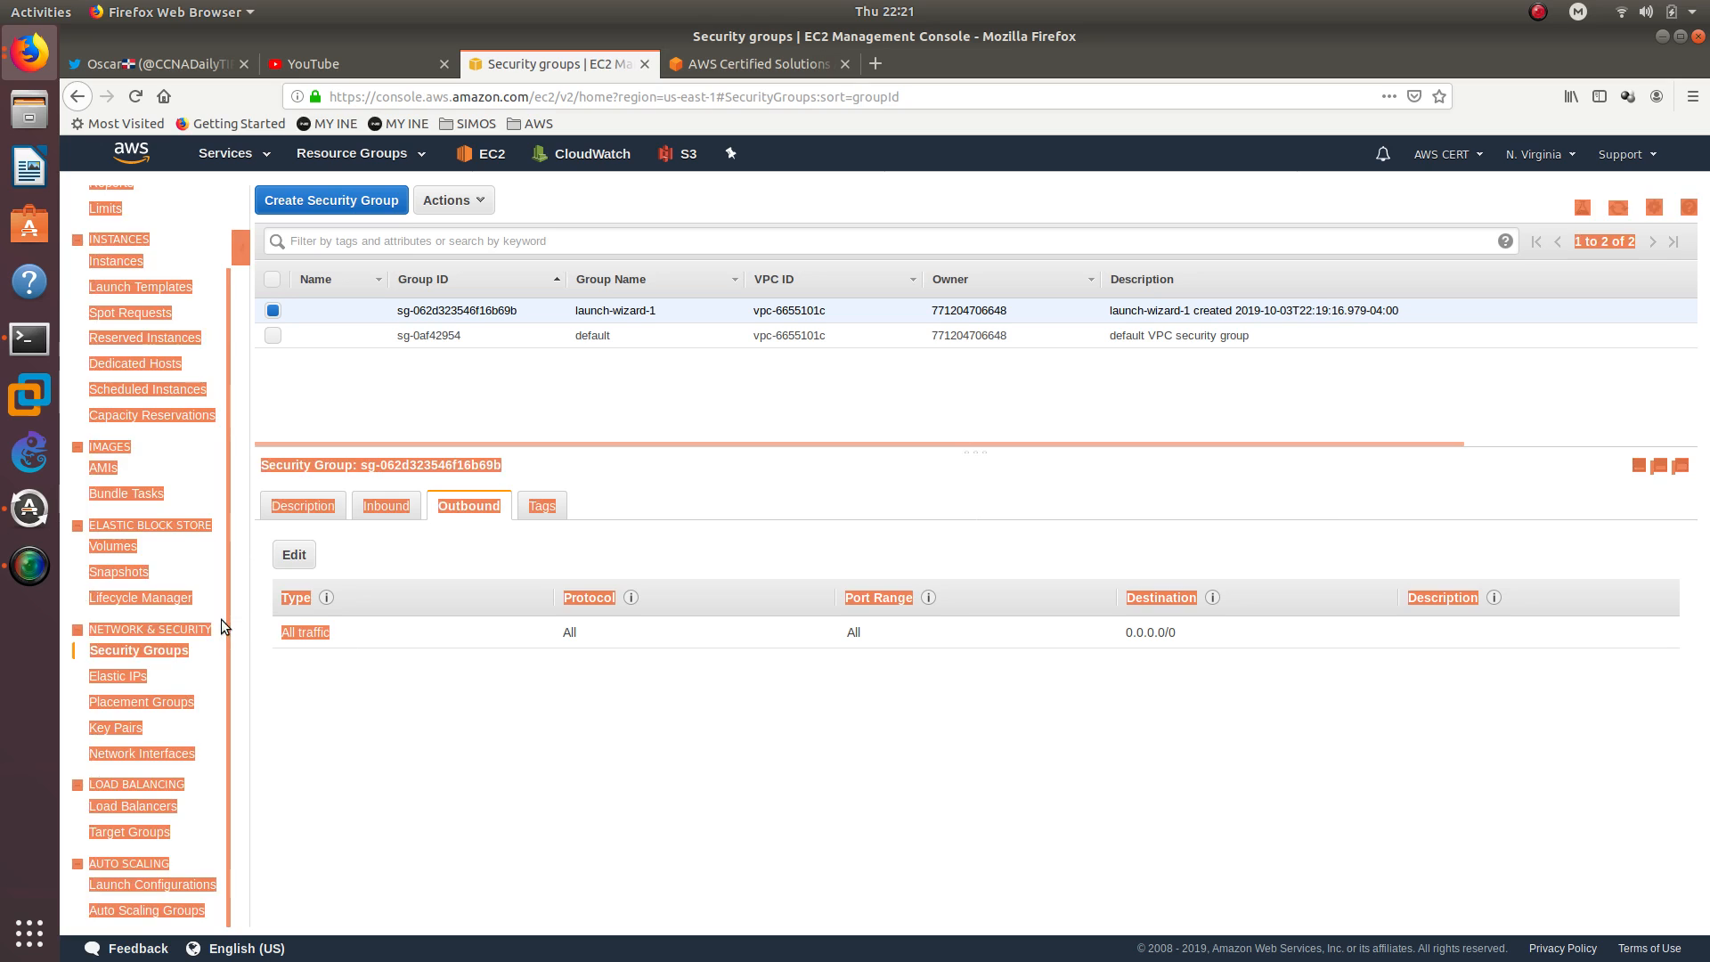
left_click(372, 626)
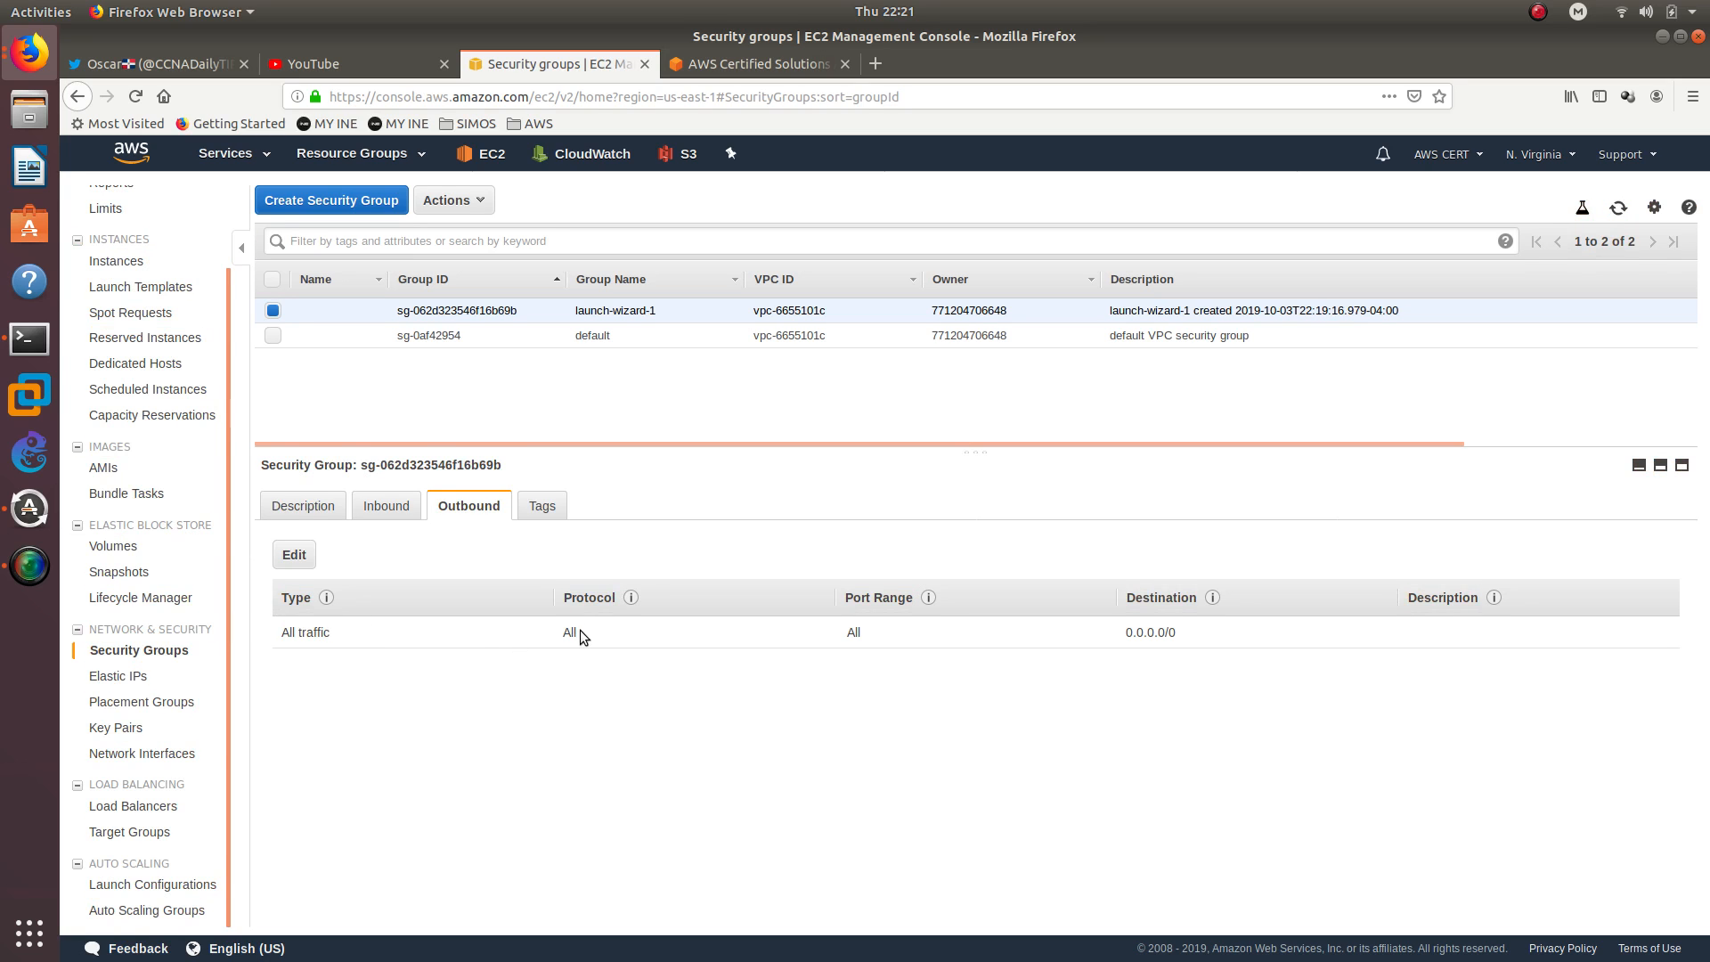
left_click(395, 512)
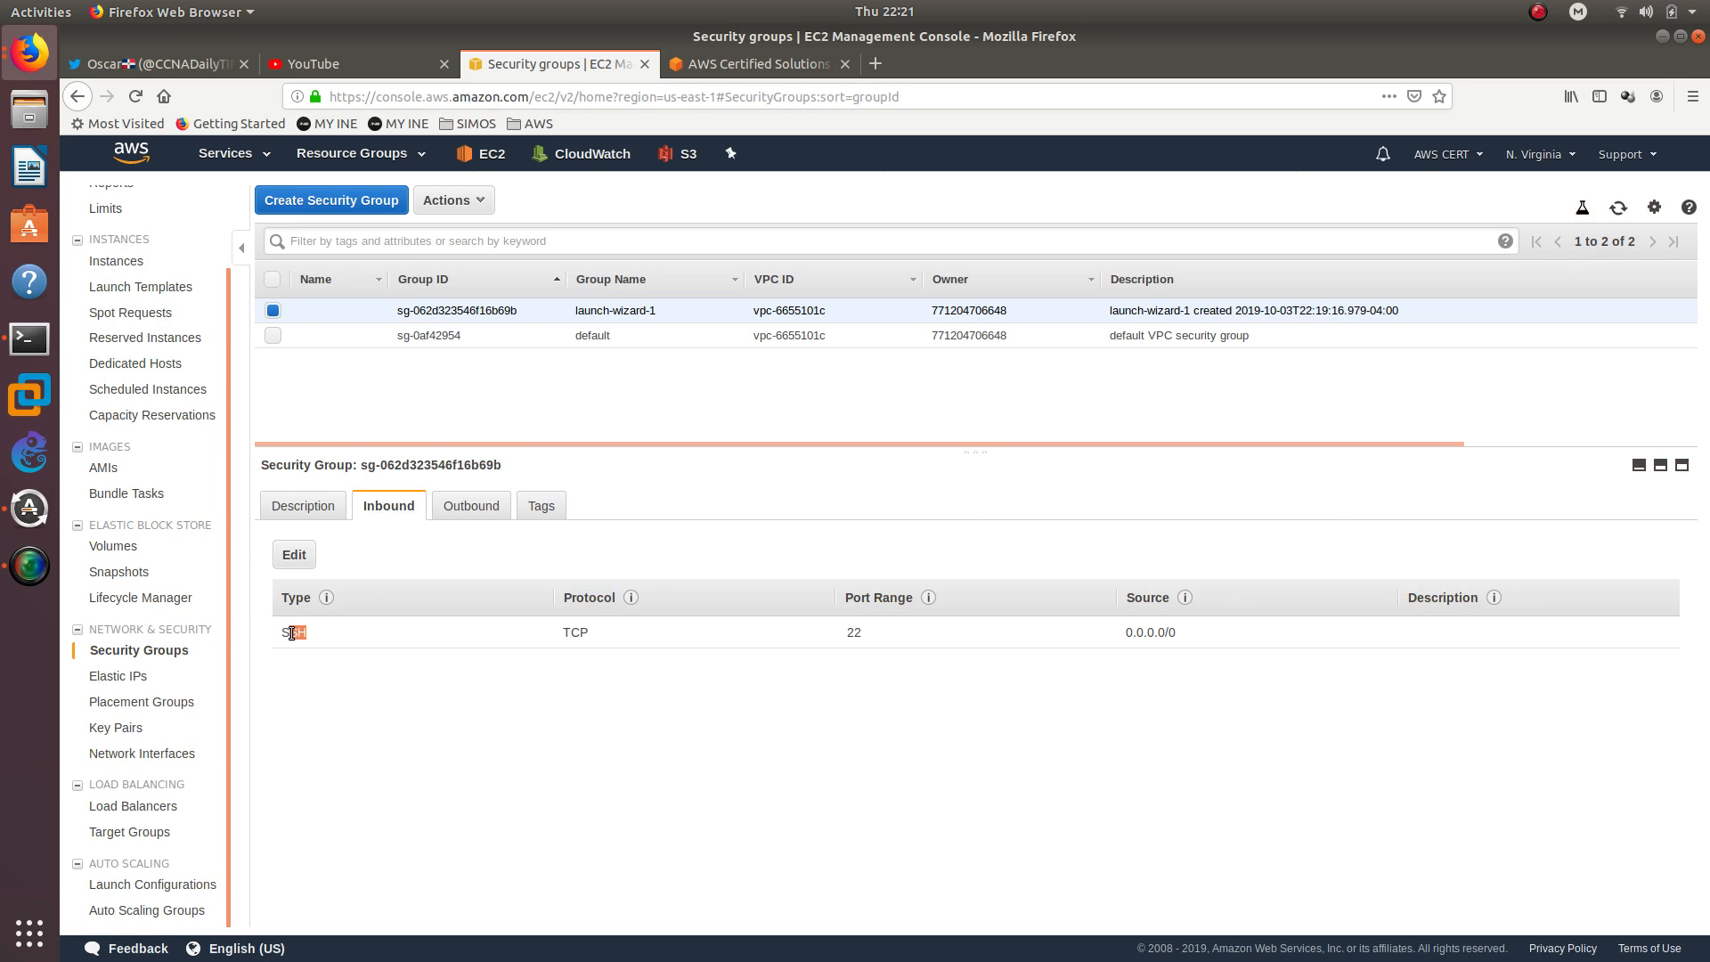
Return to the EC2 instances list and examine the running instance's CloudWatch monitoring metrics
left_click_drag(292, 633, 279, 632)
left_click(91, 264)
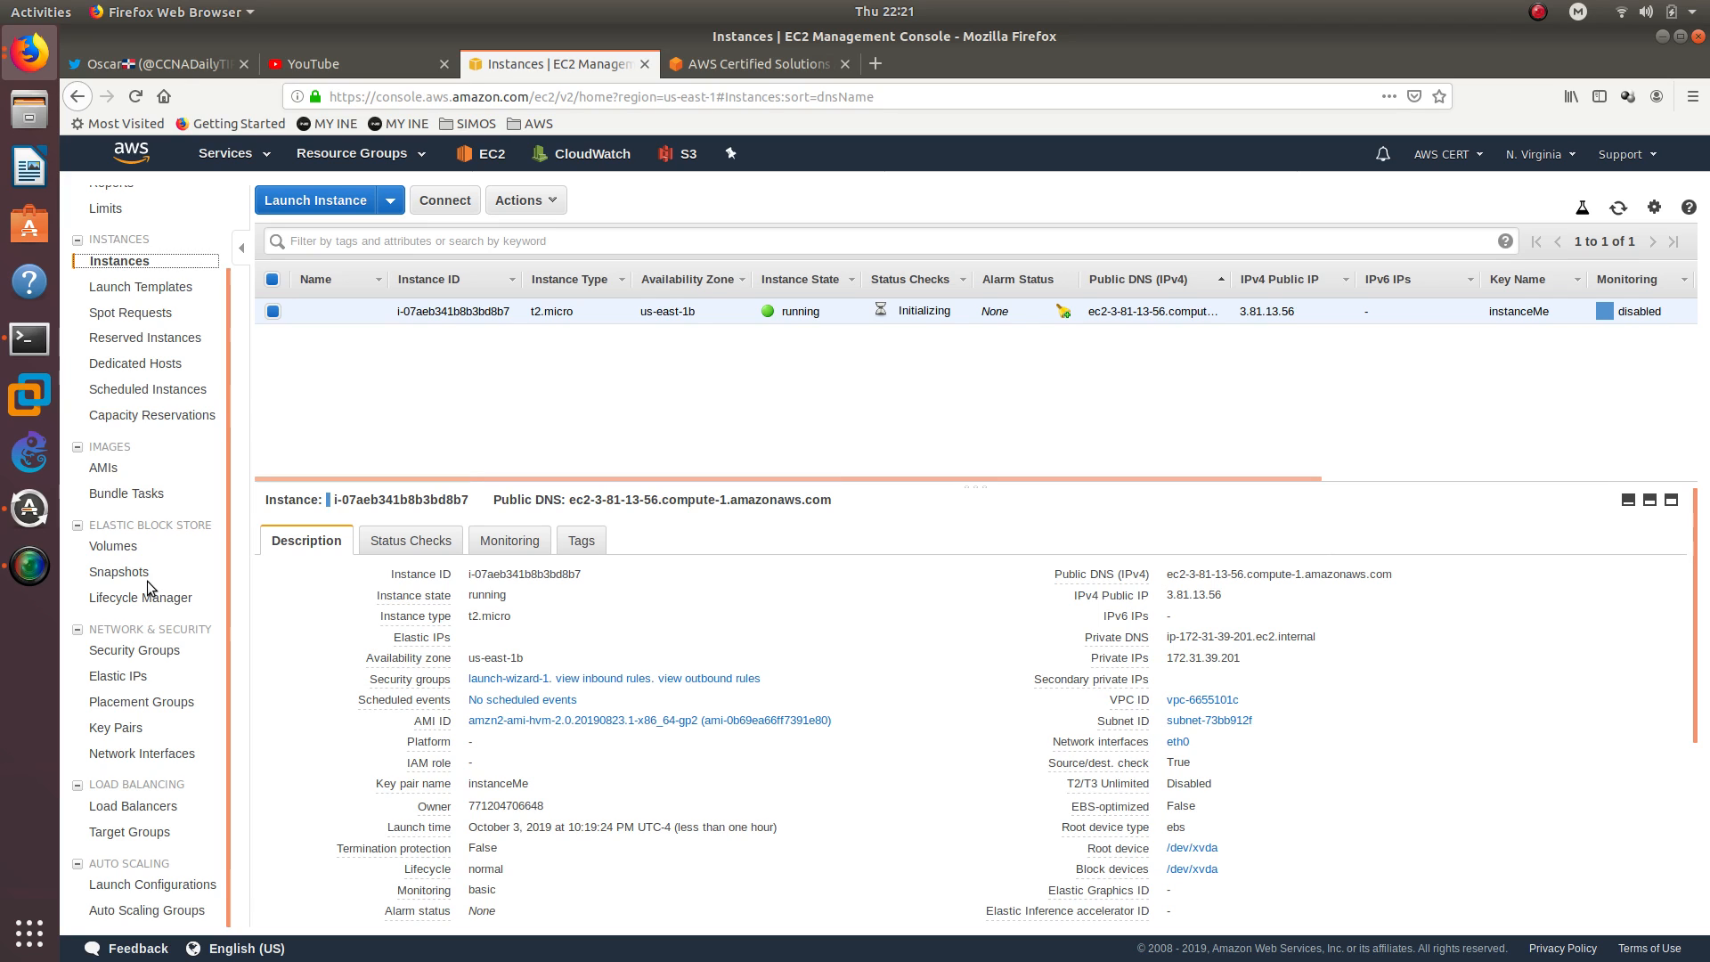
scroll(146, 580, "up", 2)
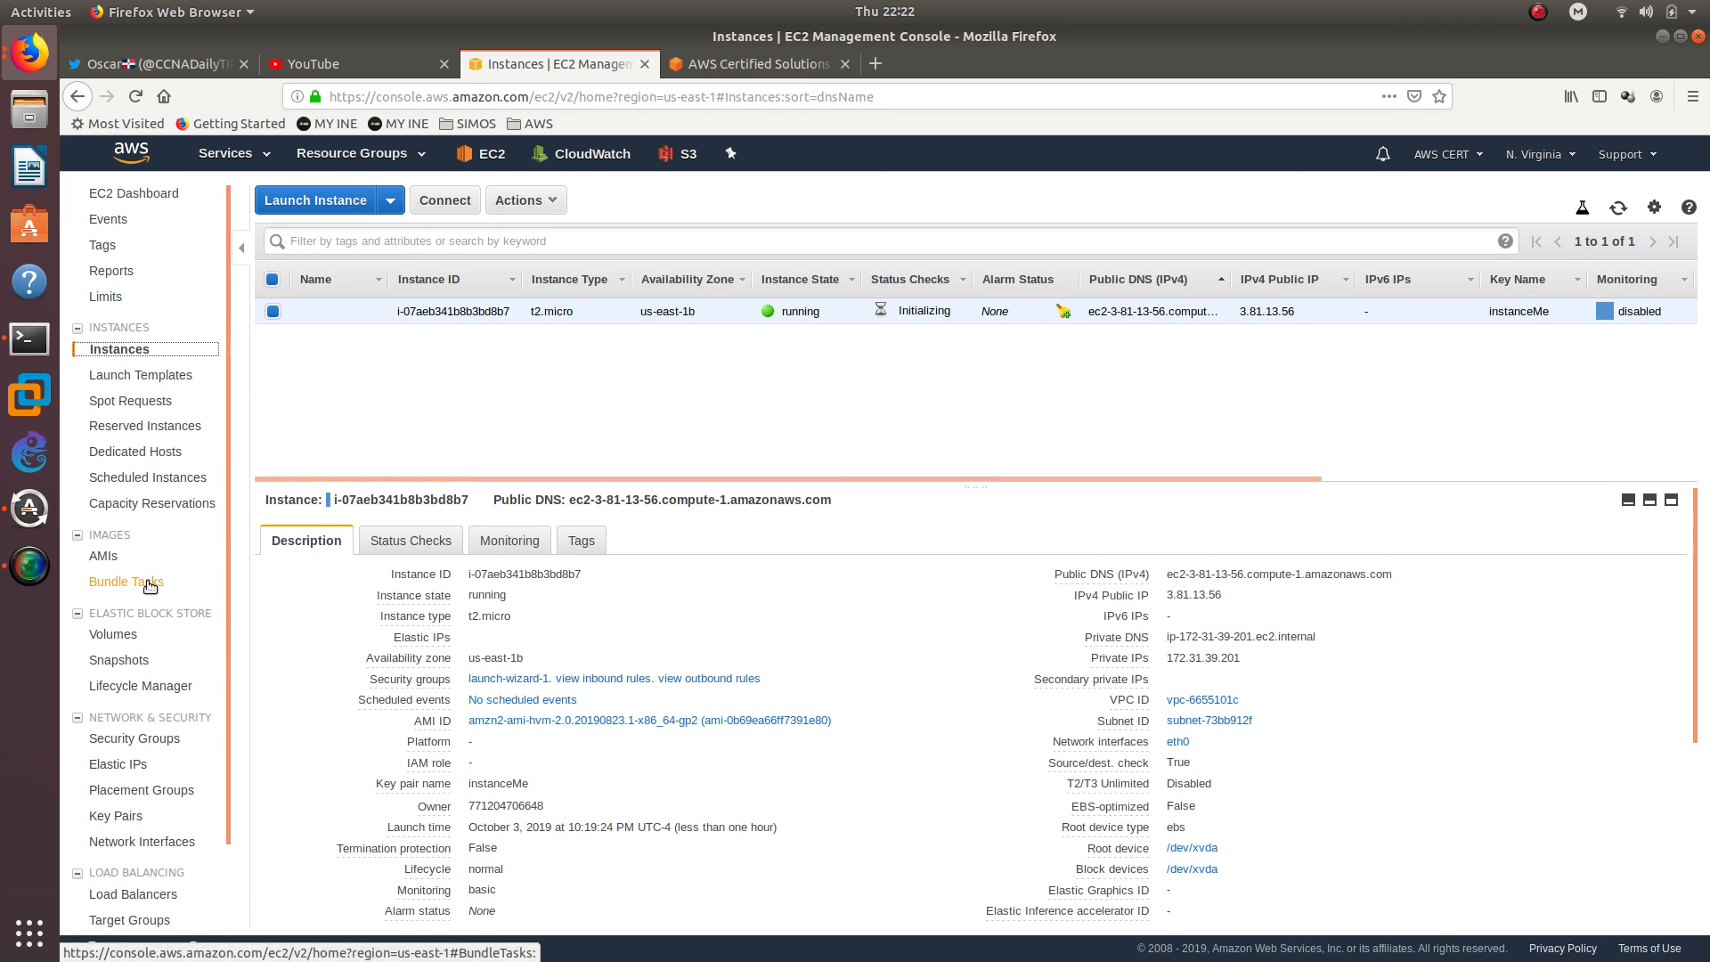
scroll(148, 585, "down", 1)
scroll(148, 585, "up", 1)
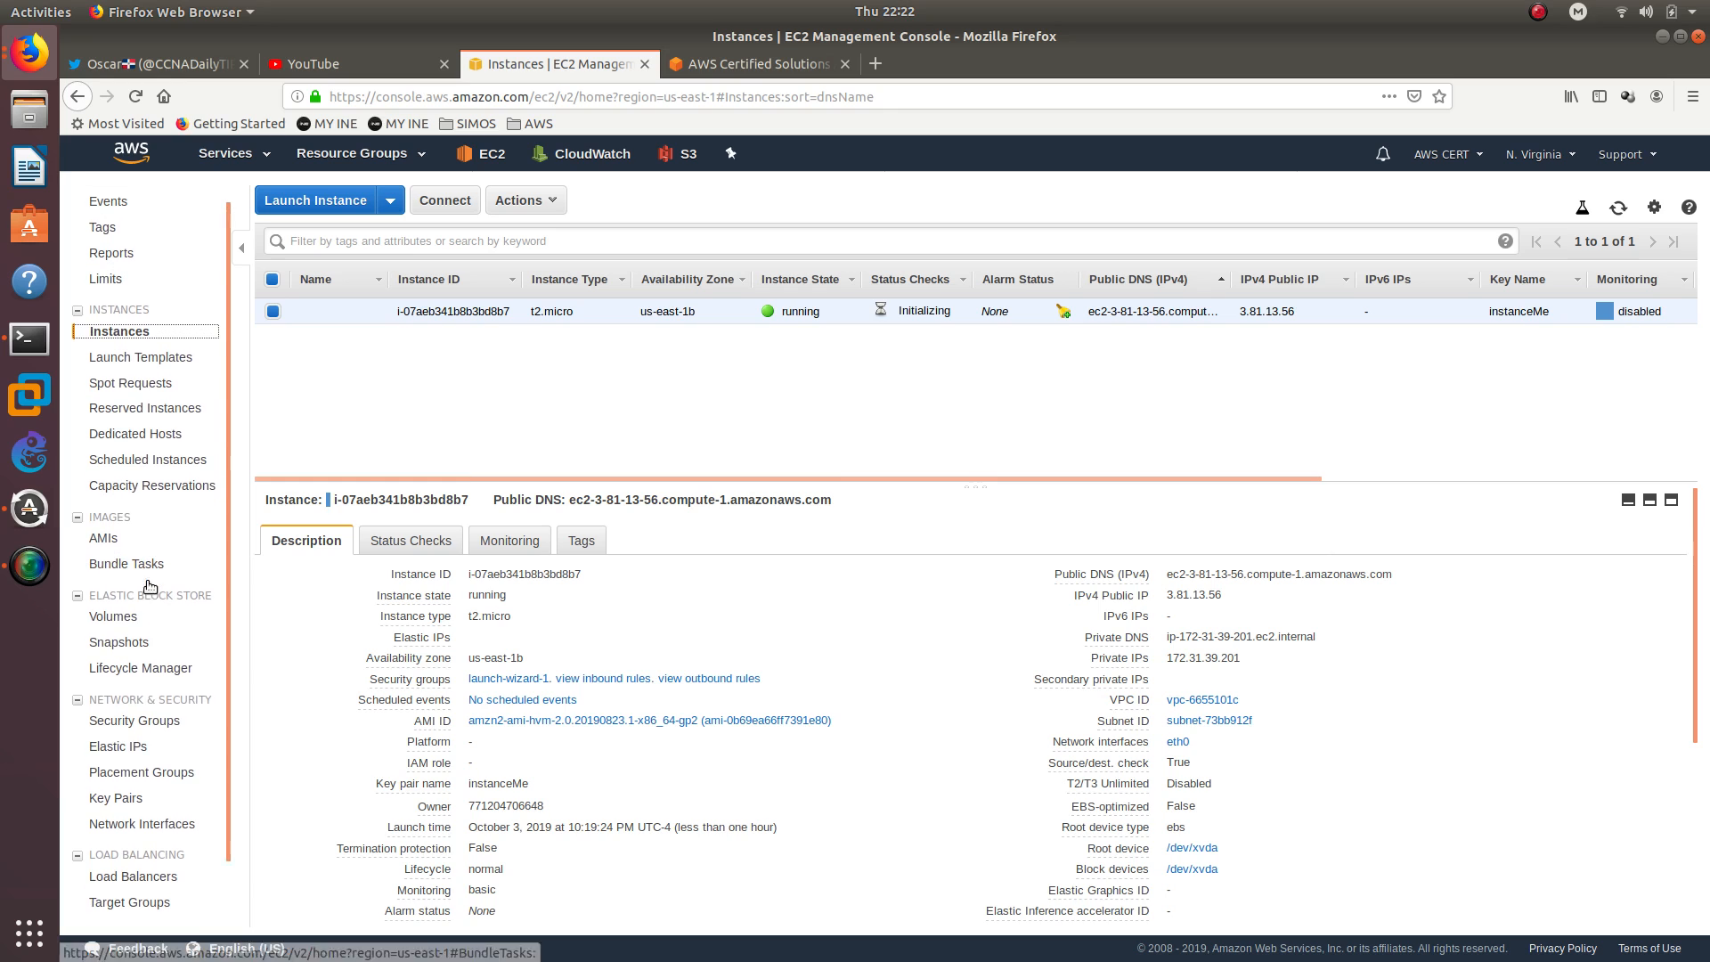
left_click(511, 538)
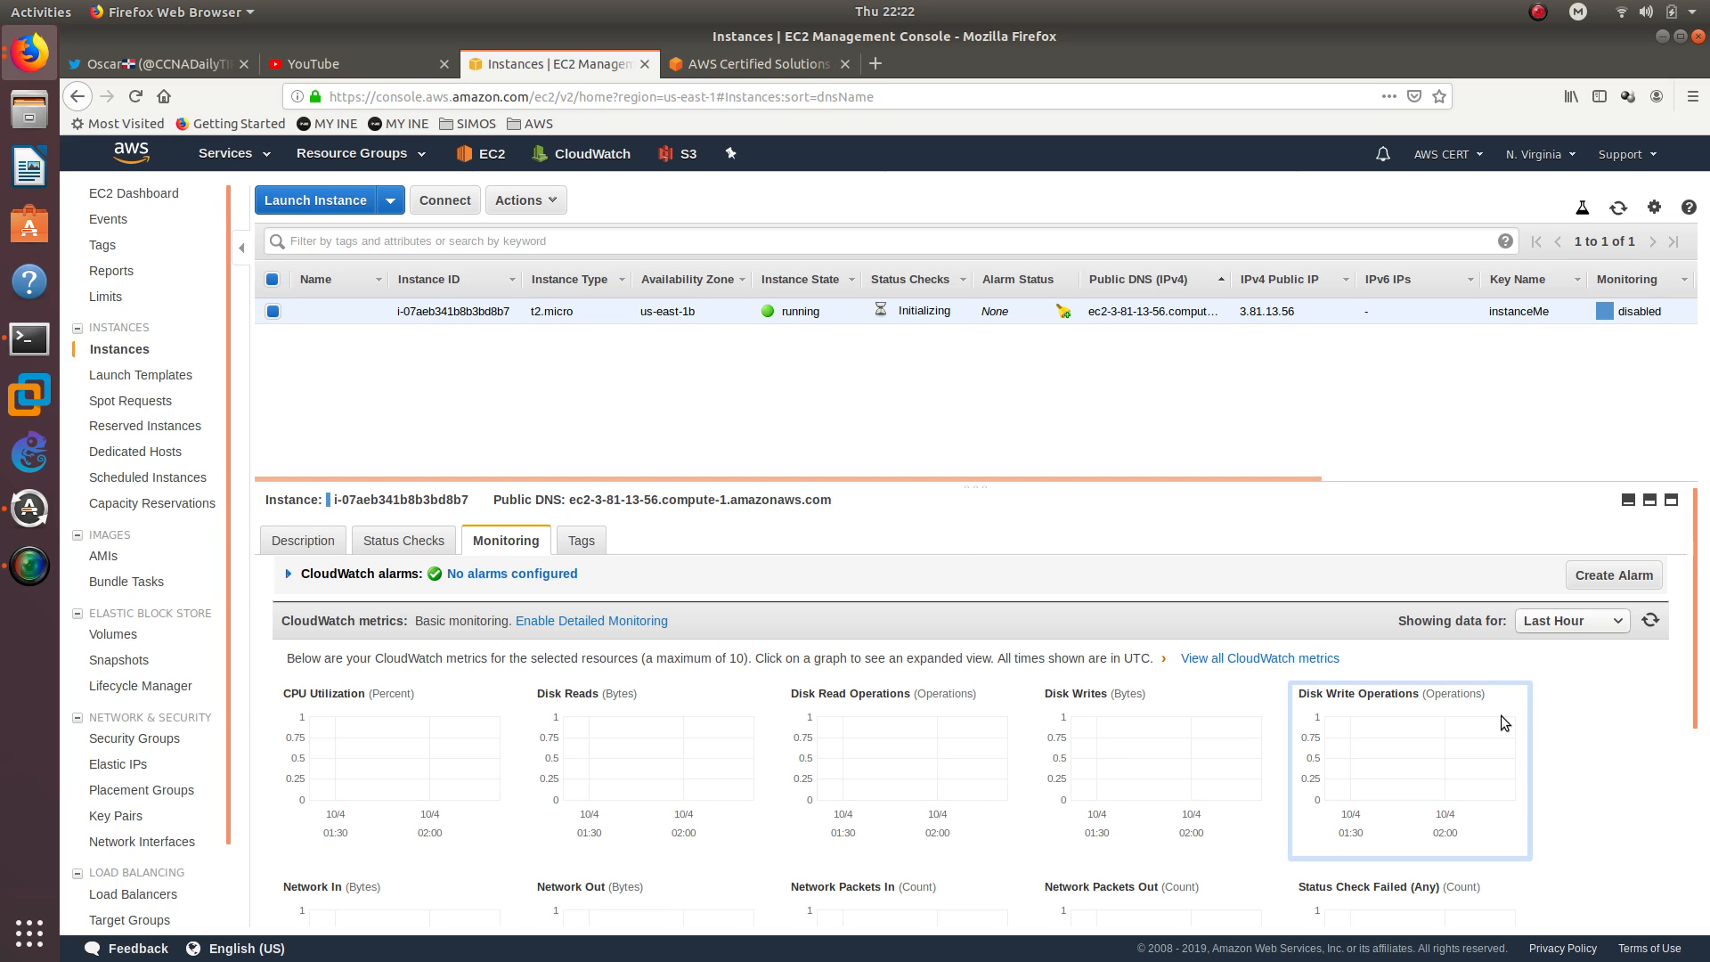
scroll(1577, 707, "down", 3)
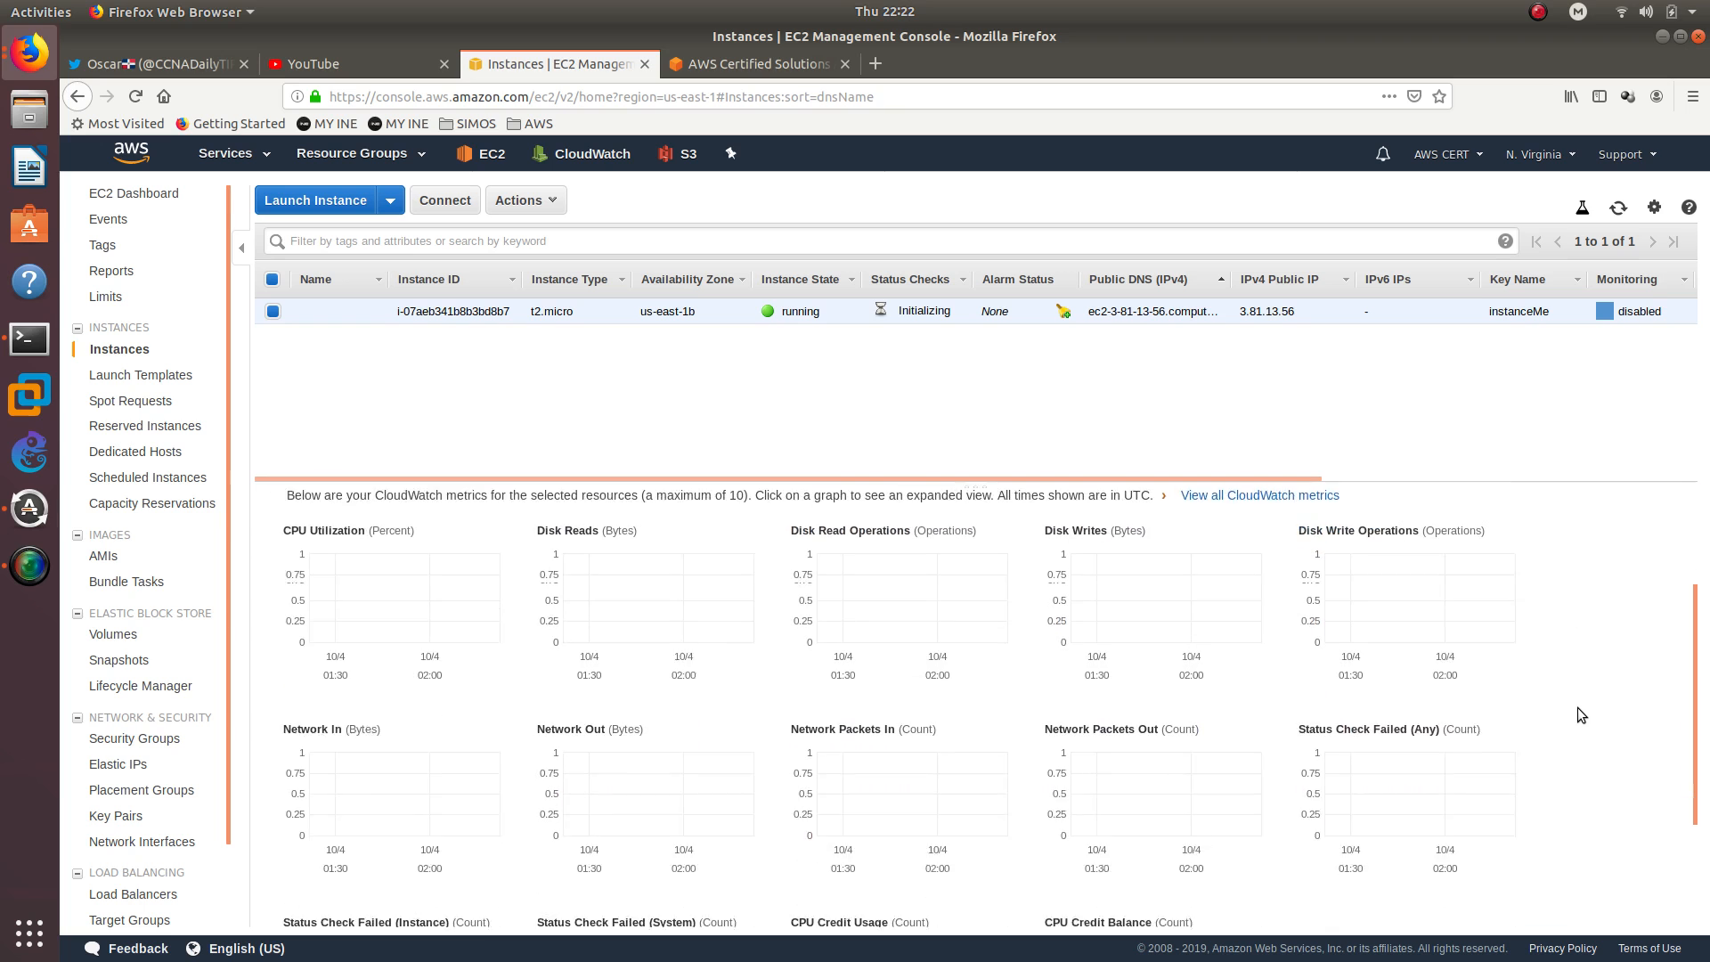
scroll(1578, 707, "up", 3)
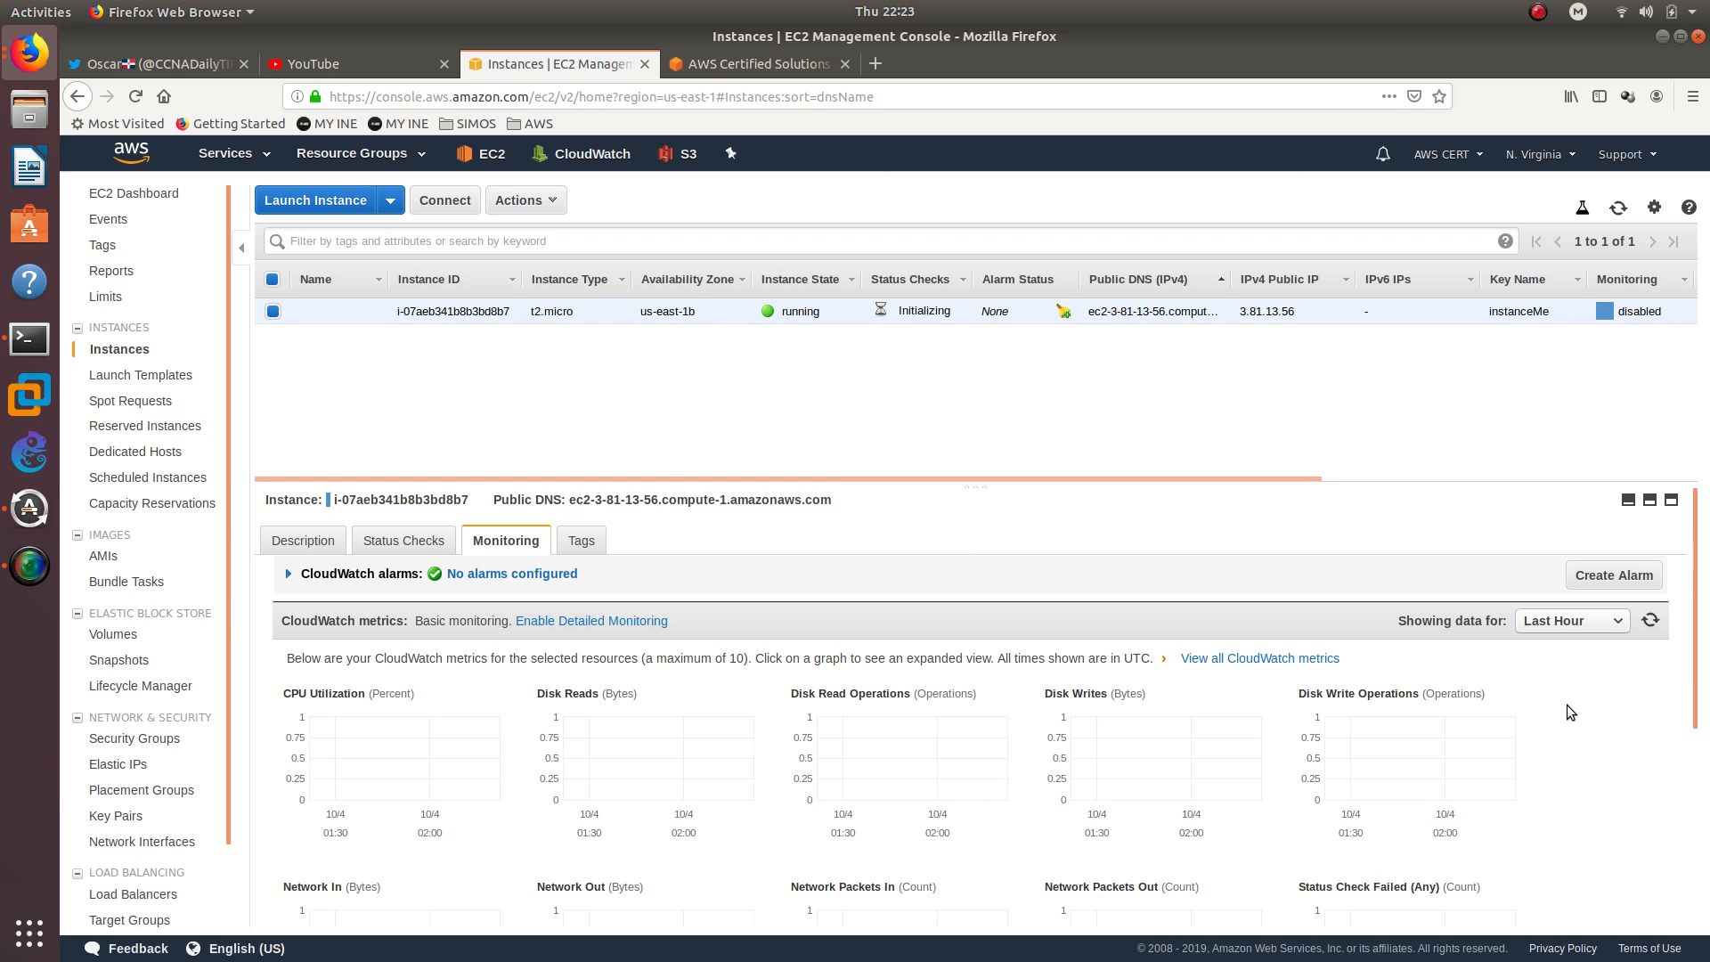
View the account handle on the Twitter profile, then return to the EC2 console and refresh the instances list
left_click(207, 63)
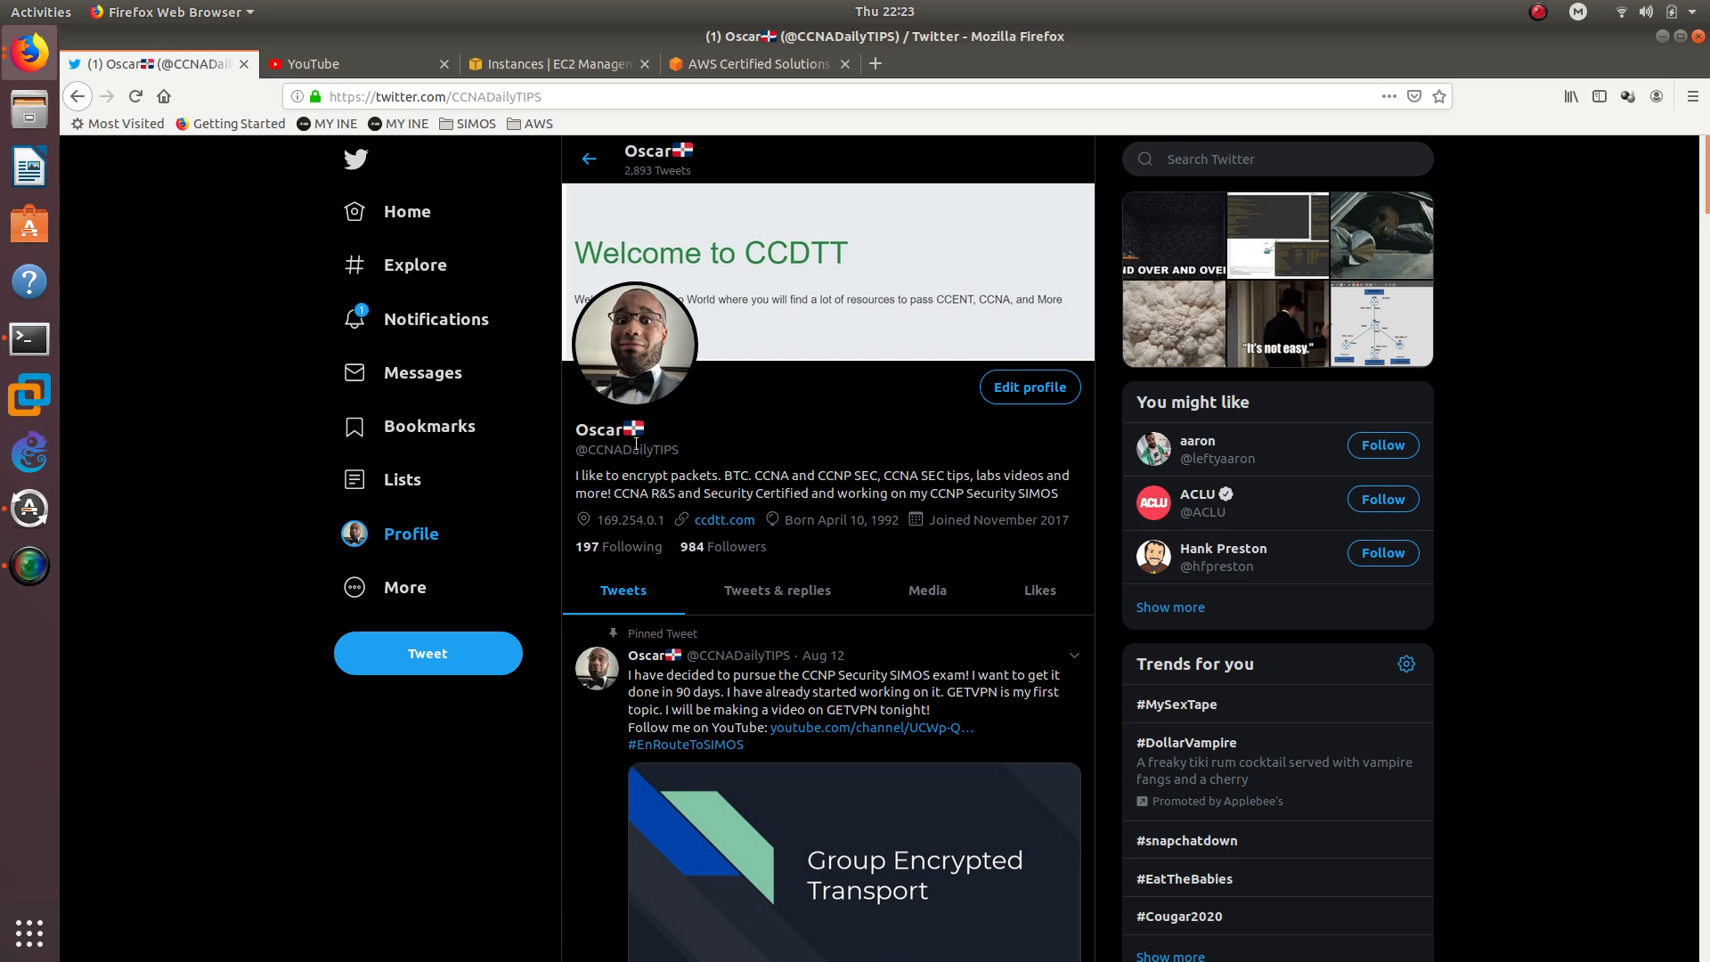
left_click_drag(723, 447, 568, 454)
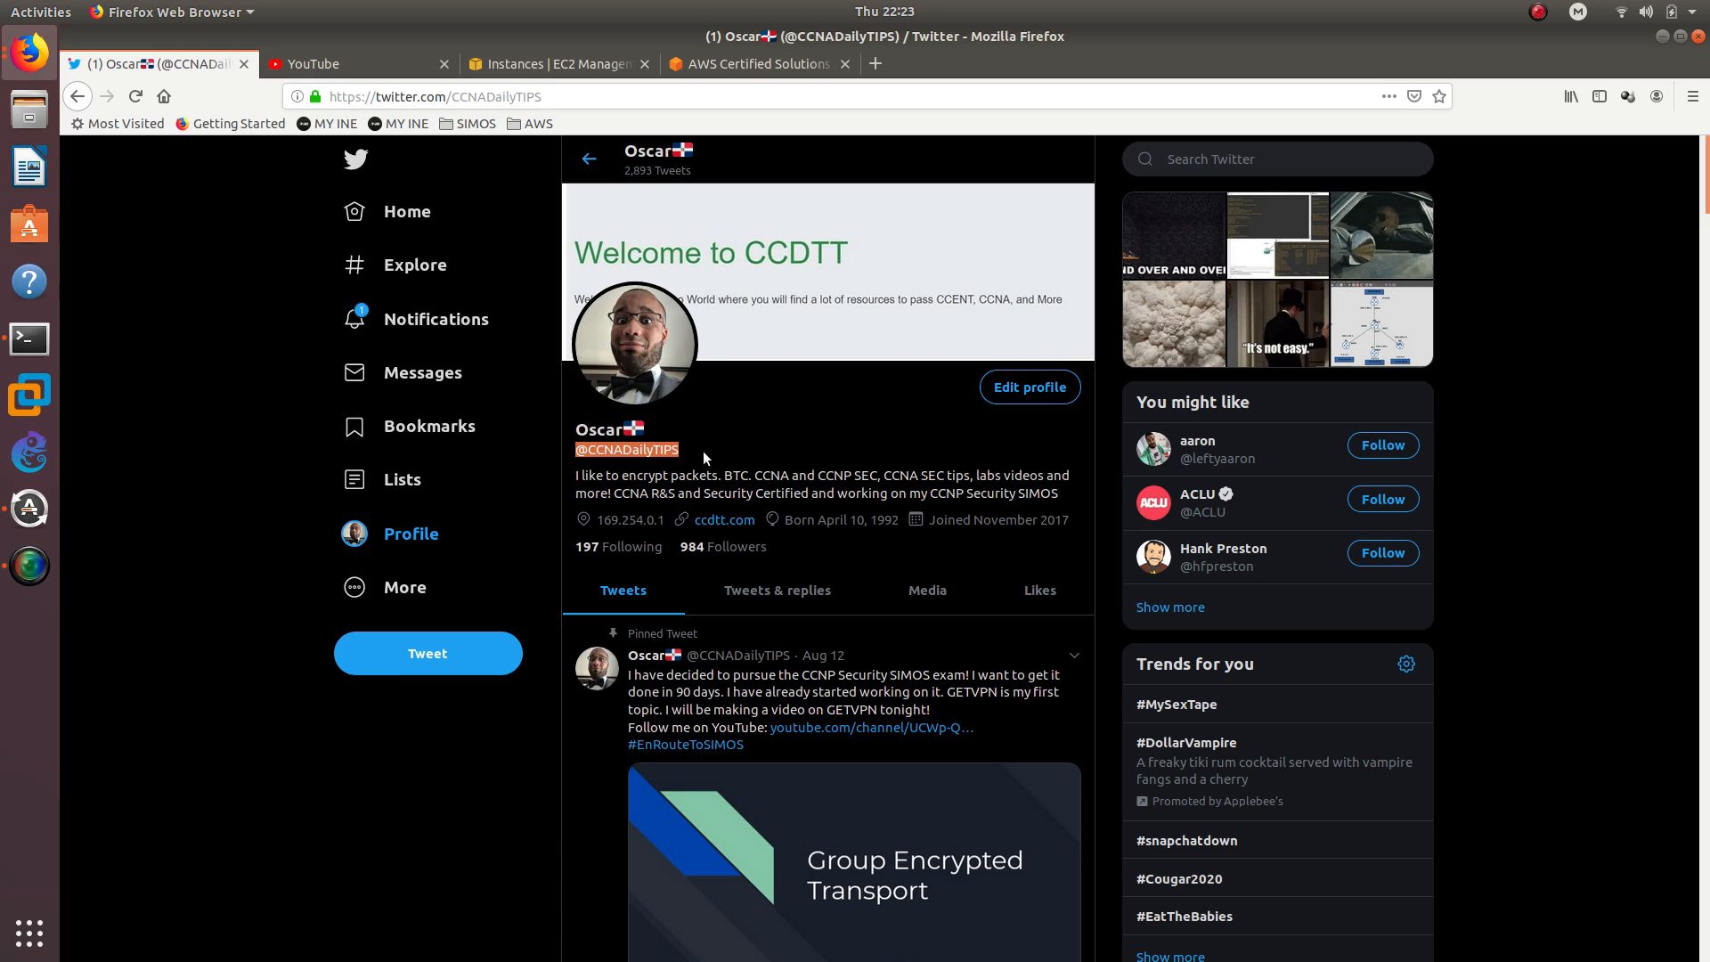
triple_click(663, 447)
left_click(494, 70)
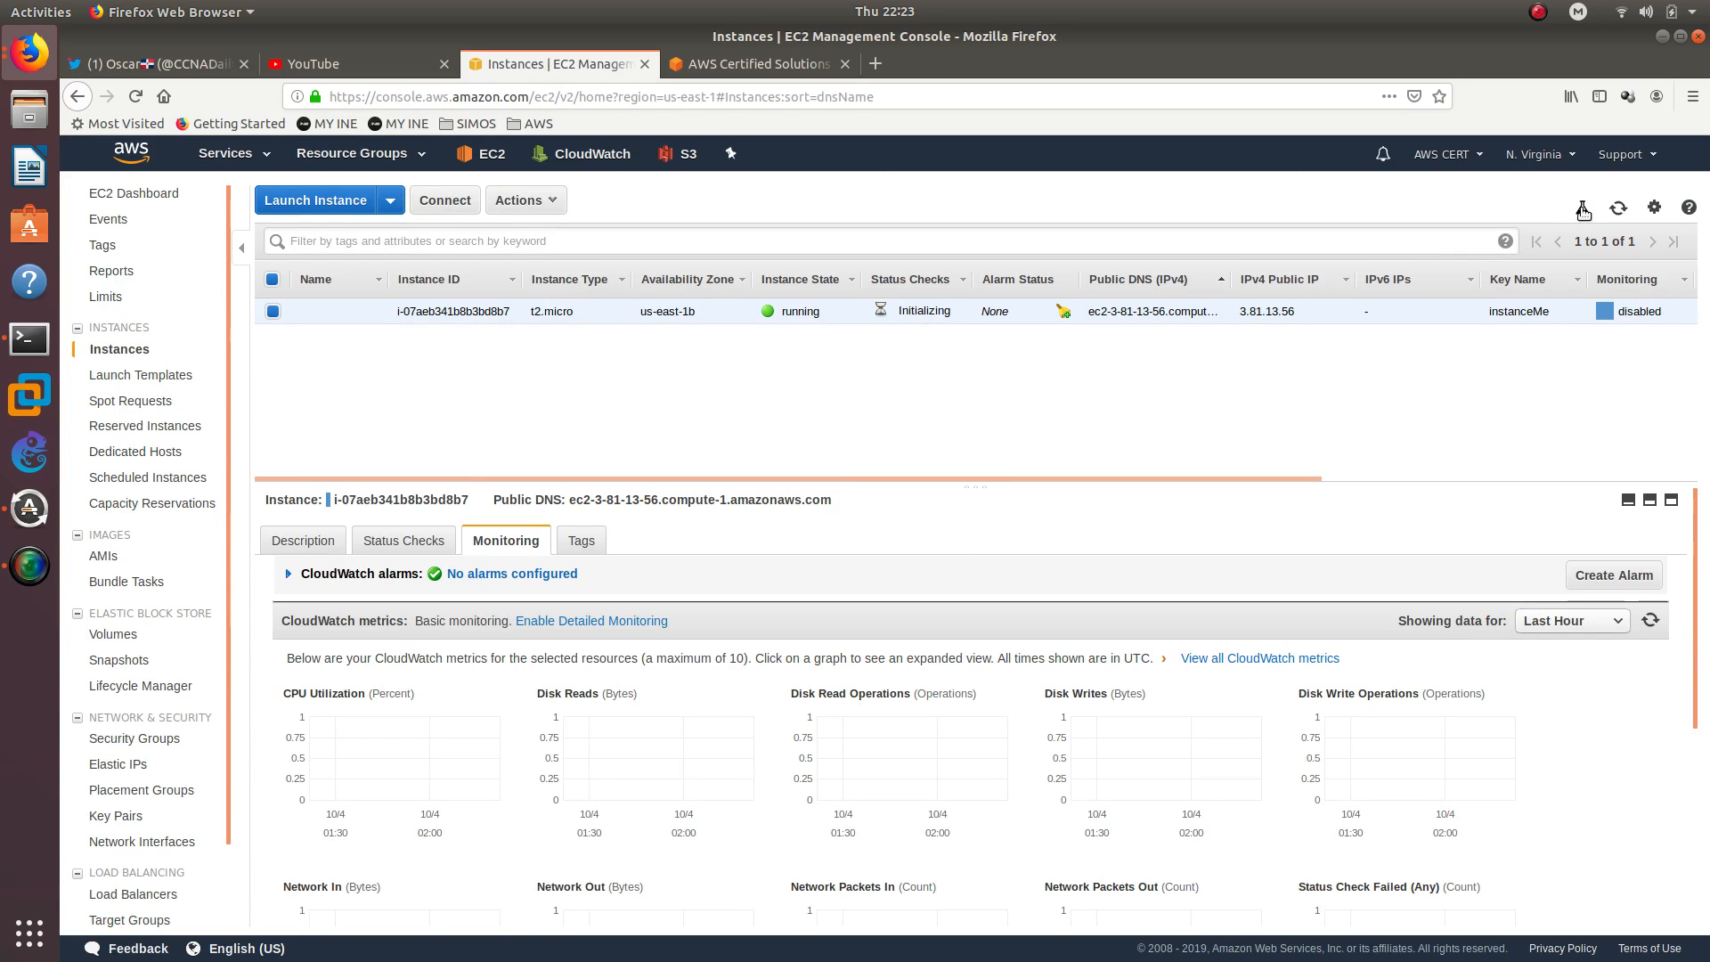
left_click(1619, 210)
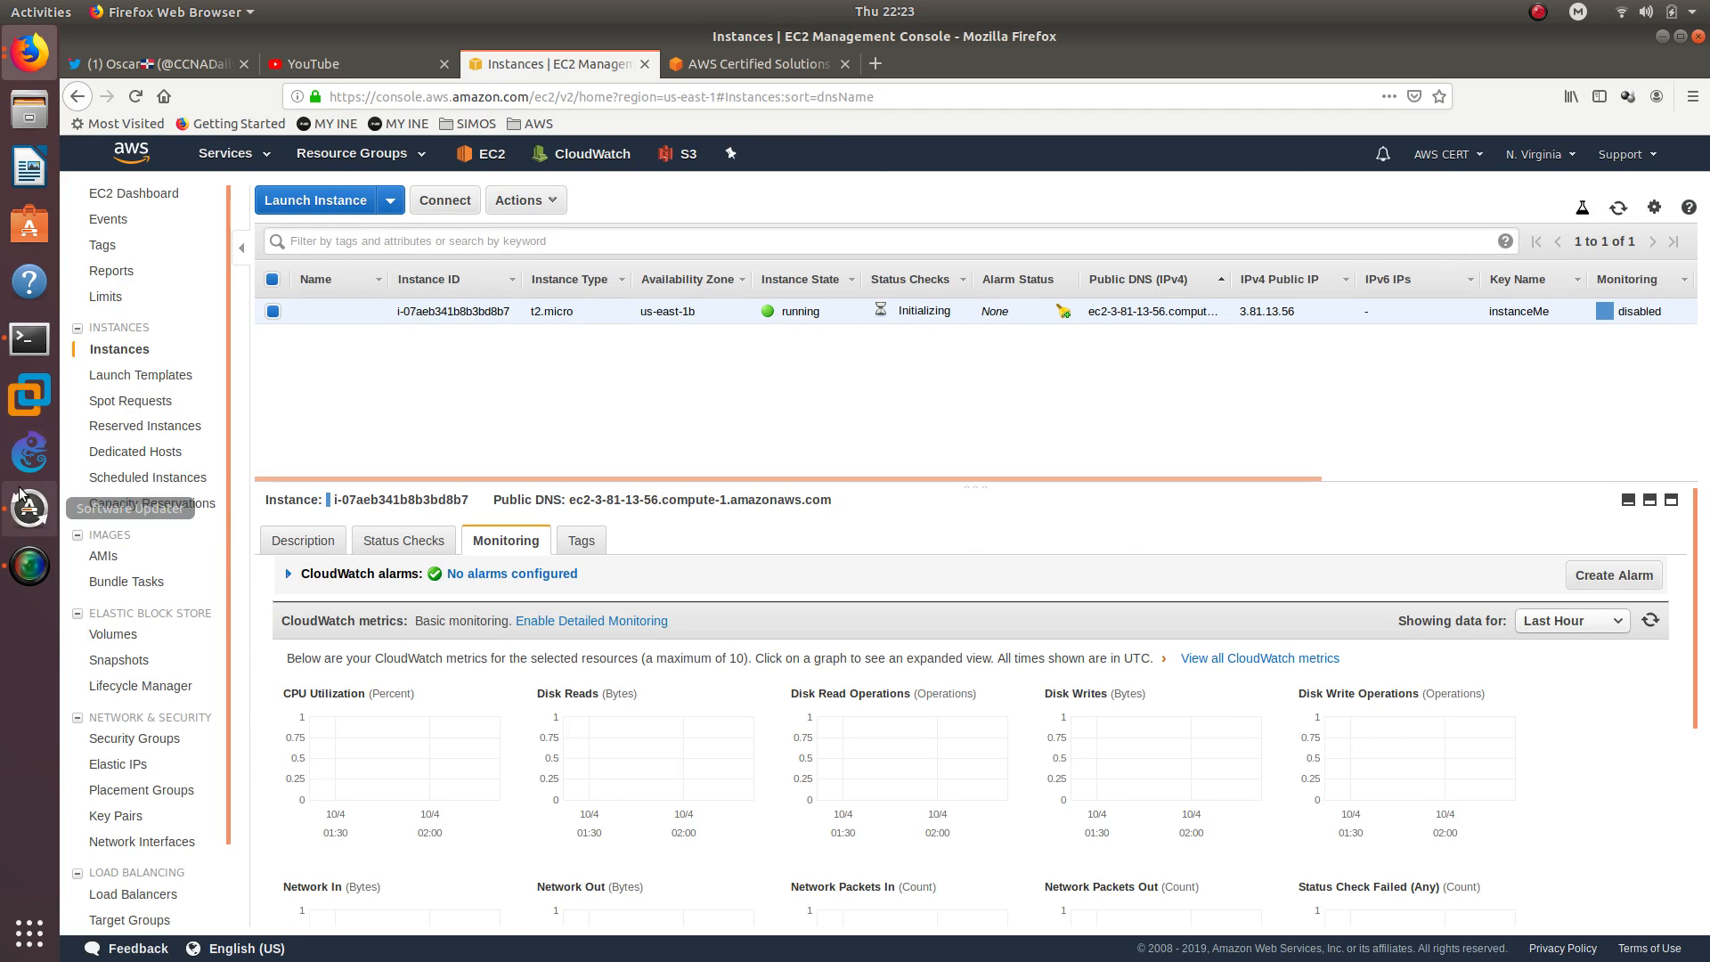
Switch to Terminal, rerun the SSH connection to the instance with instanceMe.pem, and accept the host's authenticity with yes
left_click(17, 343)
key("Up")
key("Return")
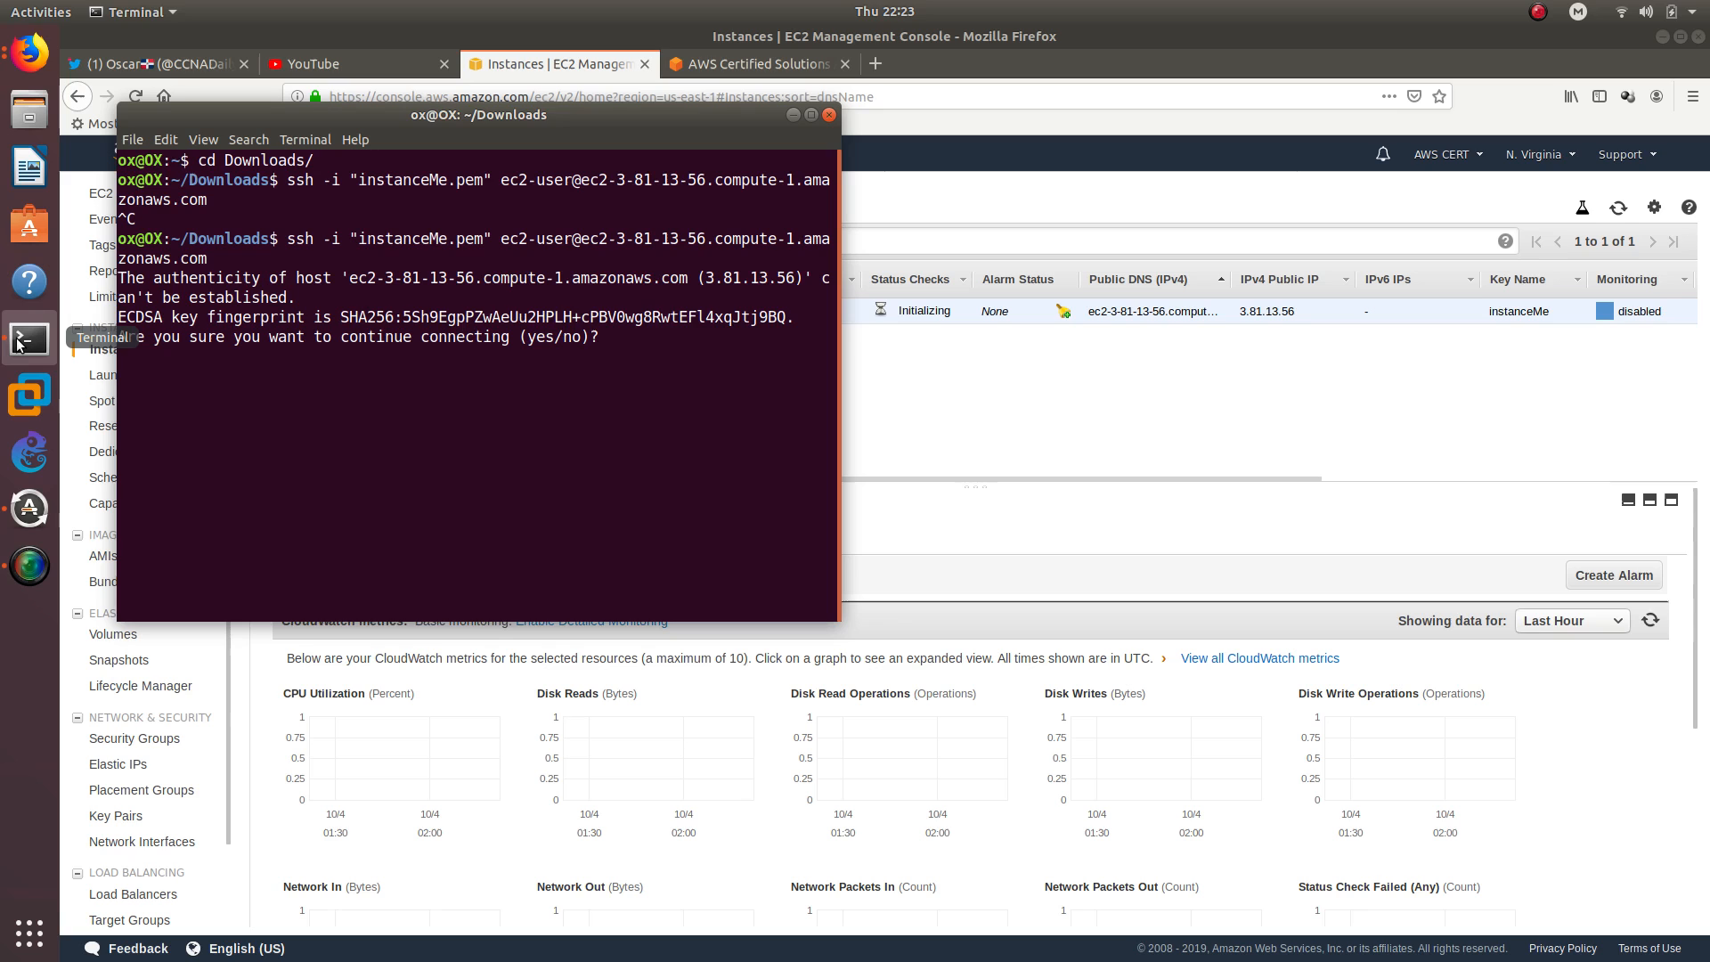
type("yes")
key("Return")
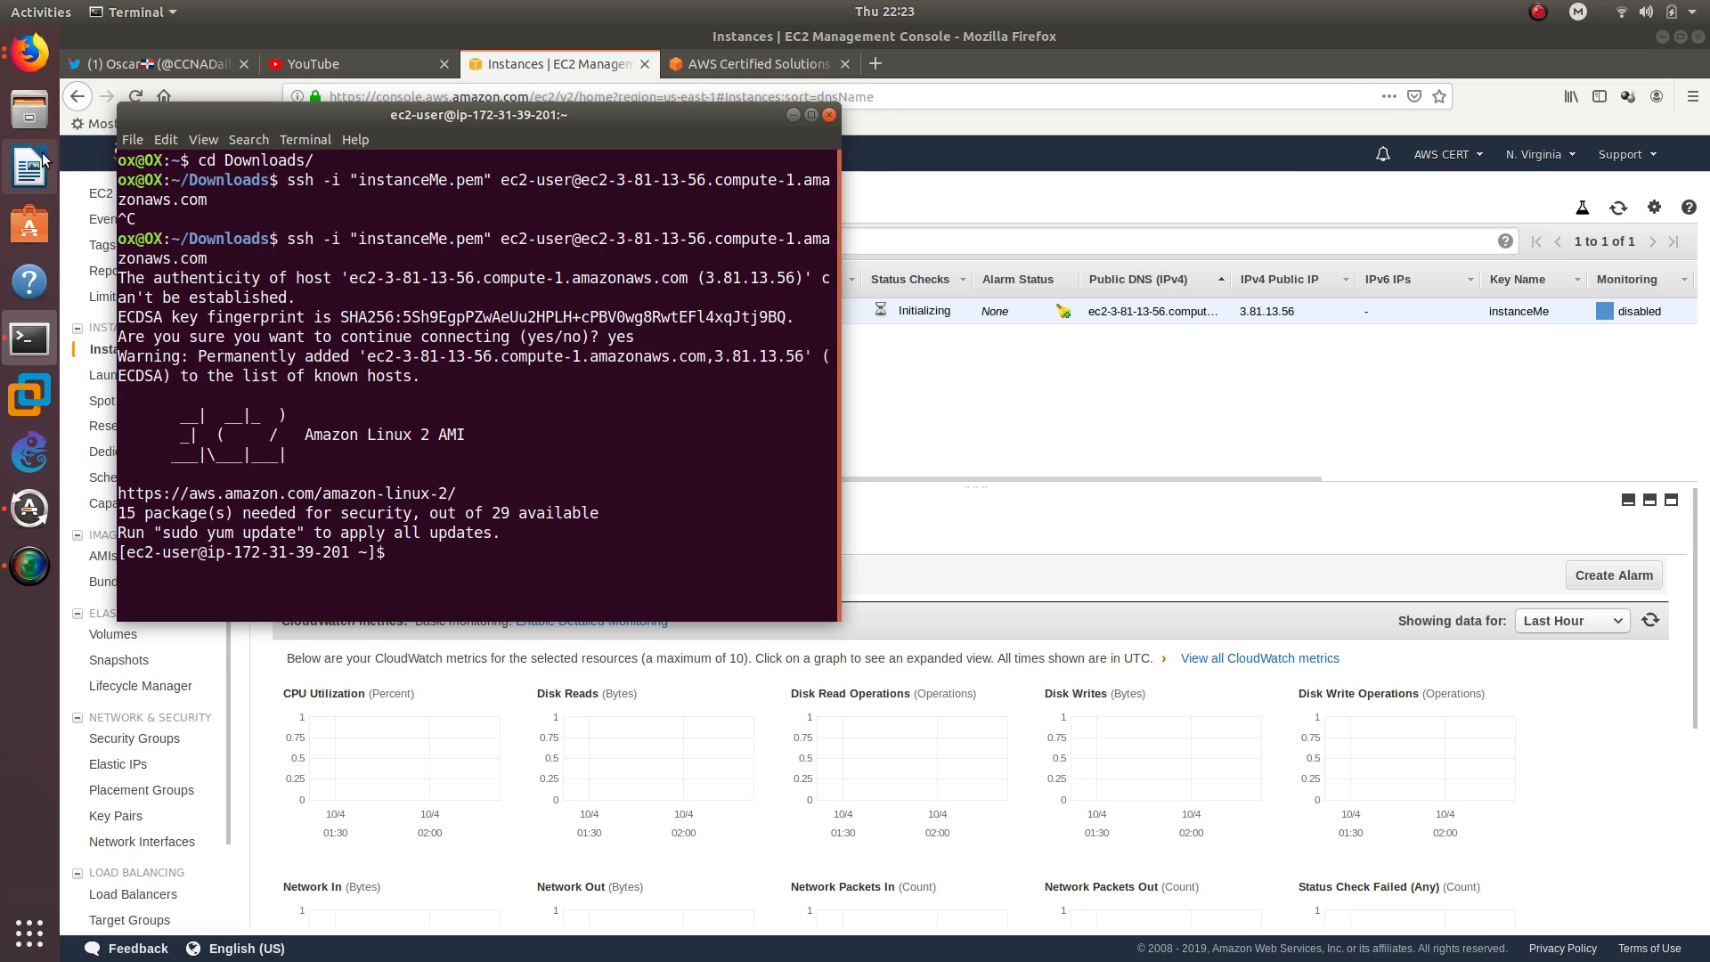
Enlarge the text size of the Terminal window by zooming in
left_click(162, 142)
mouse_move(190, 144)
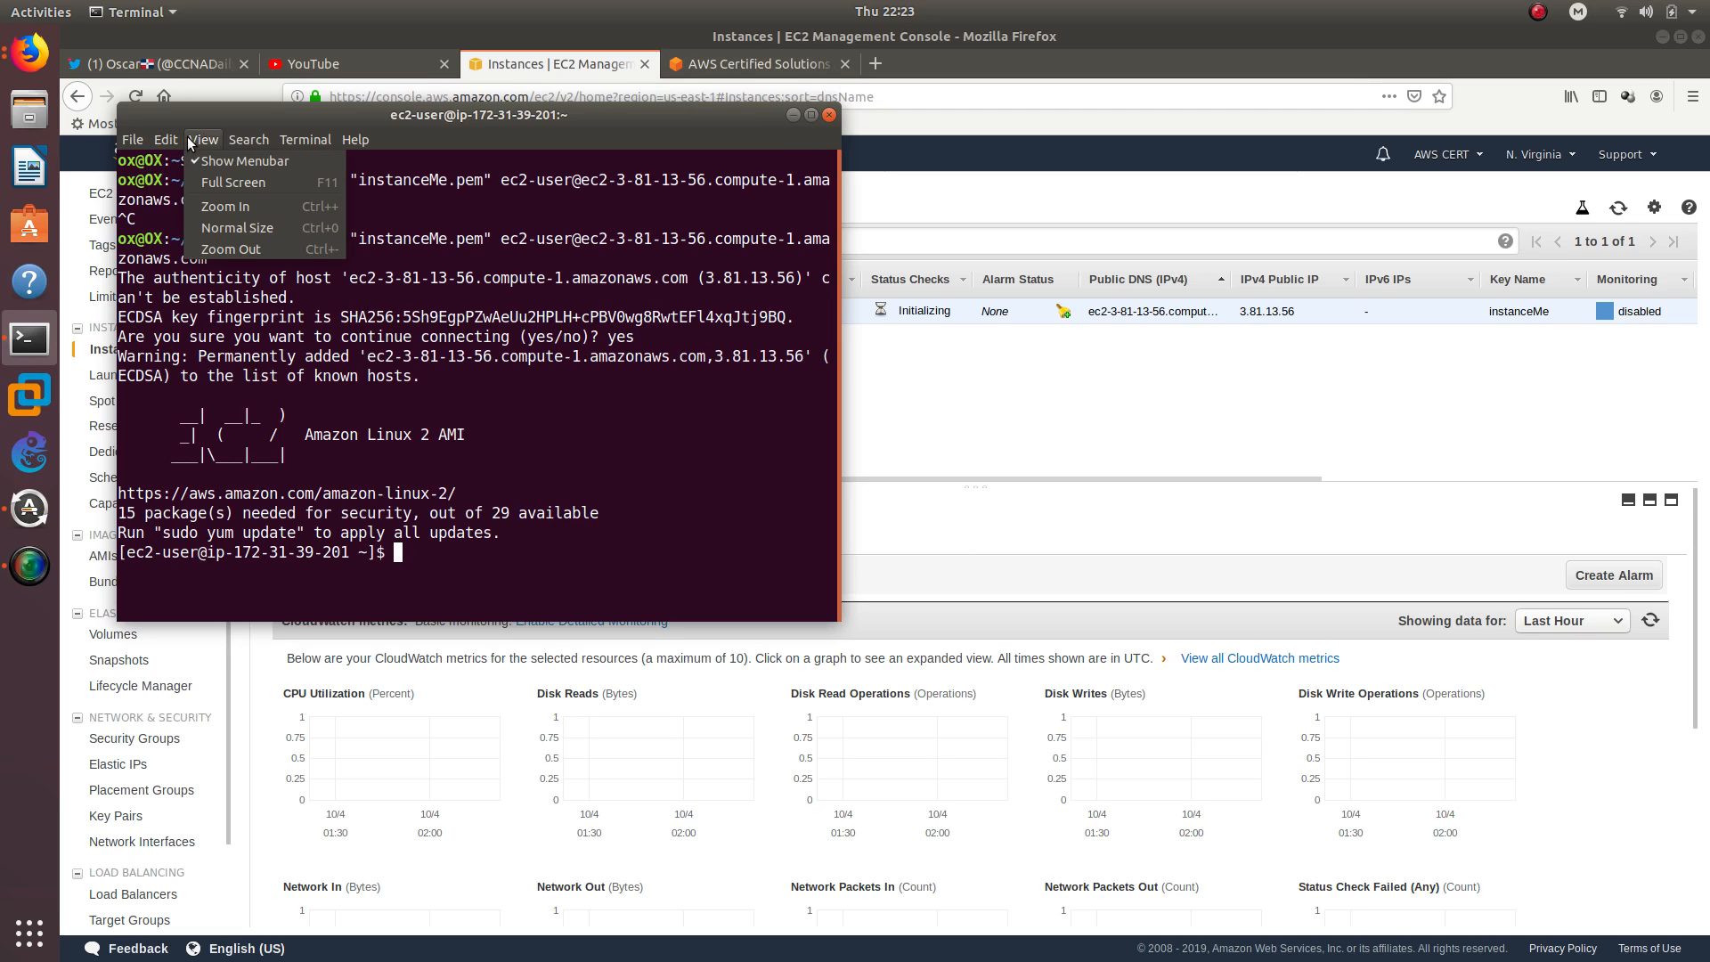
left_click(226, 206)
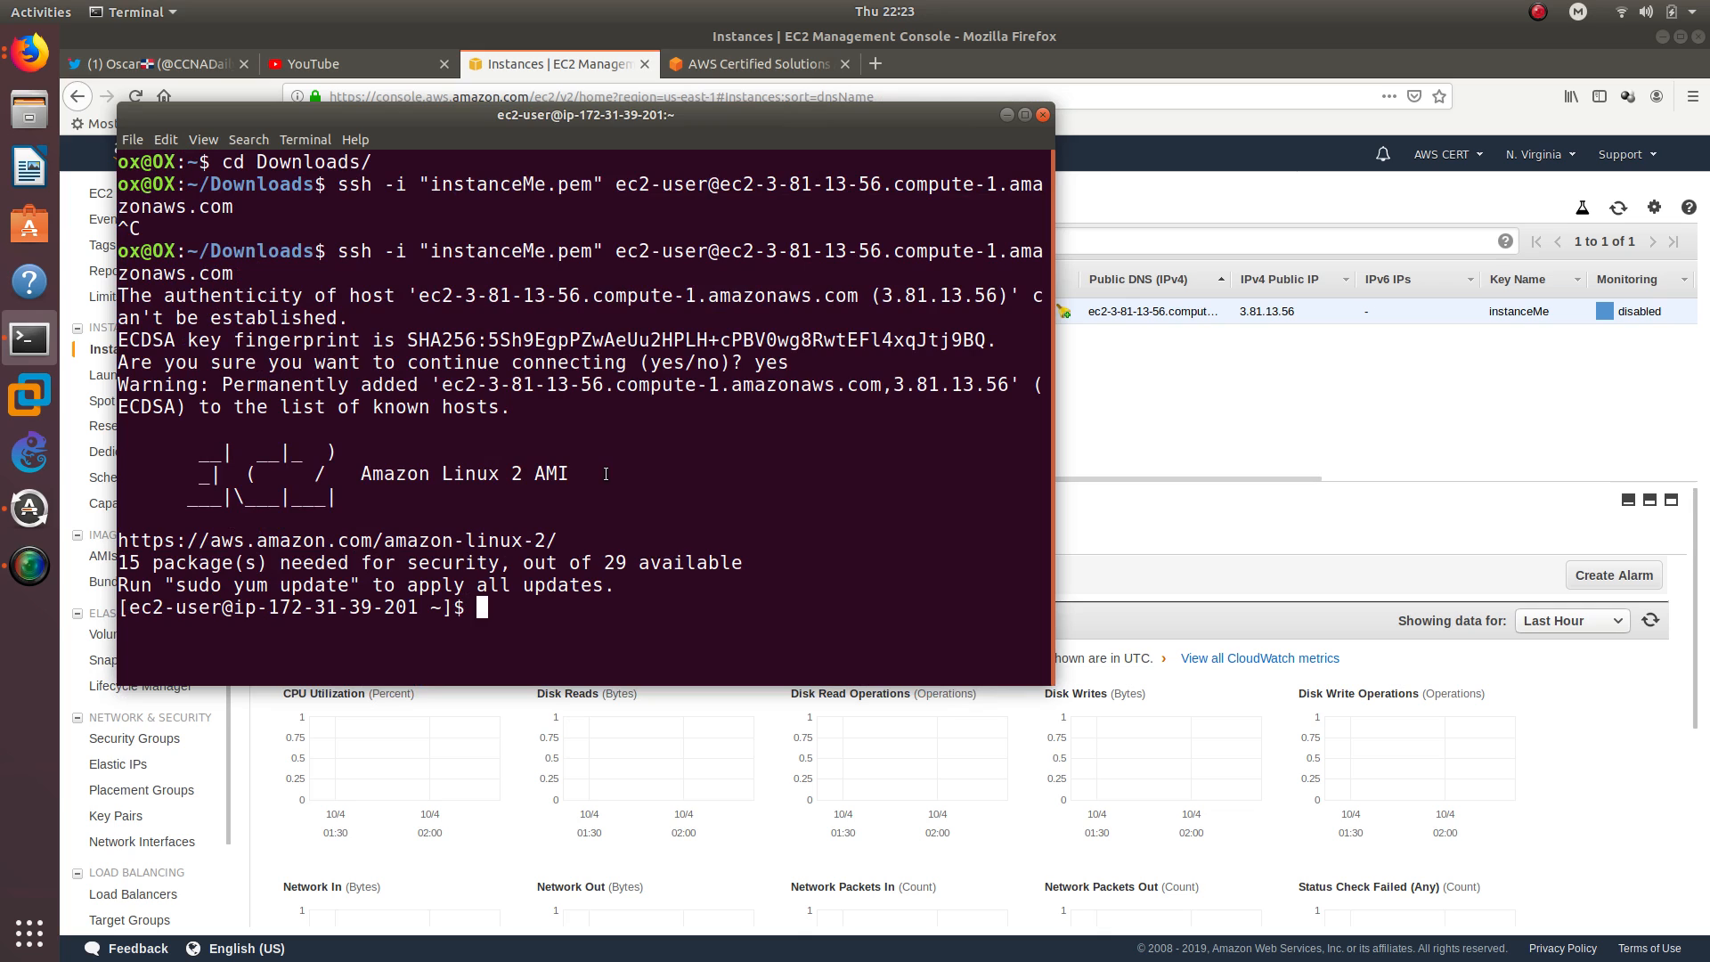
Change to the home directory with cd ~ and clear the terminal screen
type("cd ~")
key("Return")
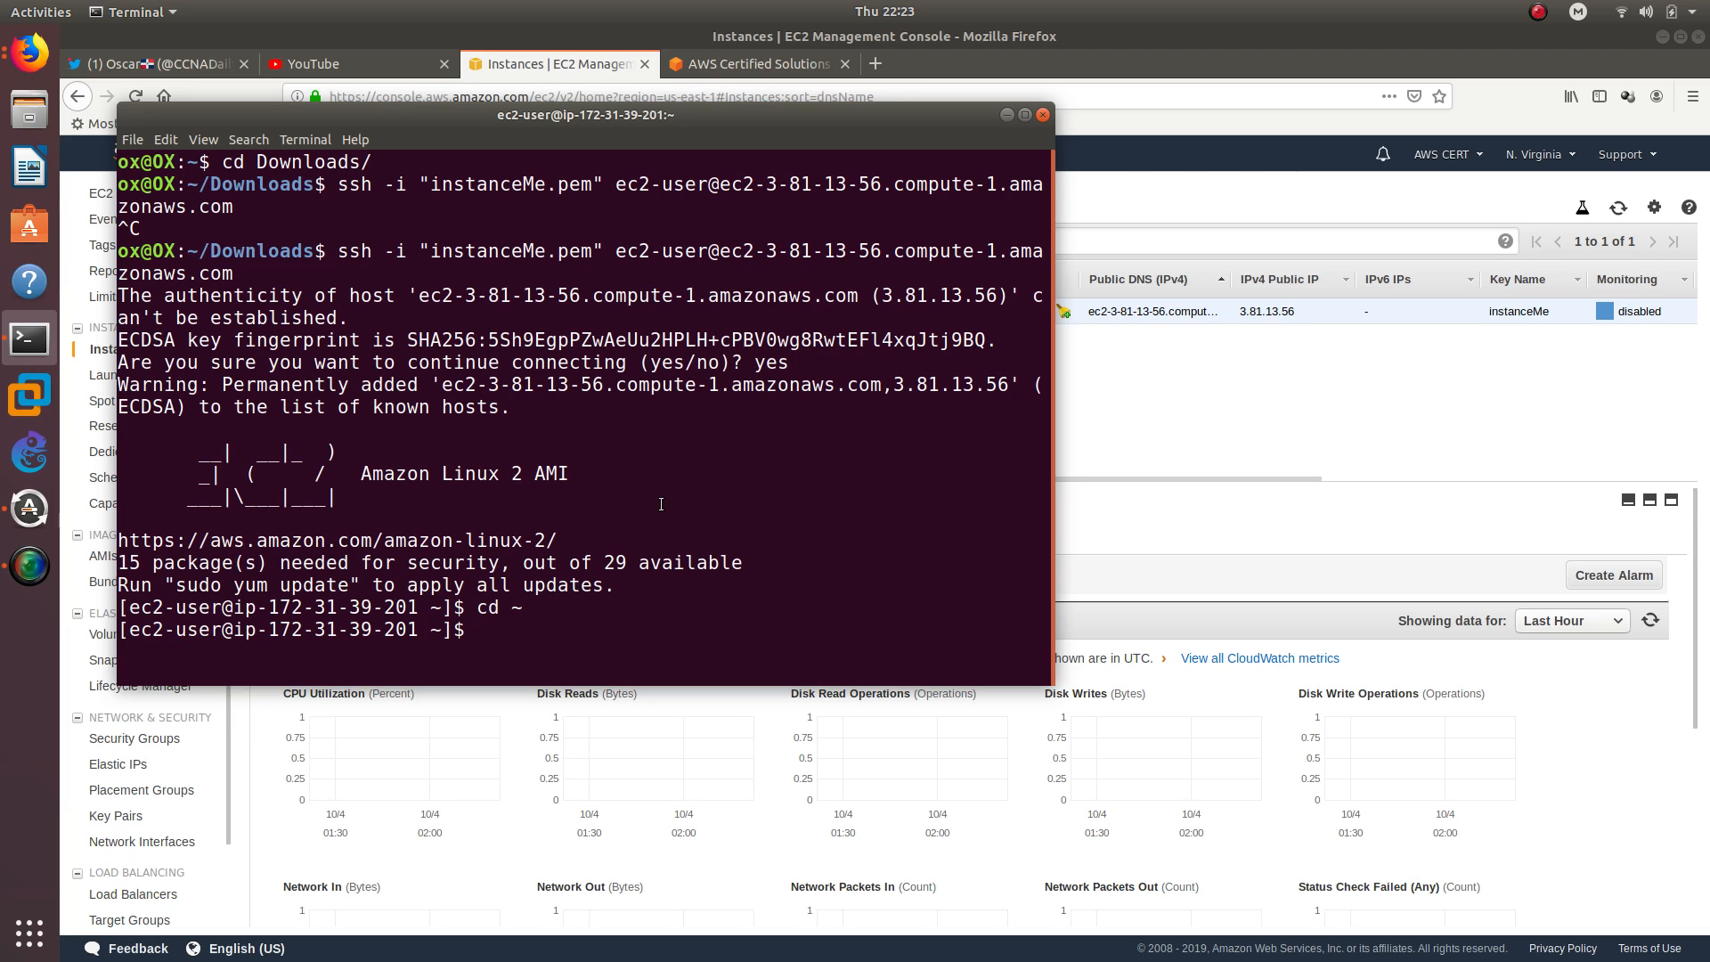
type("clea")
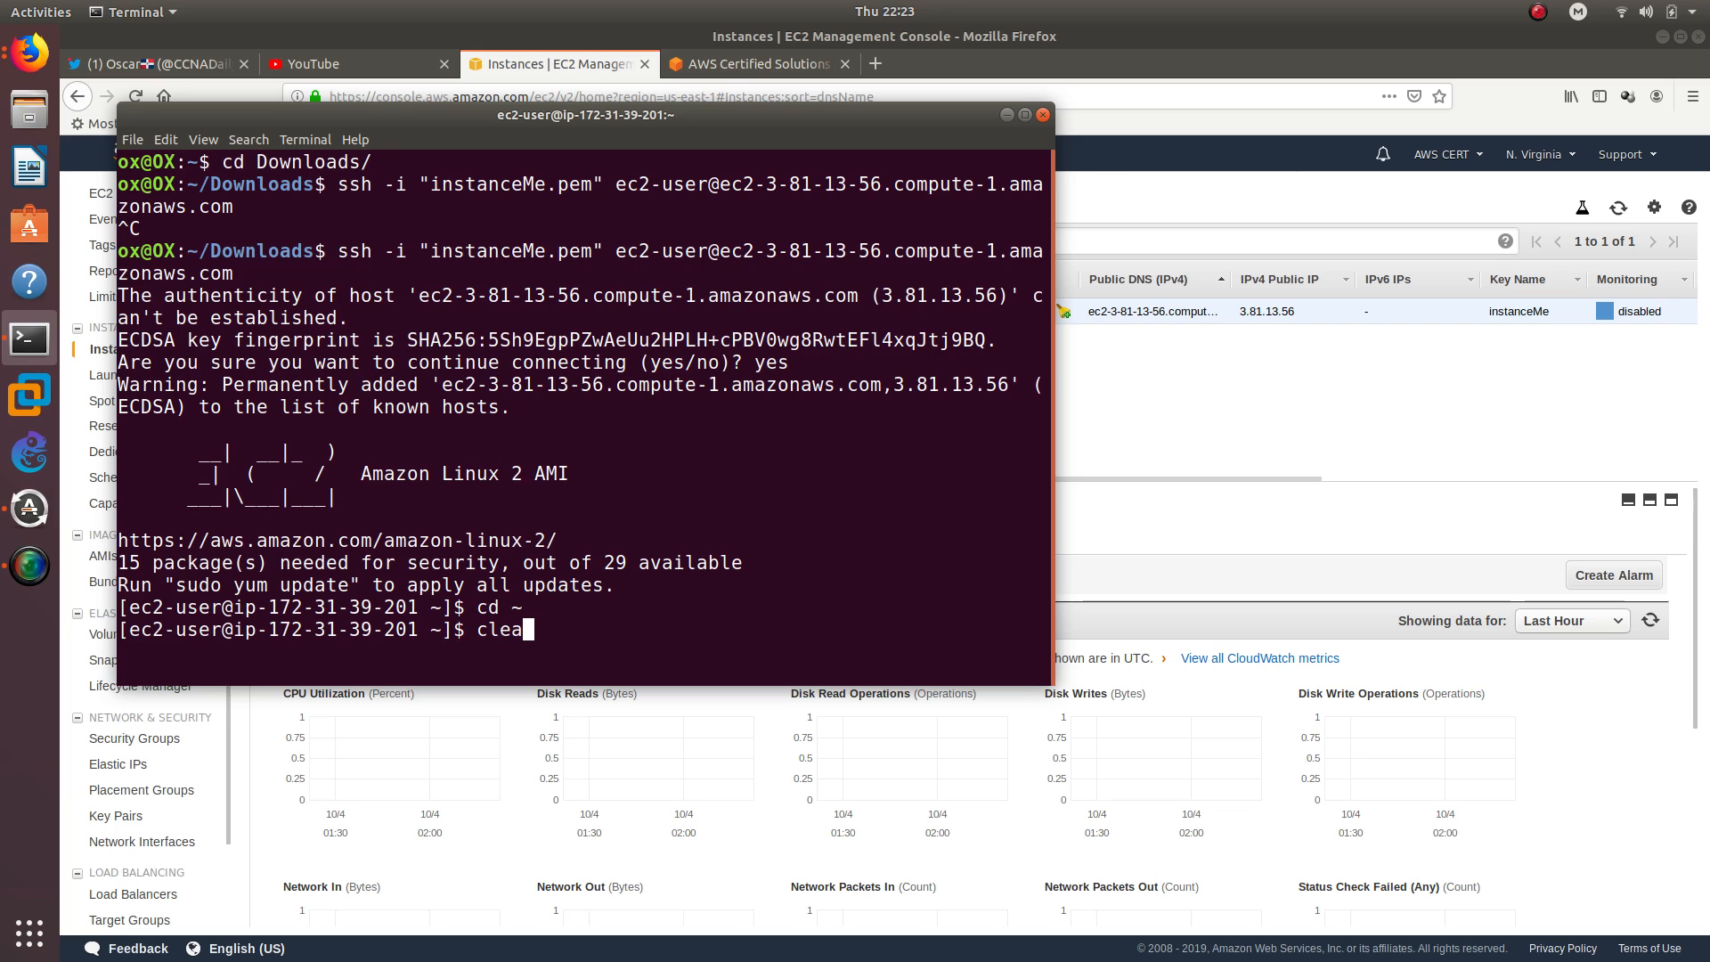
type("r")
key("Return")
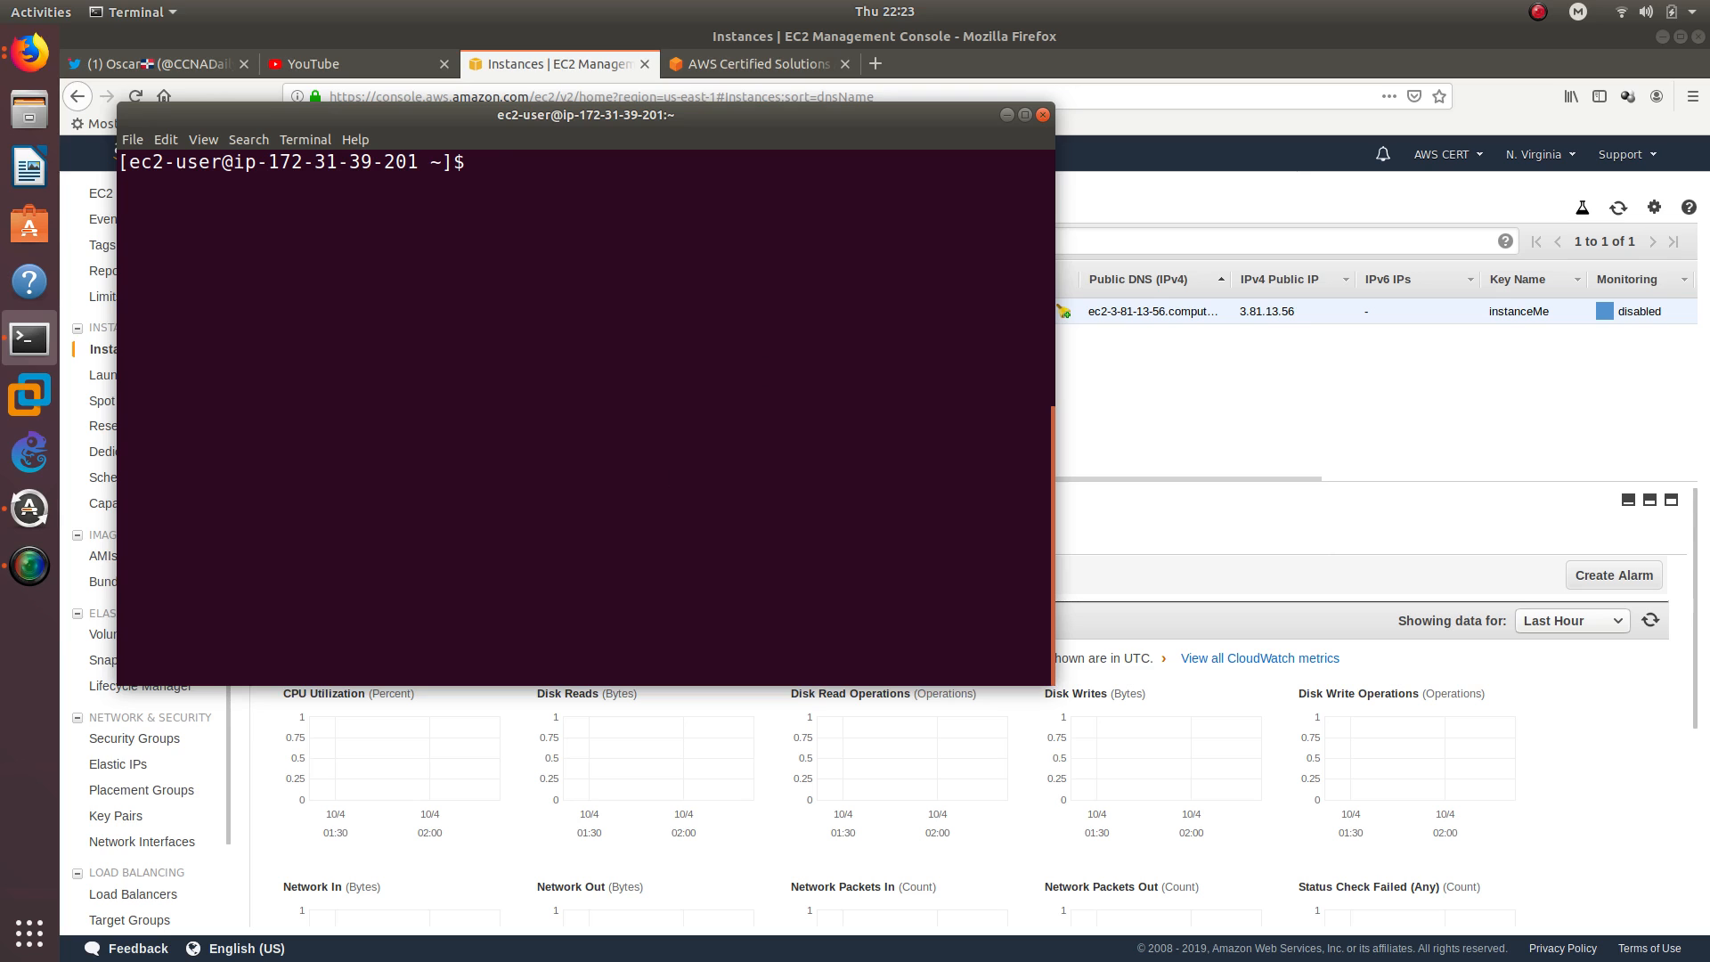
Run aws s3 ls on the instance to list the S3 buckets and review the command's output
type("aws s3 ls")
key("Return")
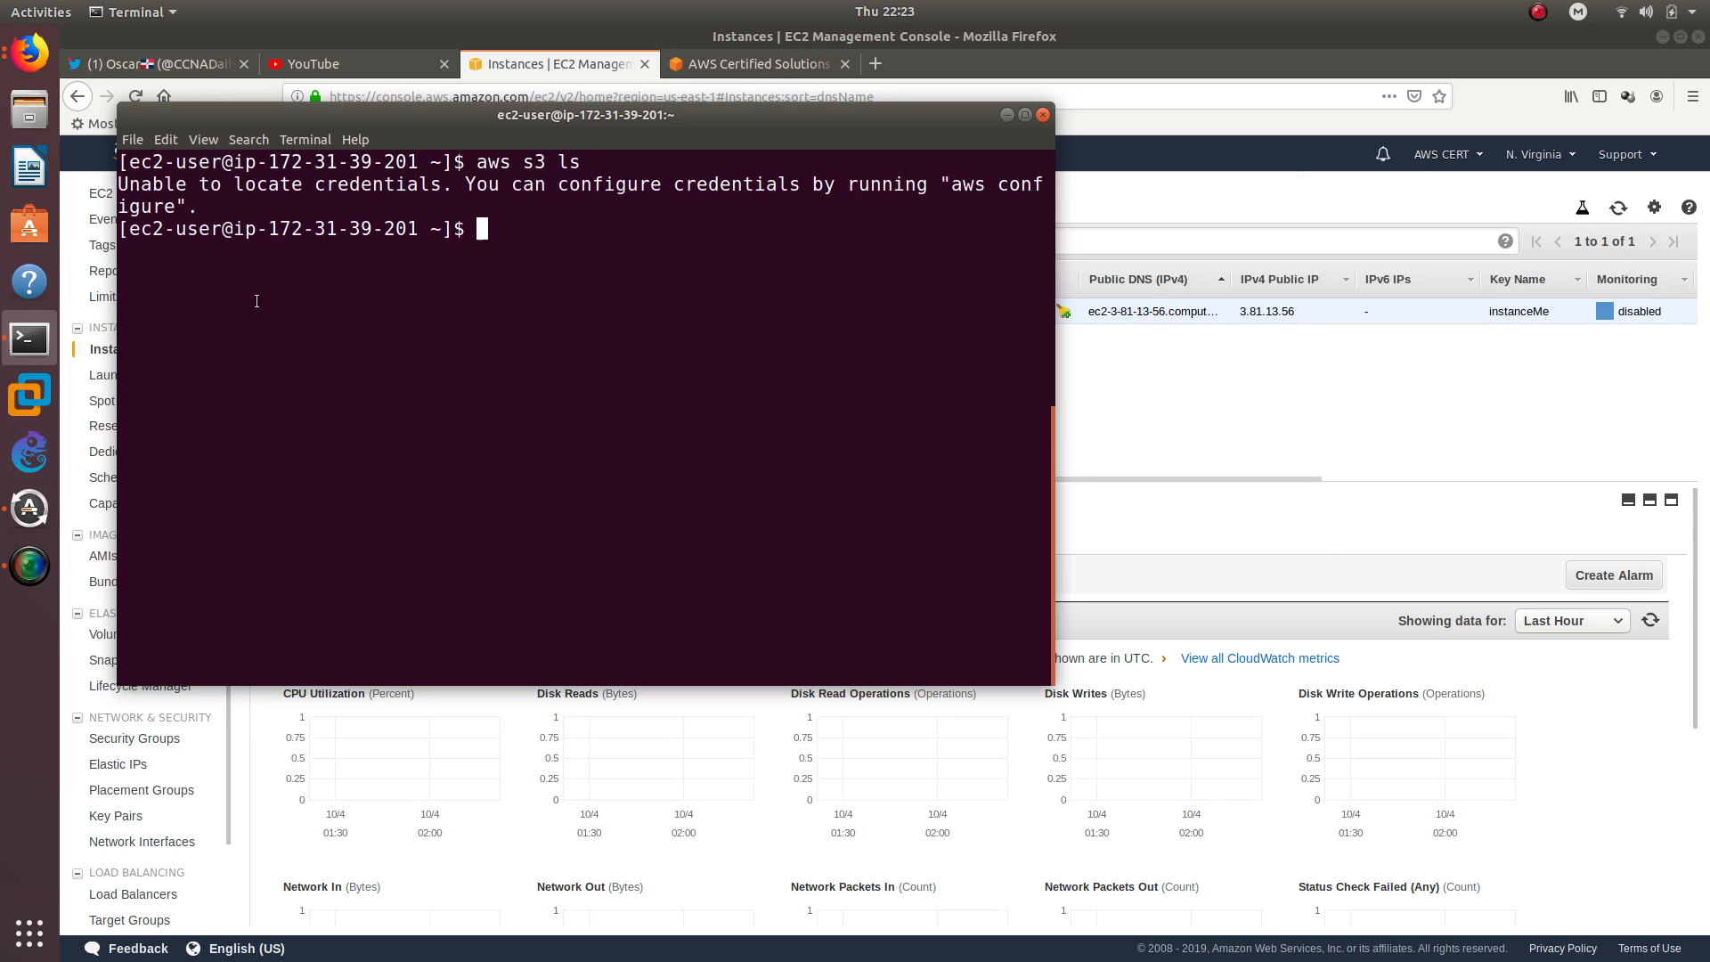
triple_click(271, 181)
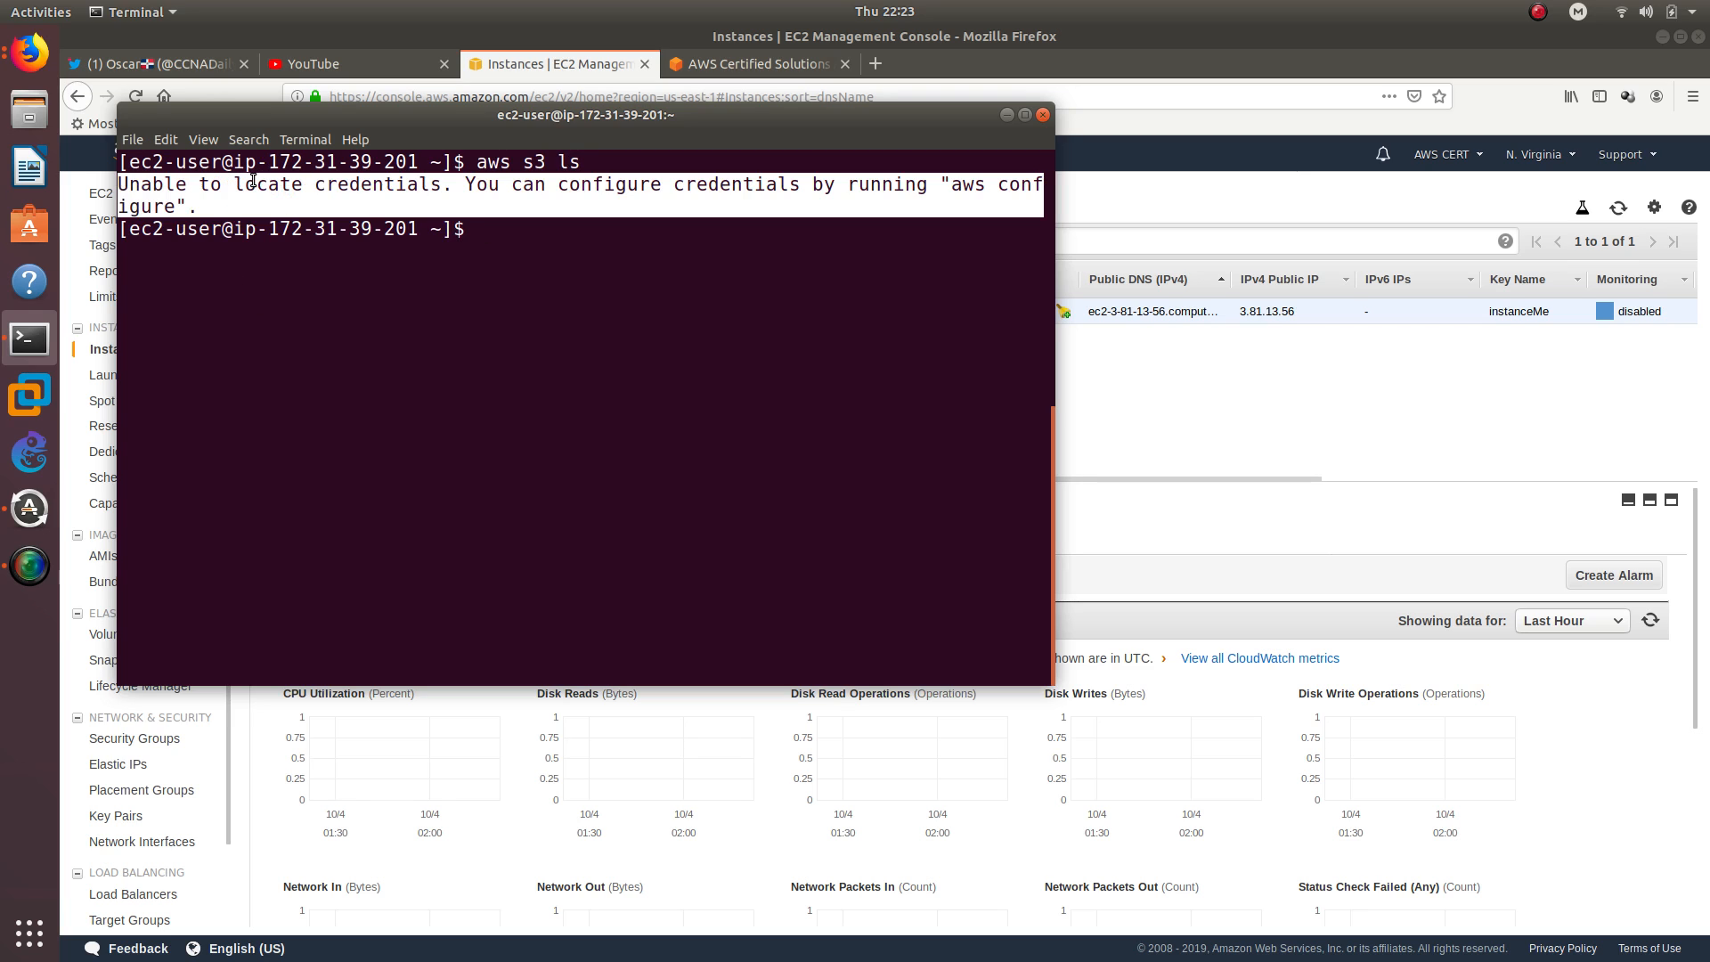
left_click(594, 164)
left_click_drag(595, 164, 477, 164)
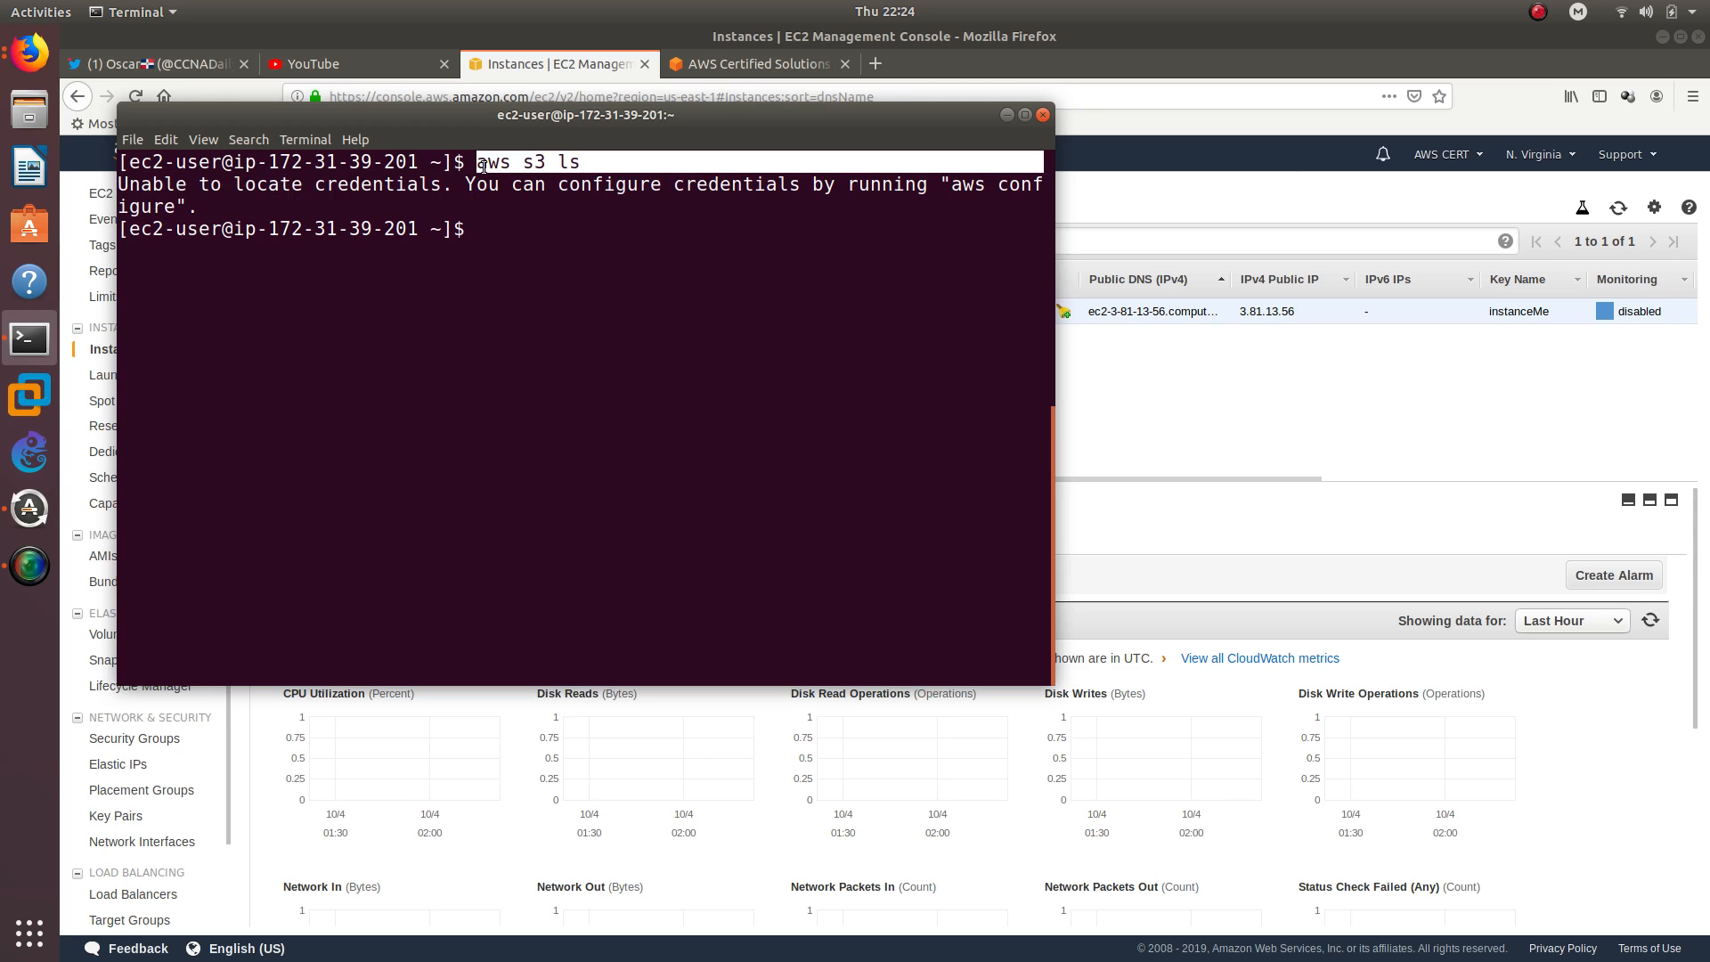
left_click(556, 205)
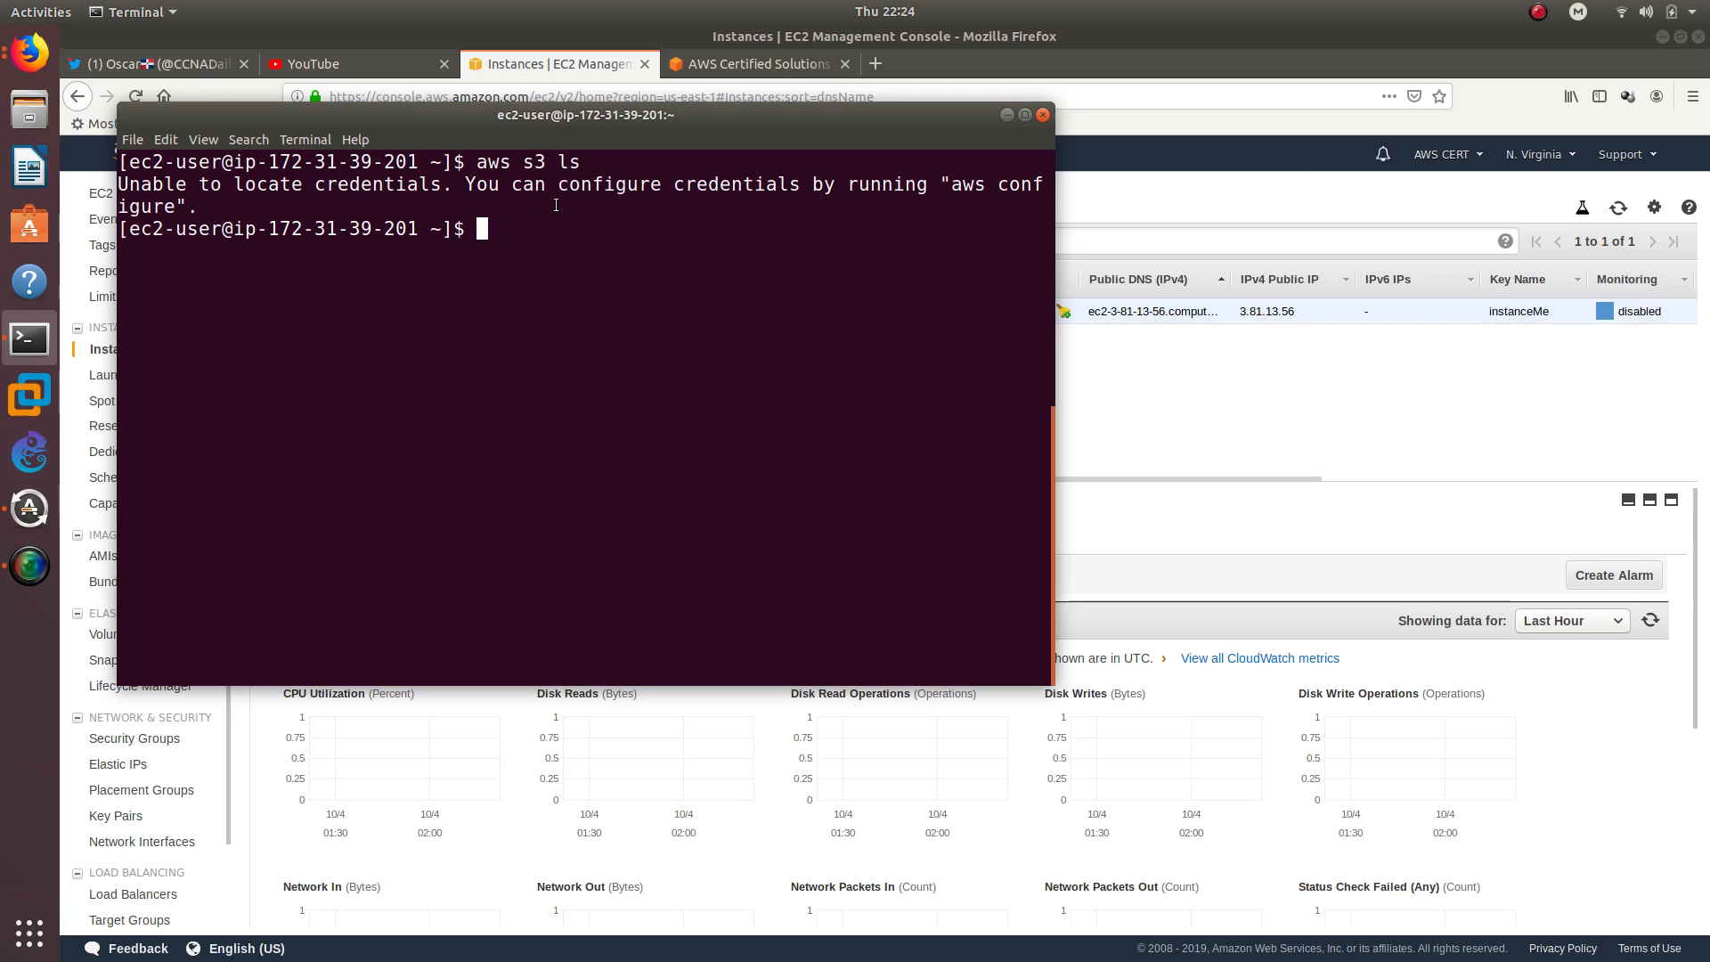
List the files in the home directory and try to change into the .aws directory
type("ls")
key("Return")
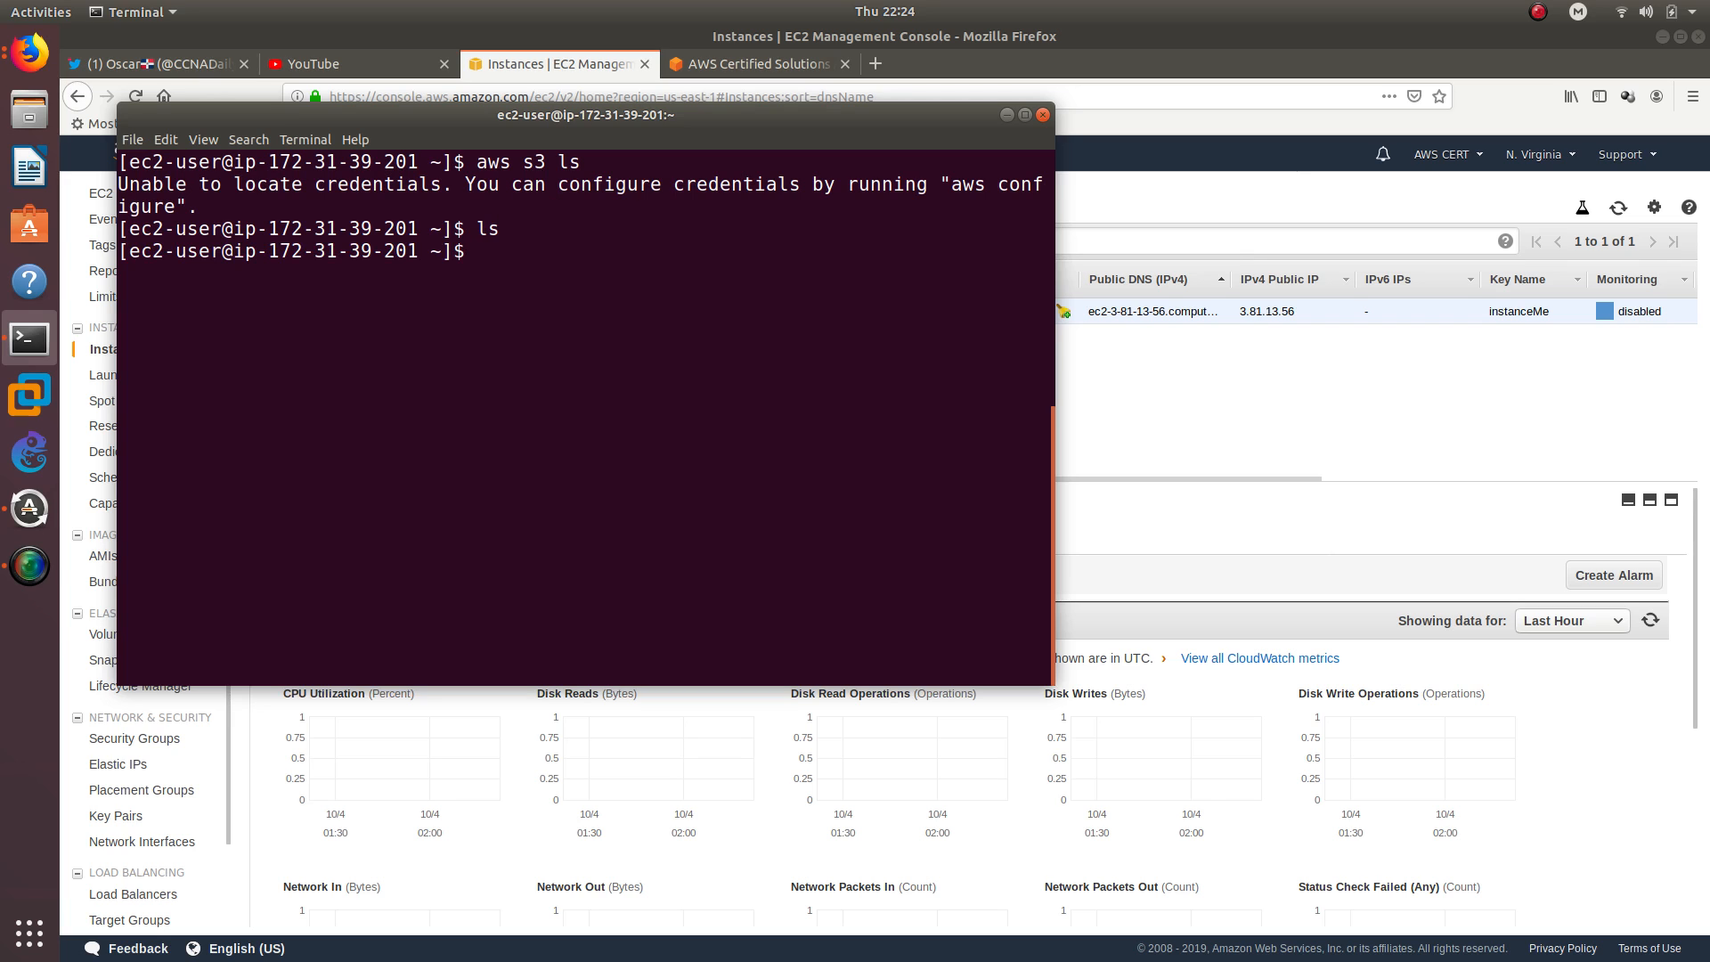
left_click_drag(478, 228, 497, 229)
left_click(501, 254)
type("cd .aws")
key("Return")
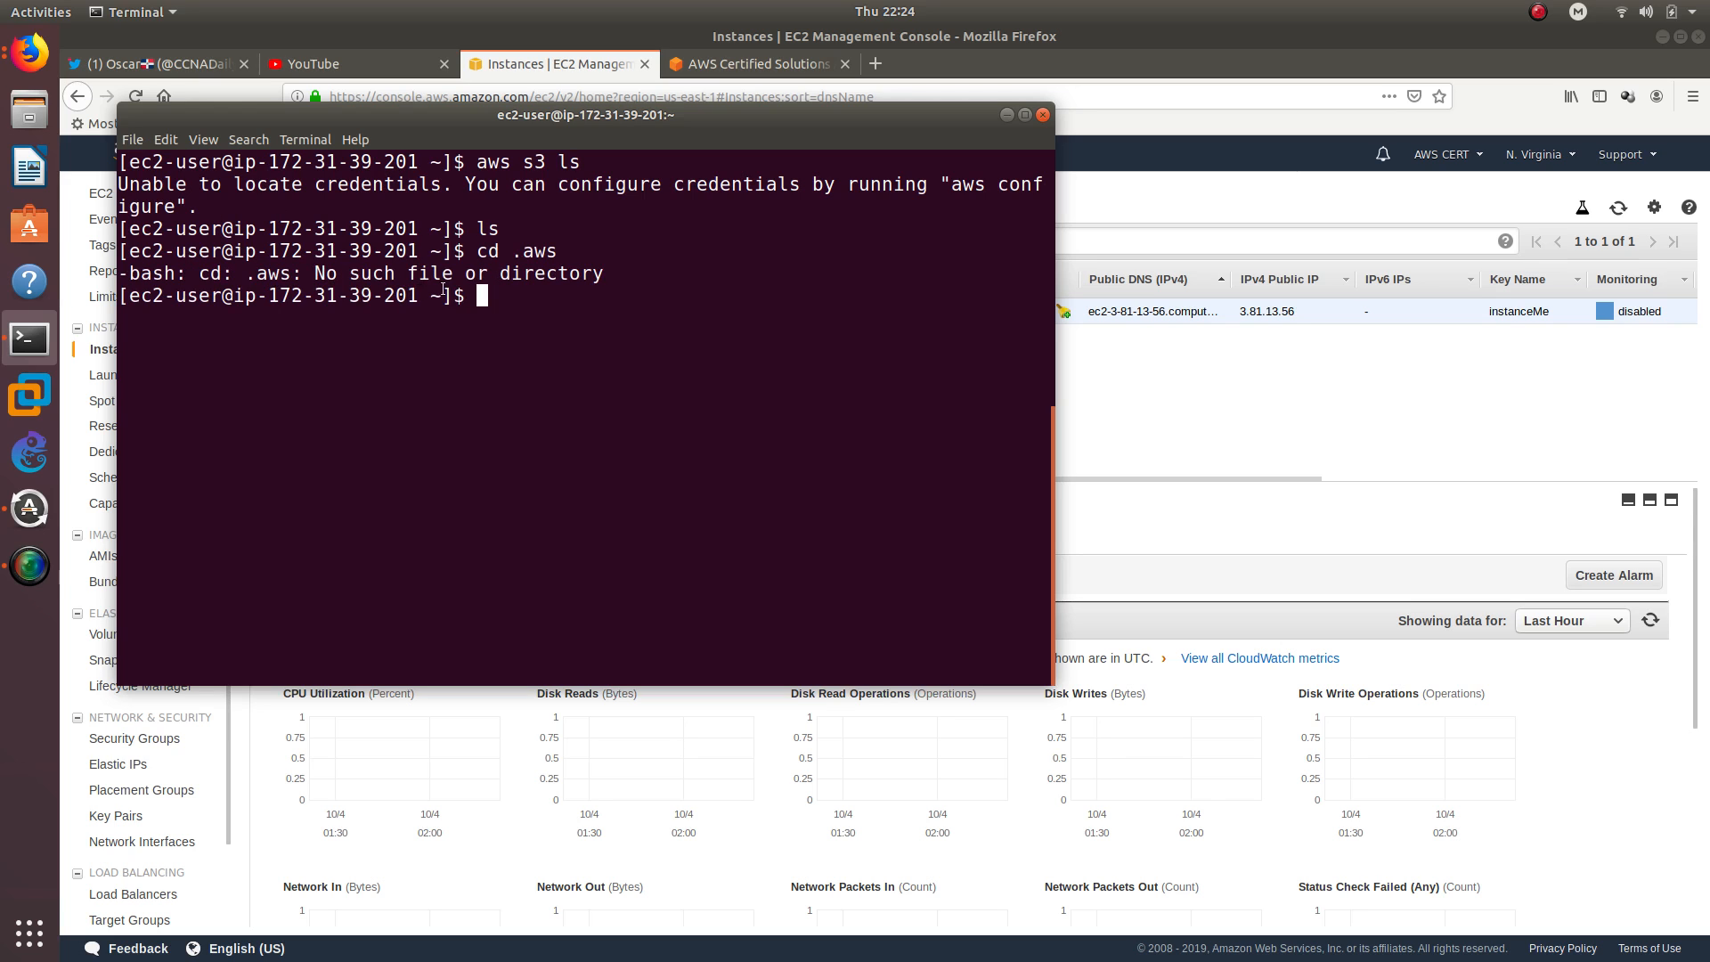
Try to enter the AWS configuration directory with sudo cd .aws and with cd aws
type("sudo a")
key("BackSpace")
type("cd .aws")
key("Return")
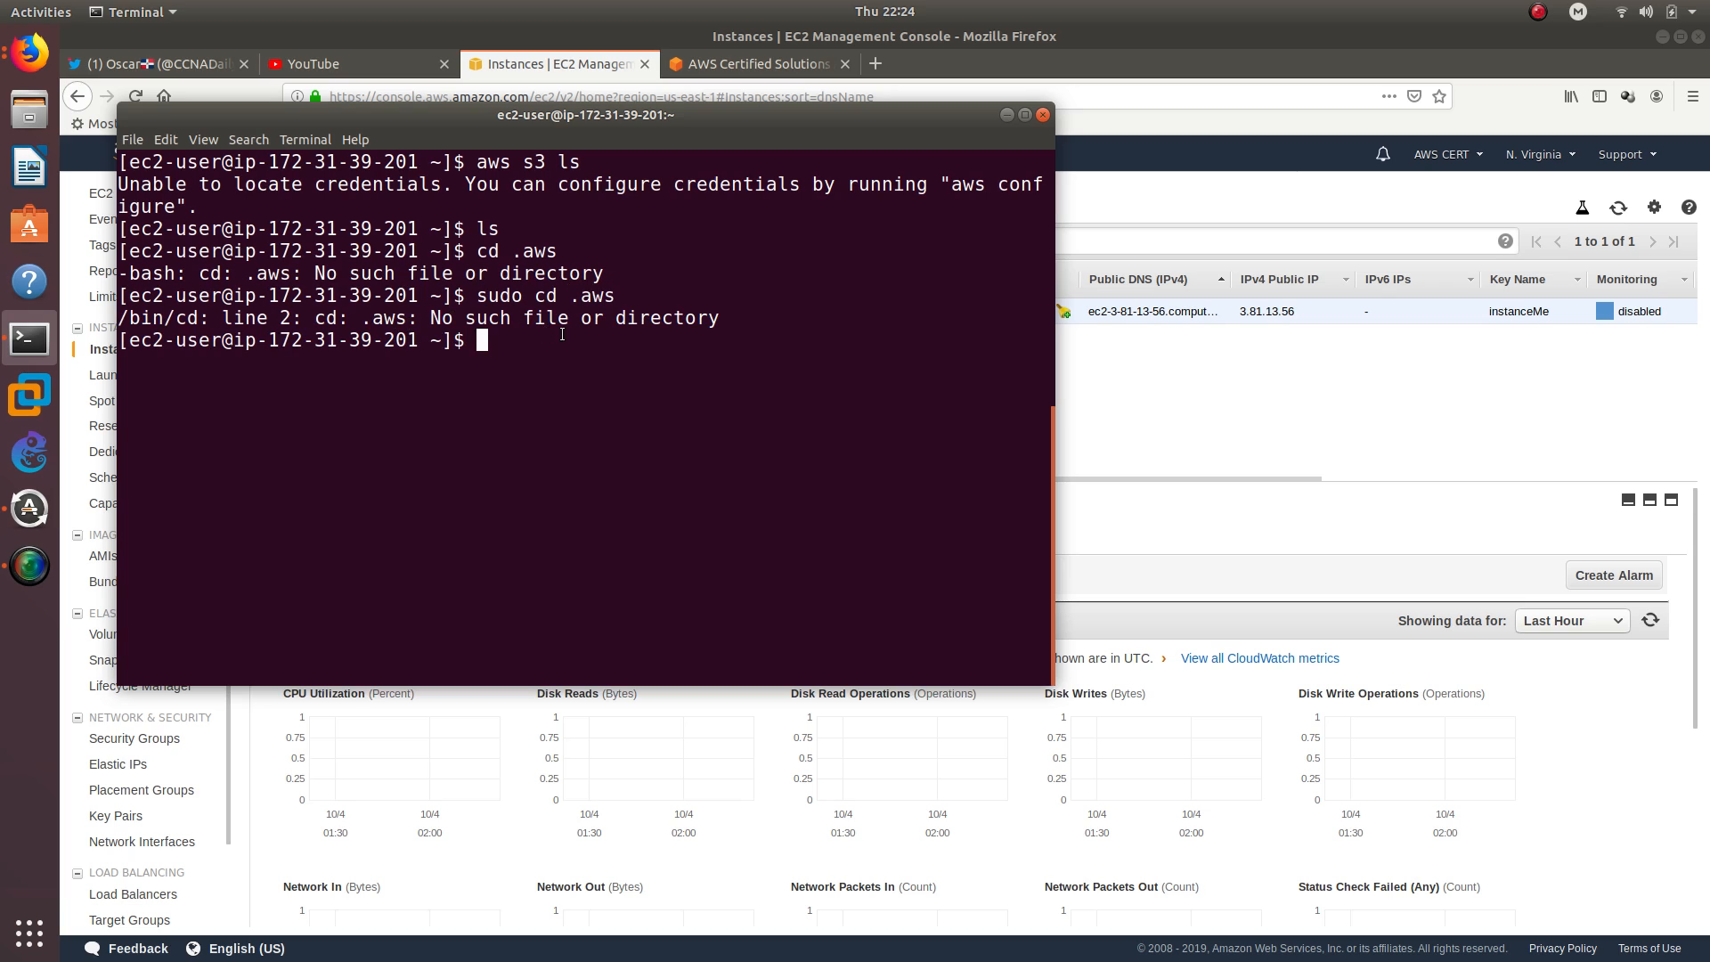
type("cd aws")
key("Return")
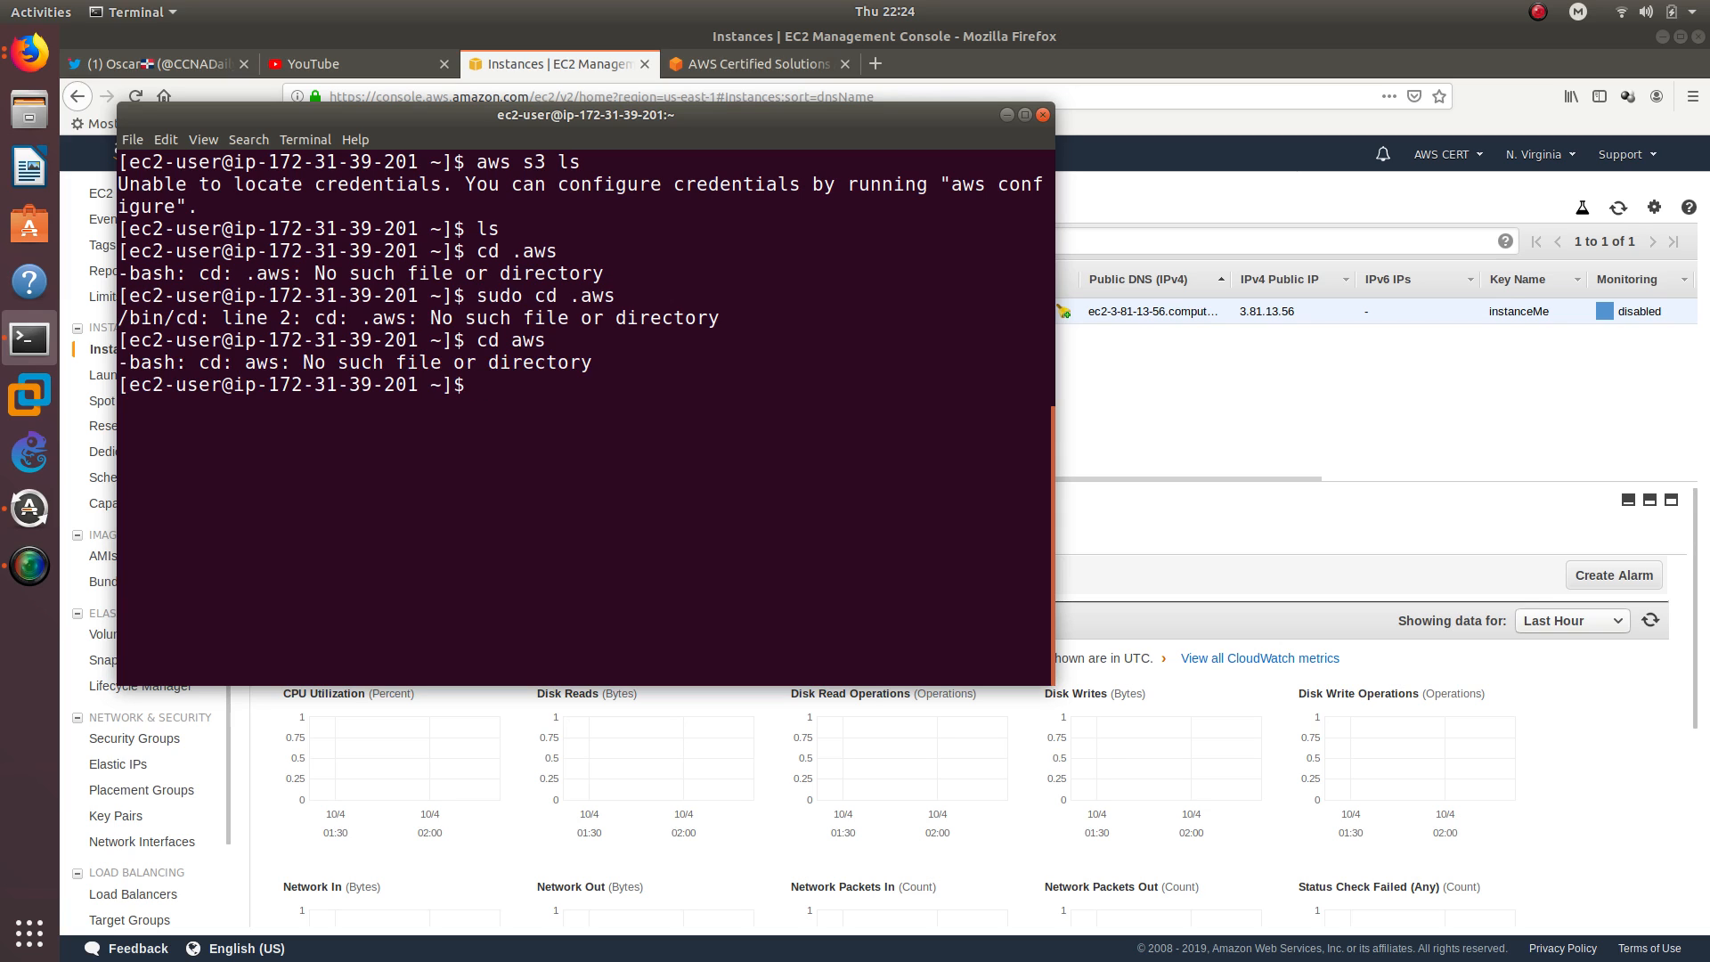
Force the recursive removal of the .aws directory with rm -rf .aws
type("rm -rf .aws")
key("Return")
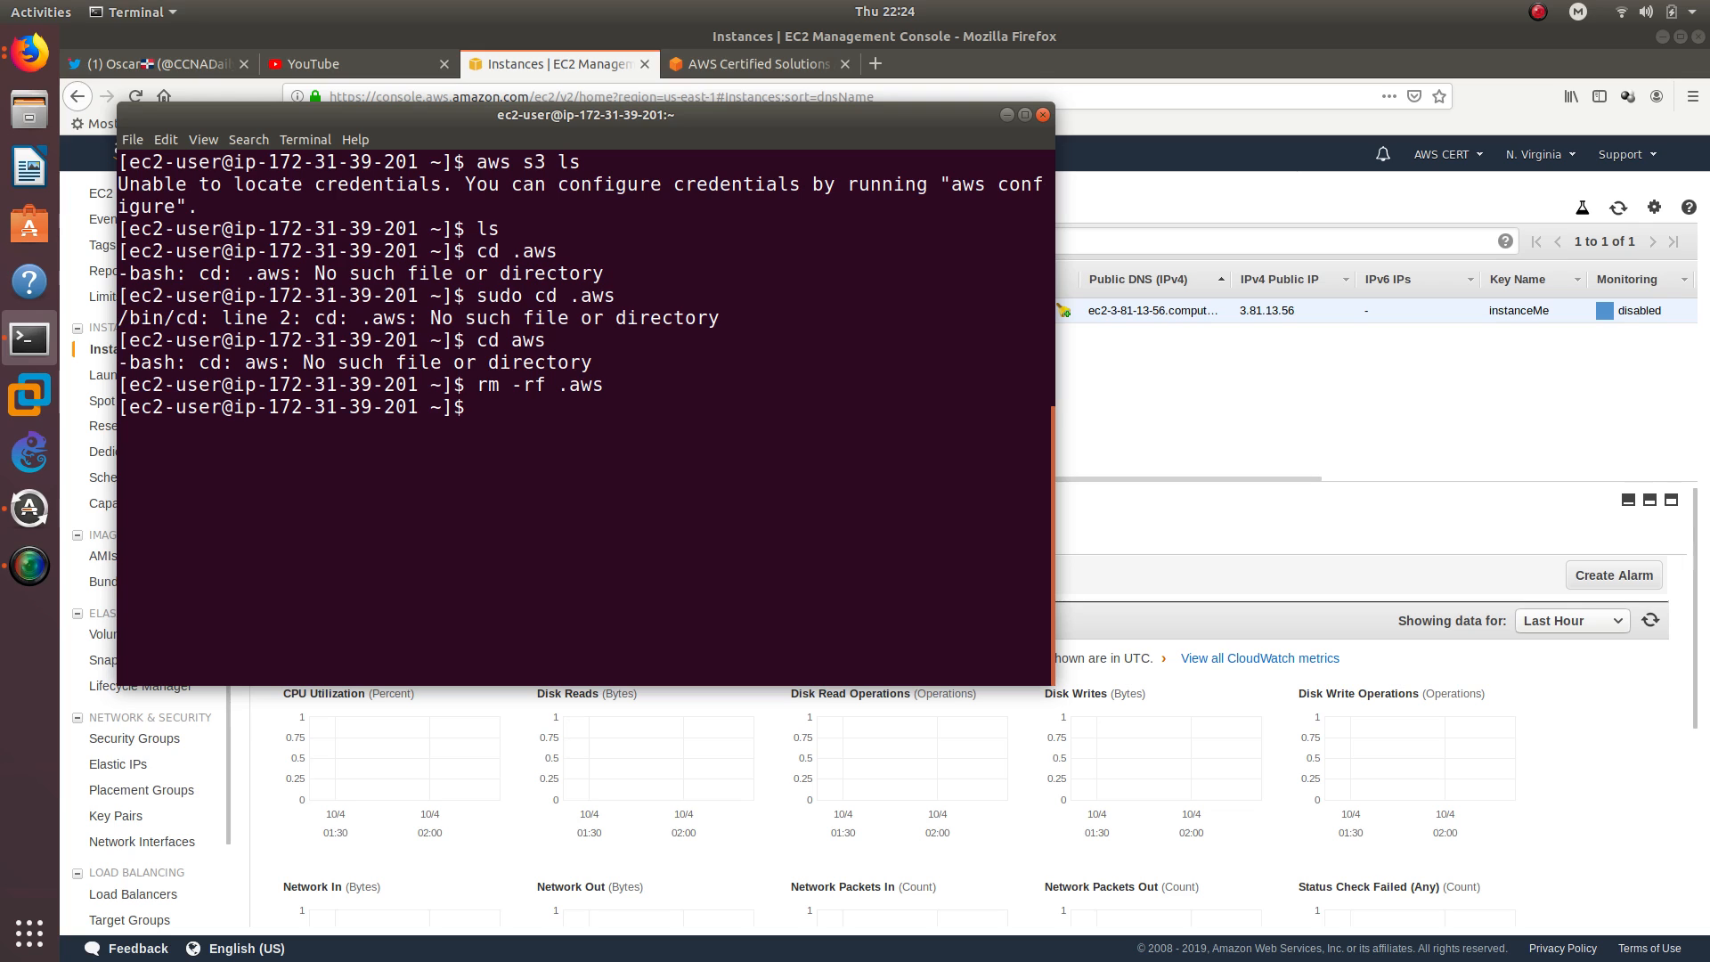
Rerun aws s3 ls to check the instance's access to S3
type("aws s3 ls")
key("Return")
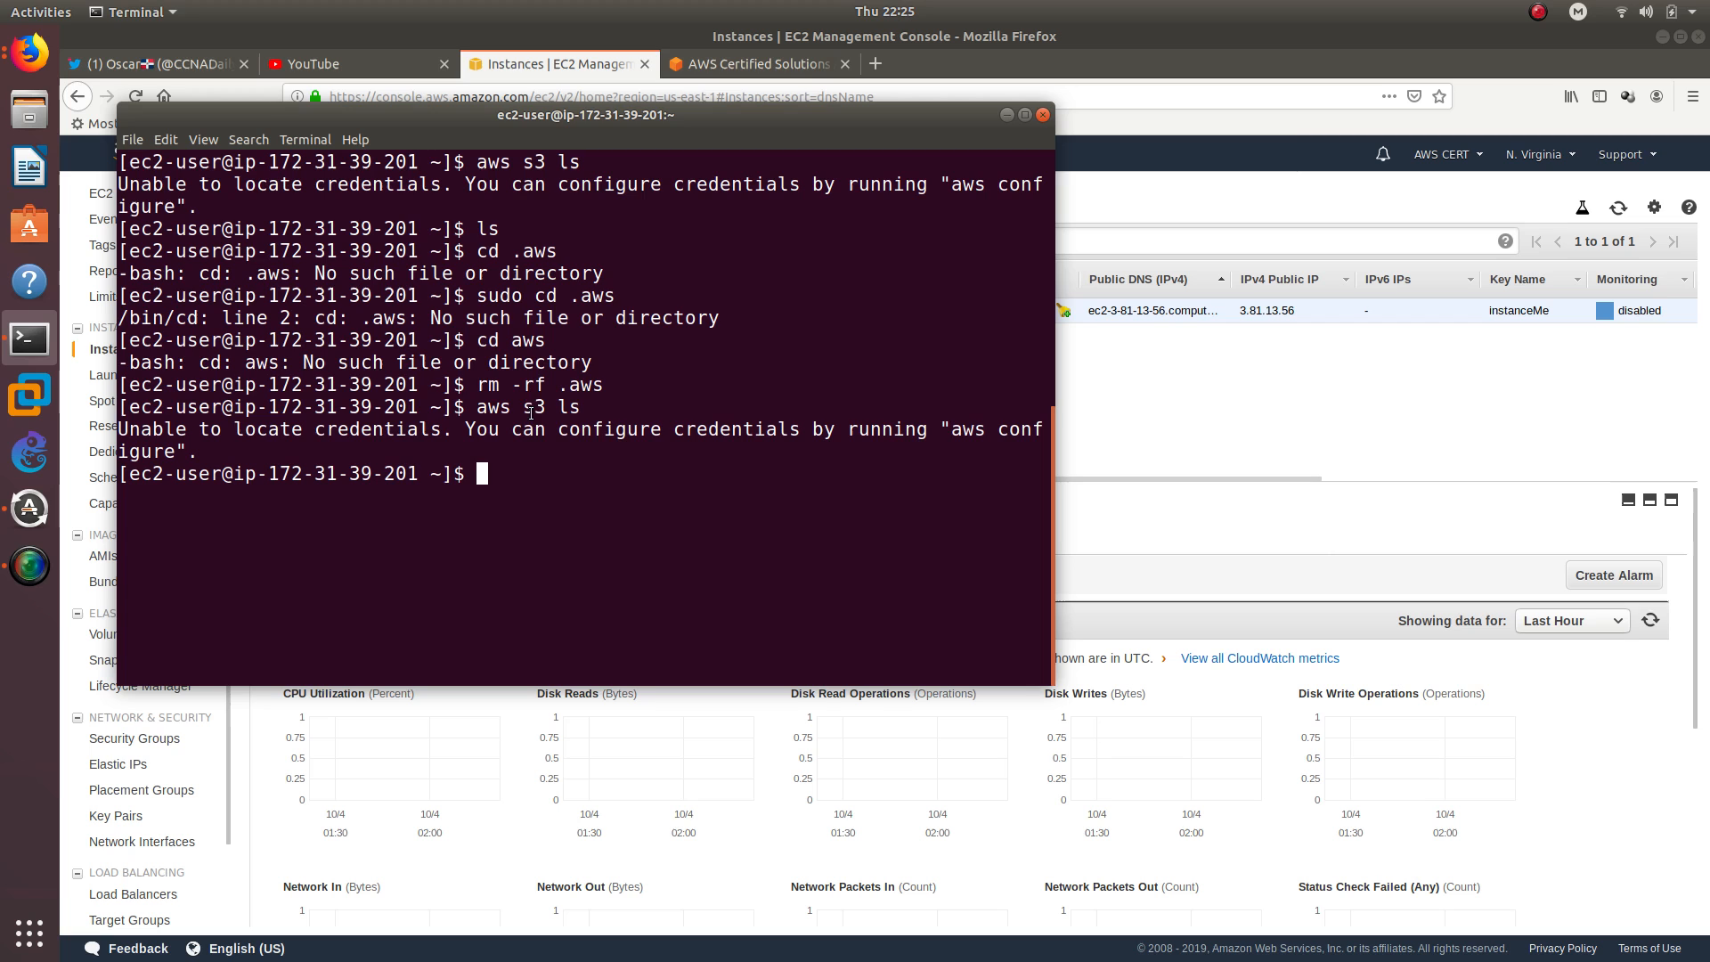
Switch to Firefox, attach the AdminAccess IAM role to the running EC2 instance, and return to Terminal
left_click(1141, 388)
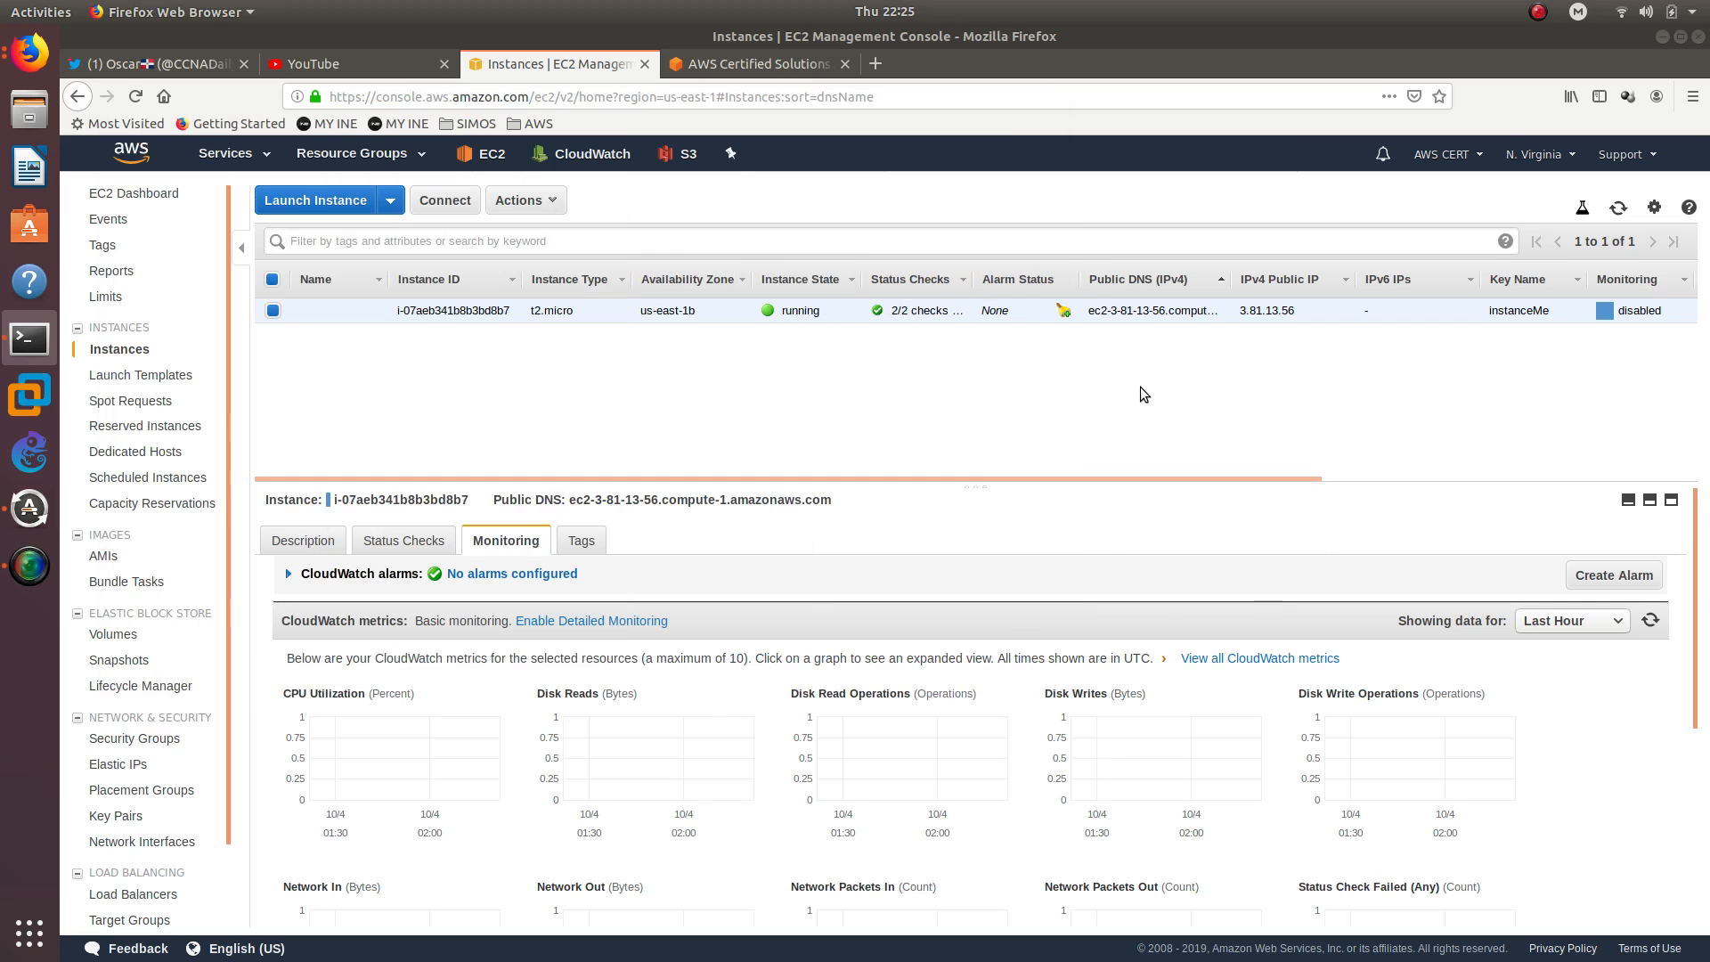
right_click(406, 318)
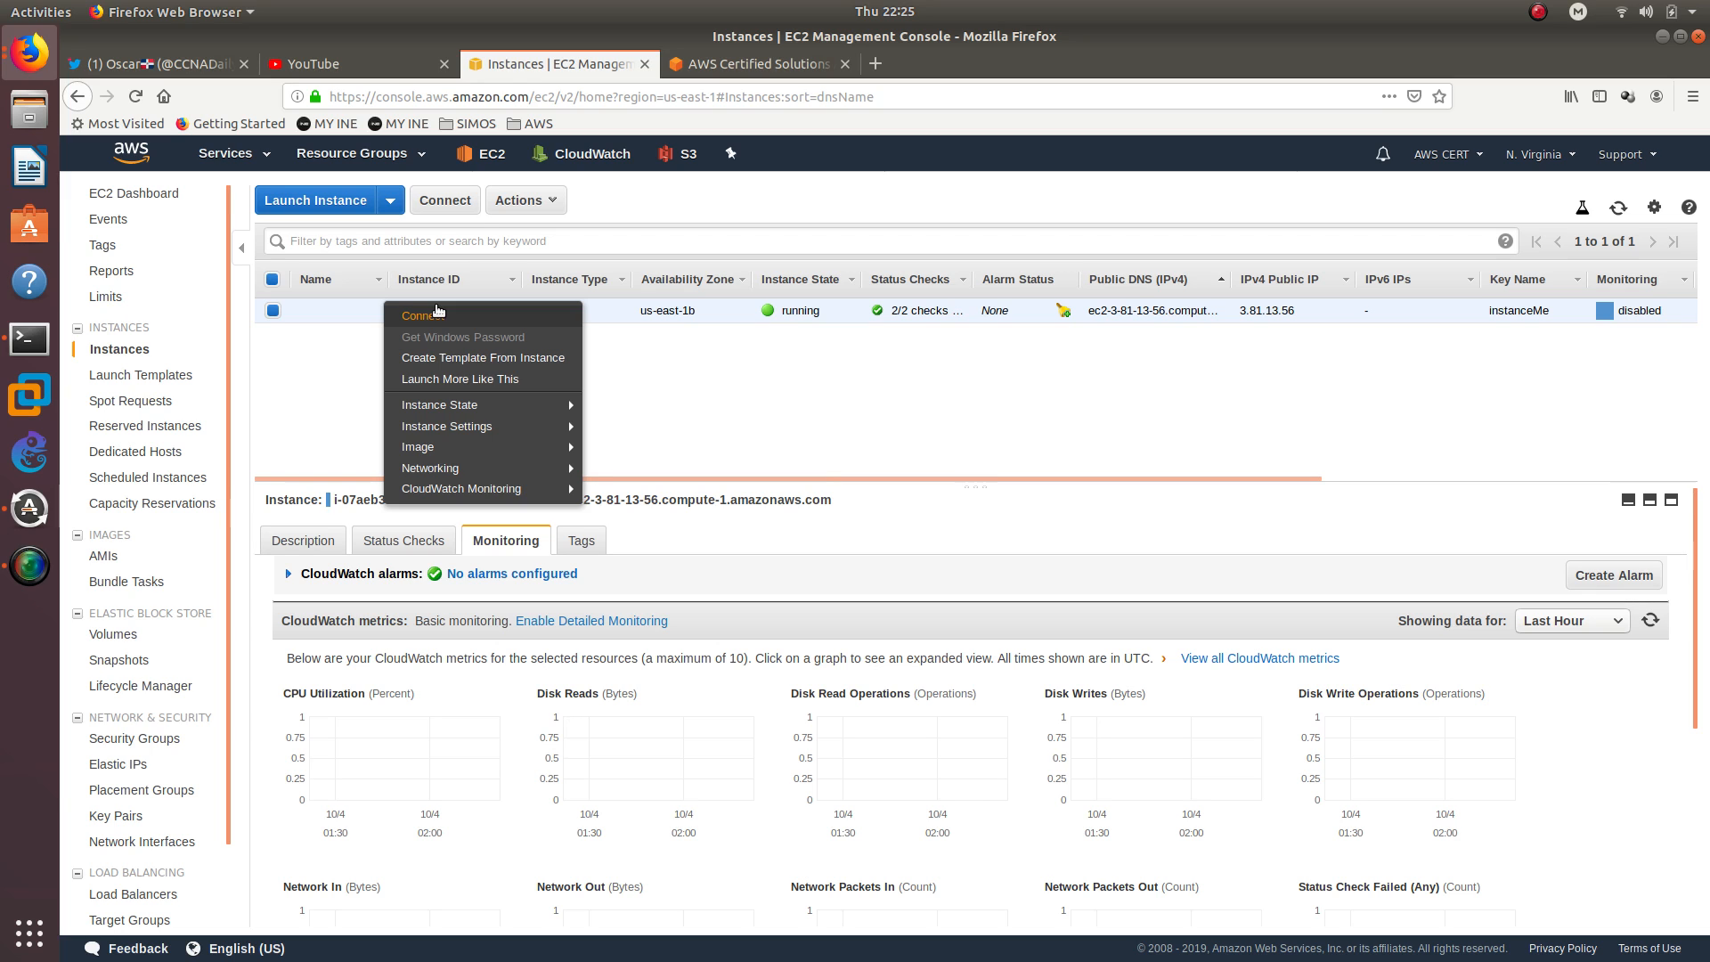
mouse_move(532, 400)
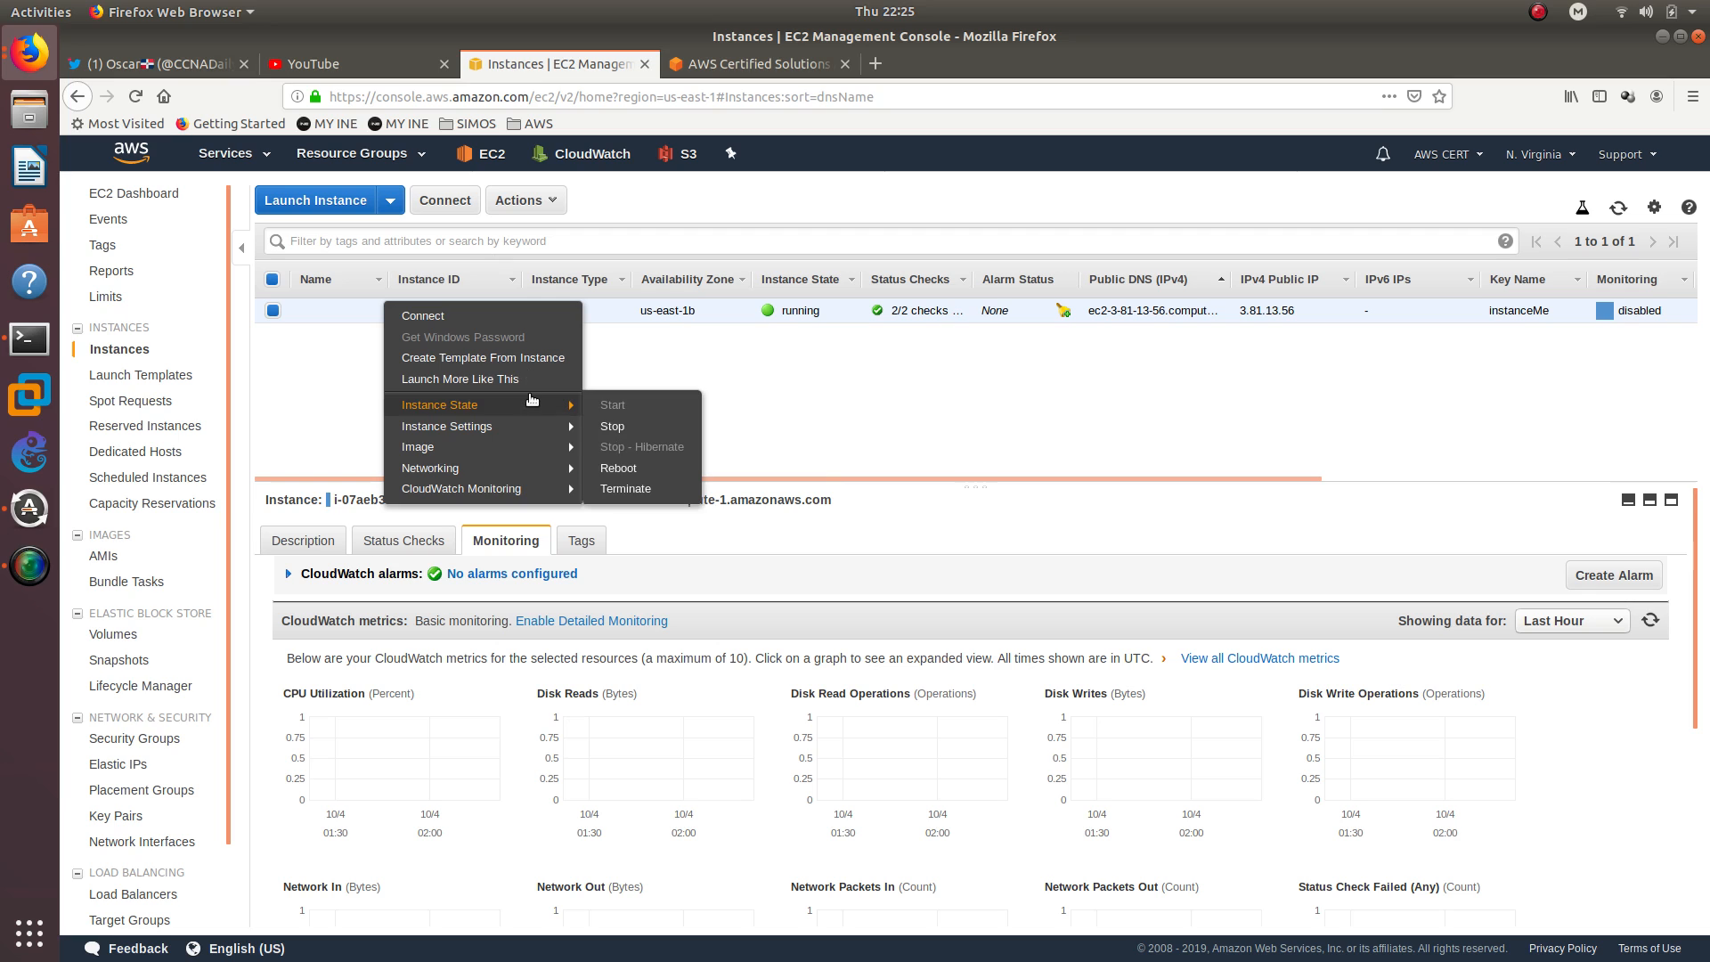
mouse_move(543, 429)
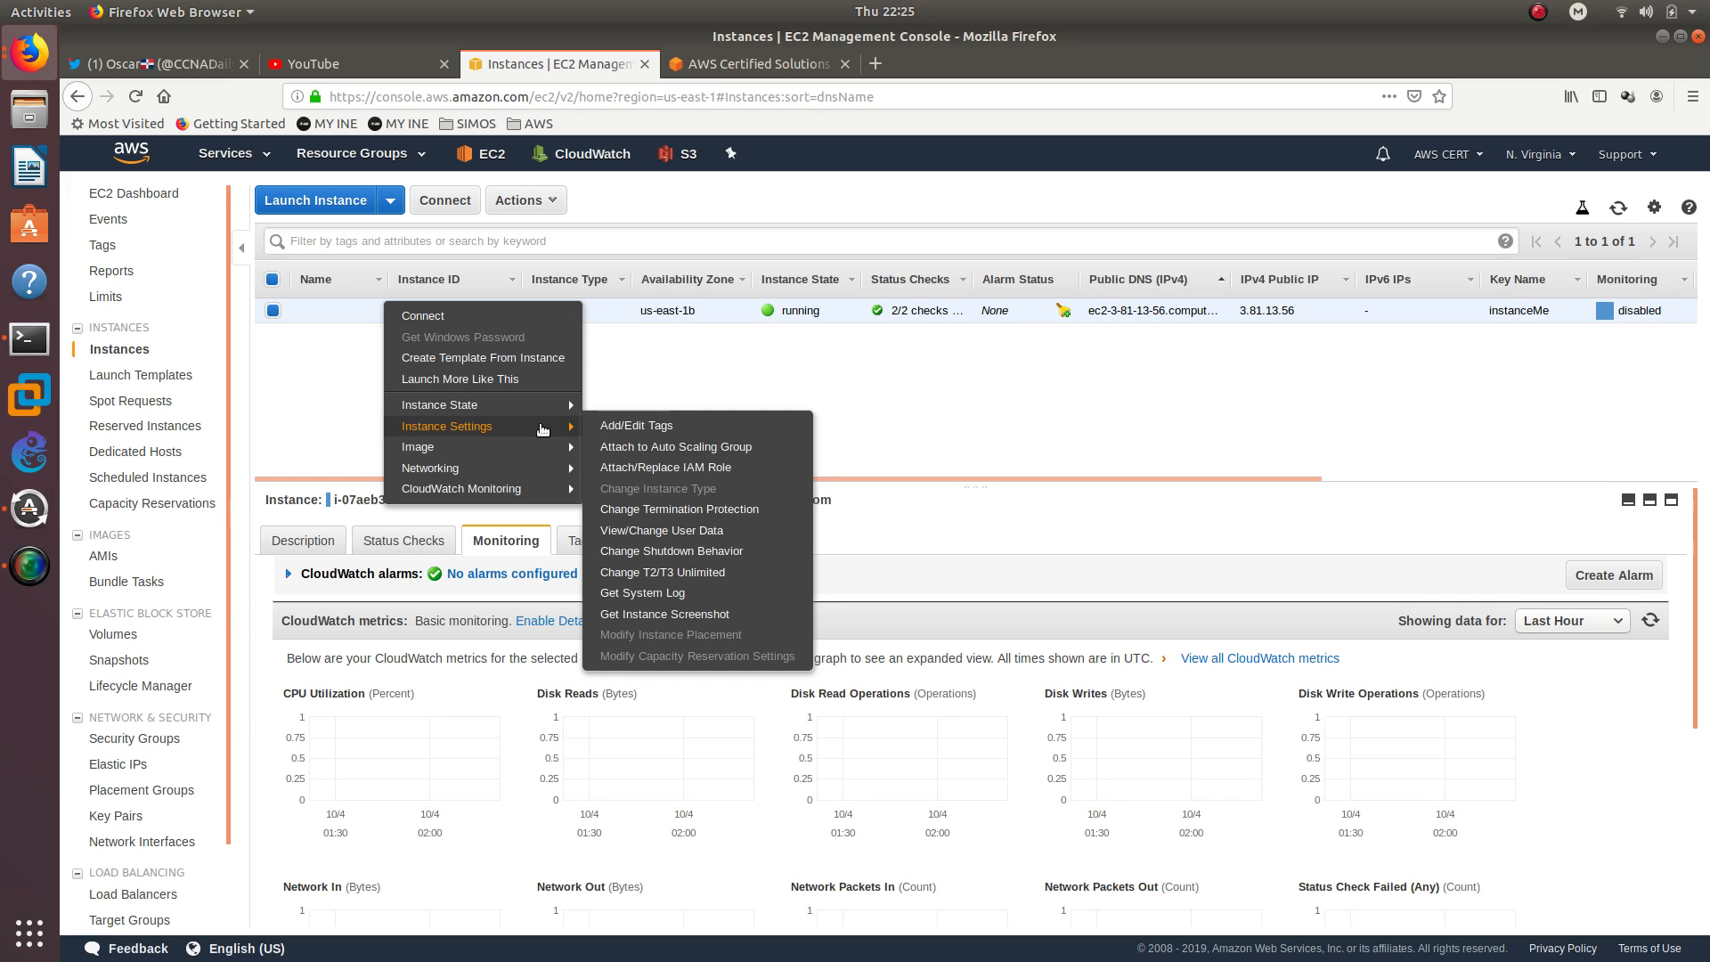
left_click(672, 473)
left_click(414, 383)
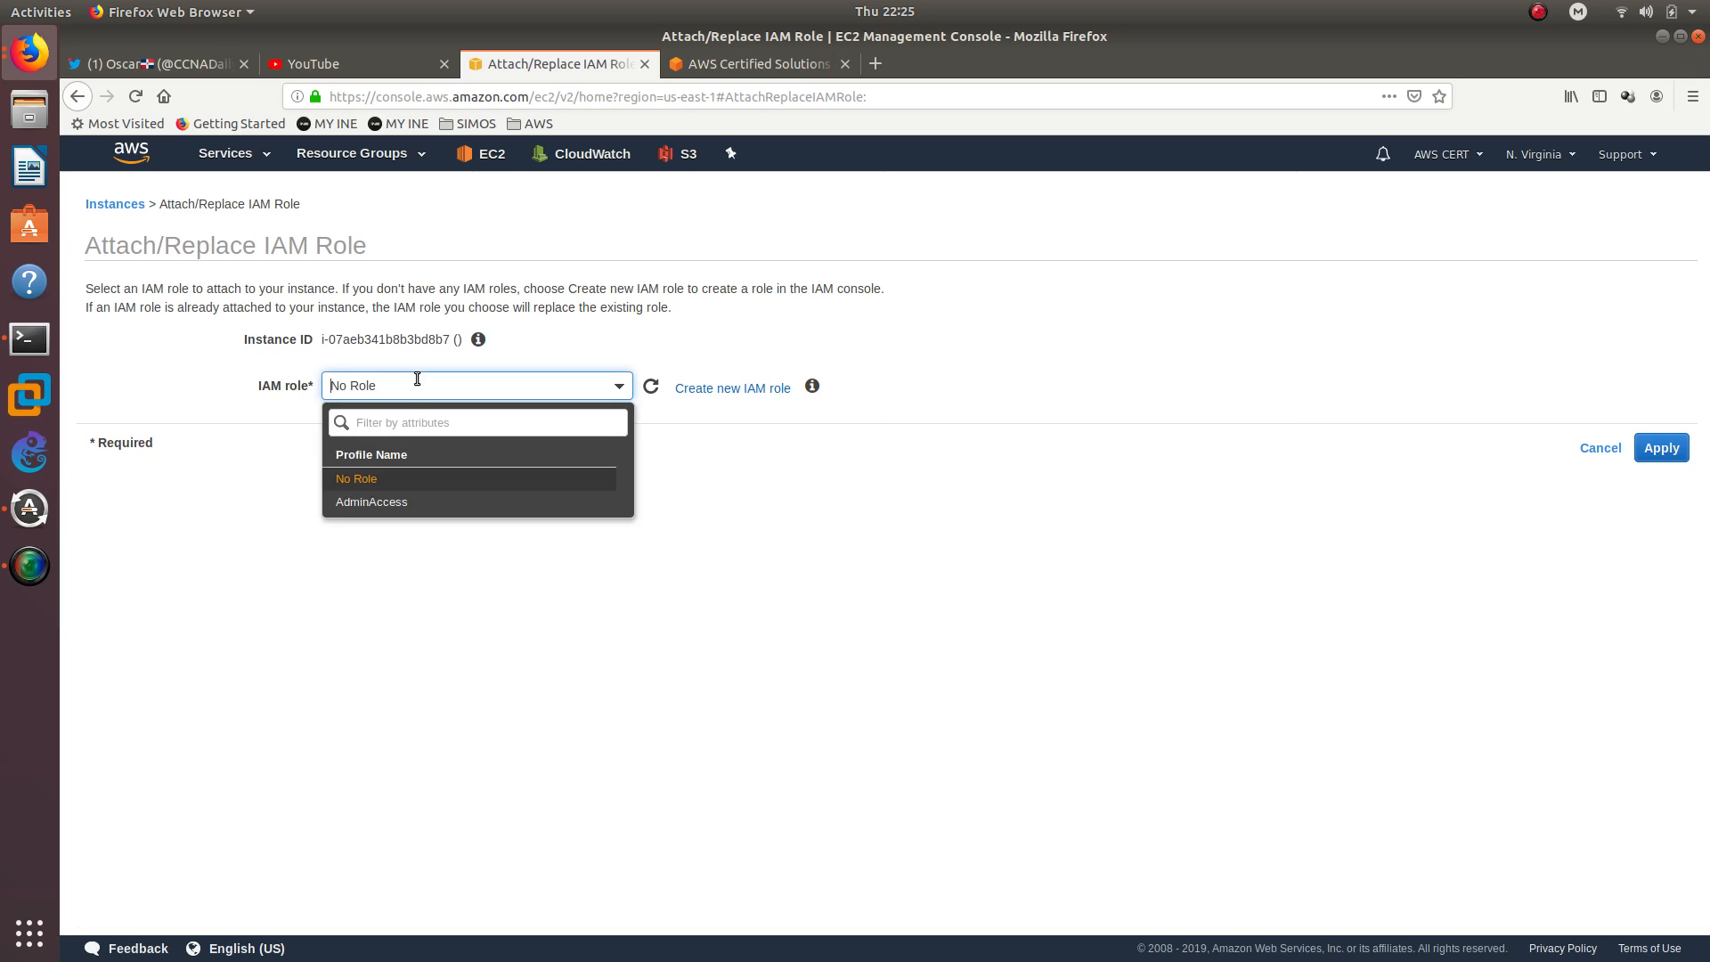
left_click(383, 501)
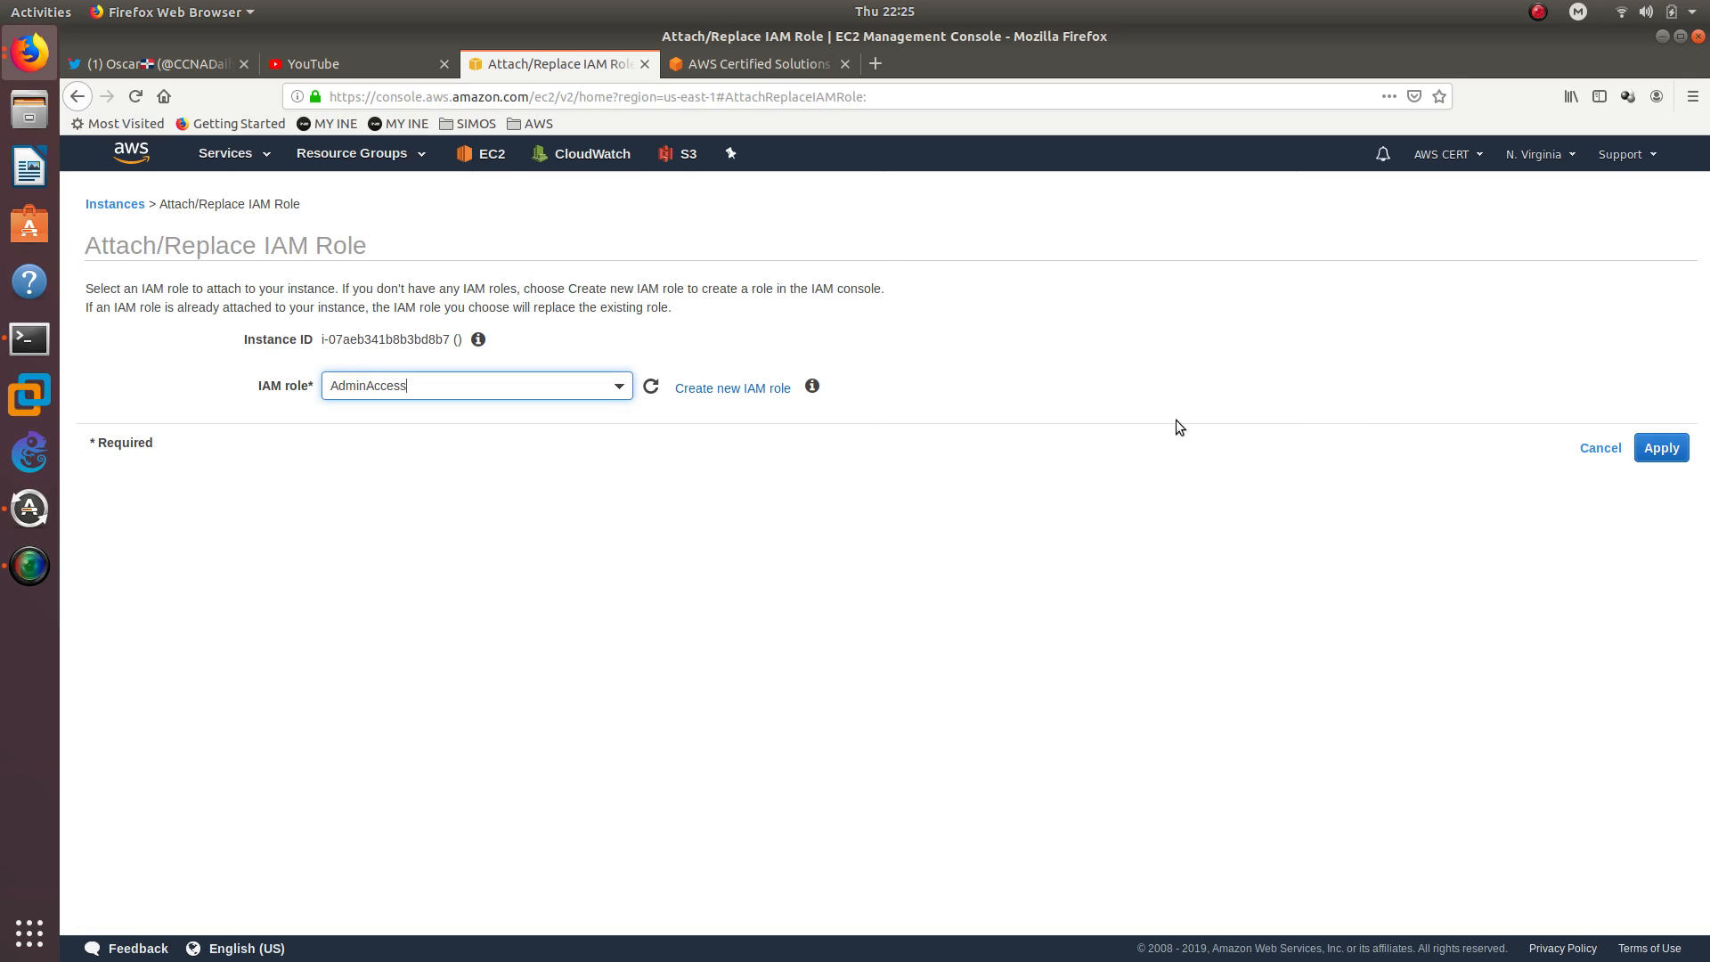
left_click(1664, 456)
left_click(892, 355)
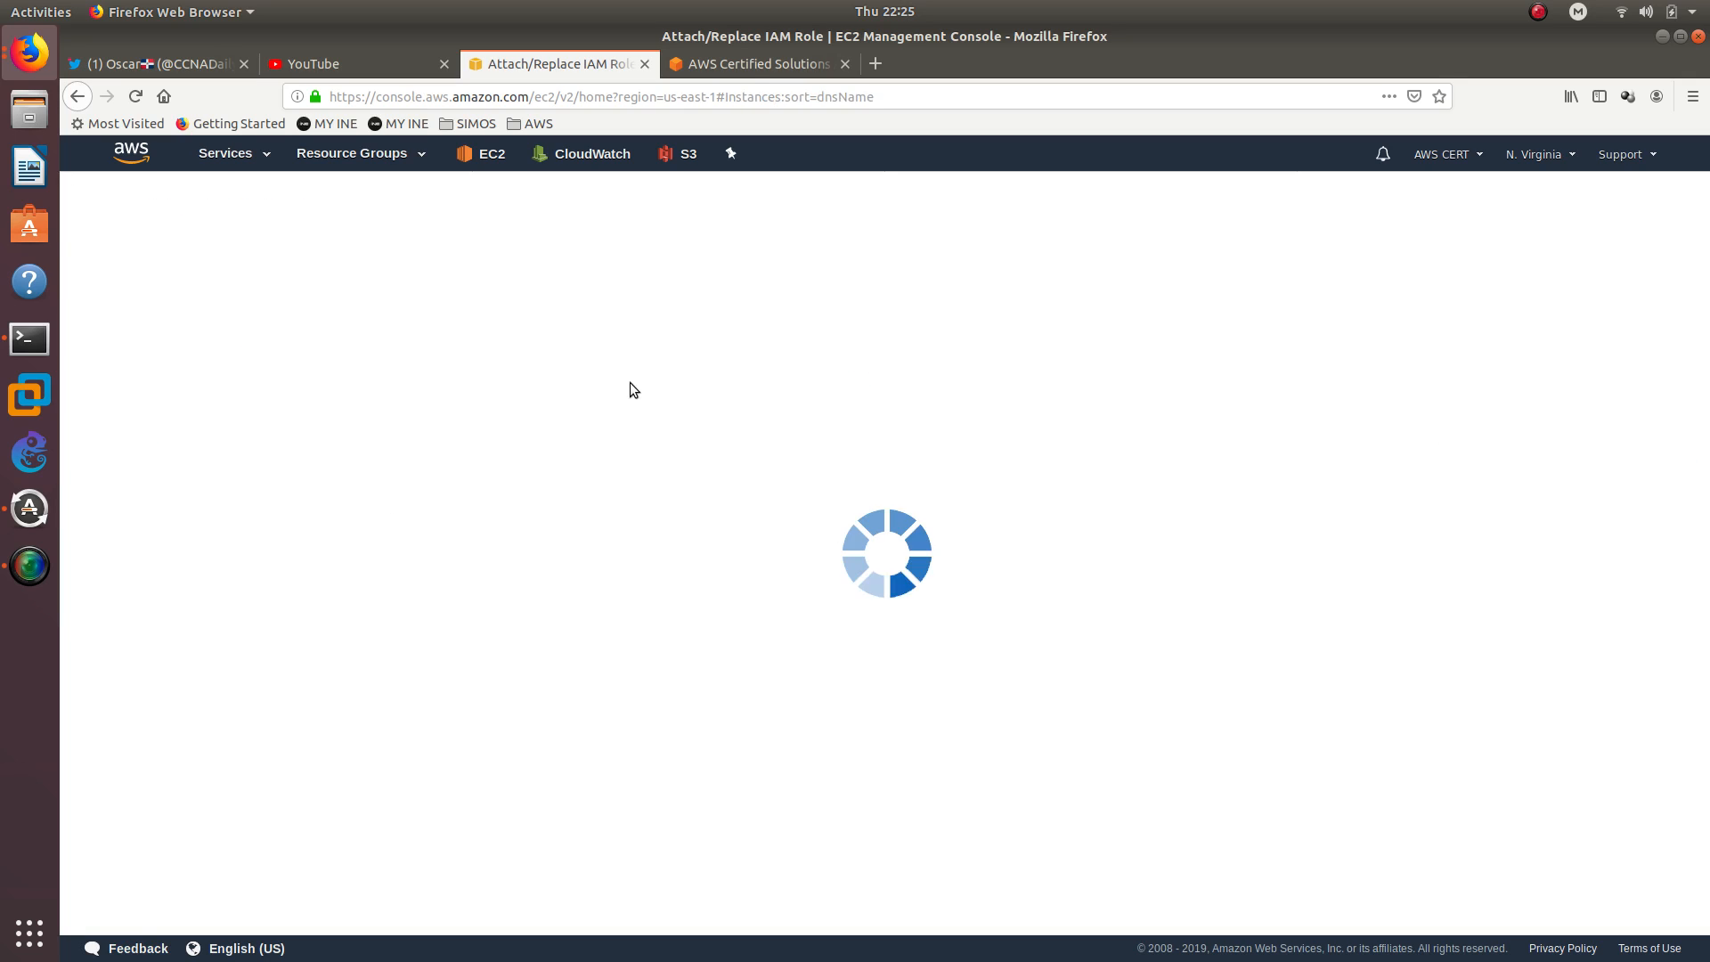
key("alt+Tab")
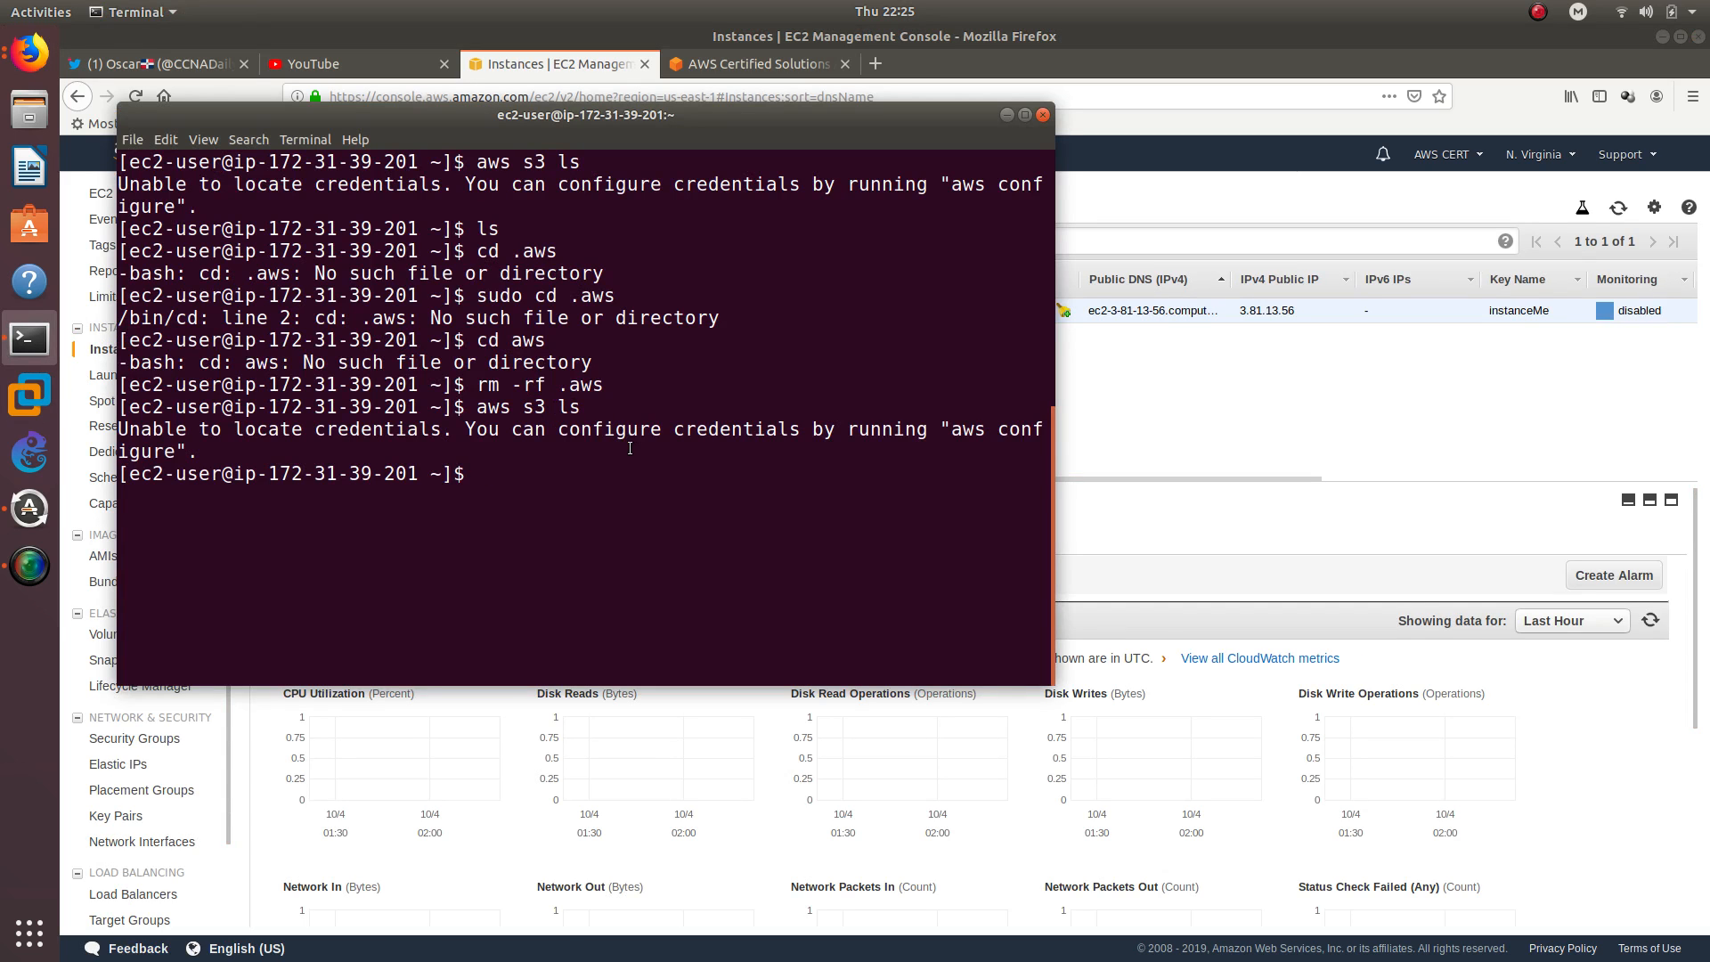
Rerun aws s3 ls on the instance and highlight its output
key("Up")
key("Up")
key("Up")
key("Down")
key("Down")
key("Return")
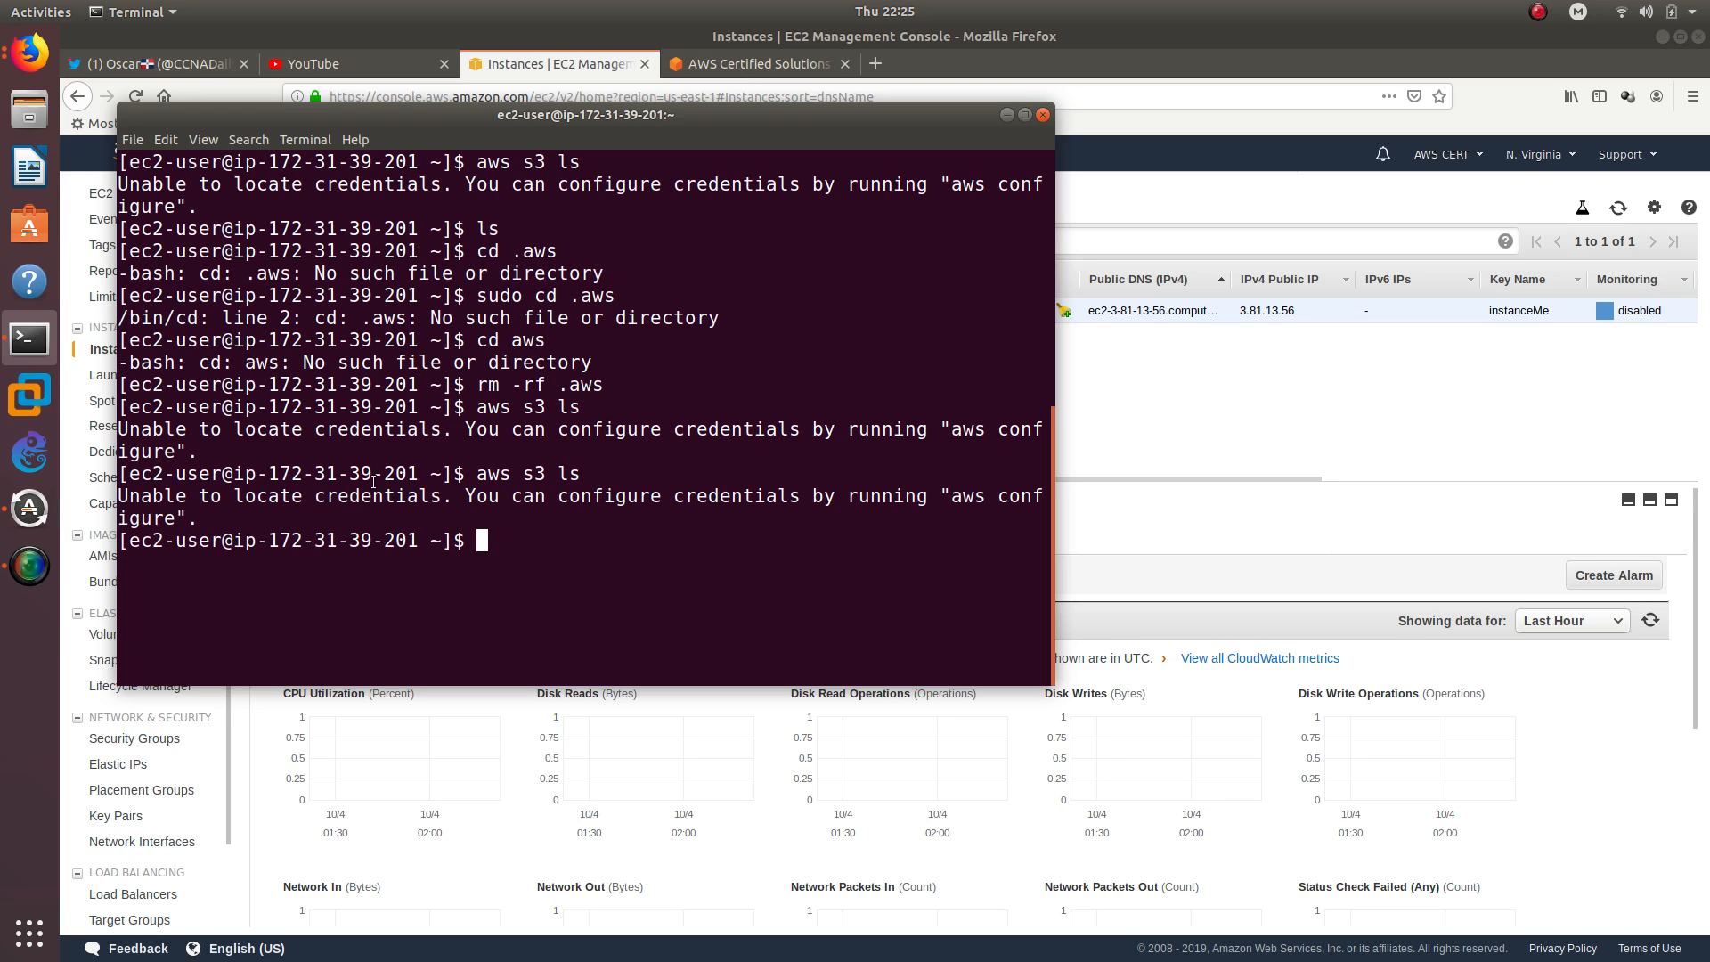
triple_click(295, 498)
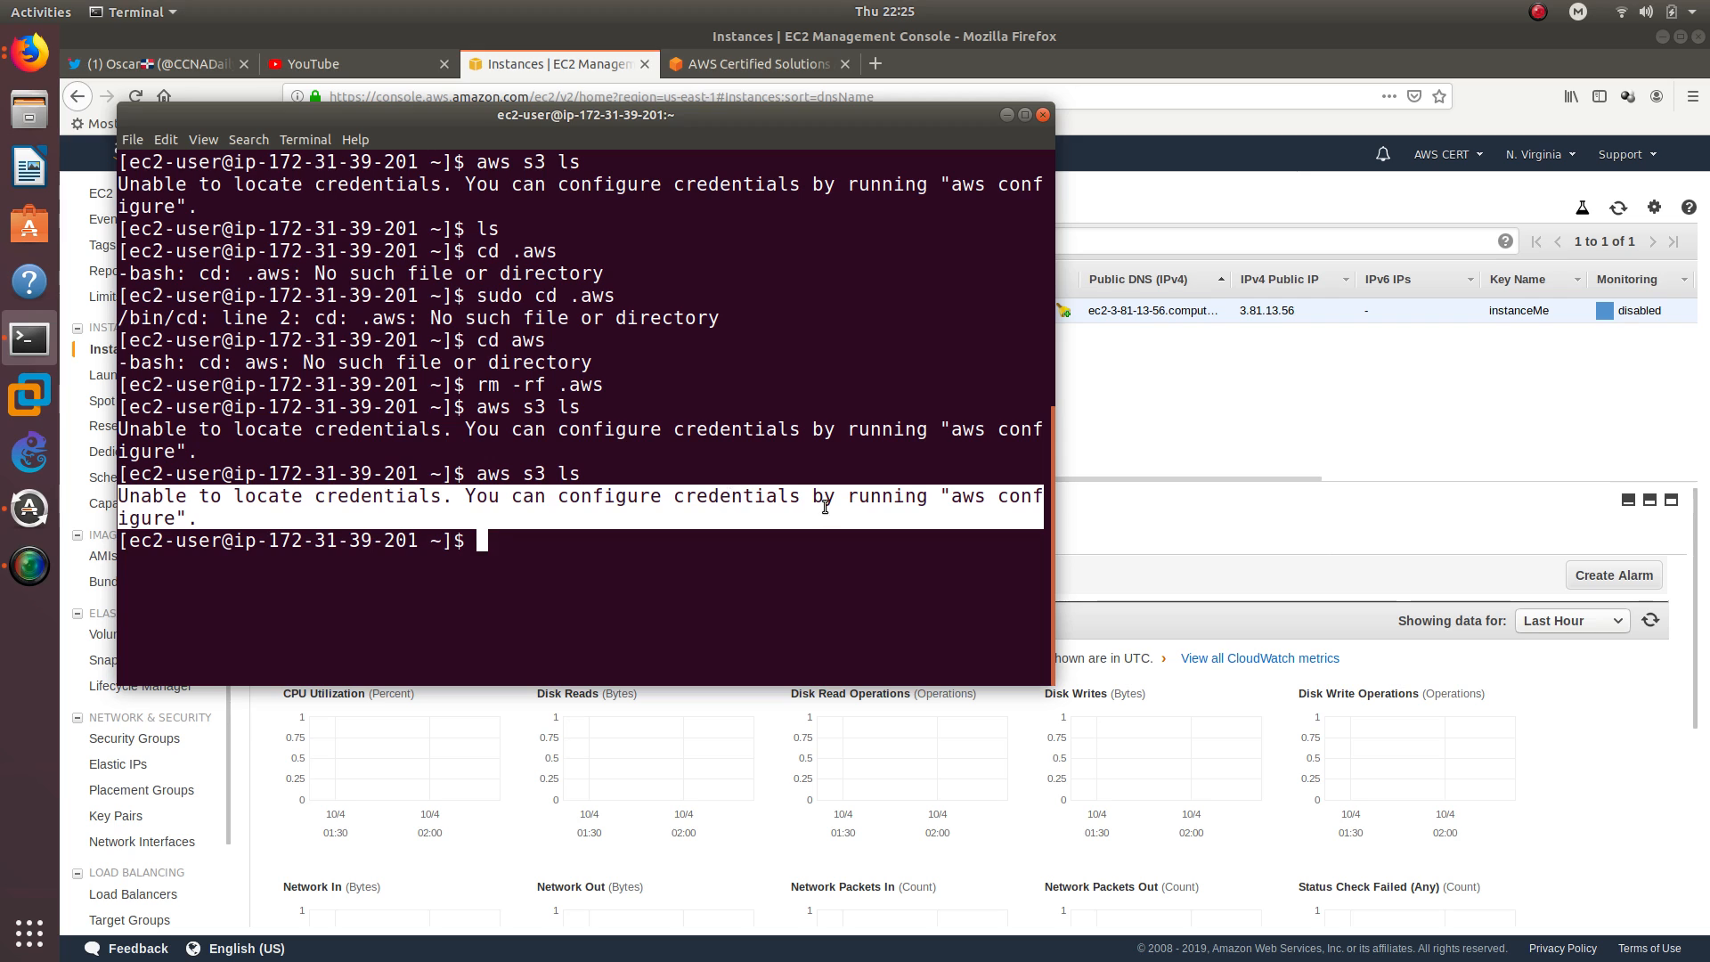
Start aws configure and abort it at the access key ID prompt without entering credentials
left_click(707, 544)
type("aws con")
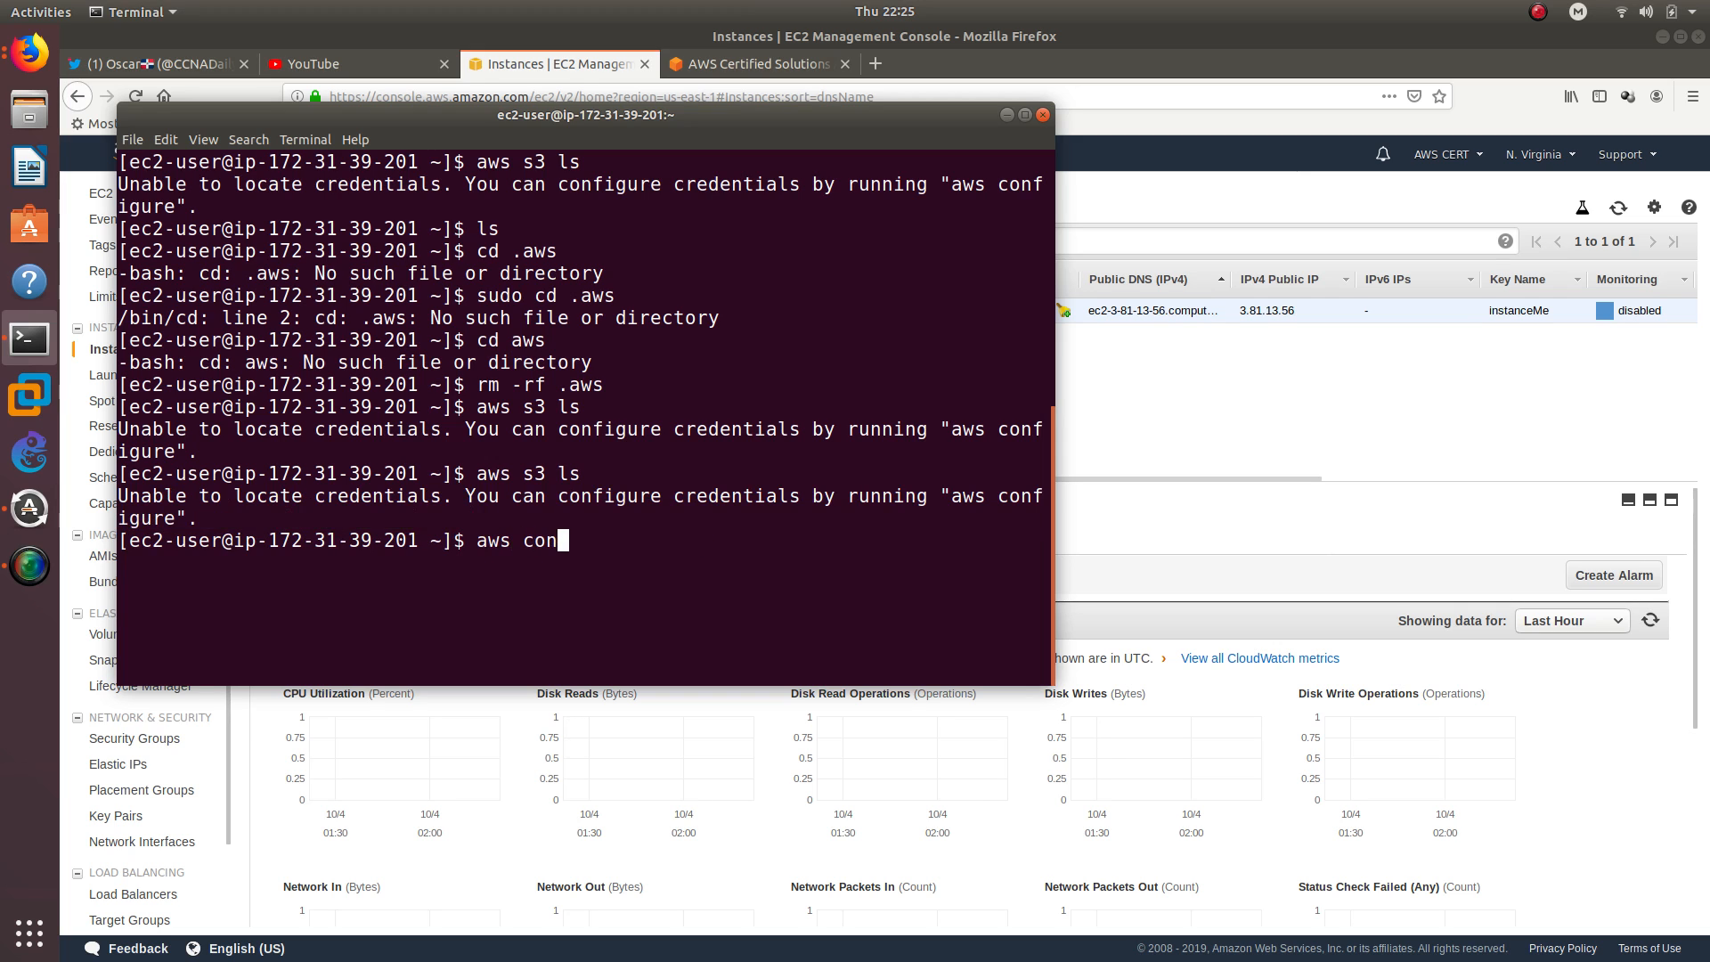
type("figure")
key("Return")
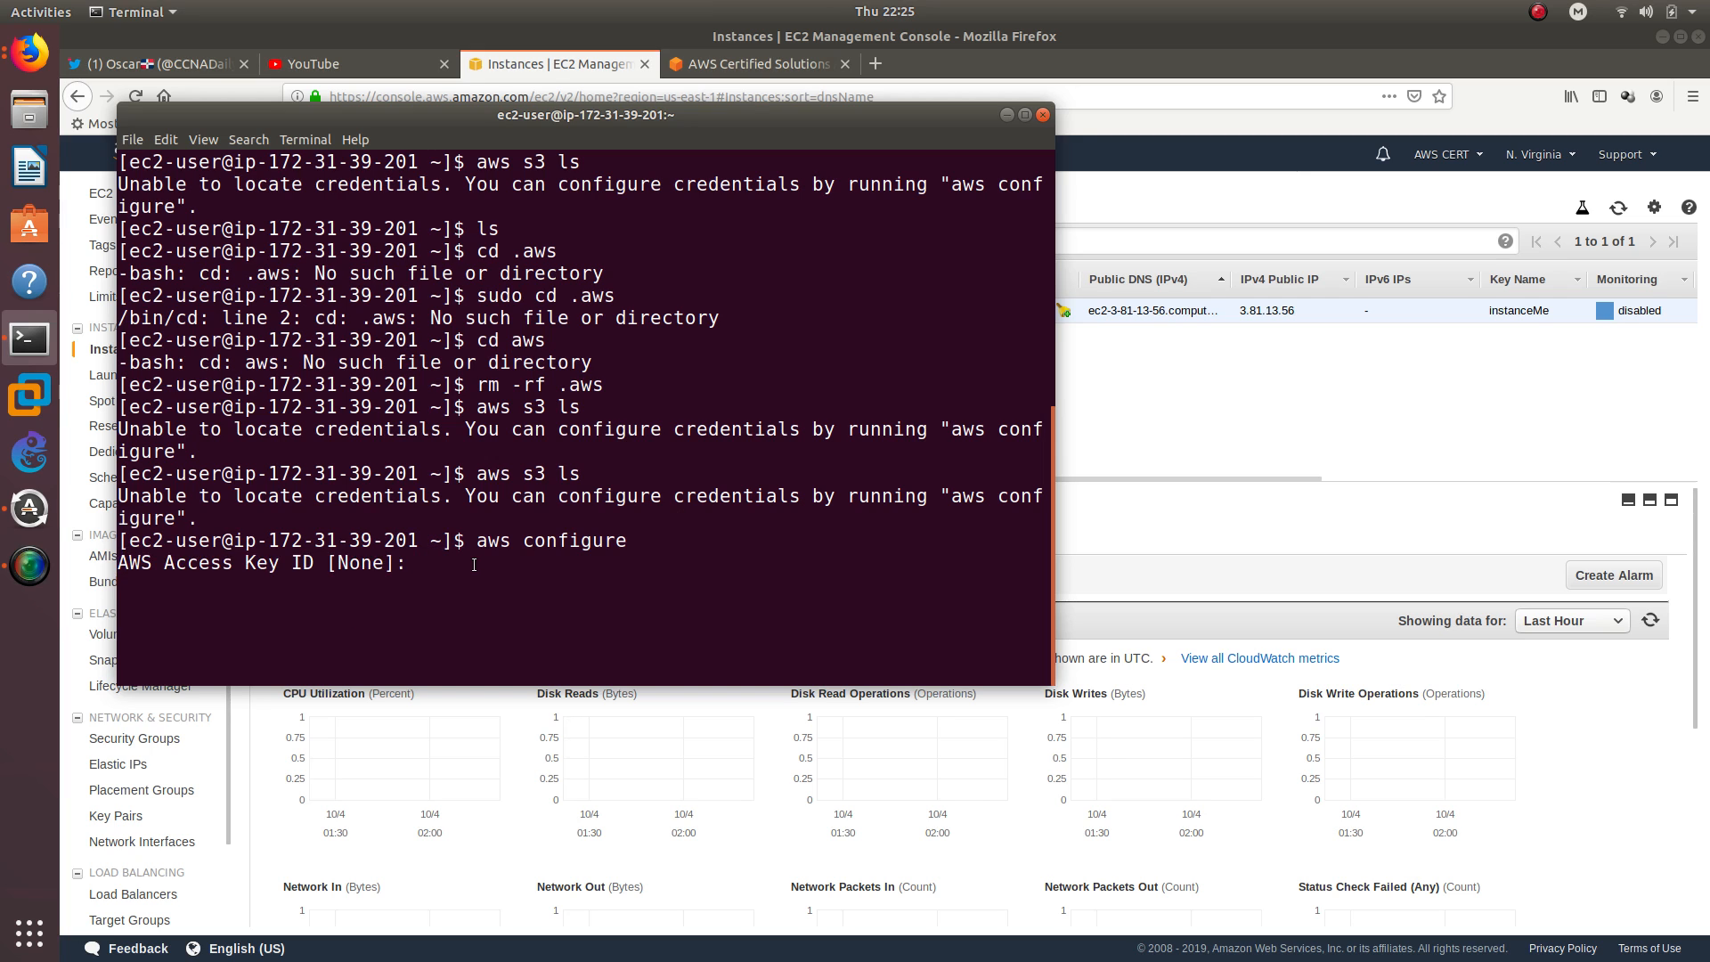
key("ctrl+c")
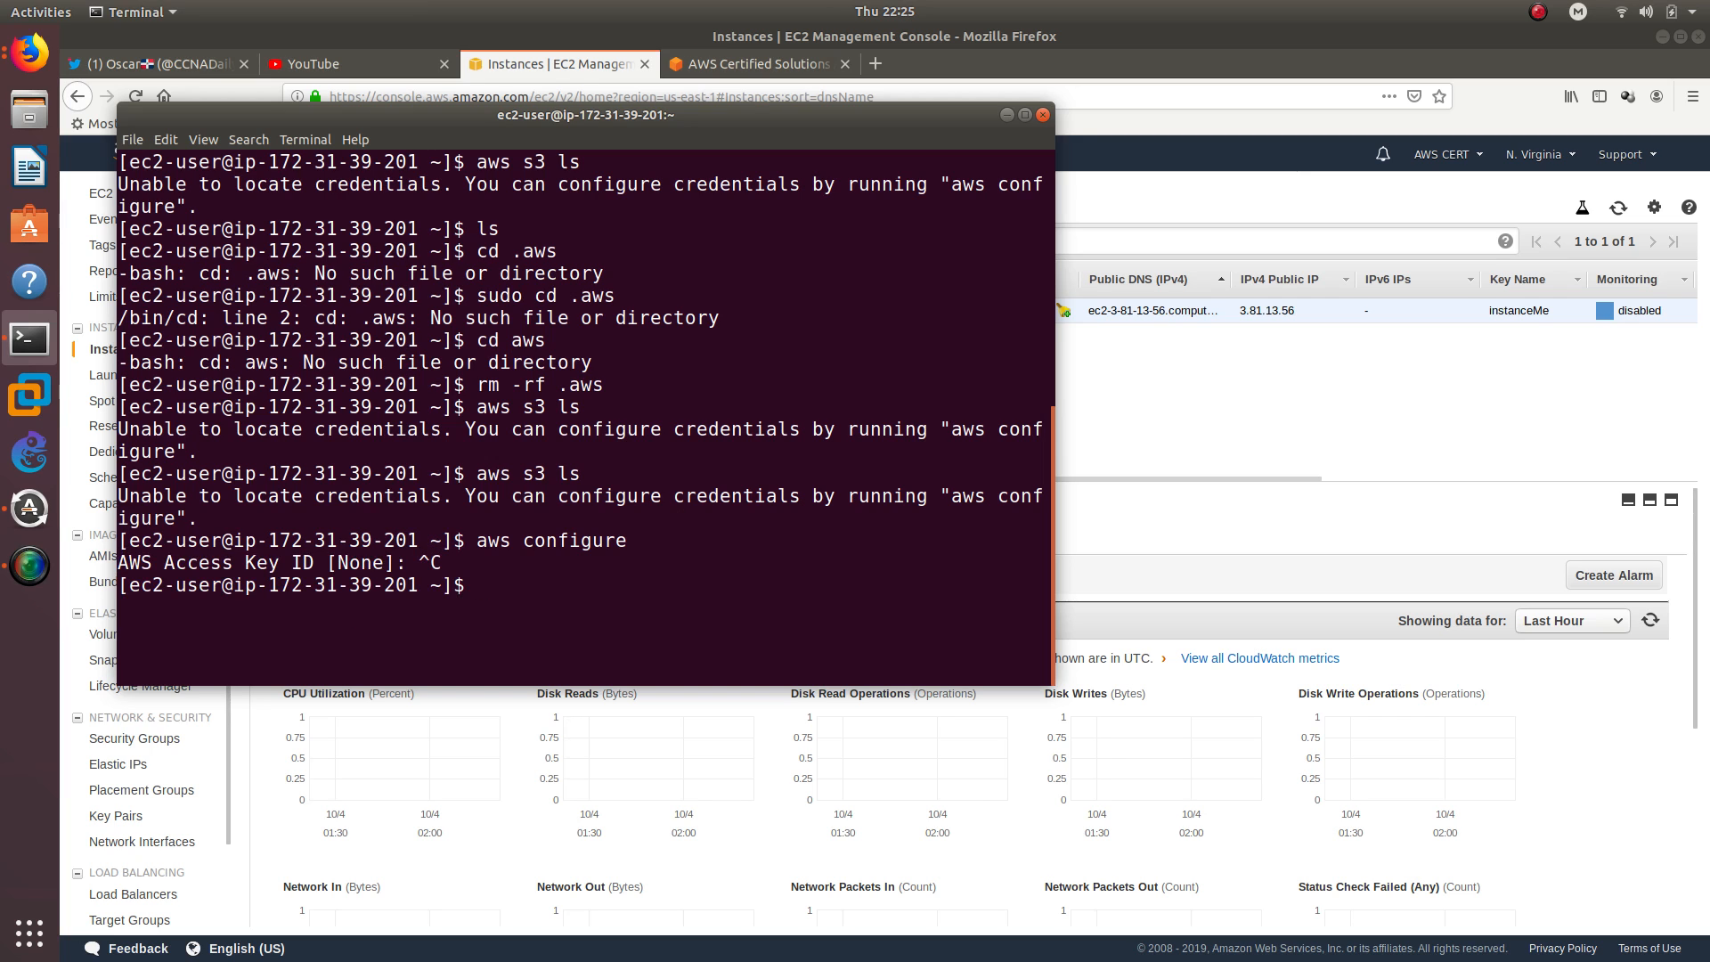
Run aws s3 ls again, reposition the terminal window and highlight the bucket listing
key("Up")
key("Up")
key("Return")
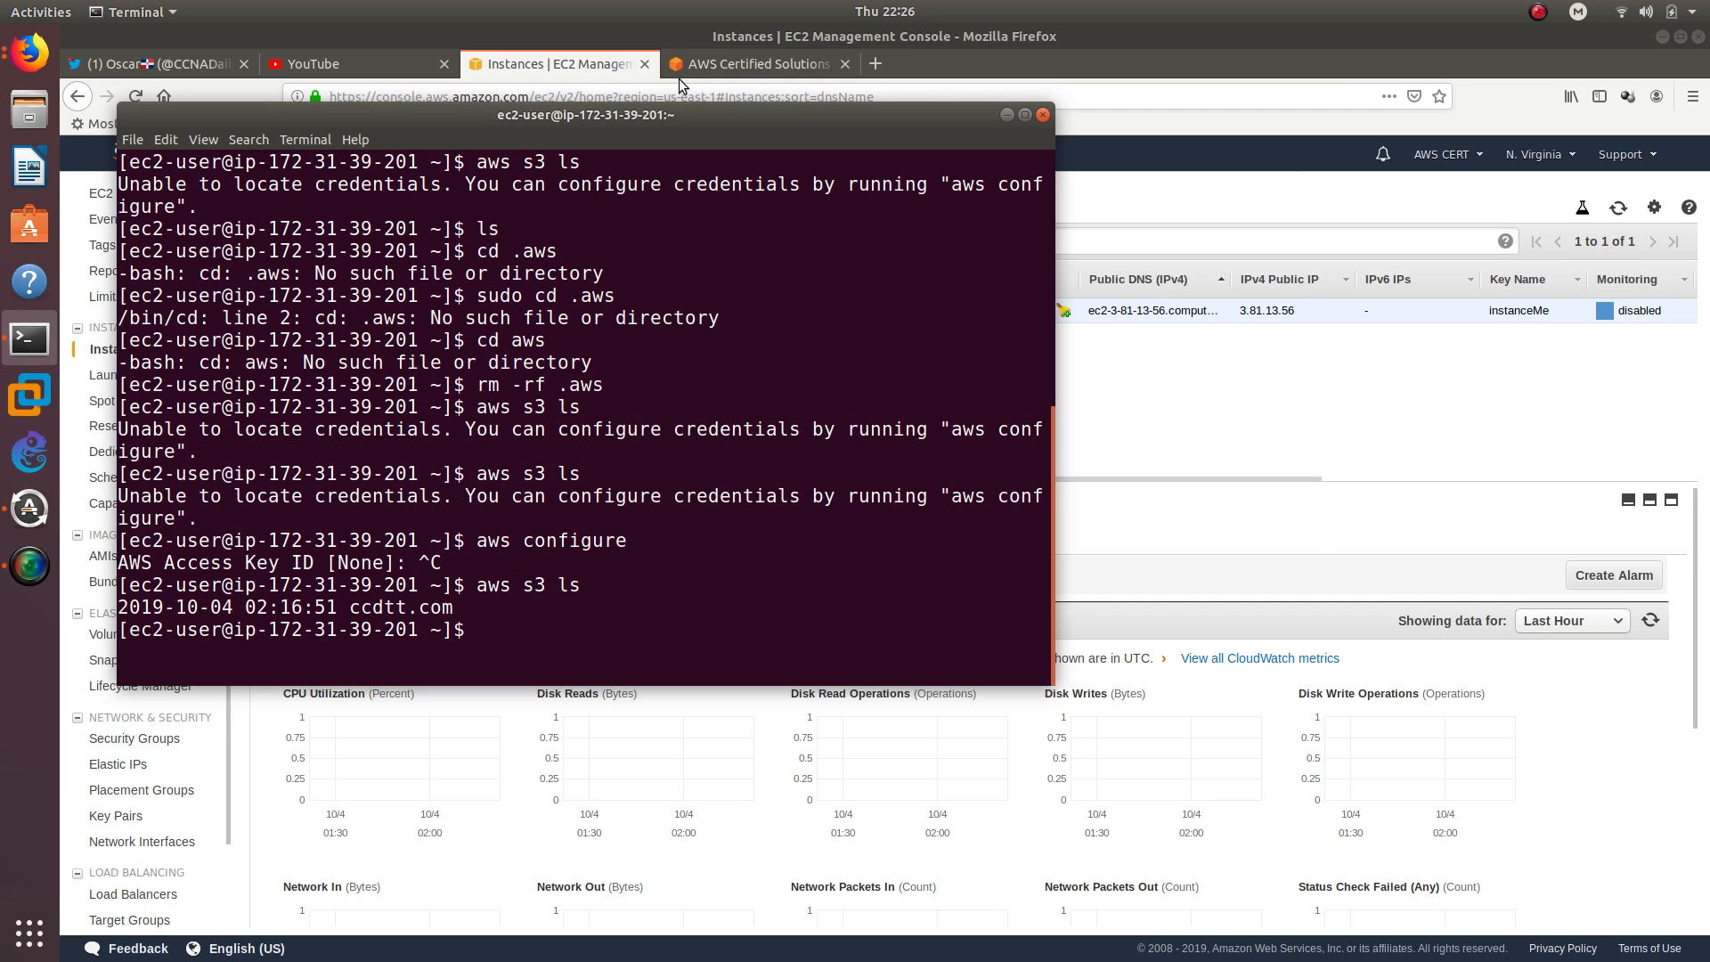
left_click_drag(637, 120, 1034, 193)
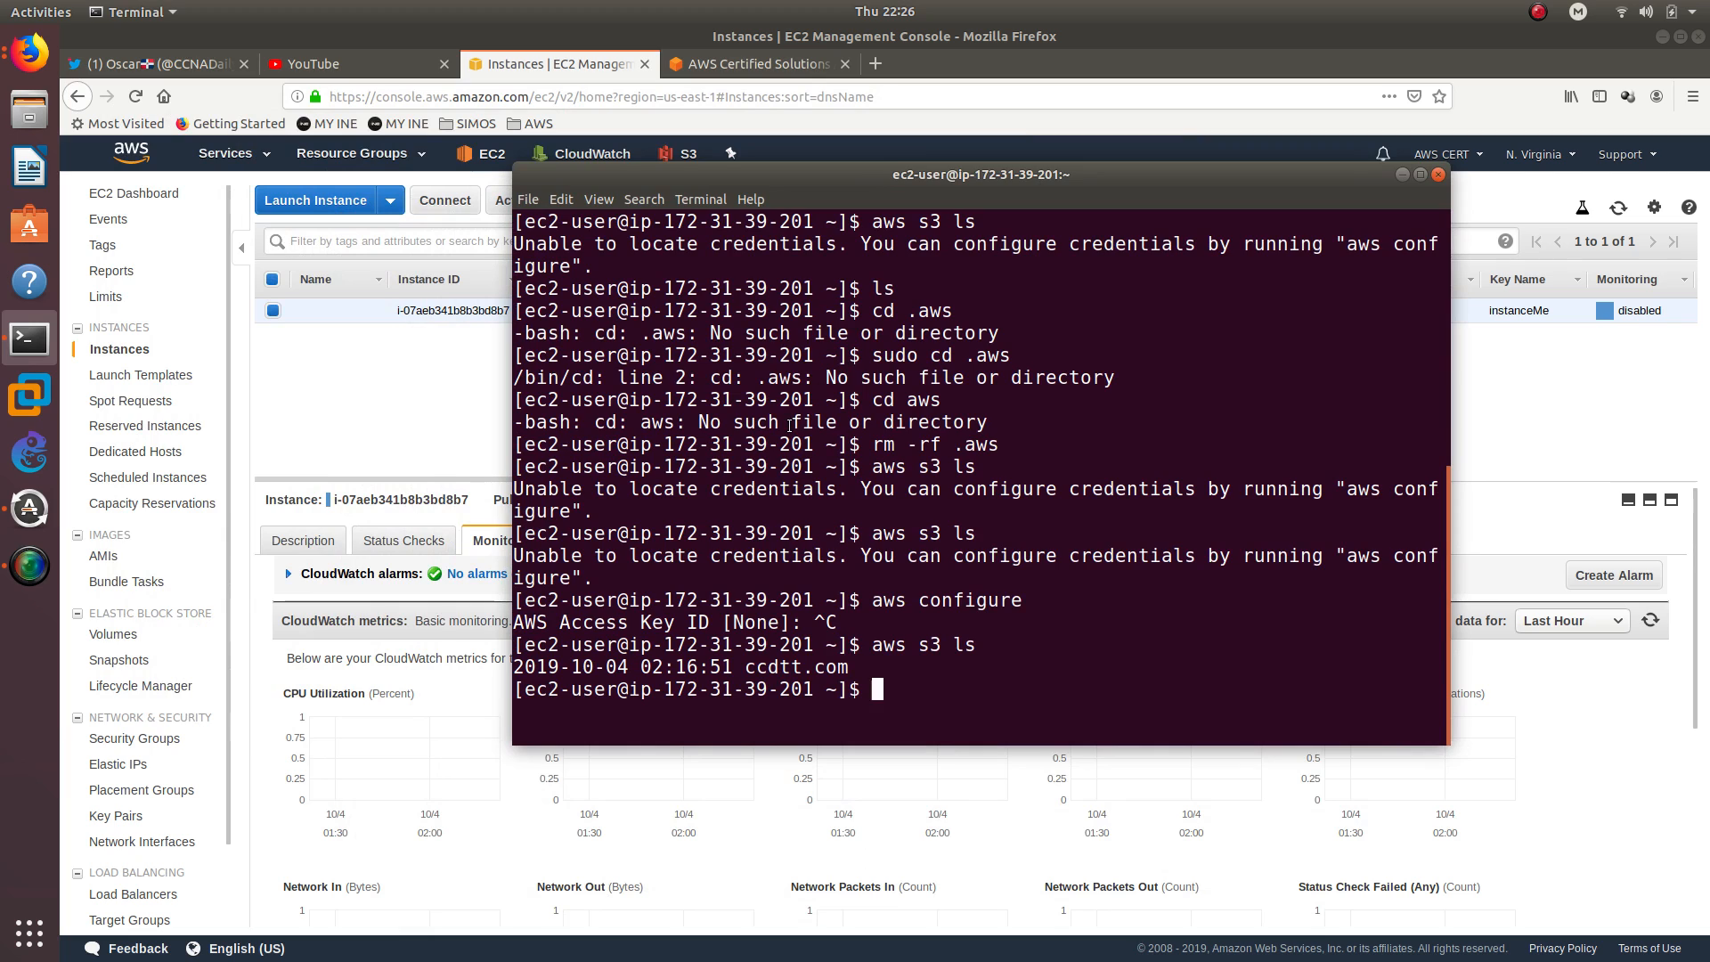
triple_click(703, 666)
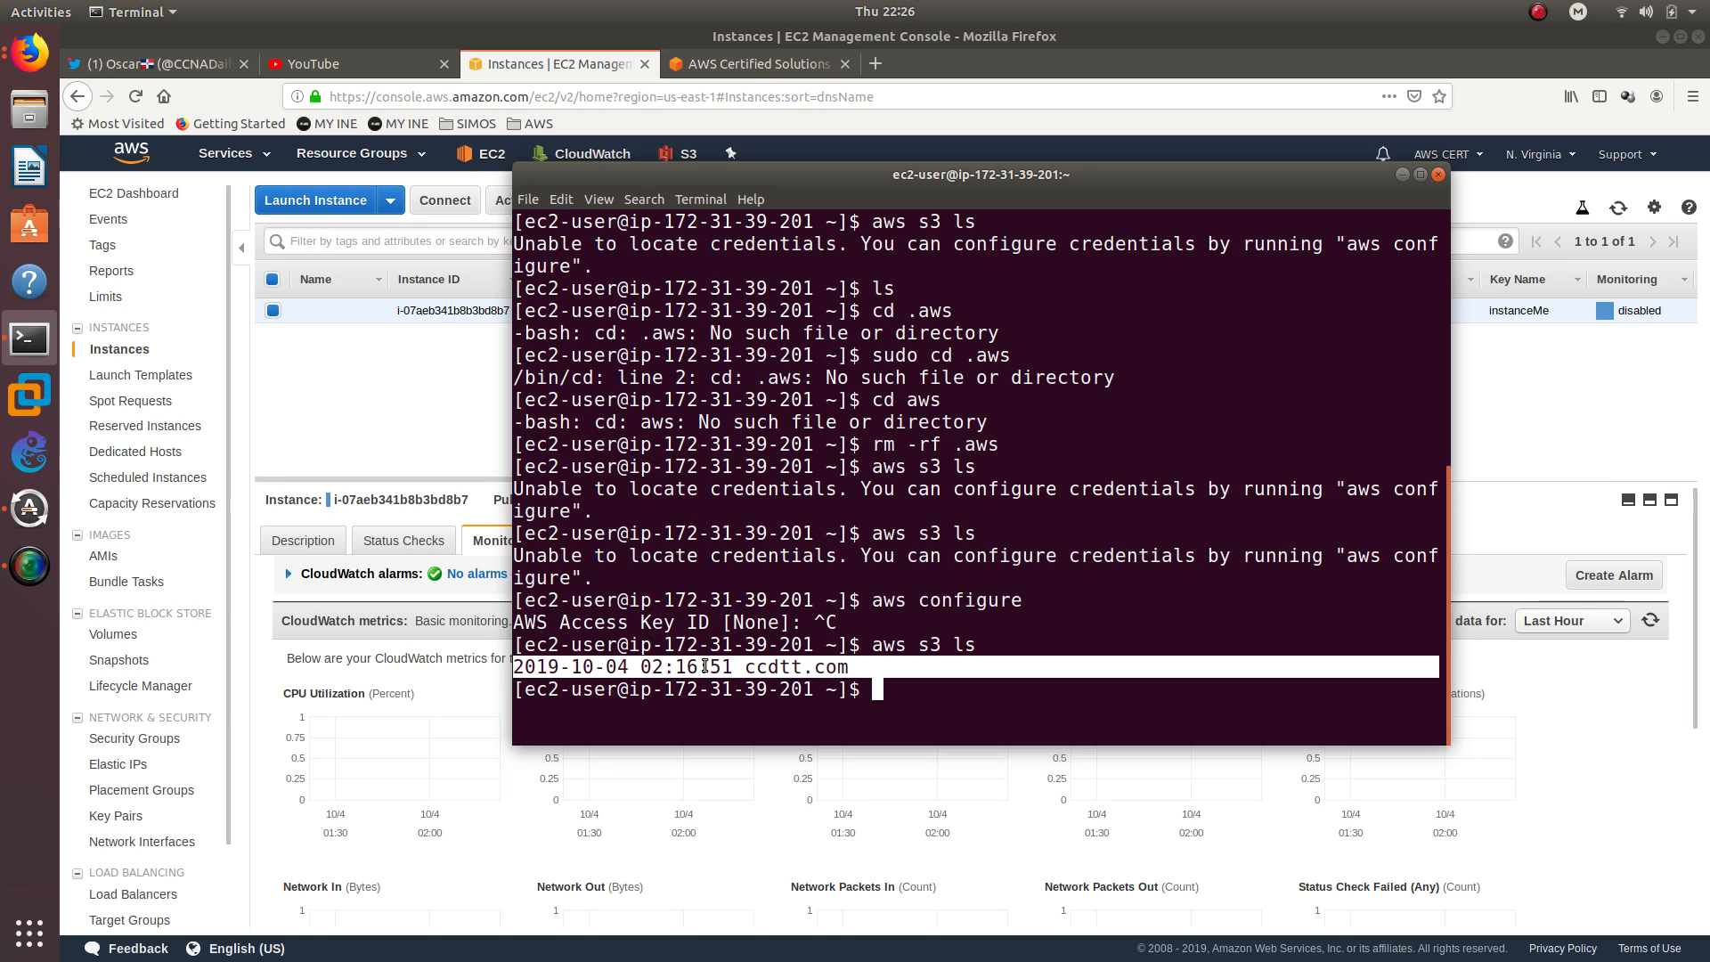
double_click(928, 644)
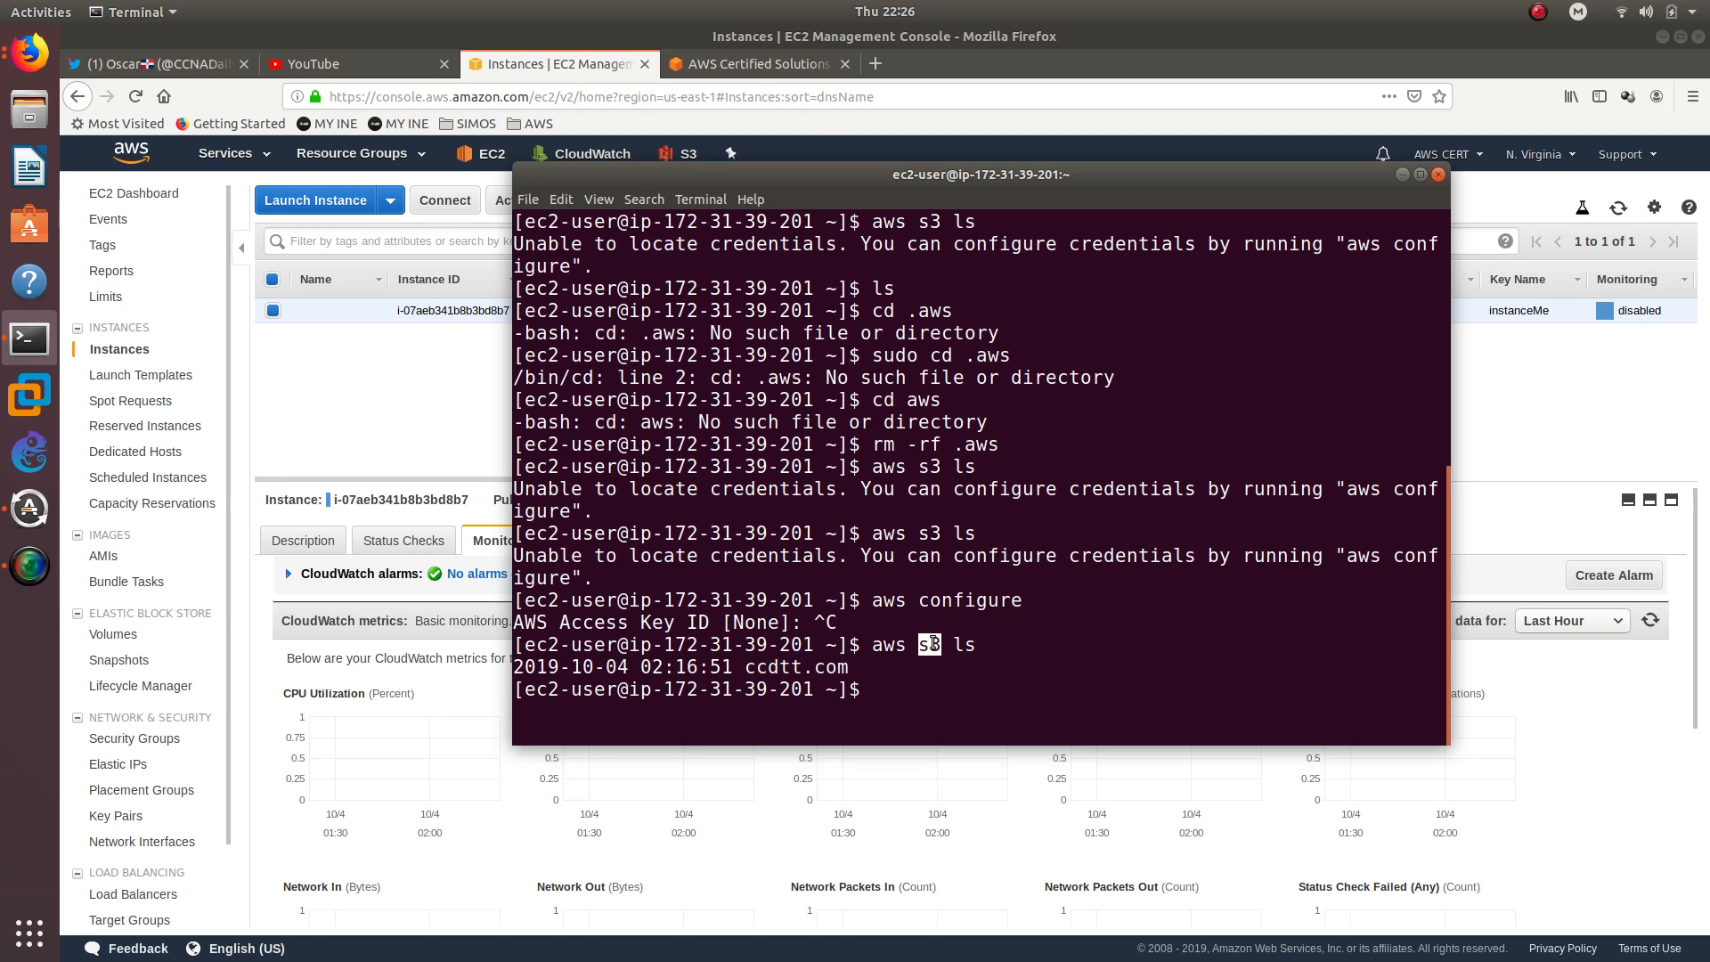
mouse_move(873, 179)
left_mouse_down()
mouse_move(909, 178)
mouse_move(861, 155)
left_mouse_up()
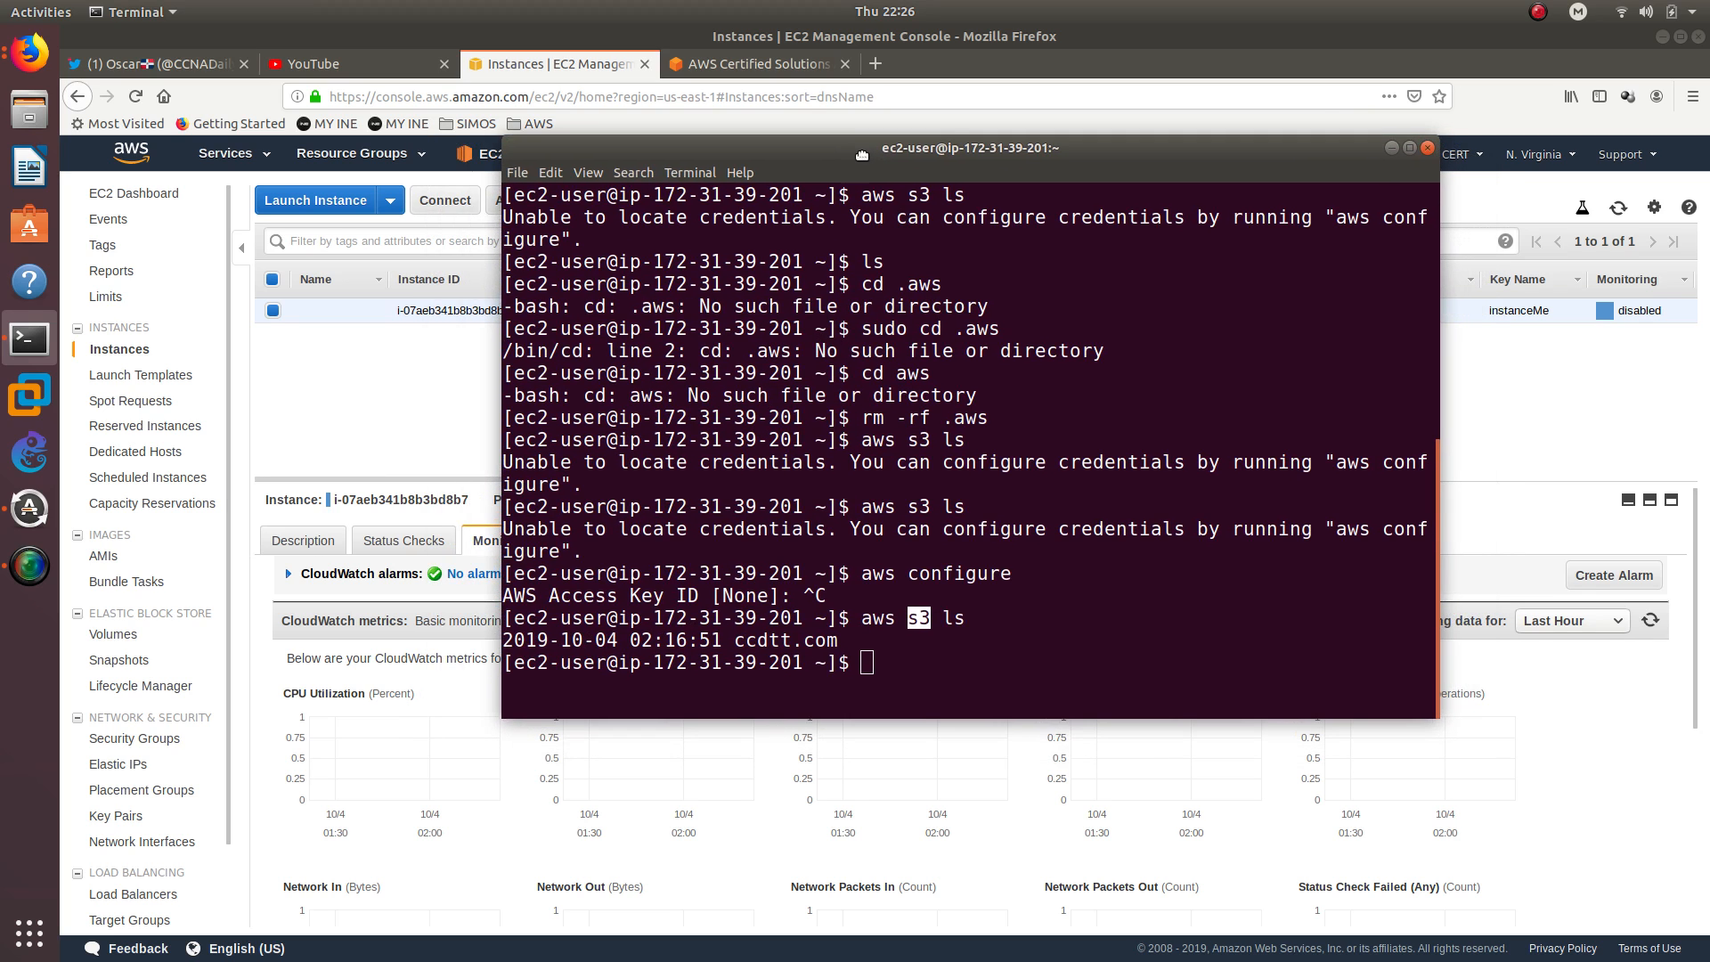
triple_click(710, 641)
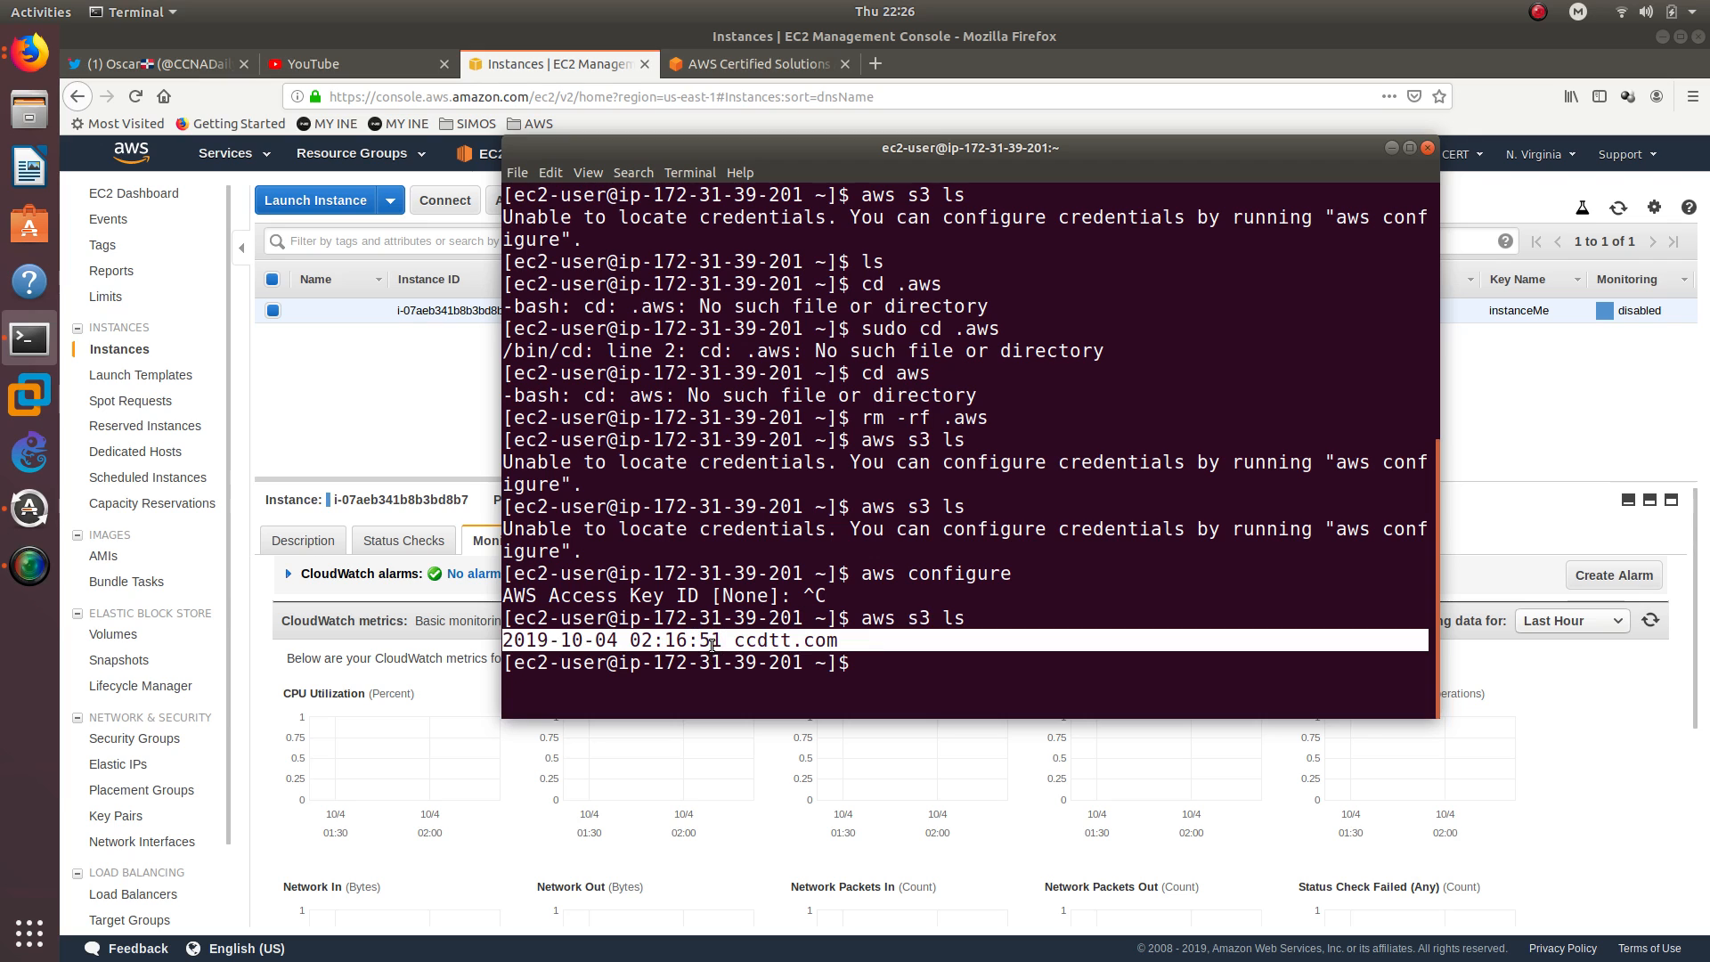
Try to enter the hidden AWS configuration directory with cd .aws
left_click(897, 620)
key("Up")
key("Up")
key("Up")
key("Up")
key("Up")
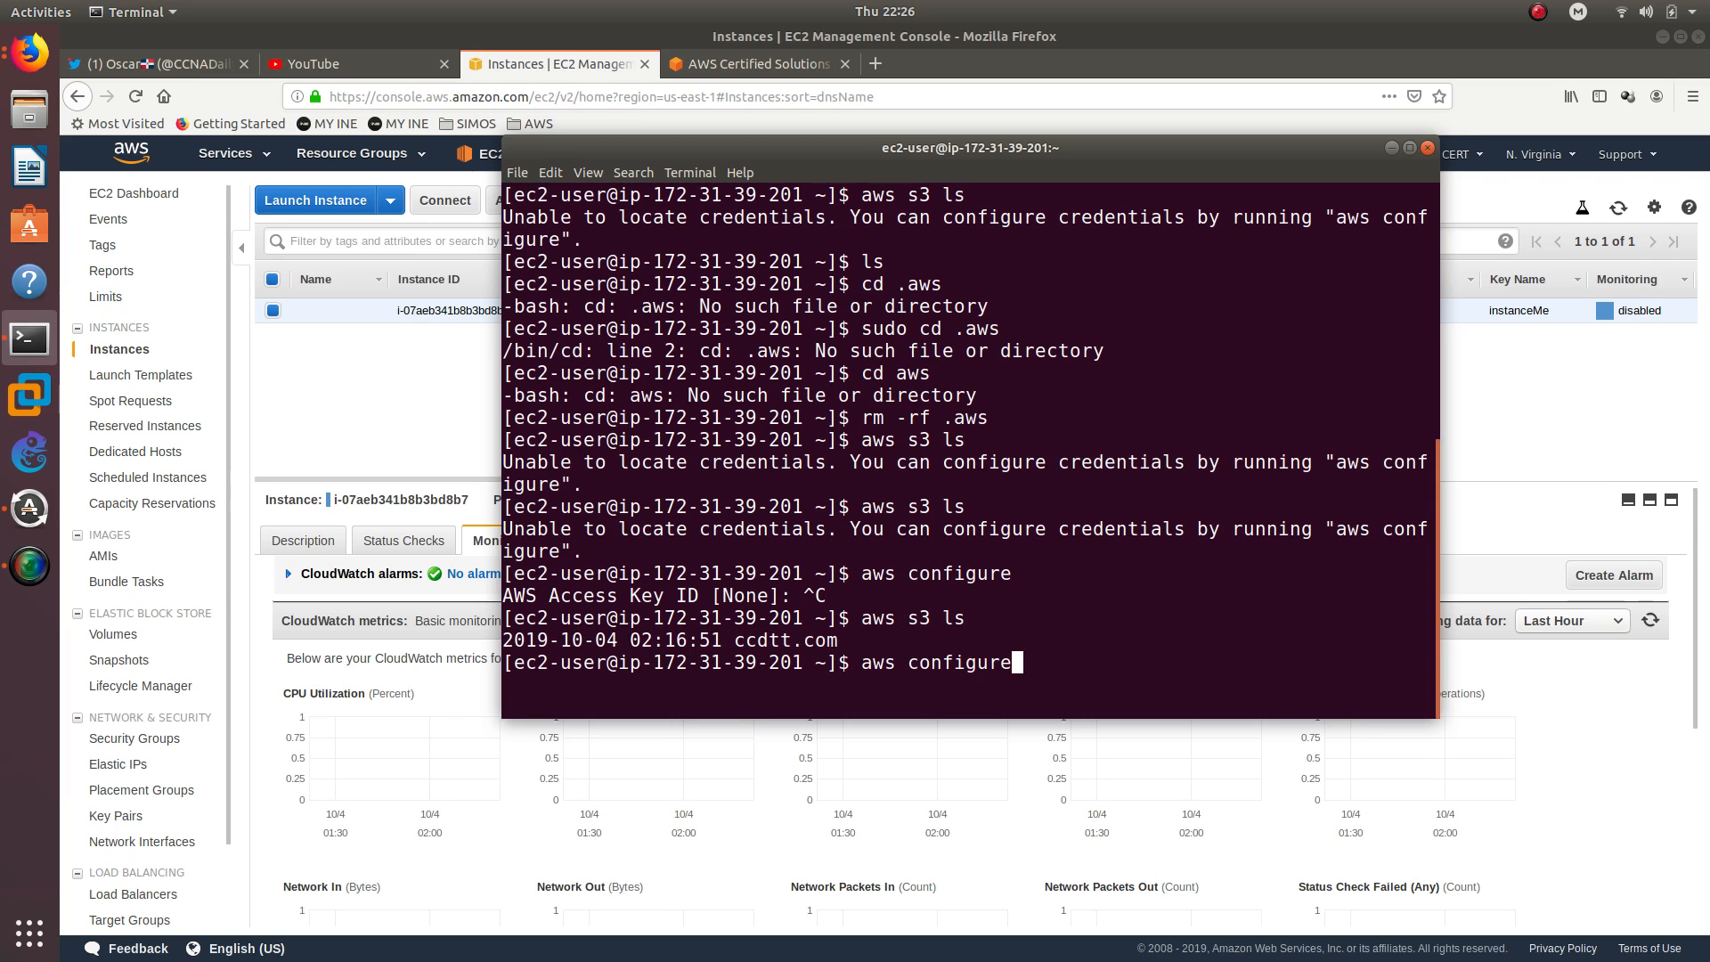
key("Left")
key("Left")
key("Left")
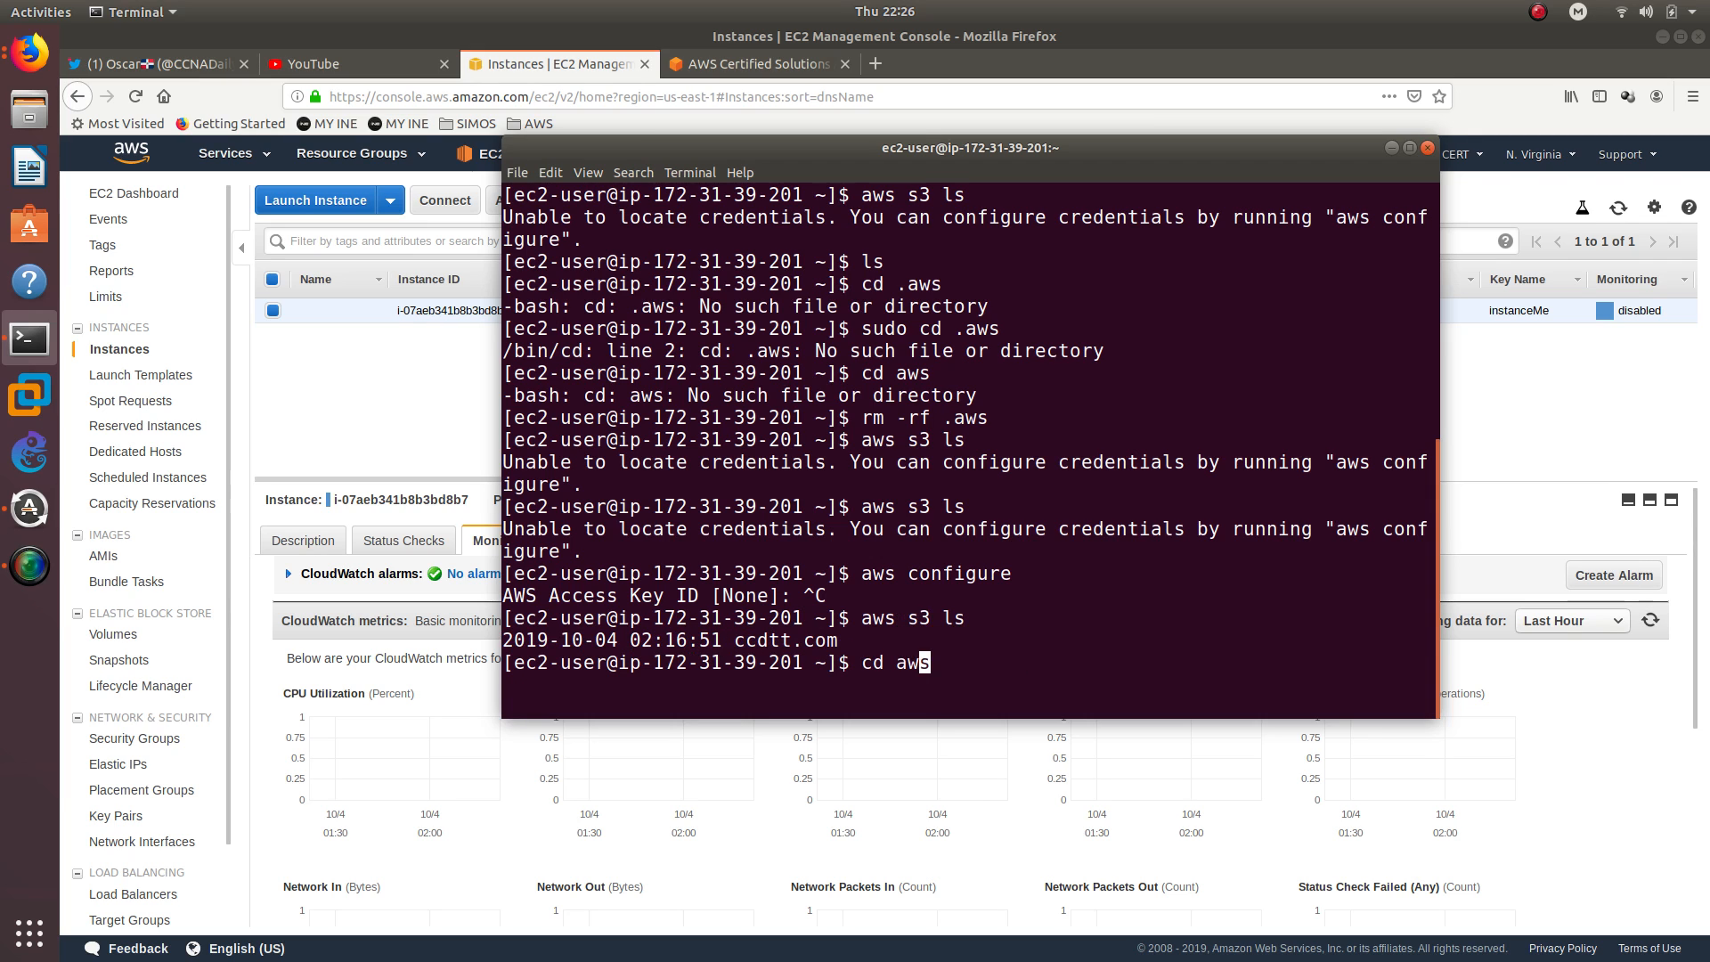
type("/")
key("BackSpace")
type(".")
key("Return")
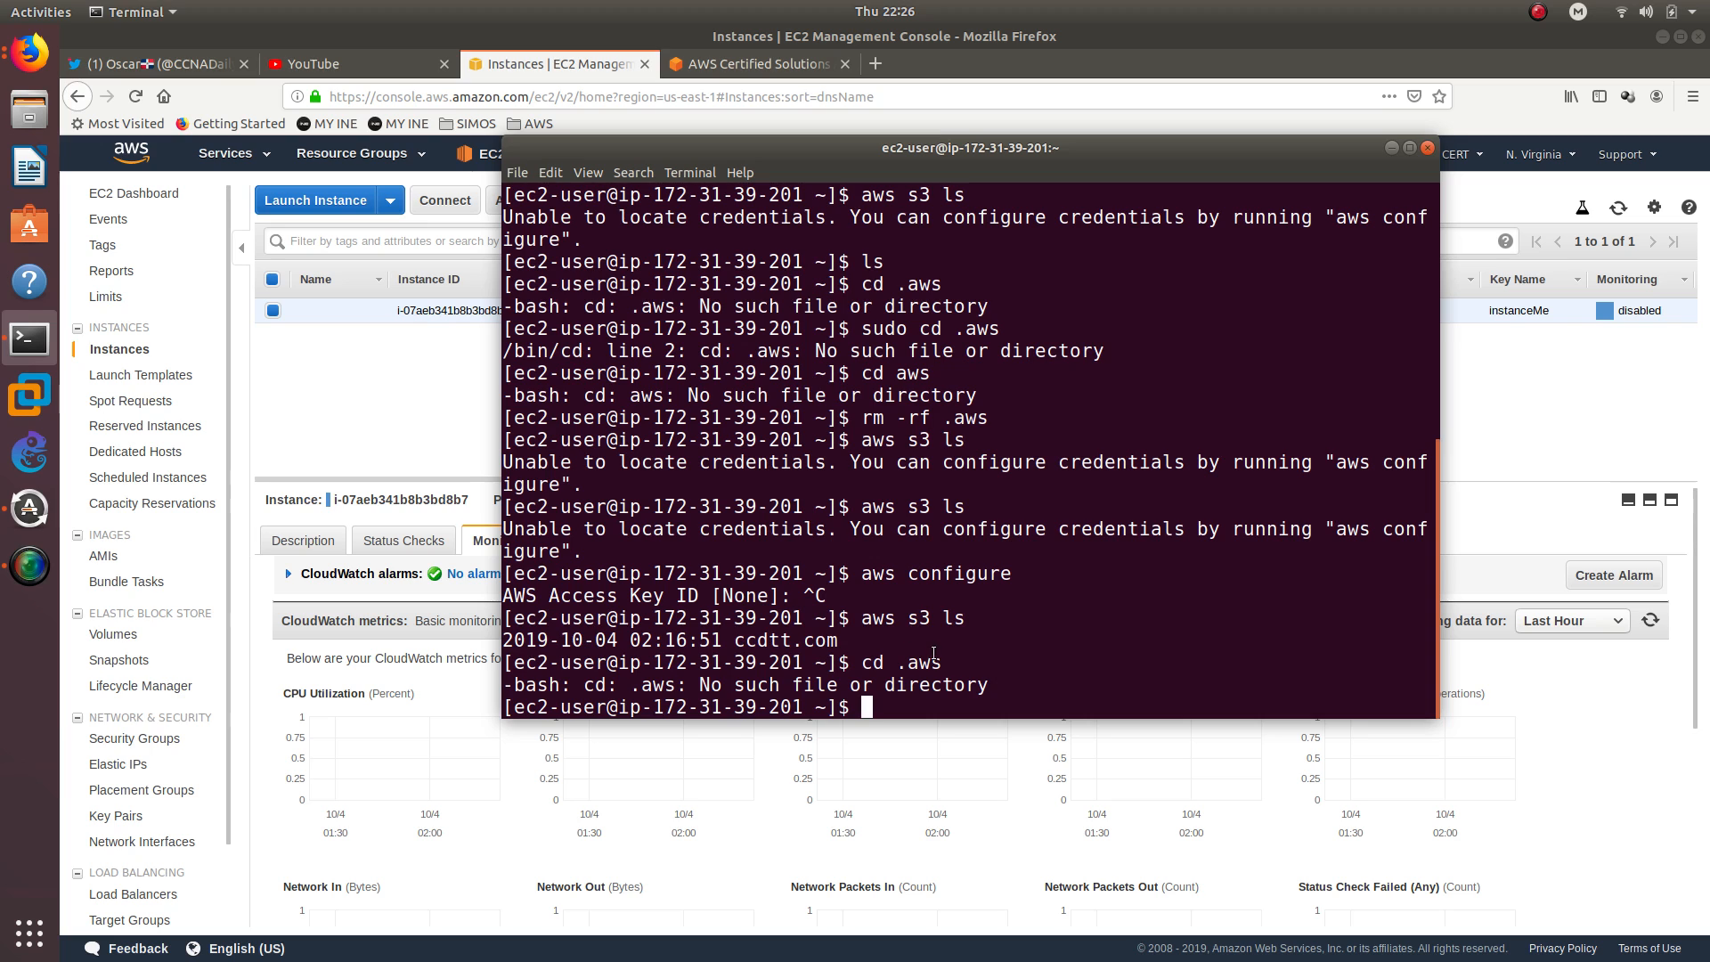
Run rm -rf .aws again to make sure no local AWS configuration directory remains
key("Up")
key("Up")
key("Up")
key("Up")
key("Up")
key("Return")
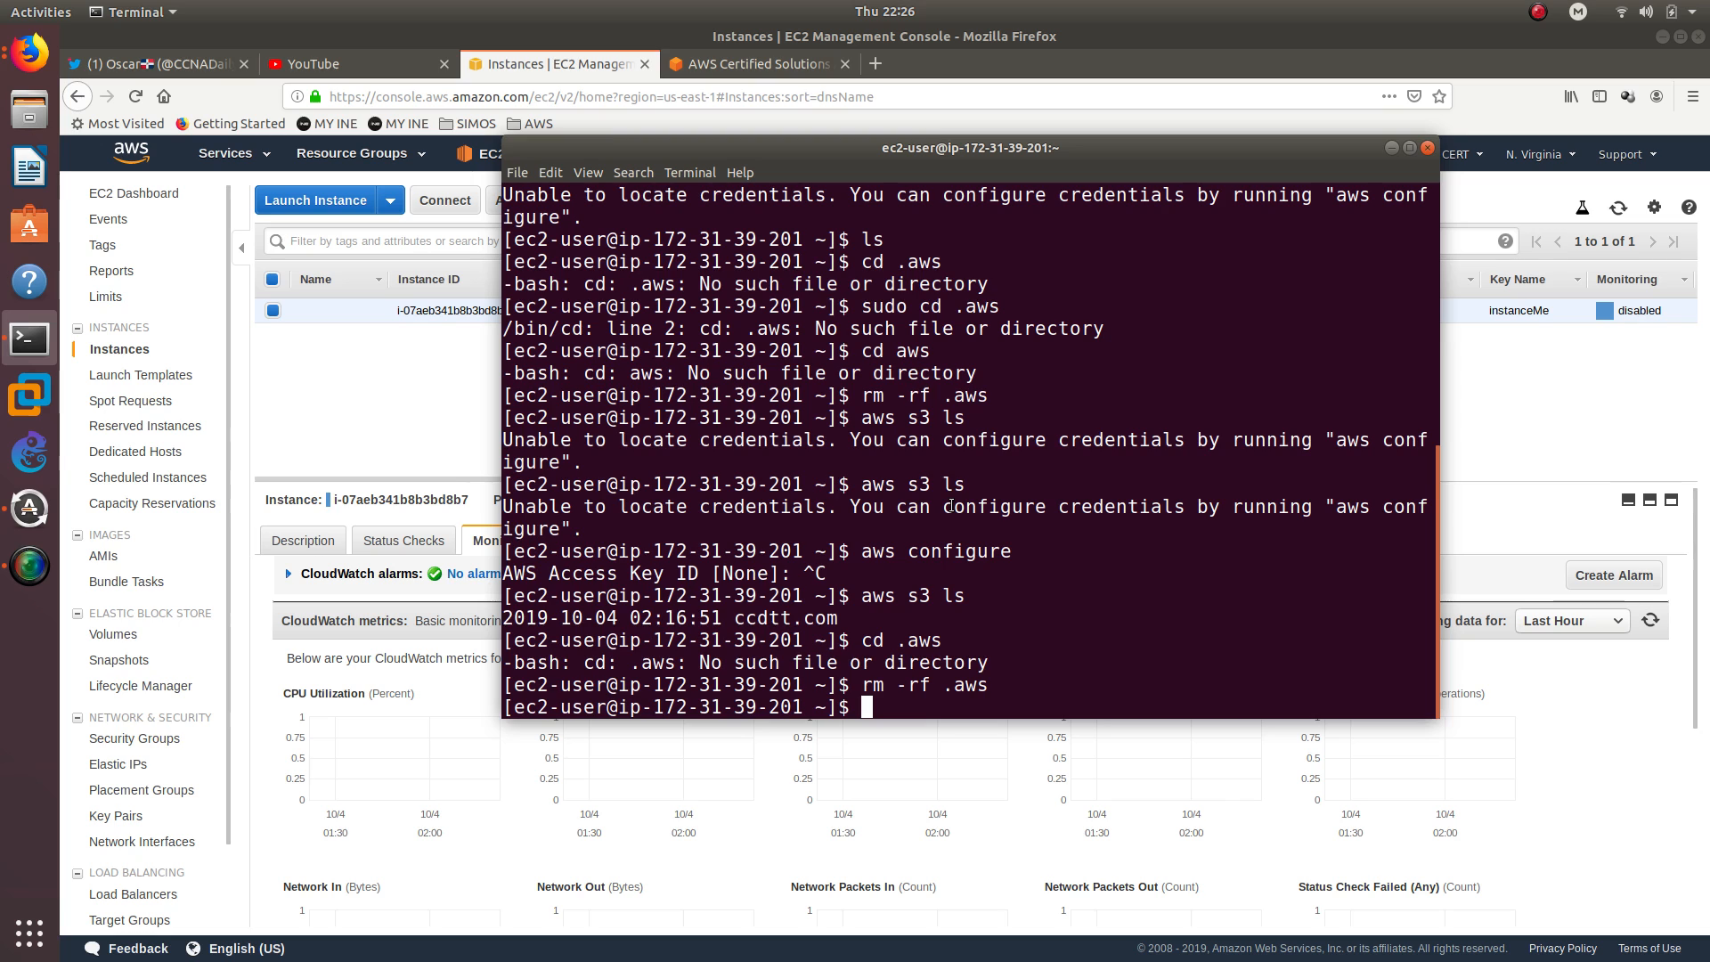
key("alt+Tab")
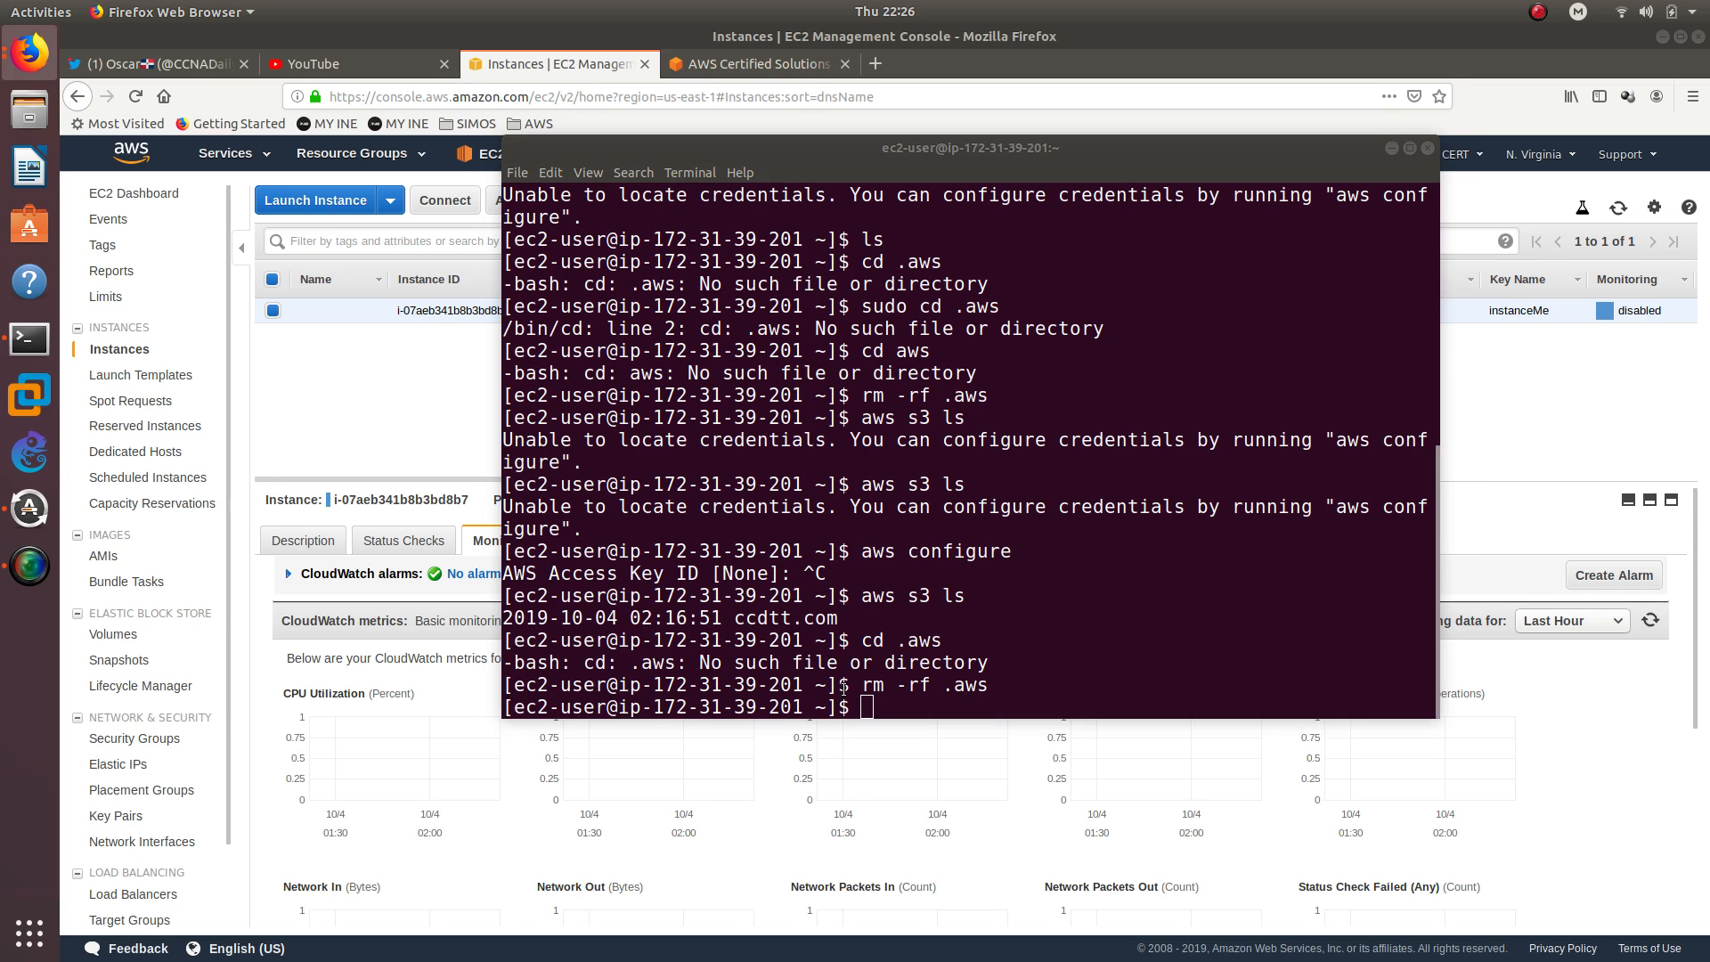
left_click(866, 603)
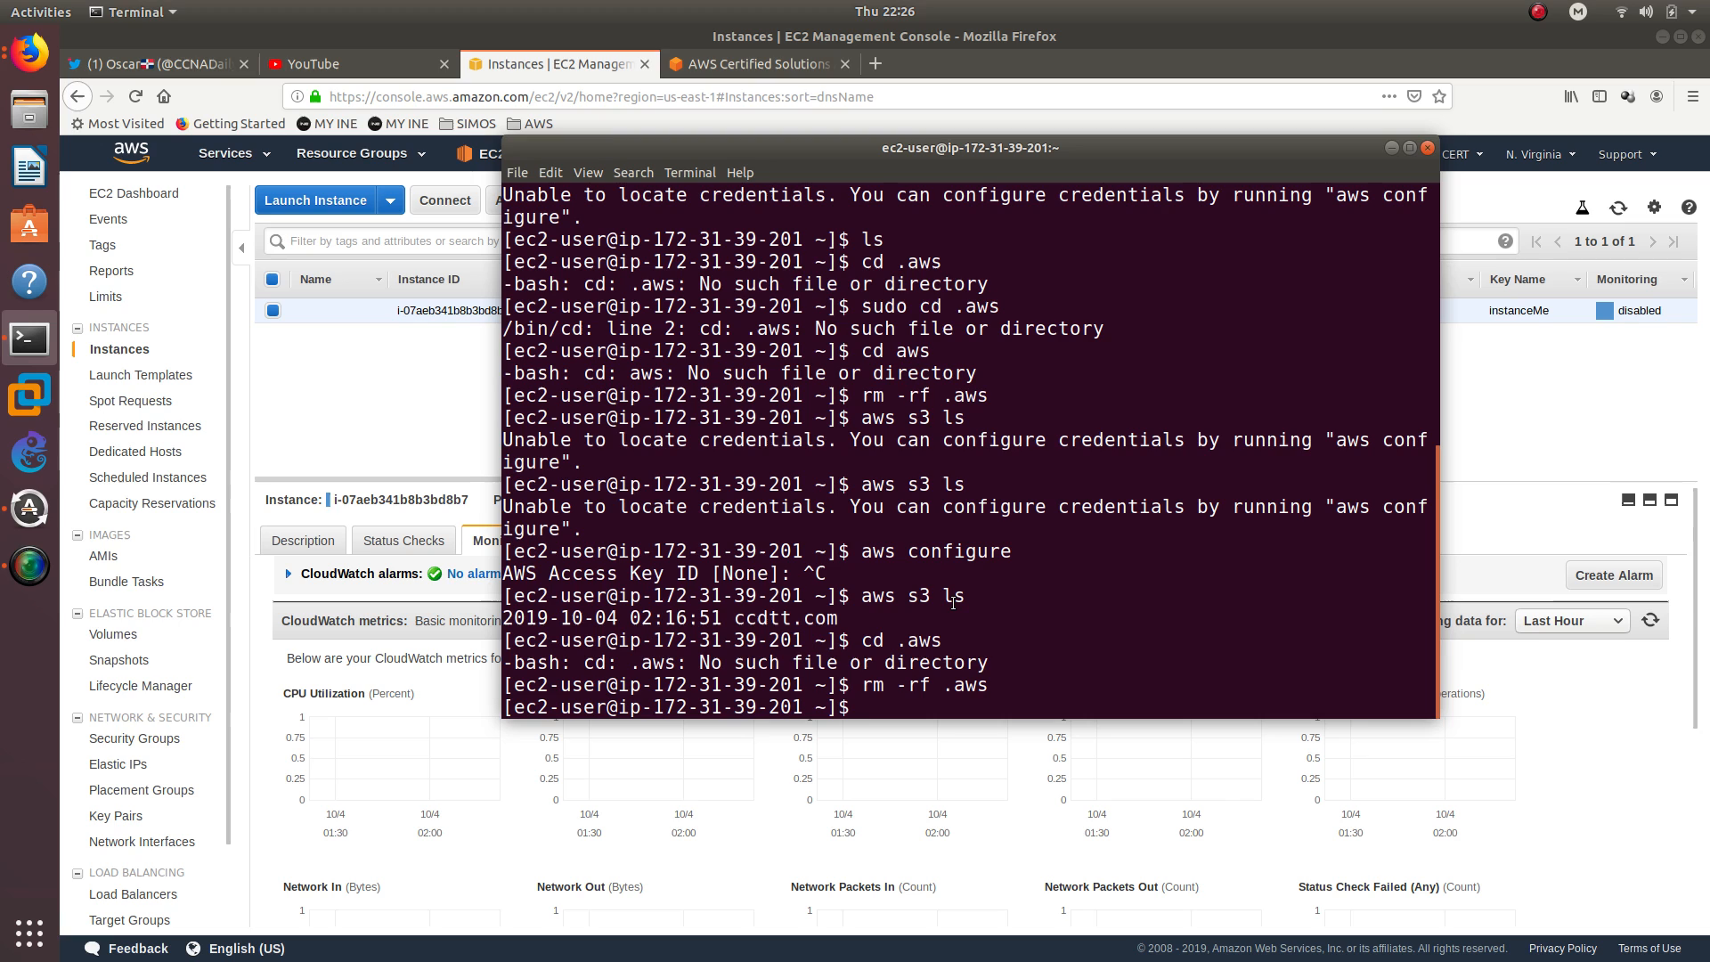
Try to create a bucket with aws mb s3://ghdfghdfhfshjs and review the command's output
type("aws mb s3://")
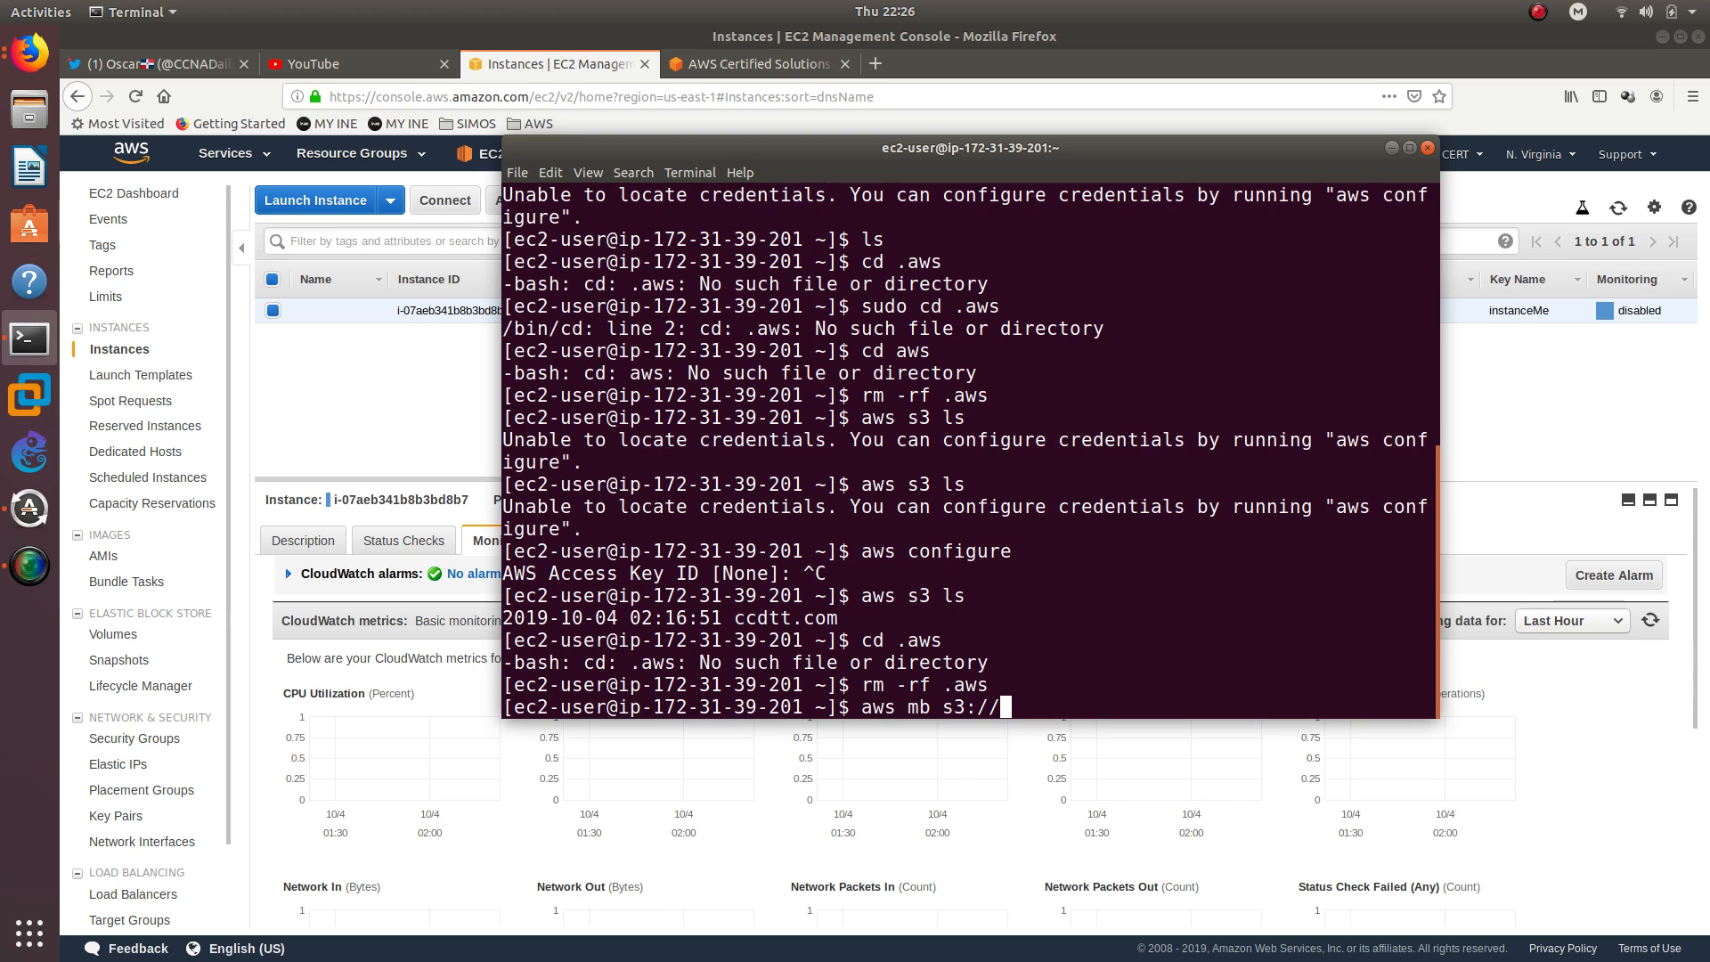
type("ghdfghdfhfshjs")
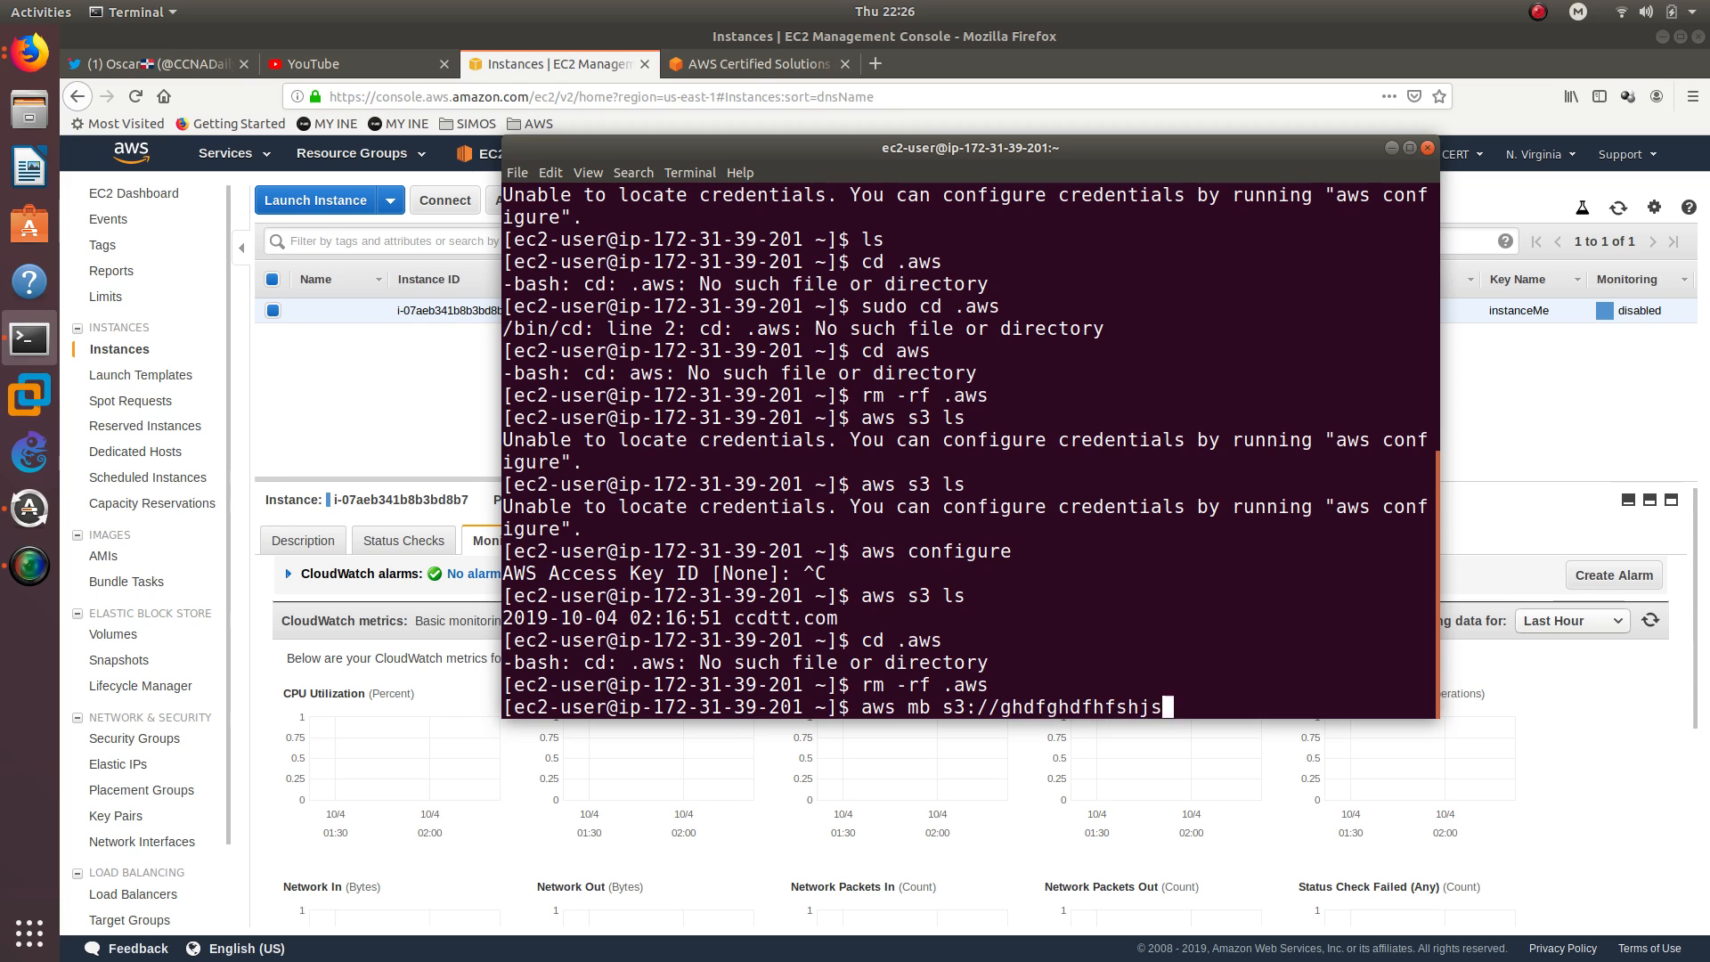
key("Return")
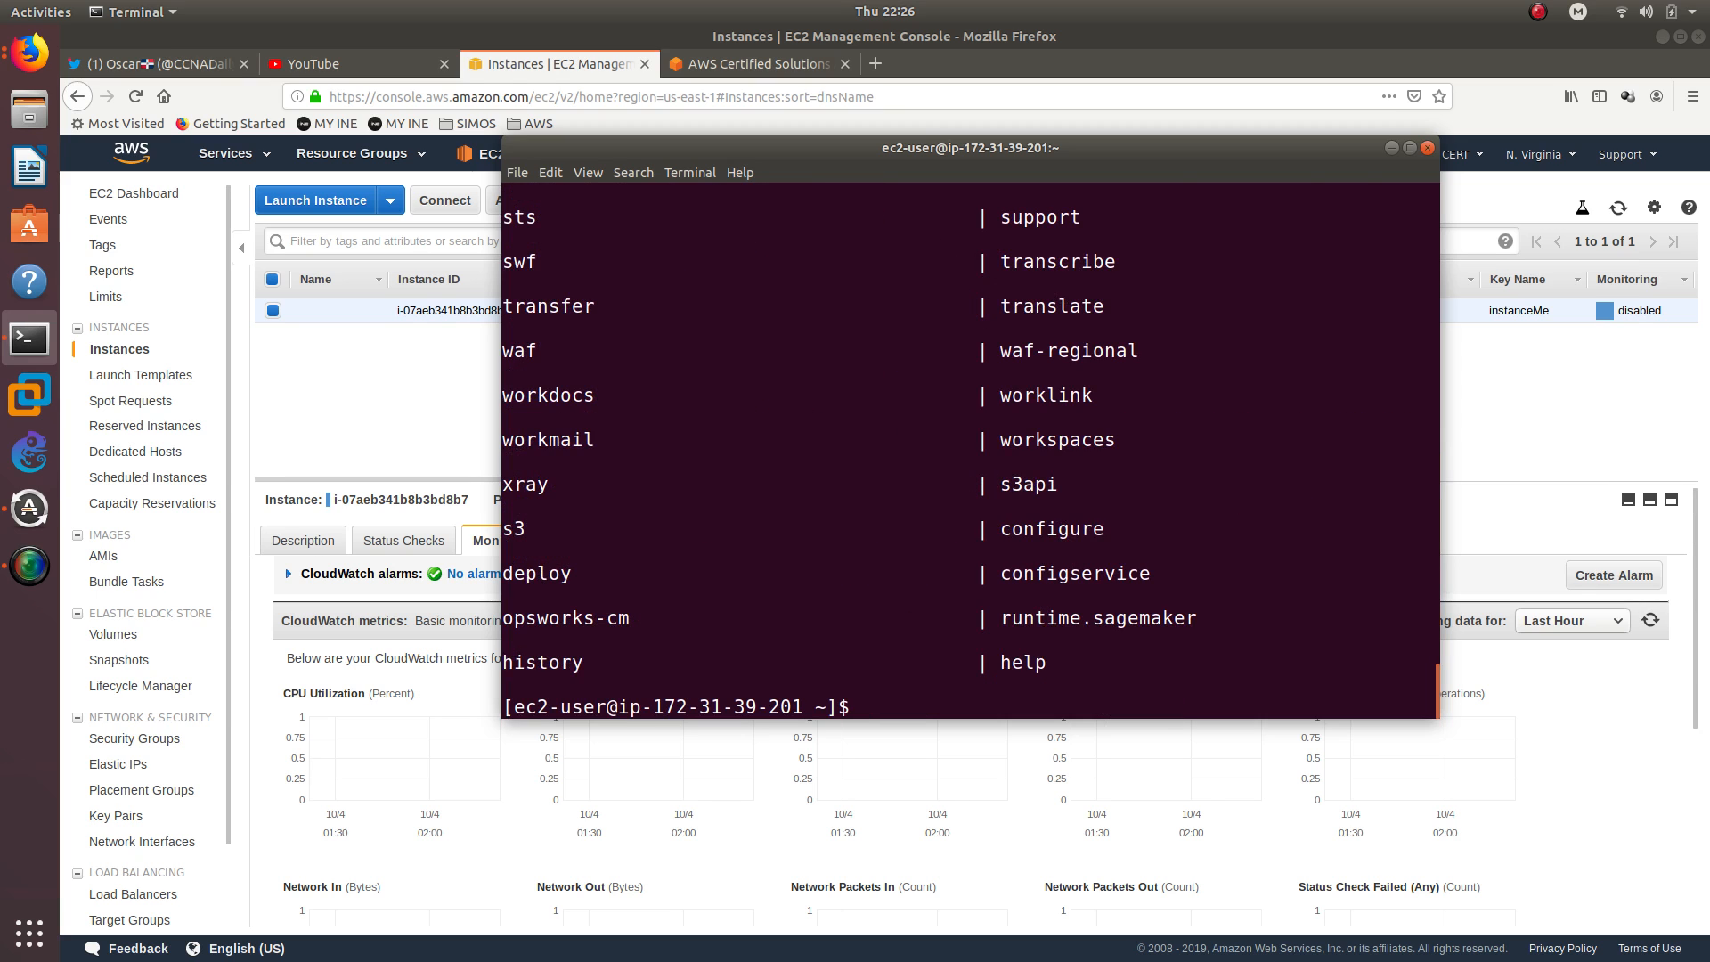
scroll(727, 540, "up", 7)
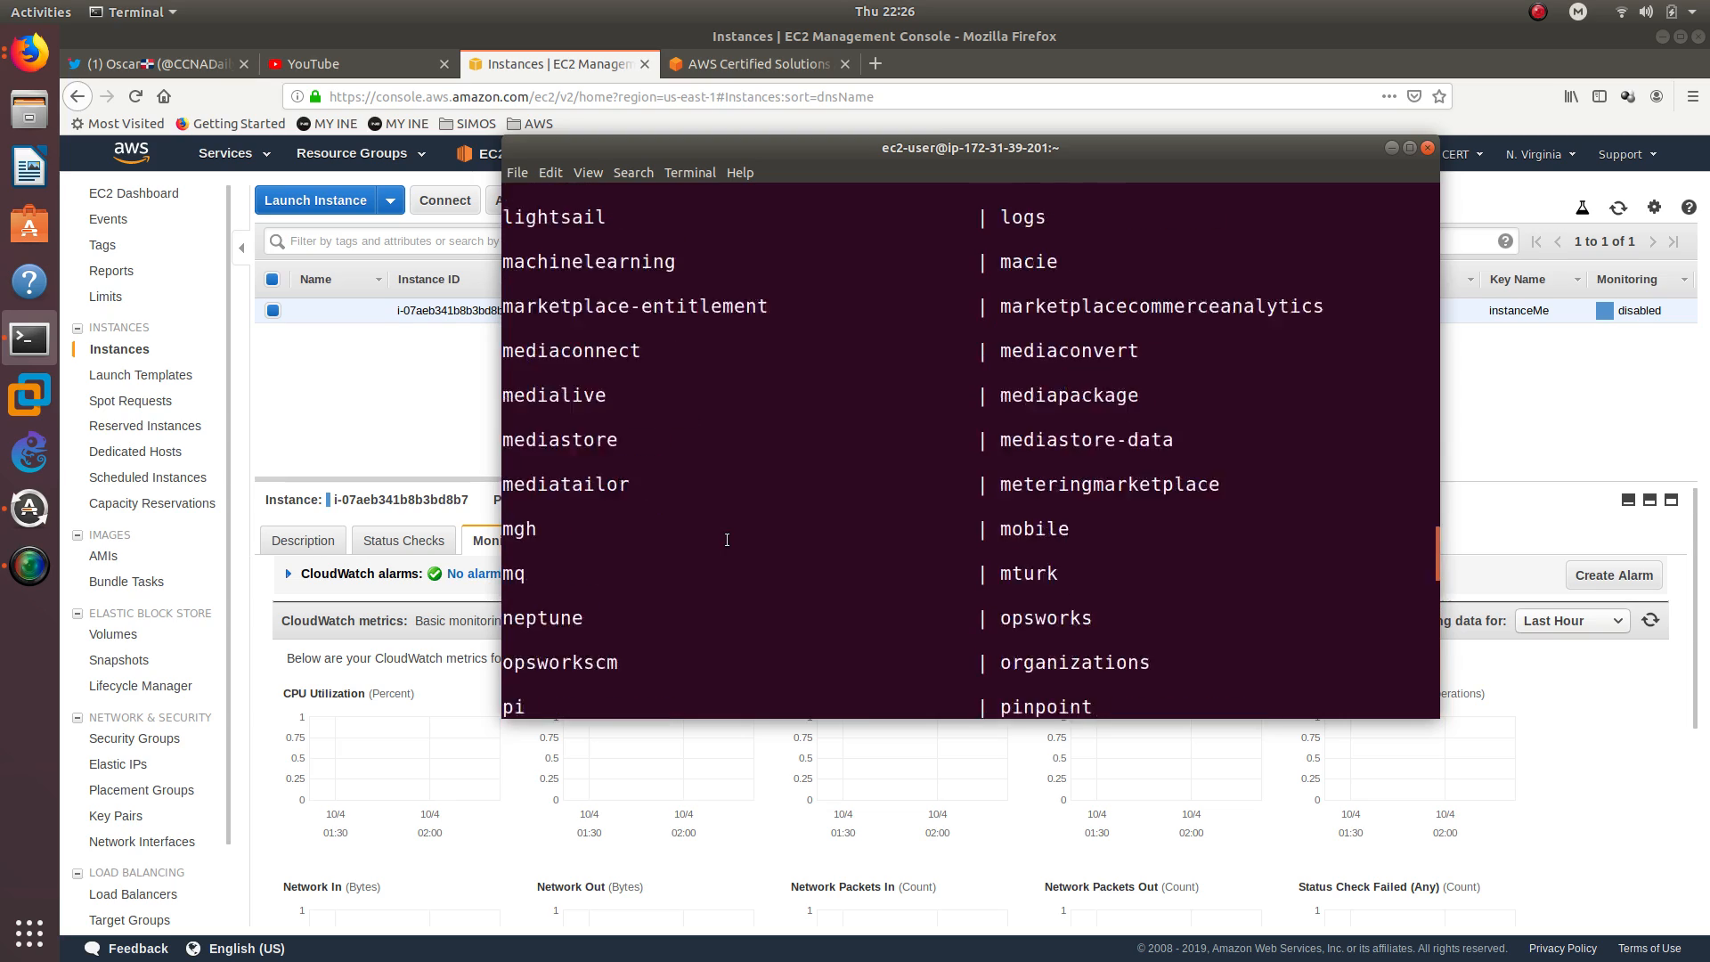
scroll(727, 540, "up", 15)
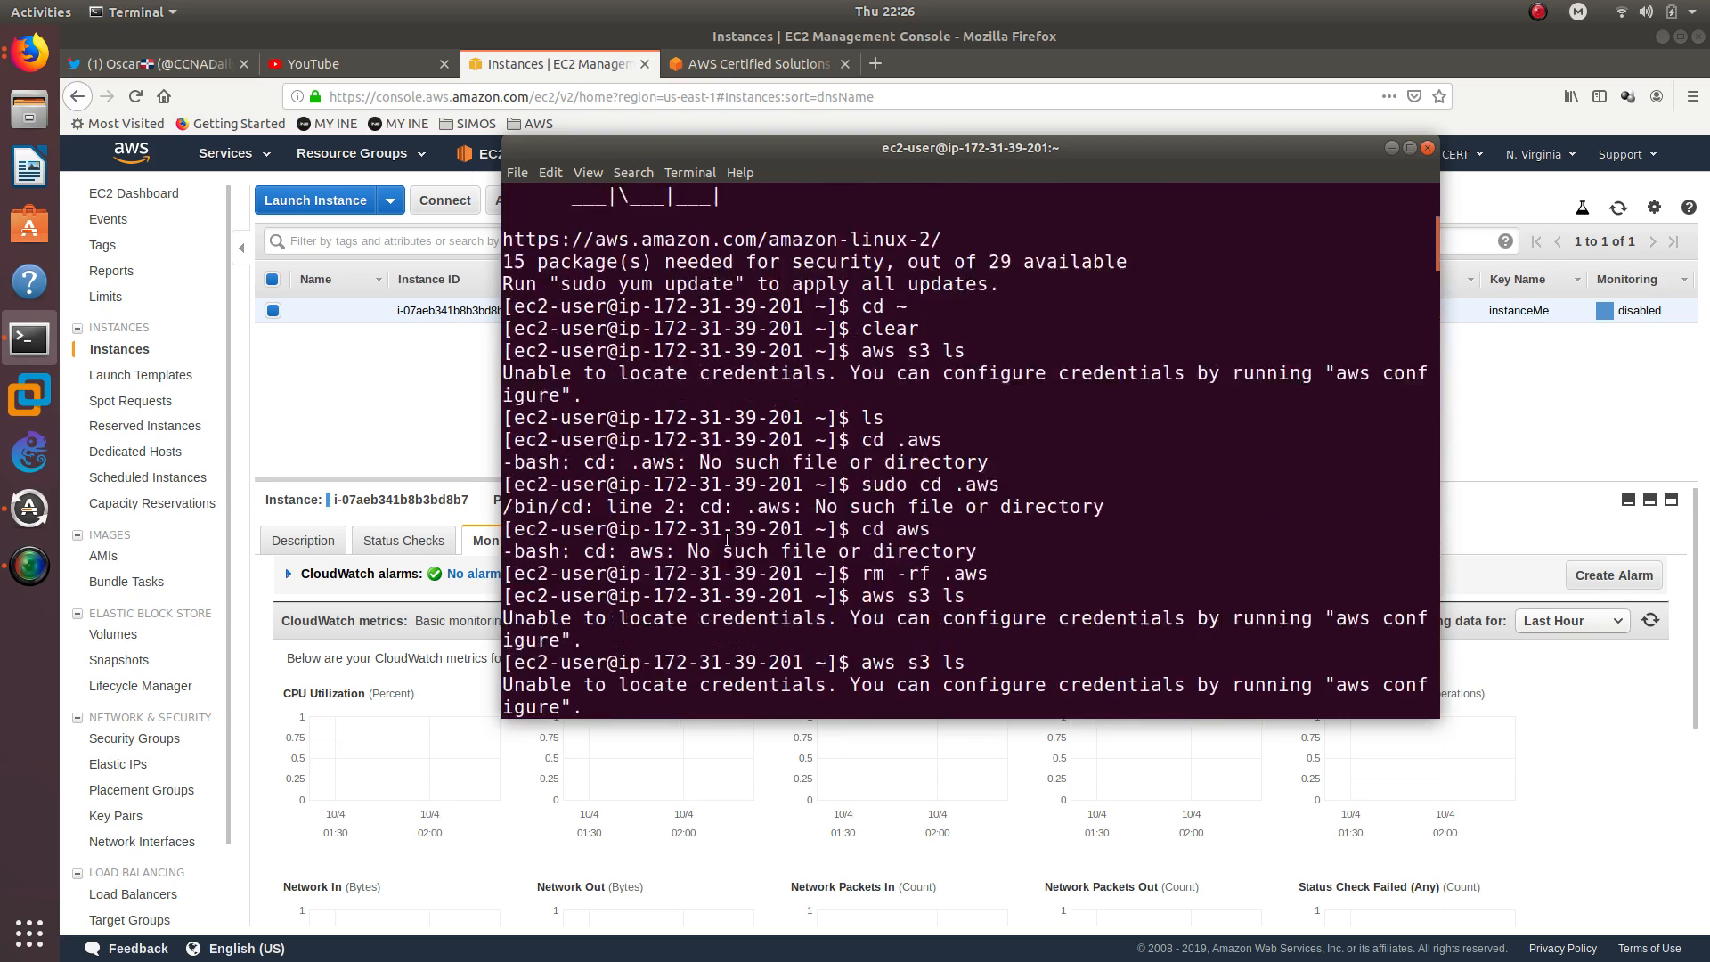
scroll(727, 540, "down", 7)
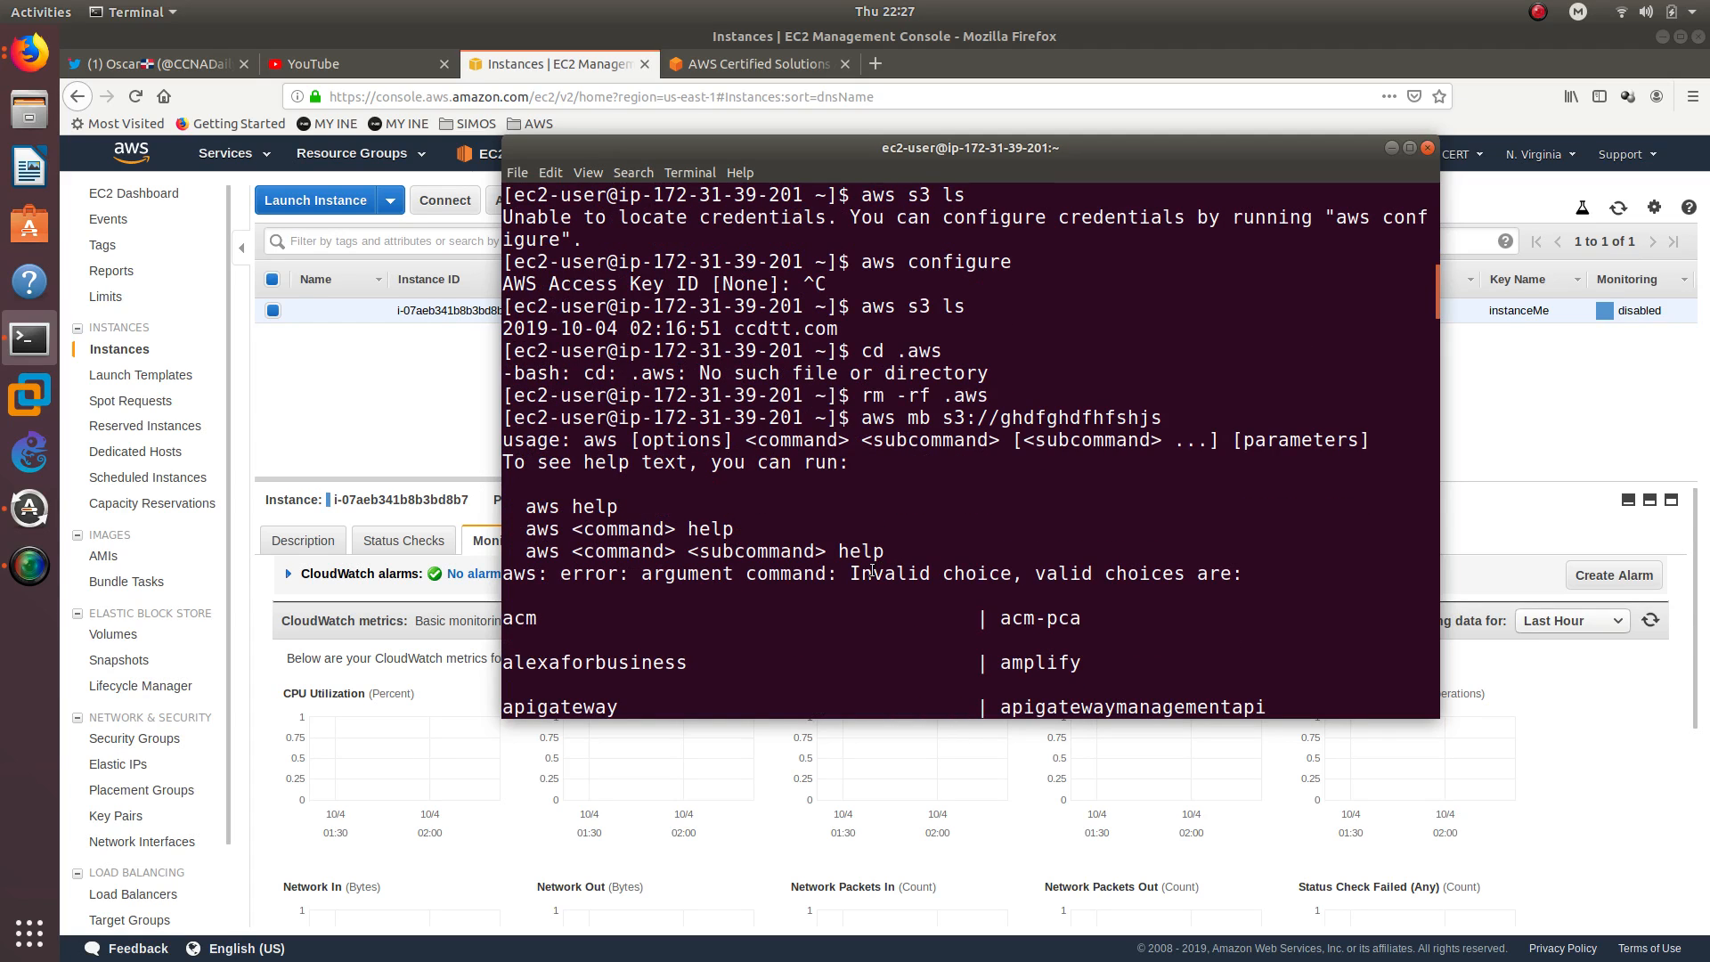
Create the S3 bucket ghdfghdfhfshjs by correcting the previous command to aws s3 mb s3://ghdfghdfhfshjs
key("alt+Tab")
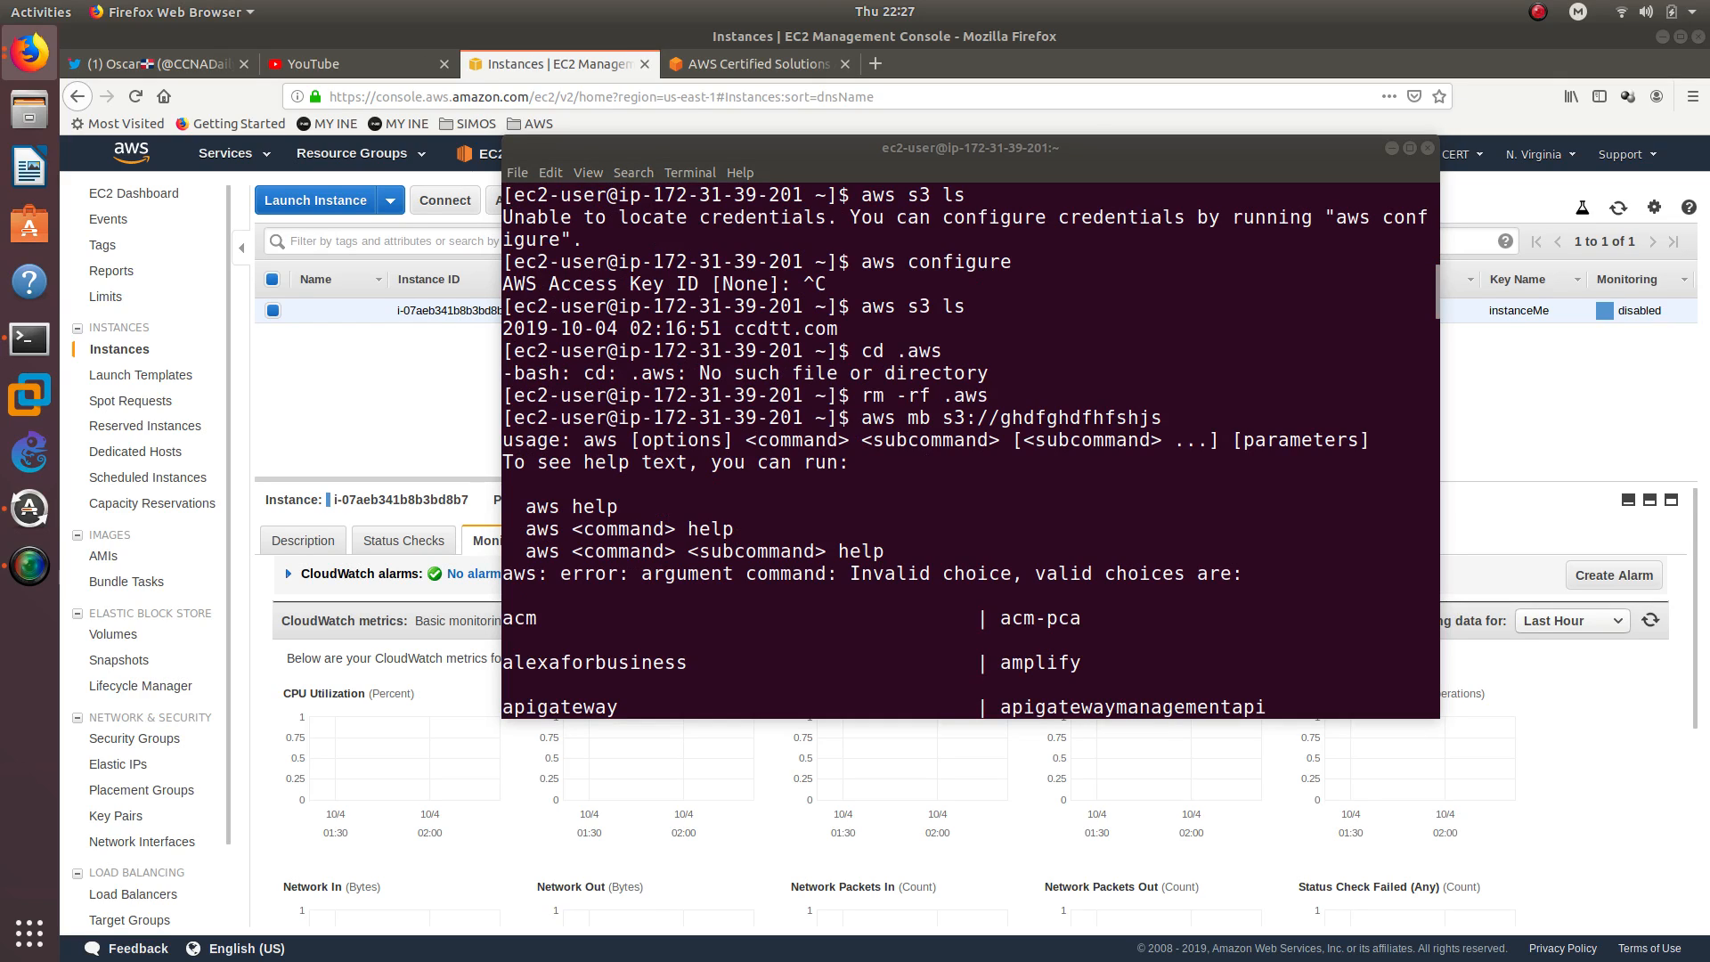
left_click(1176, 655)
scroll(1170, 652, "down", 20)
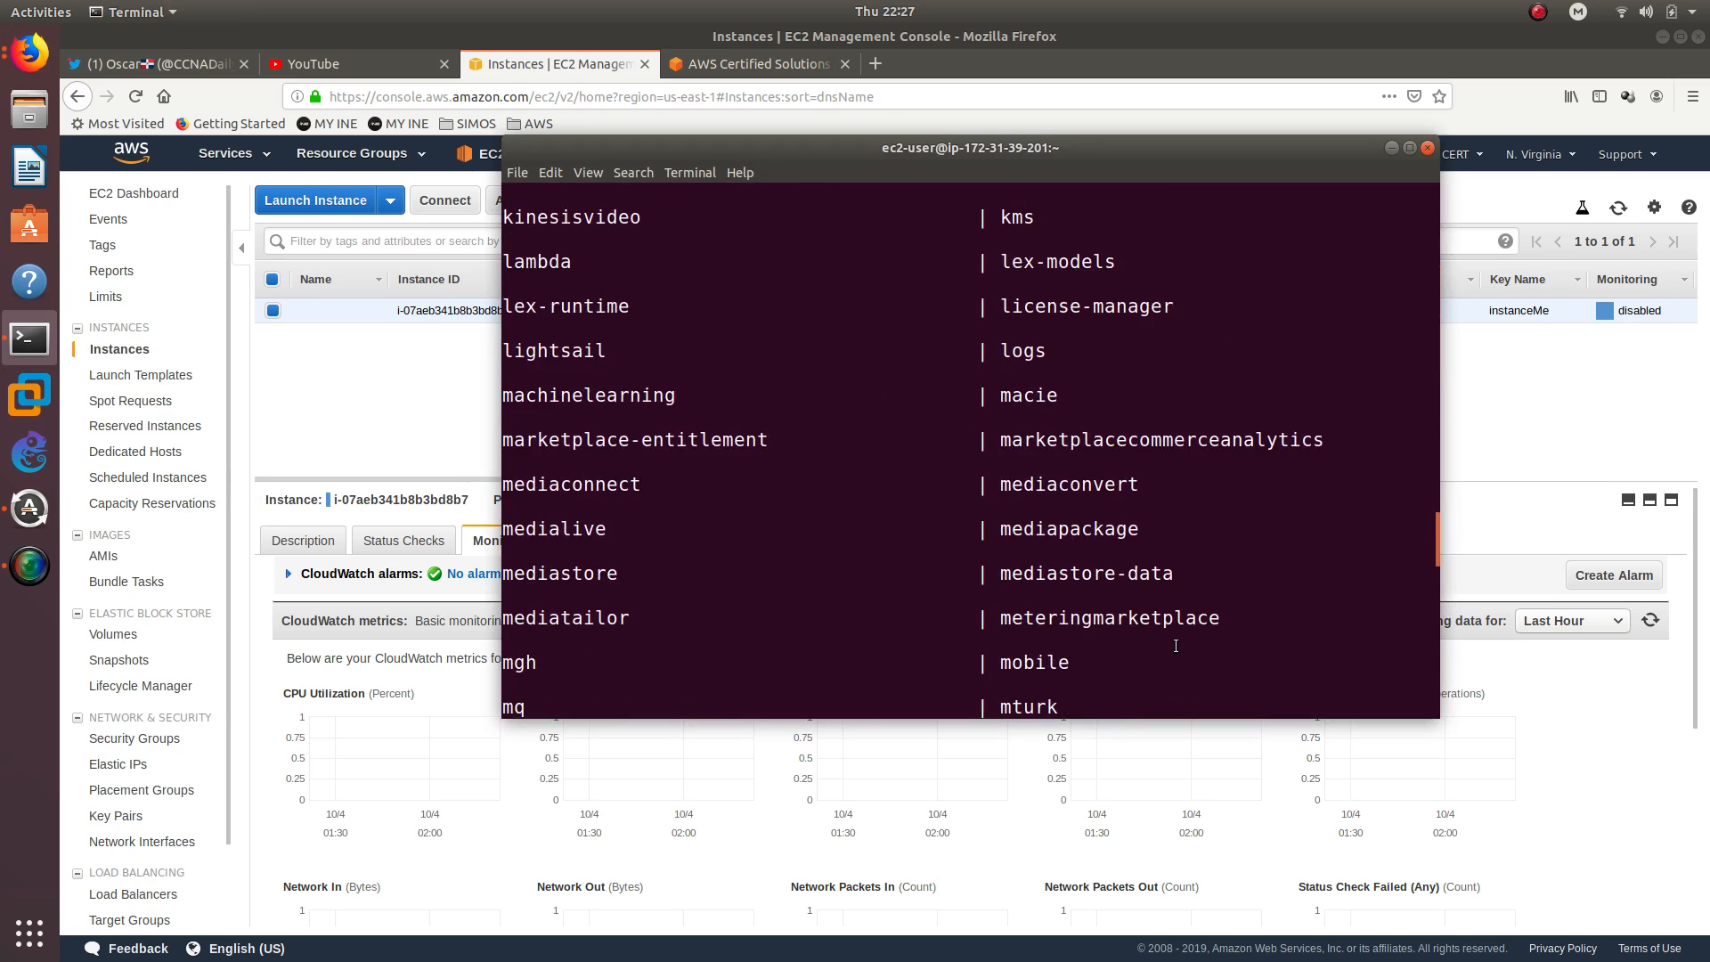
scroll(1175, 646, "down", 10)
key("Up")
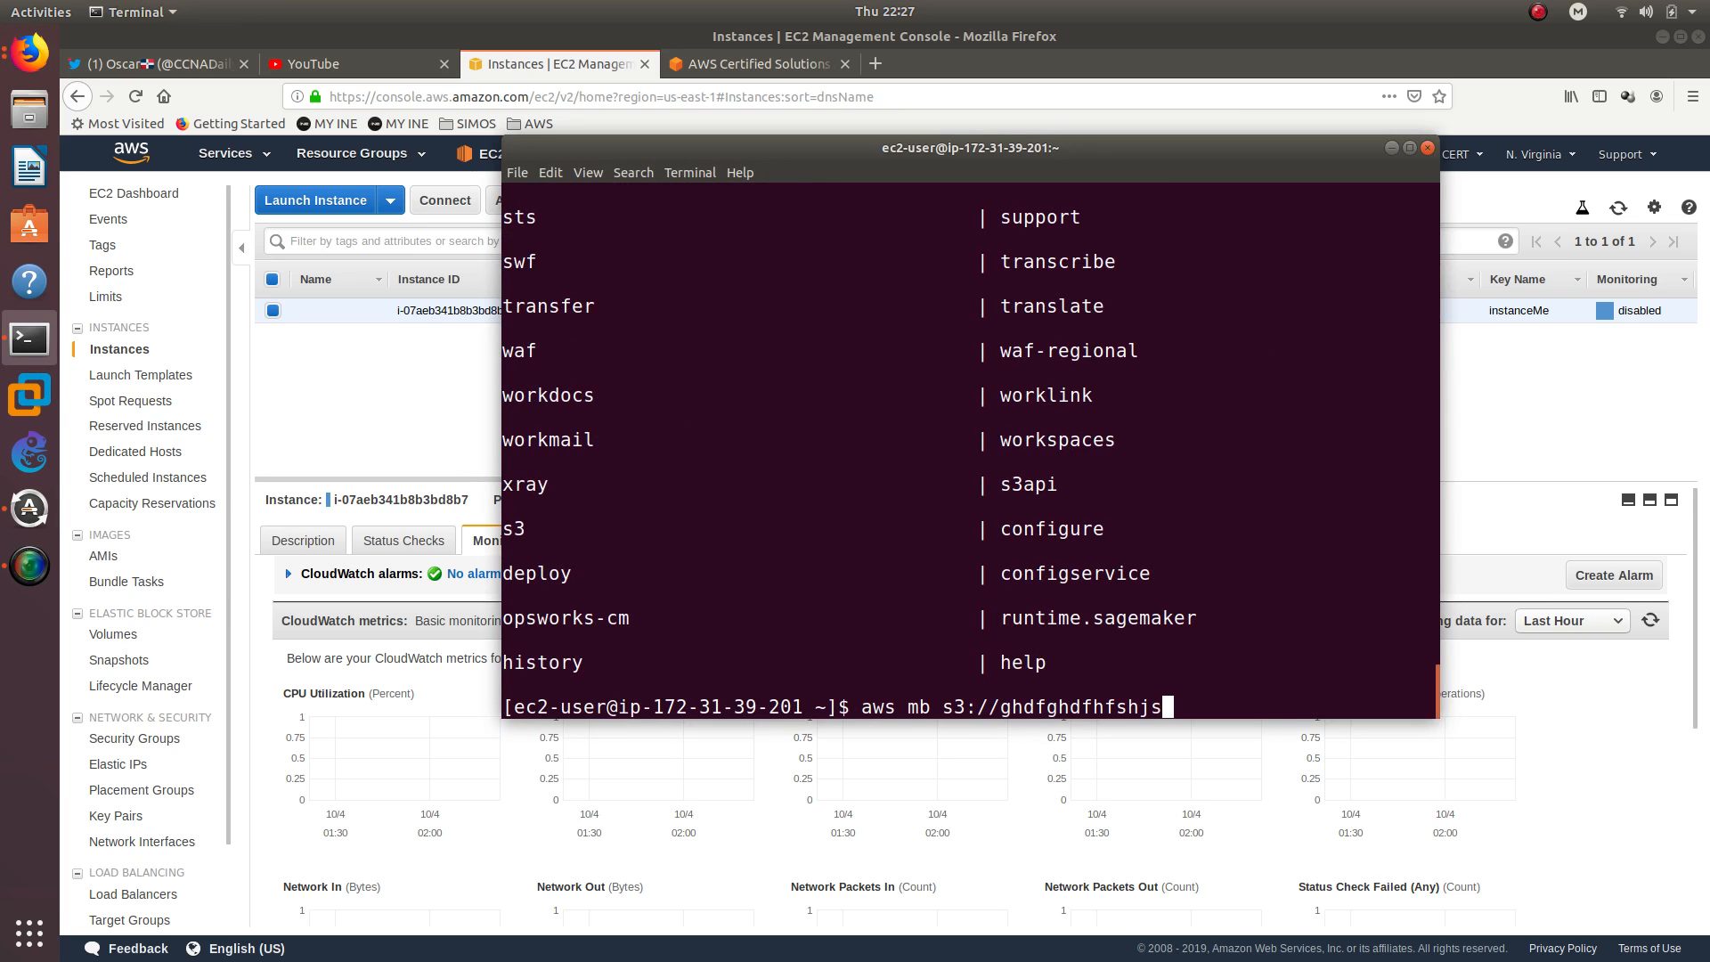
key("Left")
key("Left")
key("Left")
key("Left")
key("Left")
key("Left")
key("Left")
key("Left")
key("Left")
key("Left")
key("Left")
key("Left")
key("Left")
key("Left")
key("Left")
key("Left")
key("Left")
key("Left")
key("Left")
key("Left")
key("Left")
type("s3")
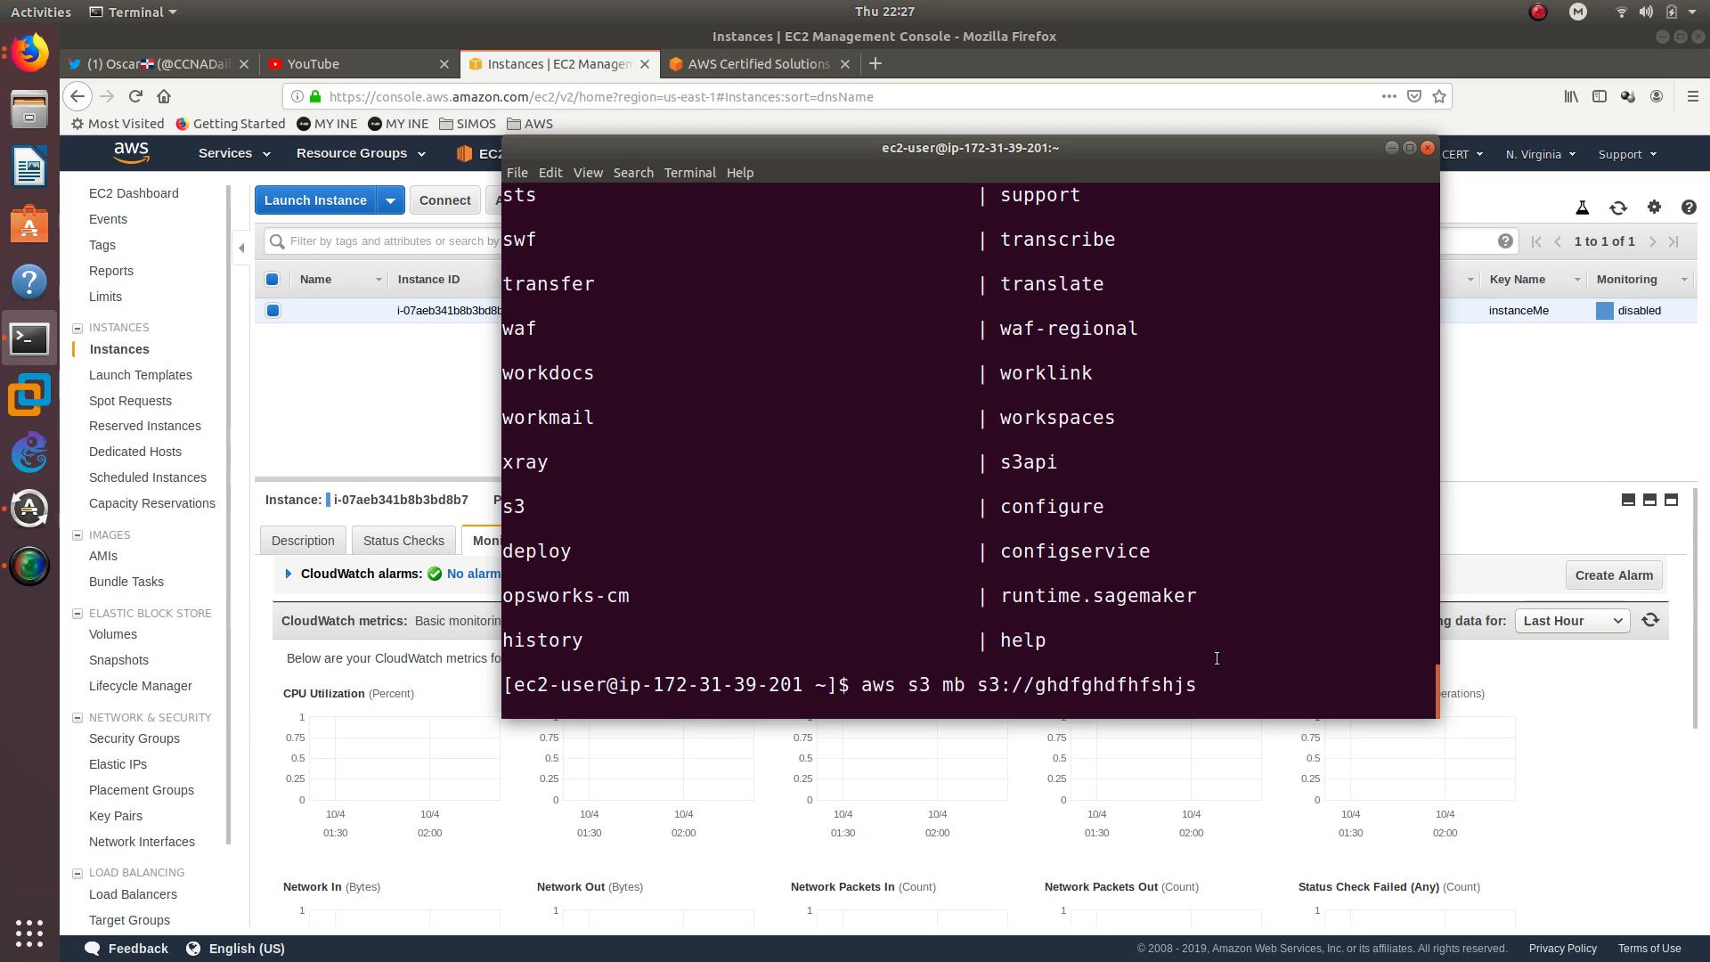
key("Return")
double_click(810, 686)
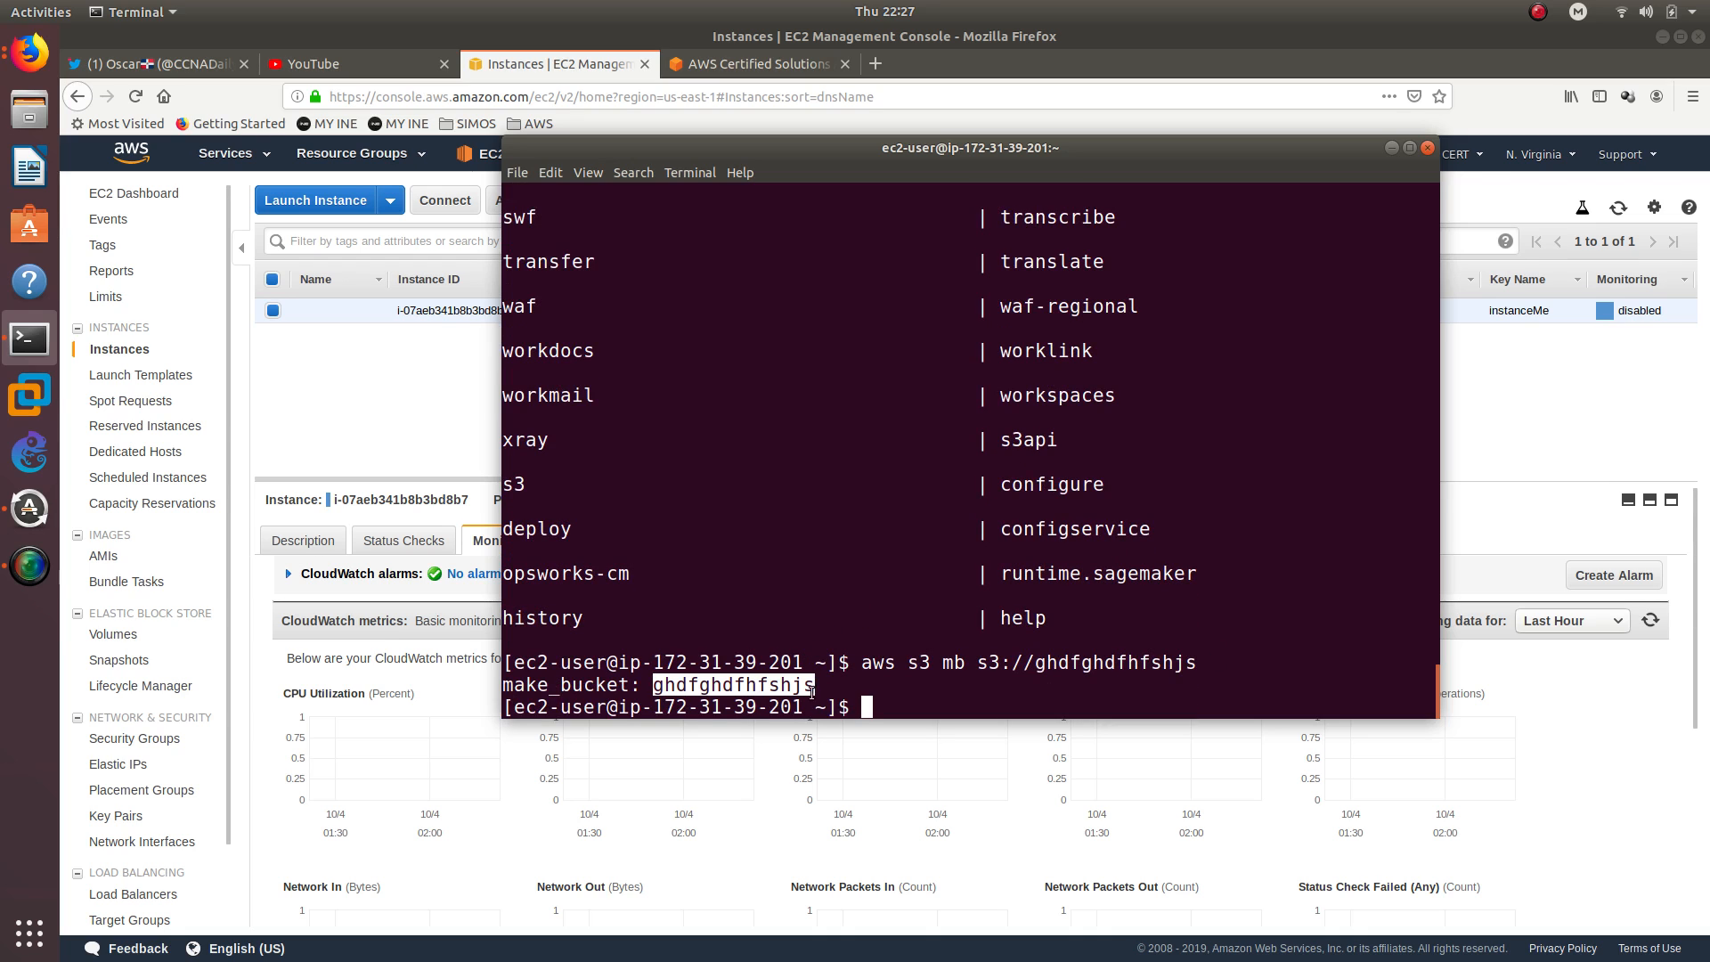
List the account's buckets with aws s3 ls and highlight the listed entries
key("Up")
key("Up")
key("Up")
key("Up")
key("Up")
key("Return")
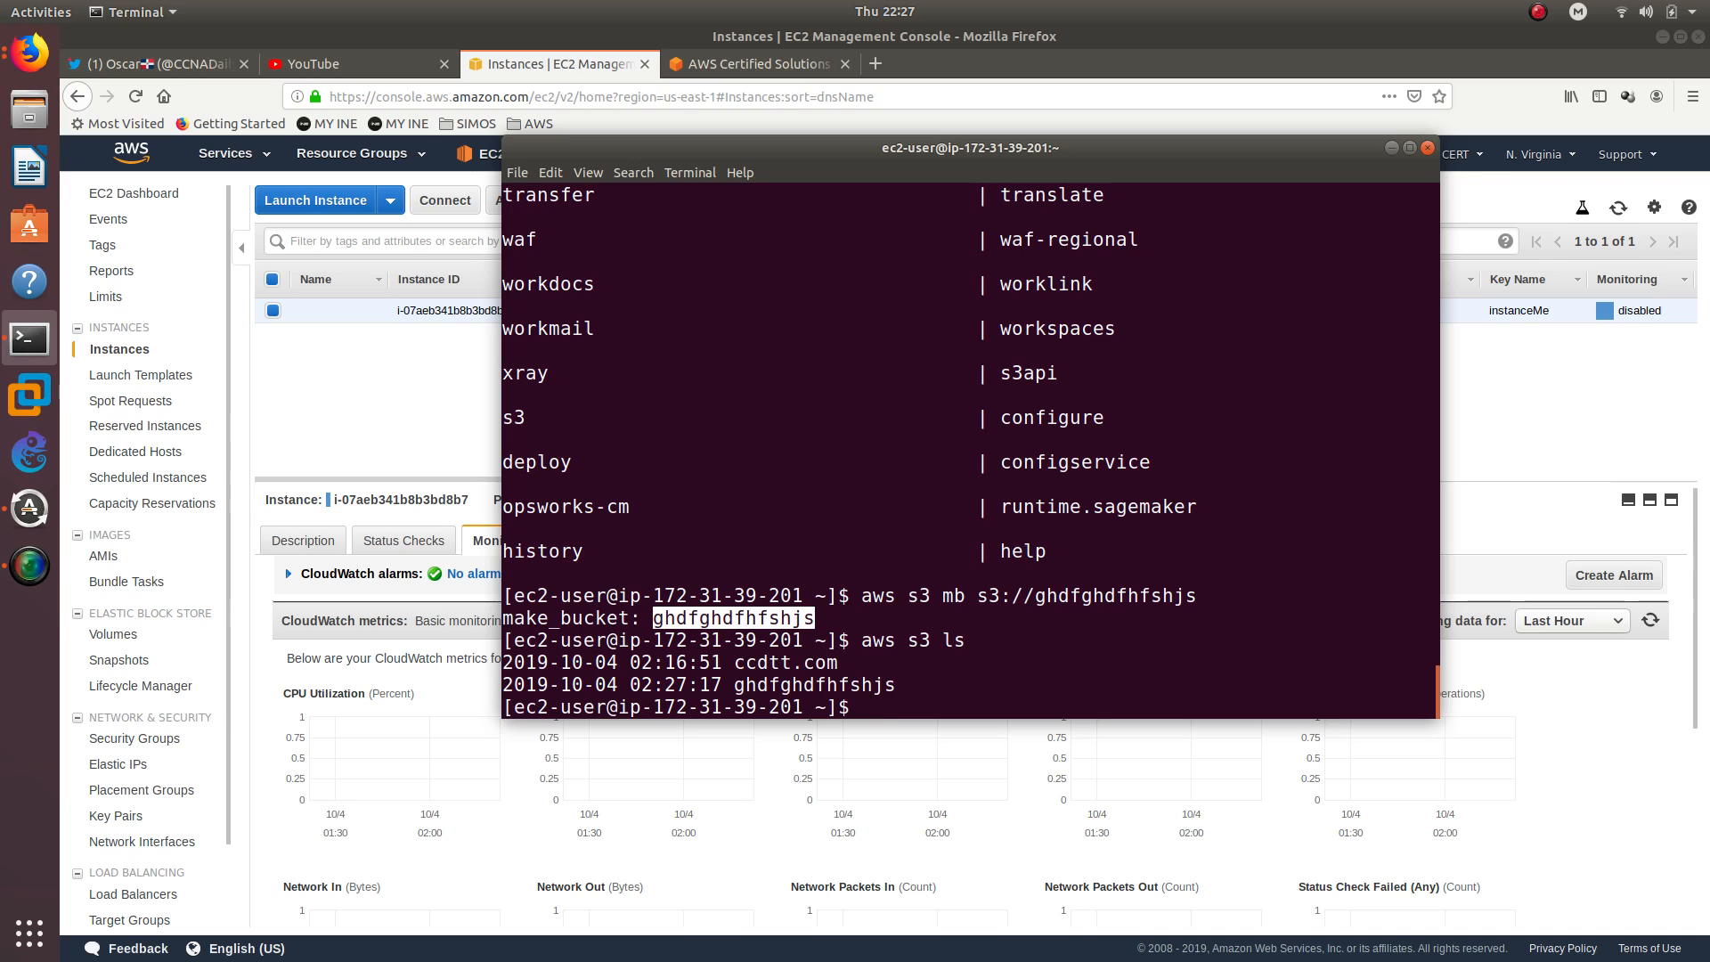
left_click_drag(908, 681, 502, 662)
left_click(888, 676)
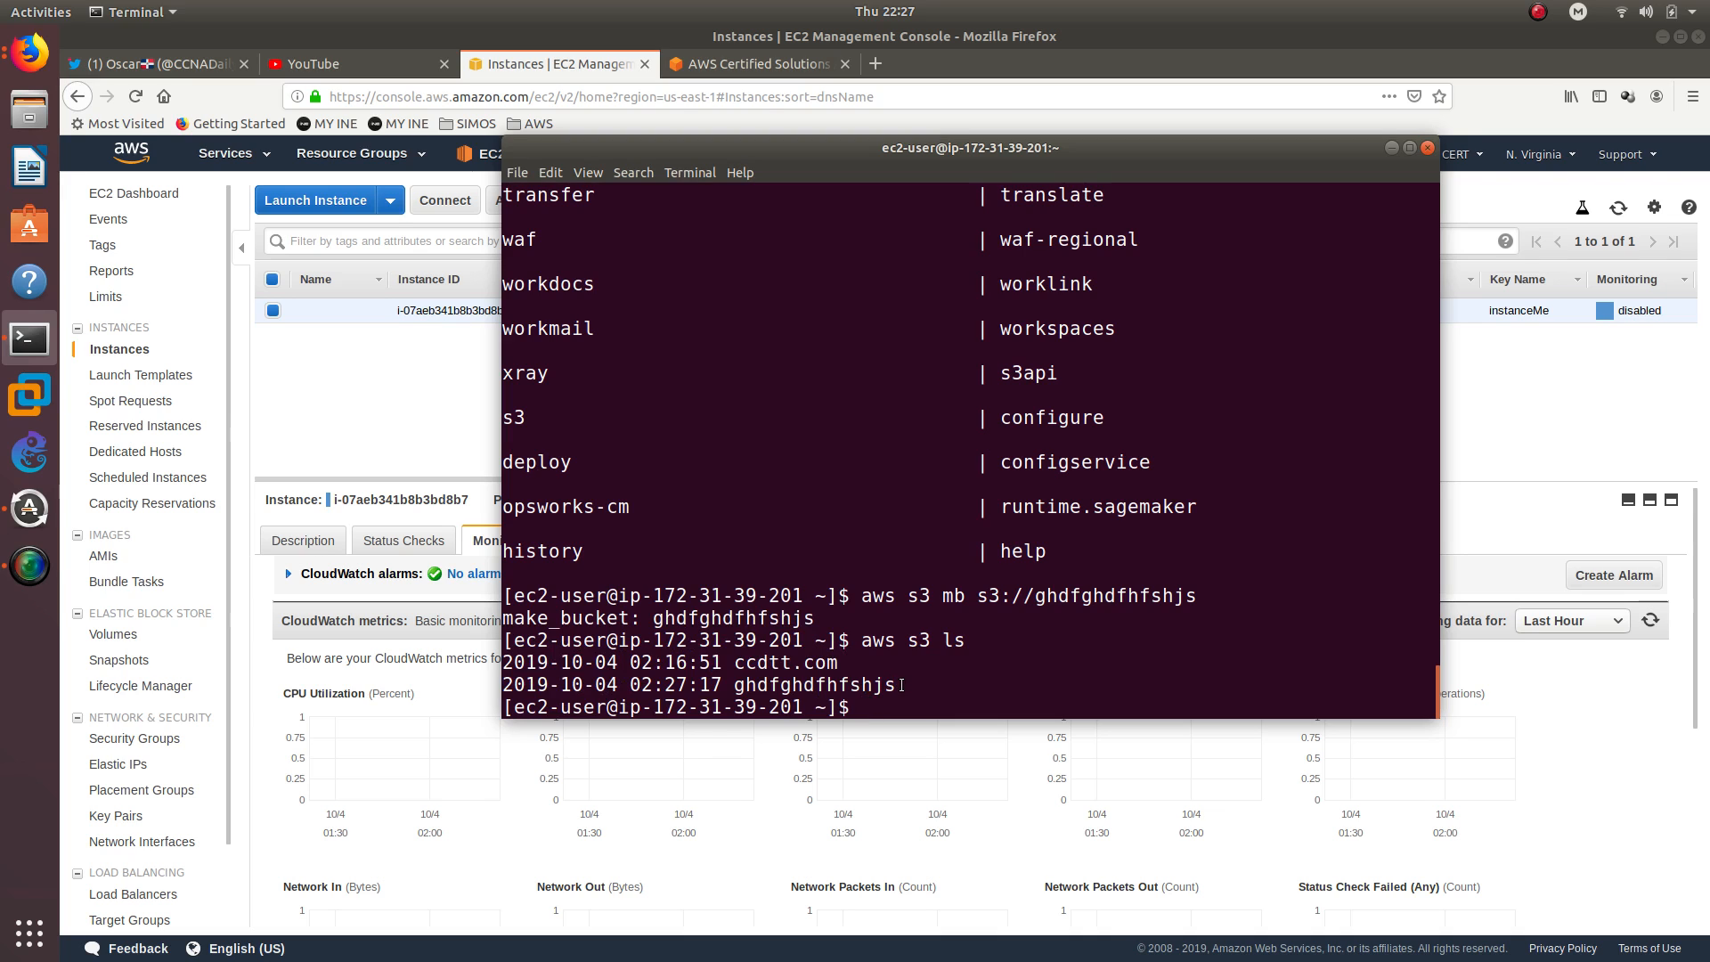
left_click_drag(901, 684, 499, 663)
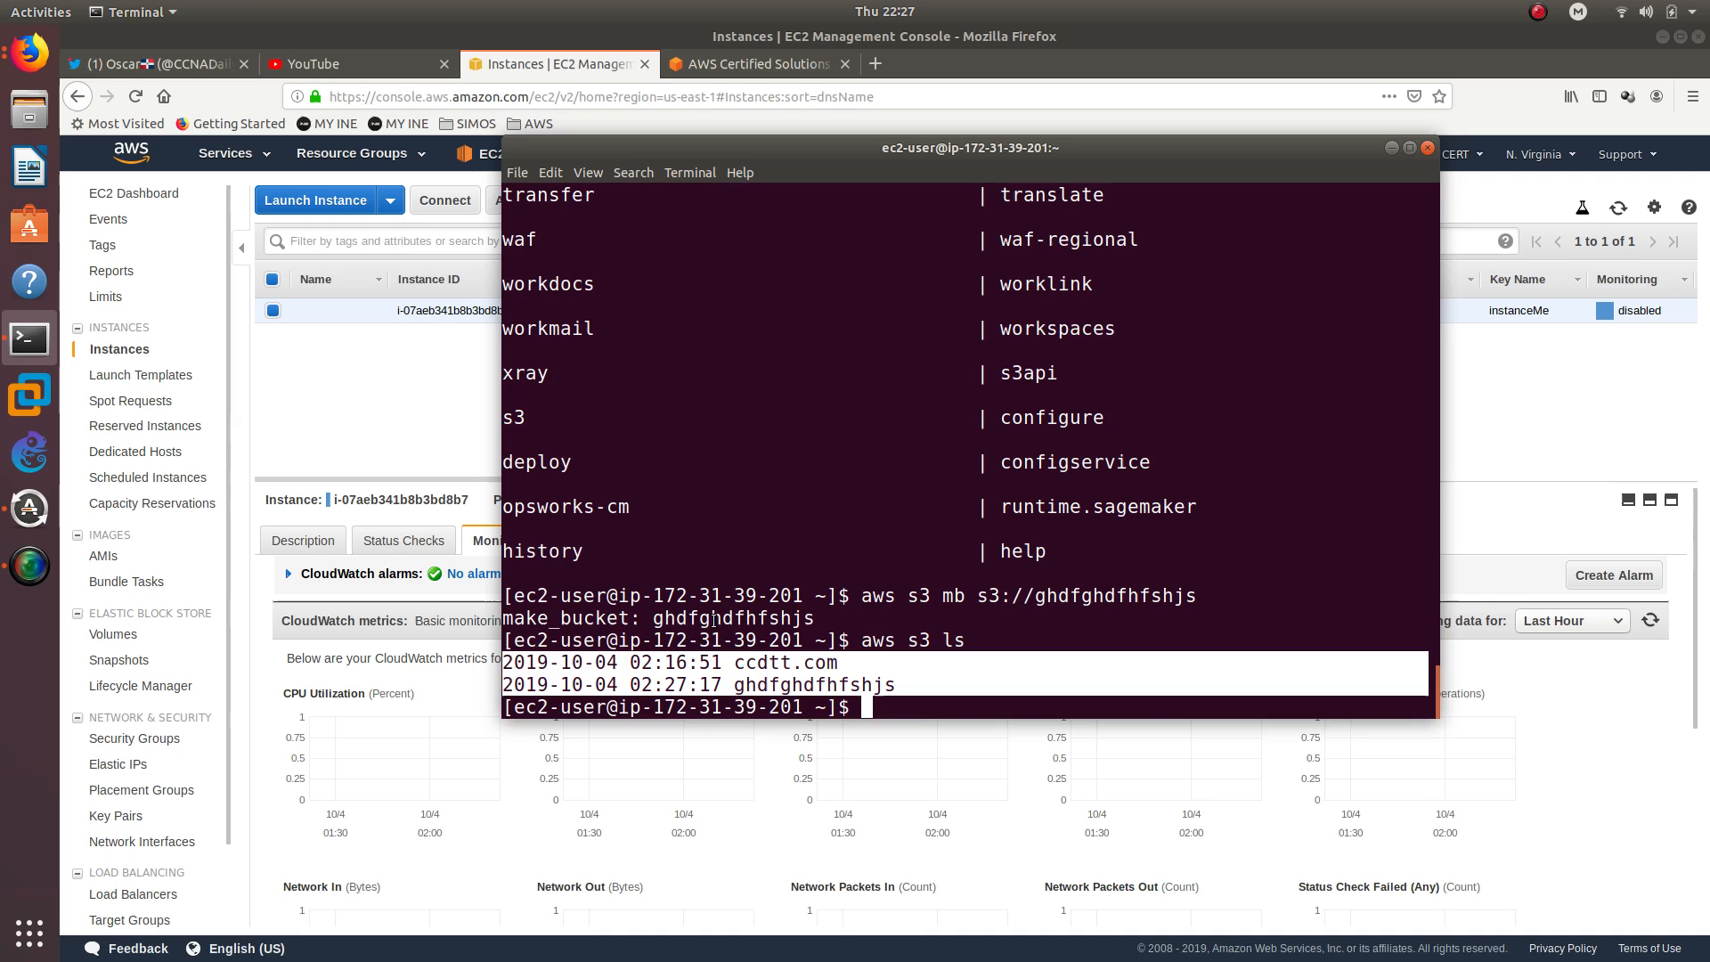
Switch to Firefox, check the bucket list in the S3 console in a new tab, and return to the EC2 instances page
left_click(414, 388)
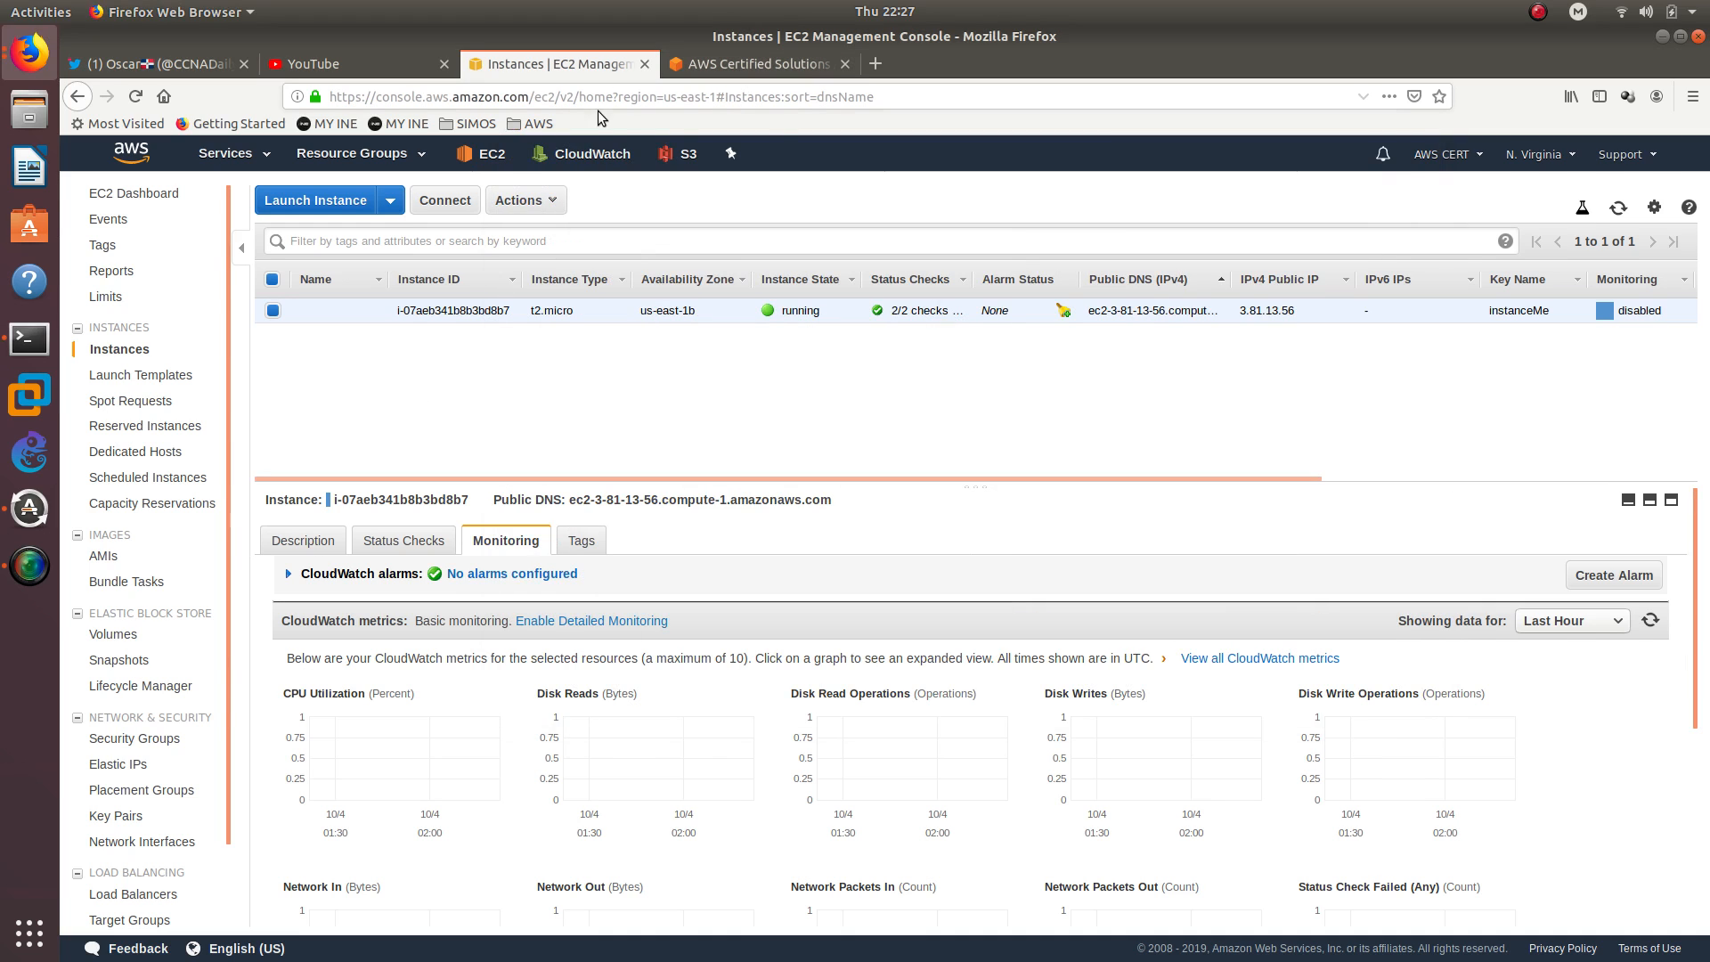
right_click(687, 164)
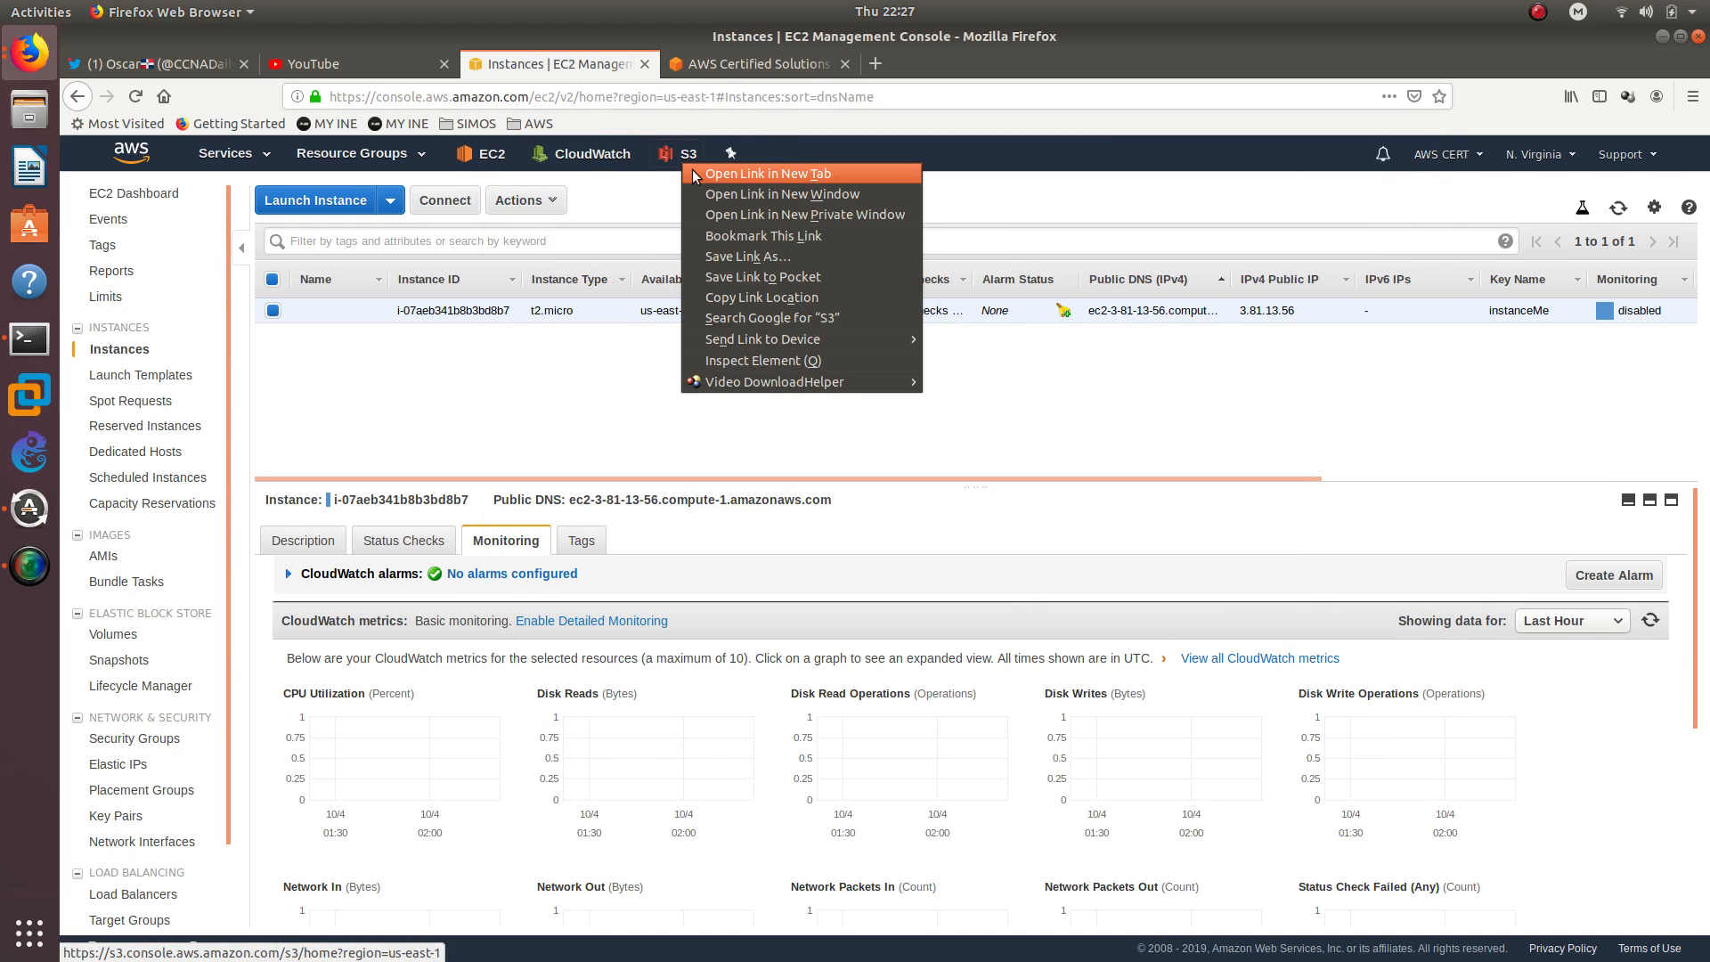
left_click(691, 172)
left_click(725, 70)
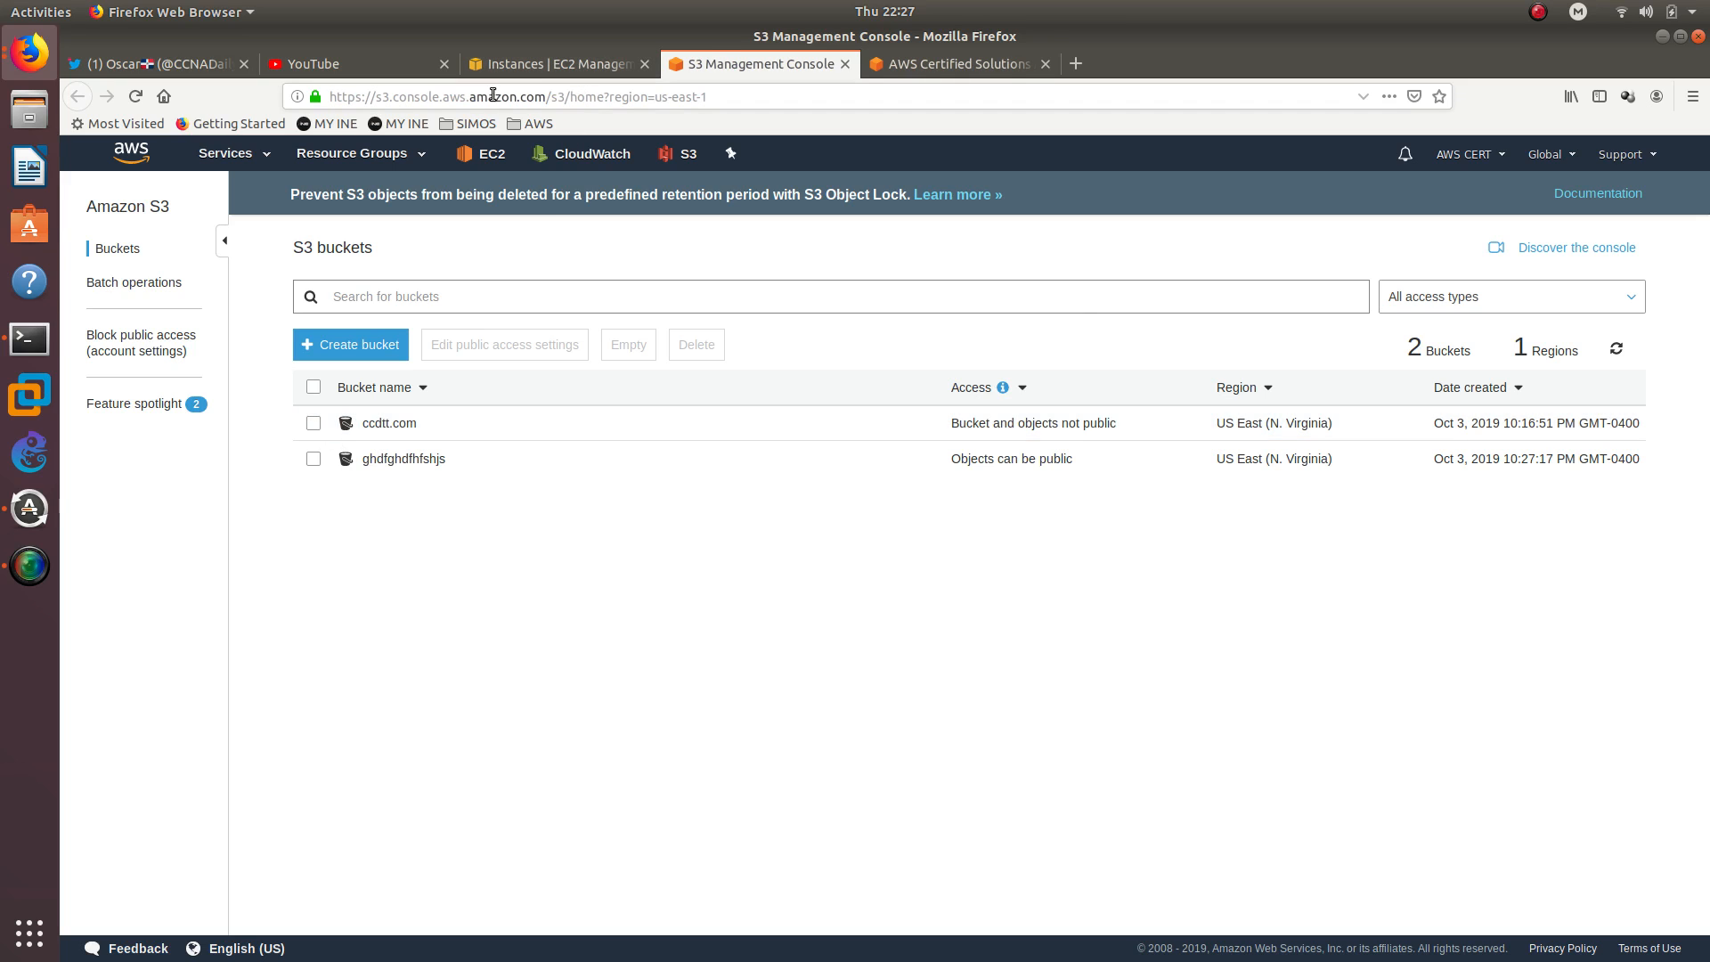
left_click(550, 65)
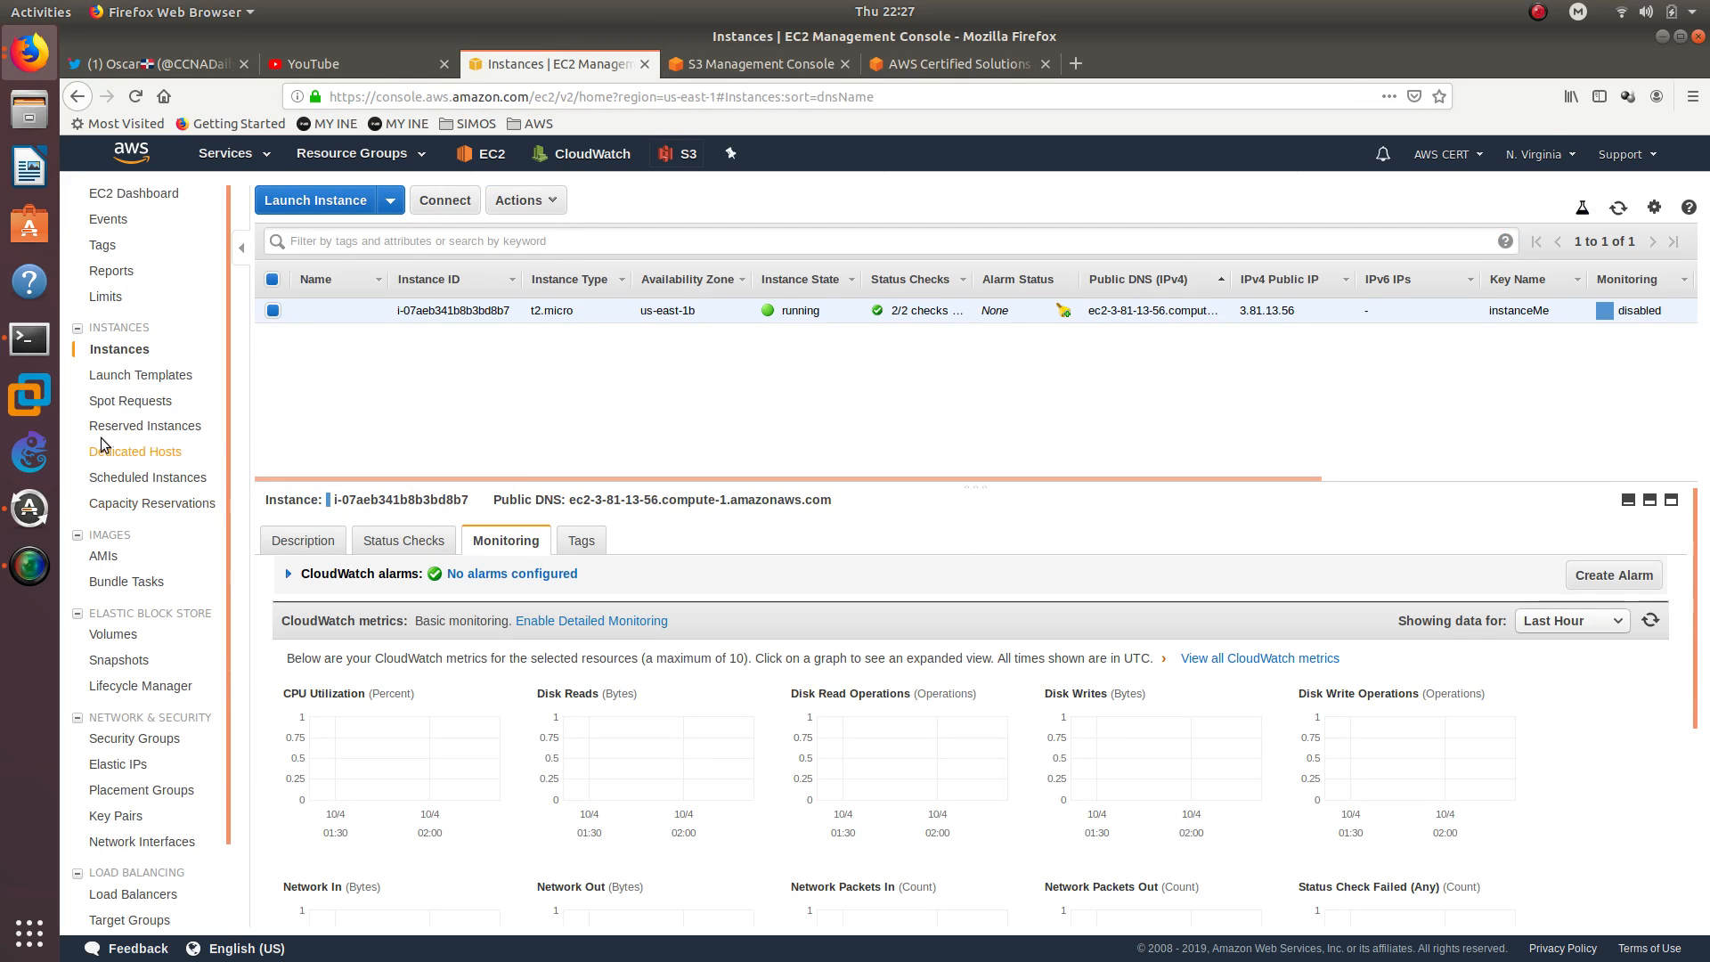
Detach the IAM role from the running t2.micro instance by setting its role to No Role and confirming the detachment
left_click(51, 343)
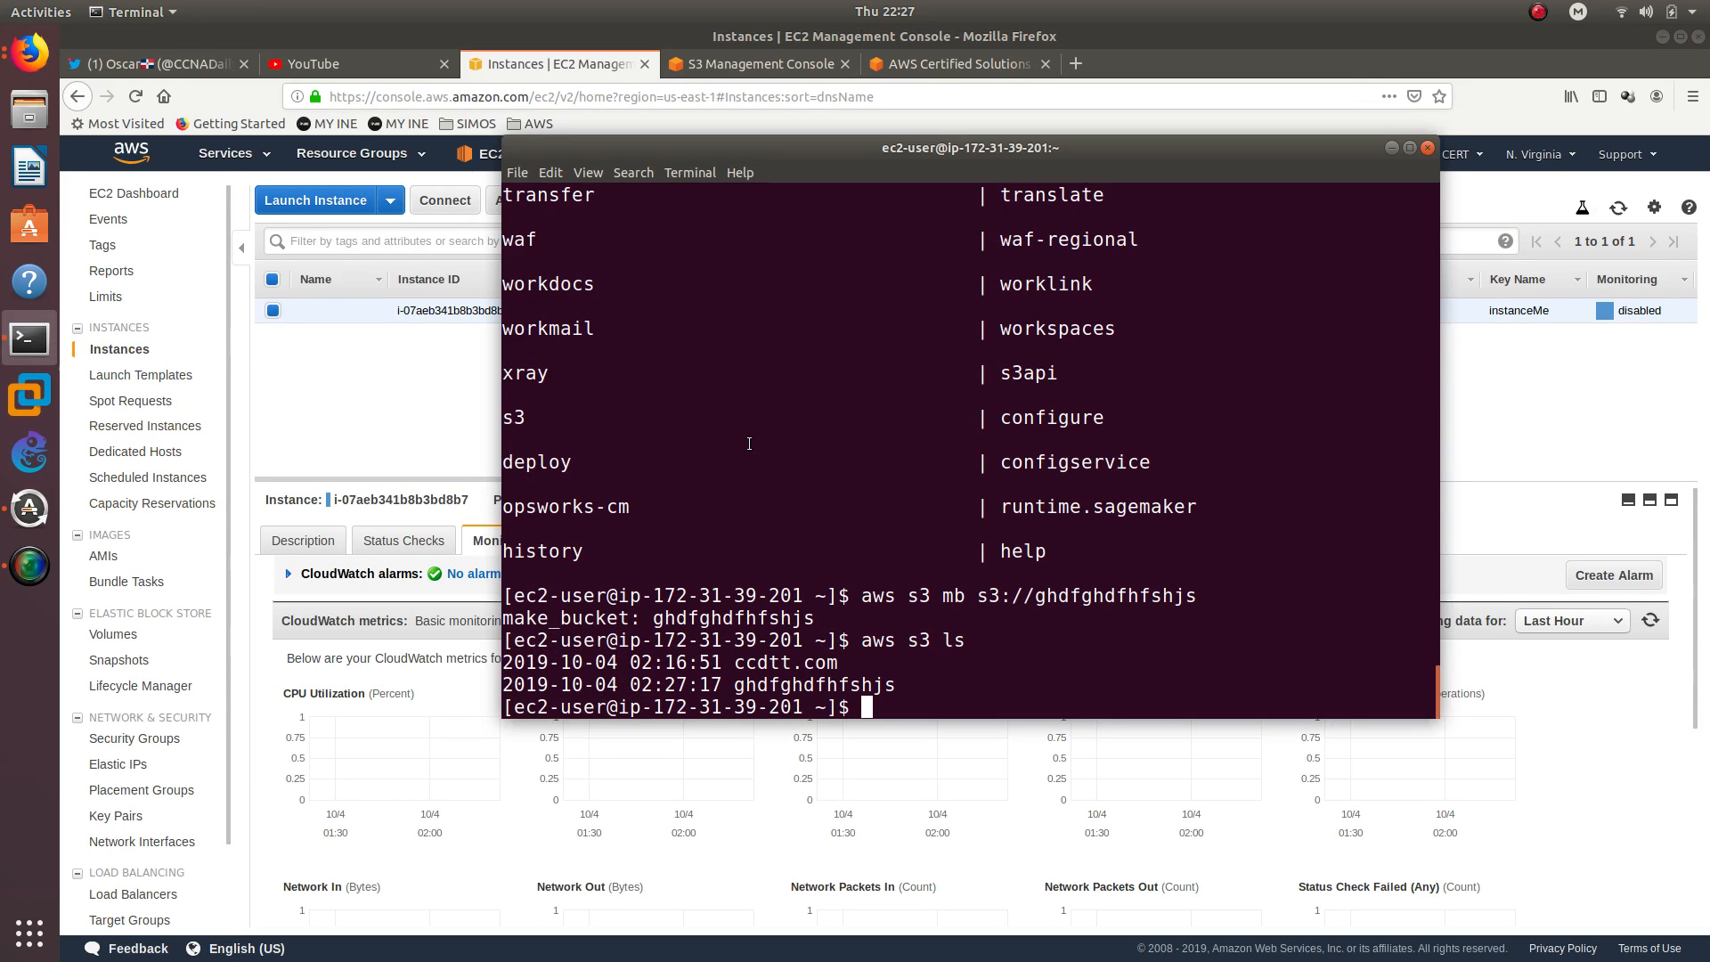
left_click(405, 394)
right_click(450, 313)
mouse_move(622, 429)
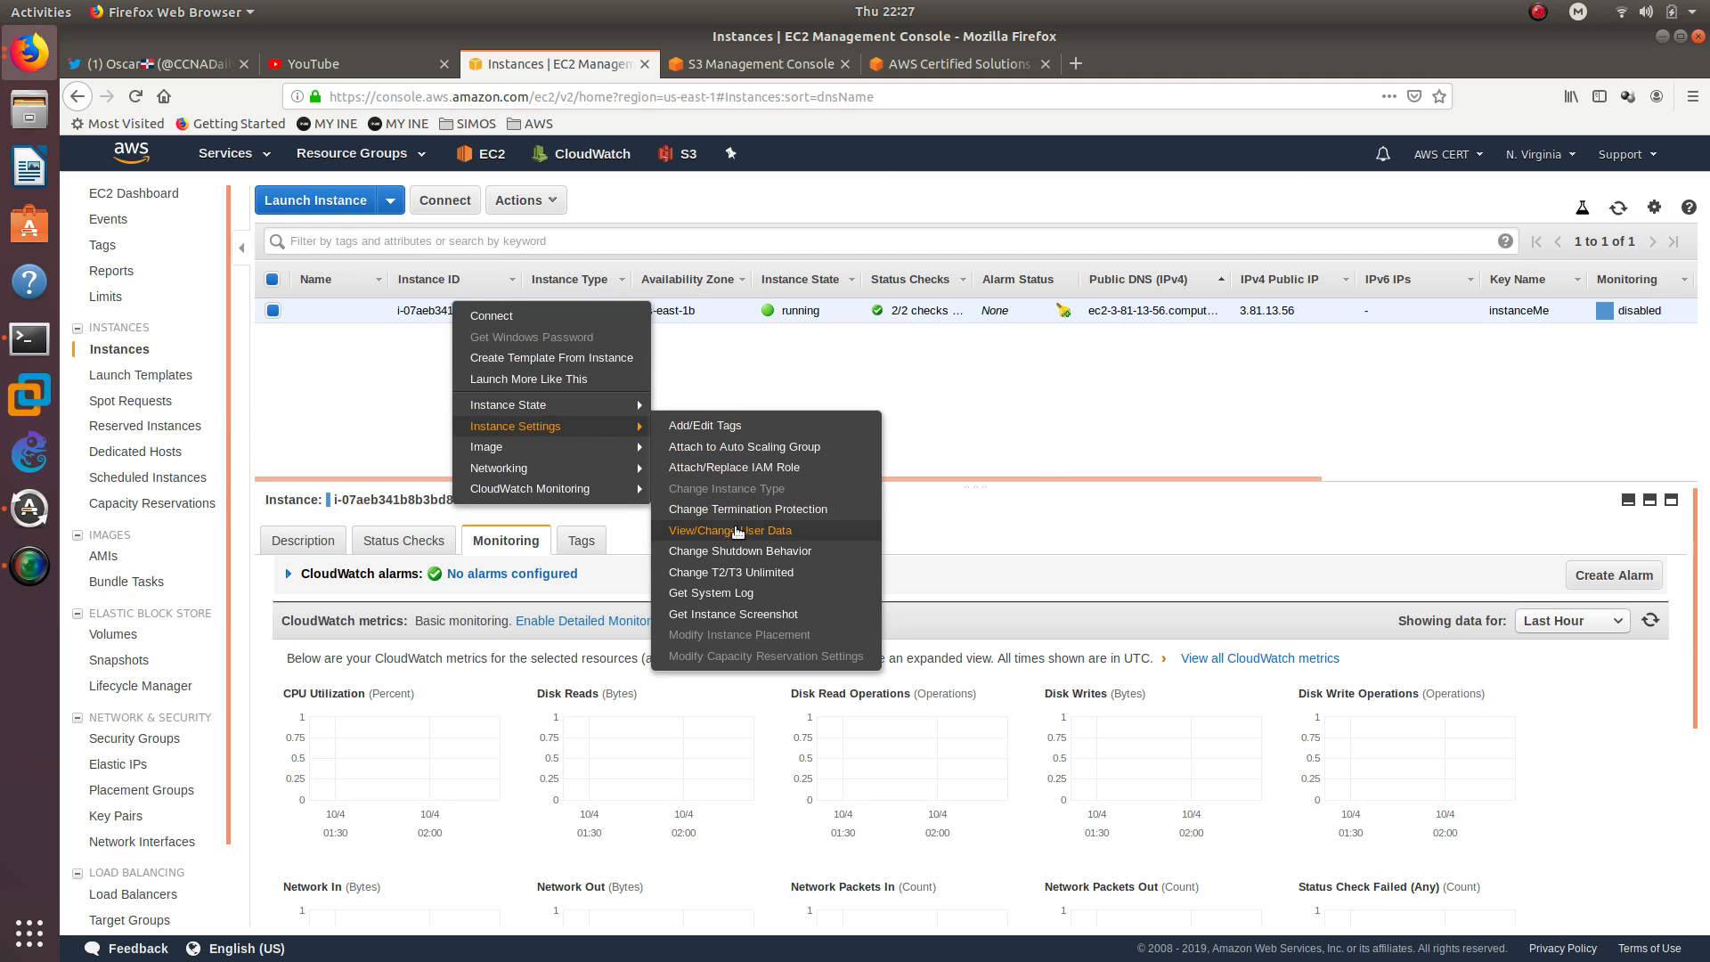
left_click(724, 473)
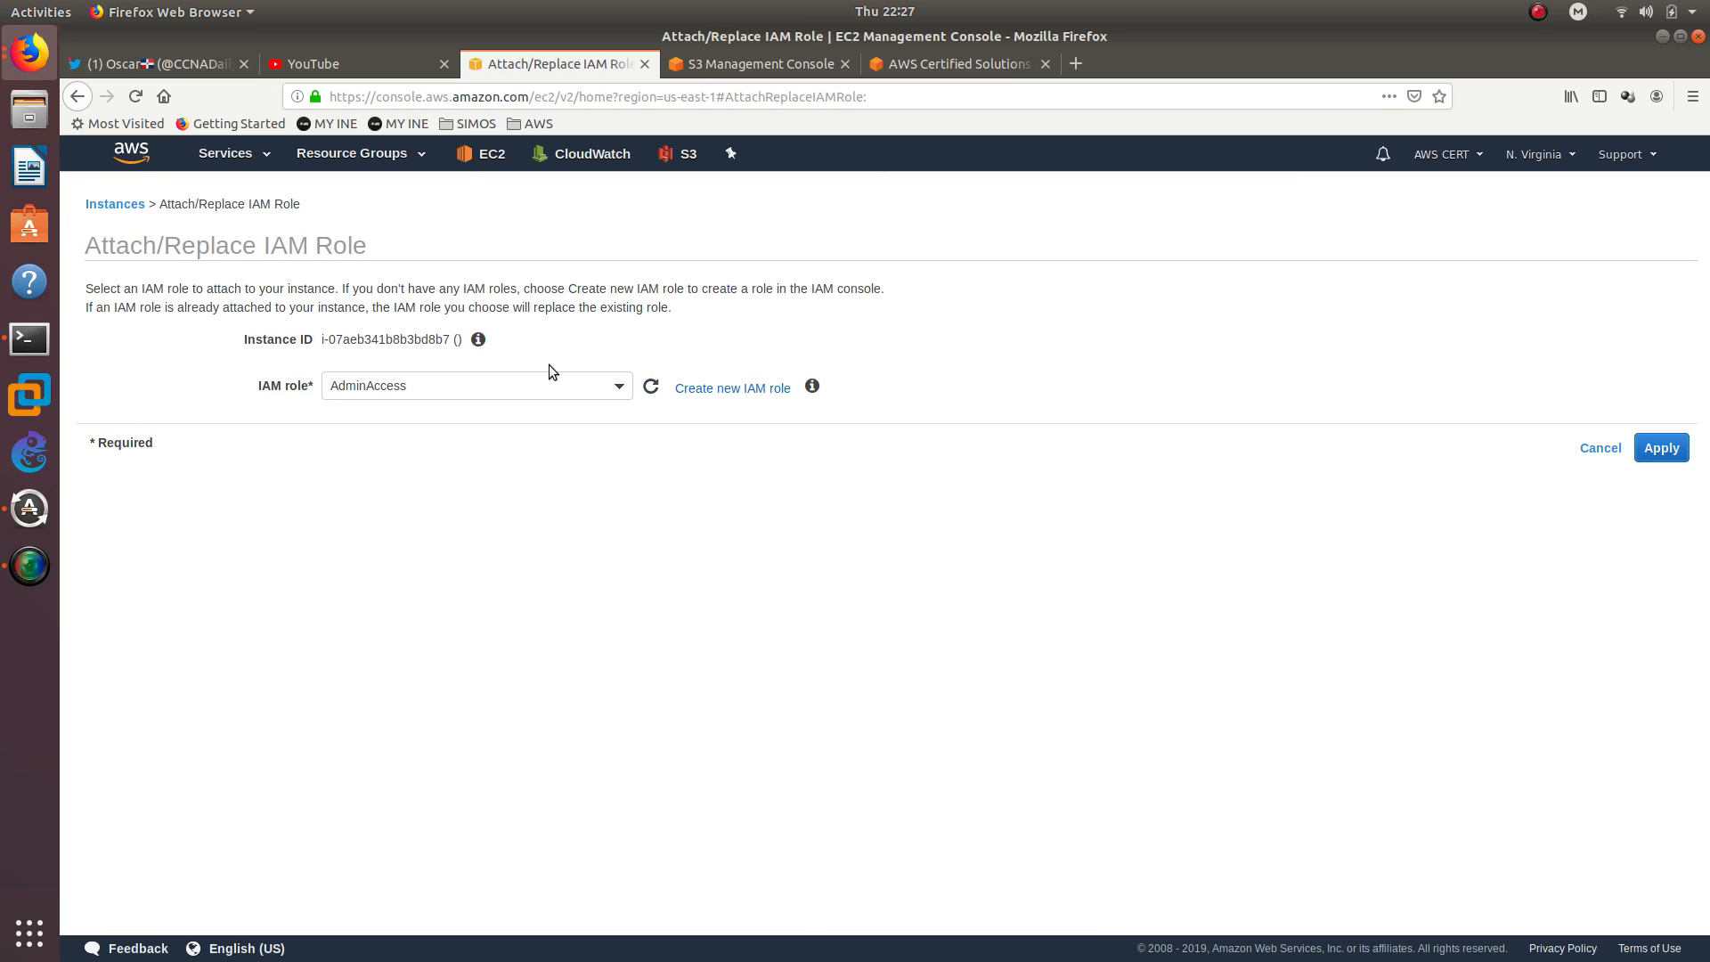
left_click(530, 385)
left_click(418, 479)
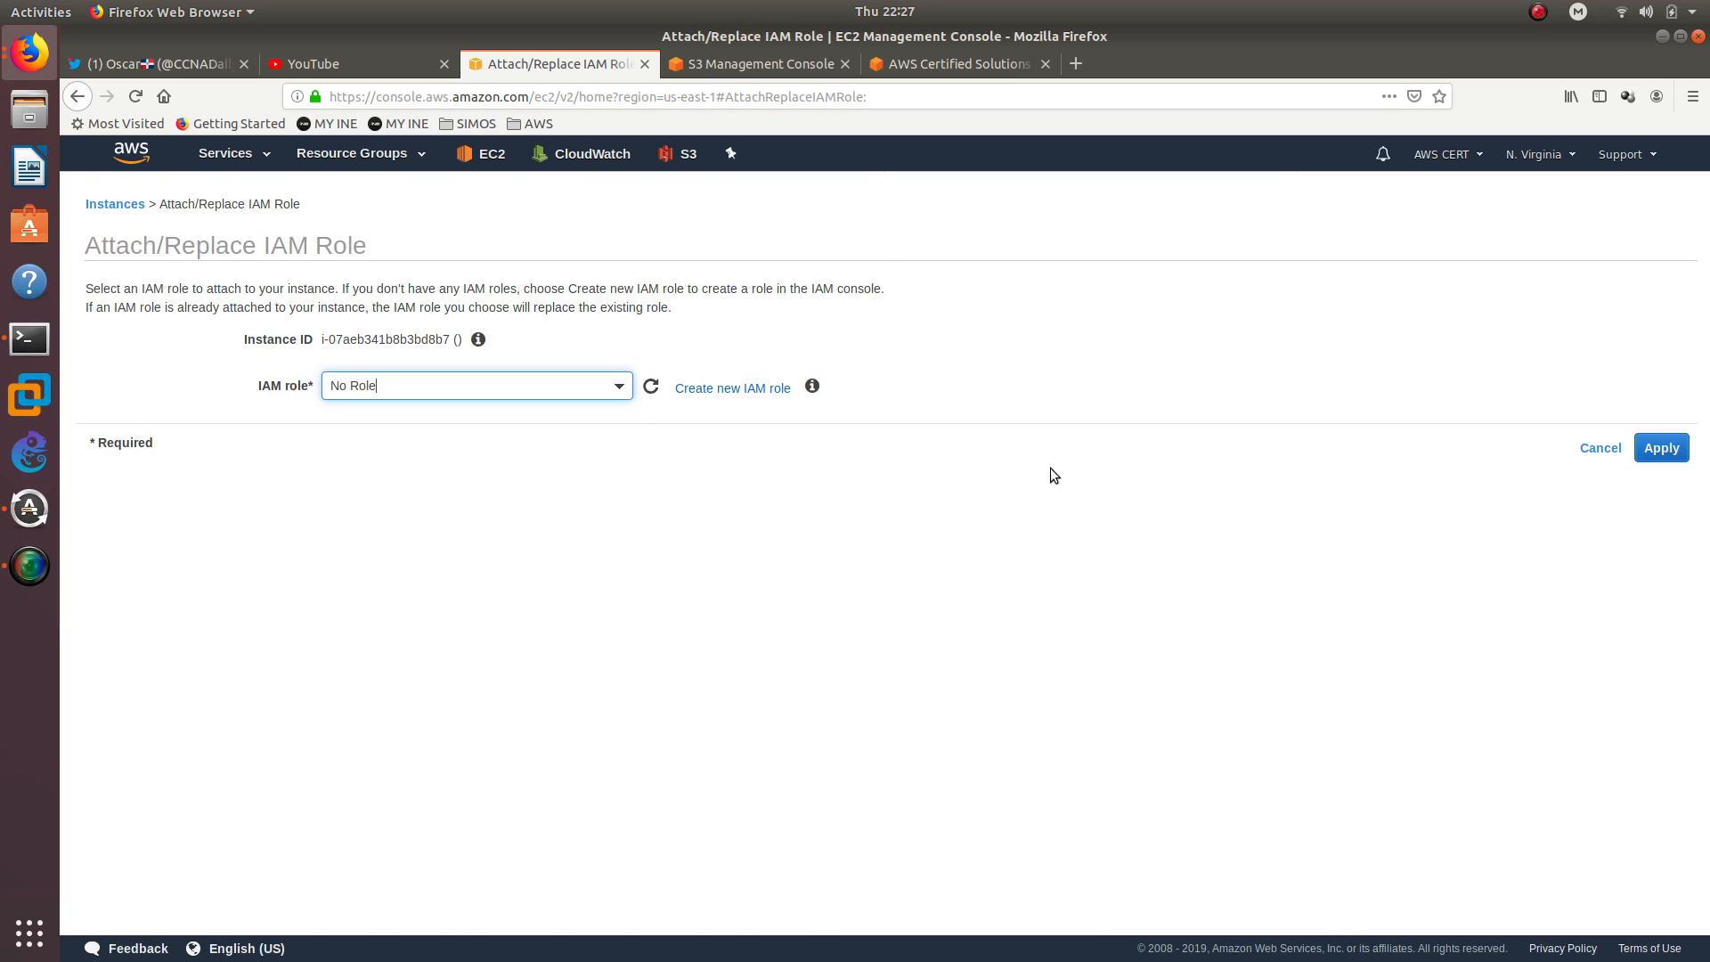
left_click(1660, 448)
left_click(1004, 704)
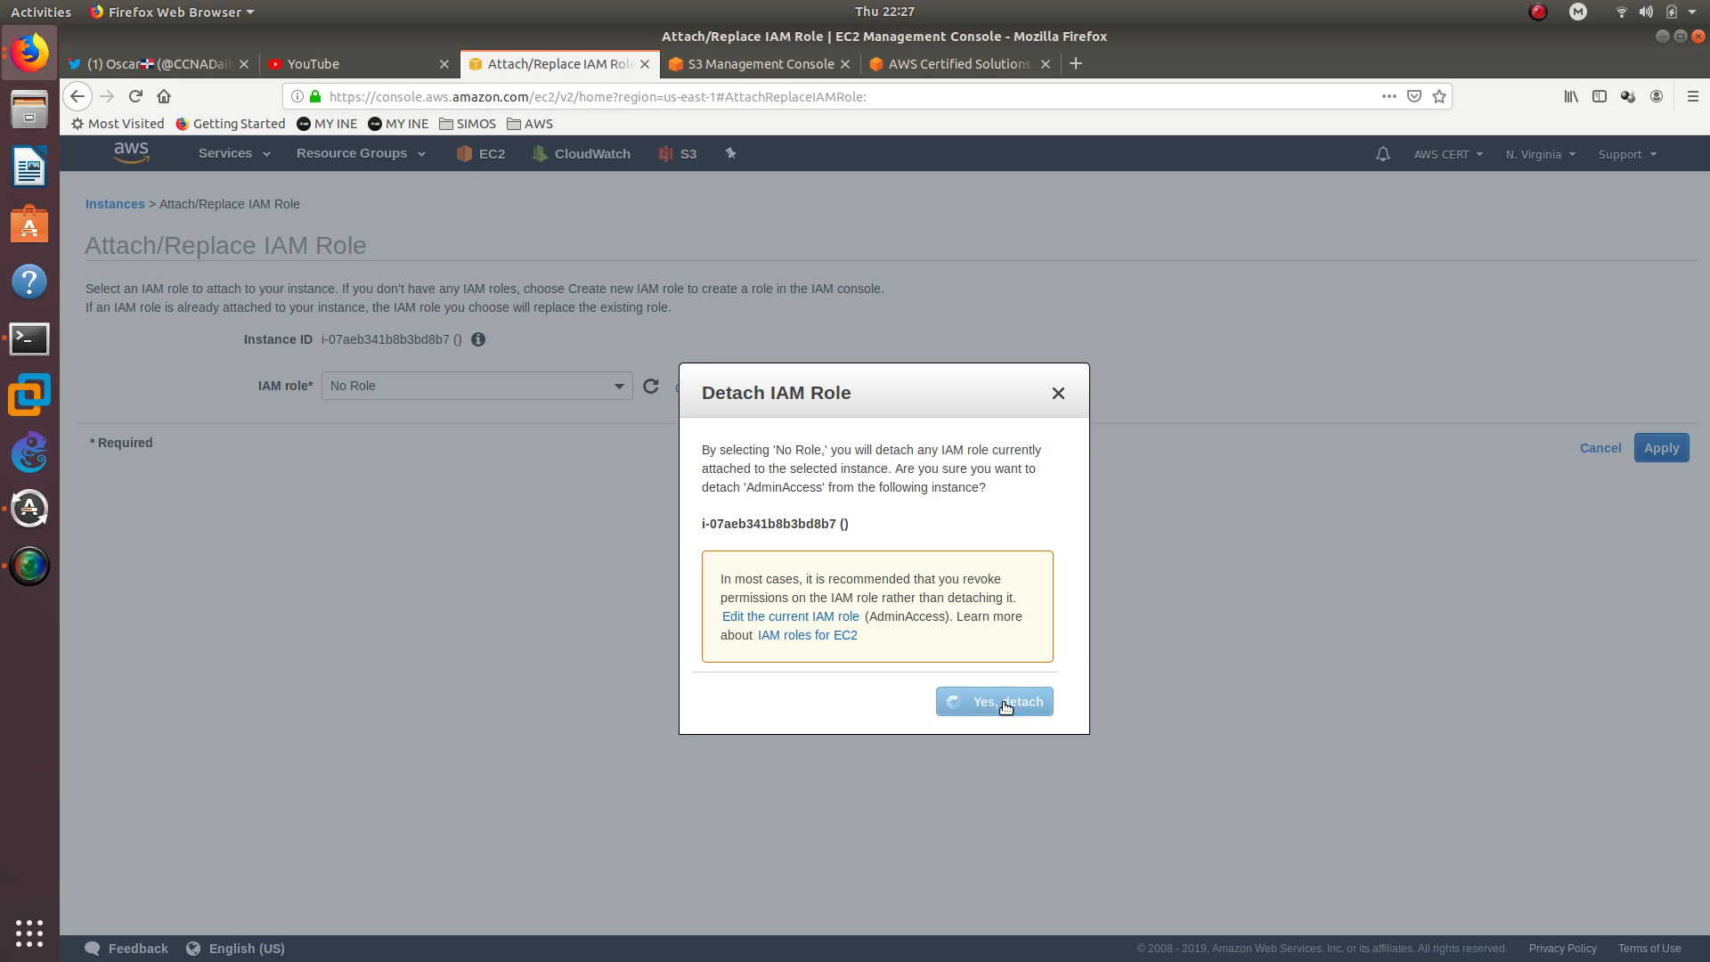
left_click(877, 358)
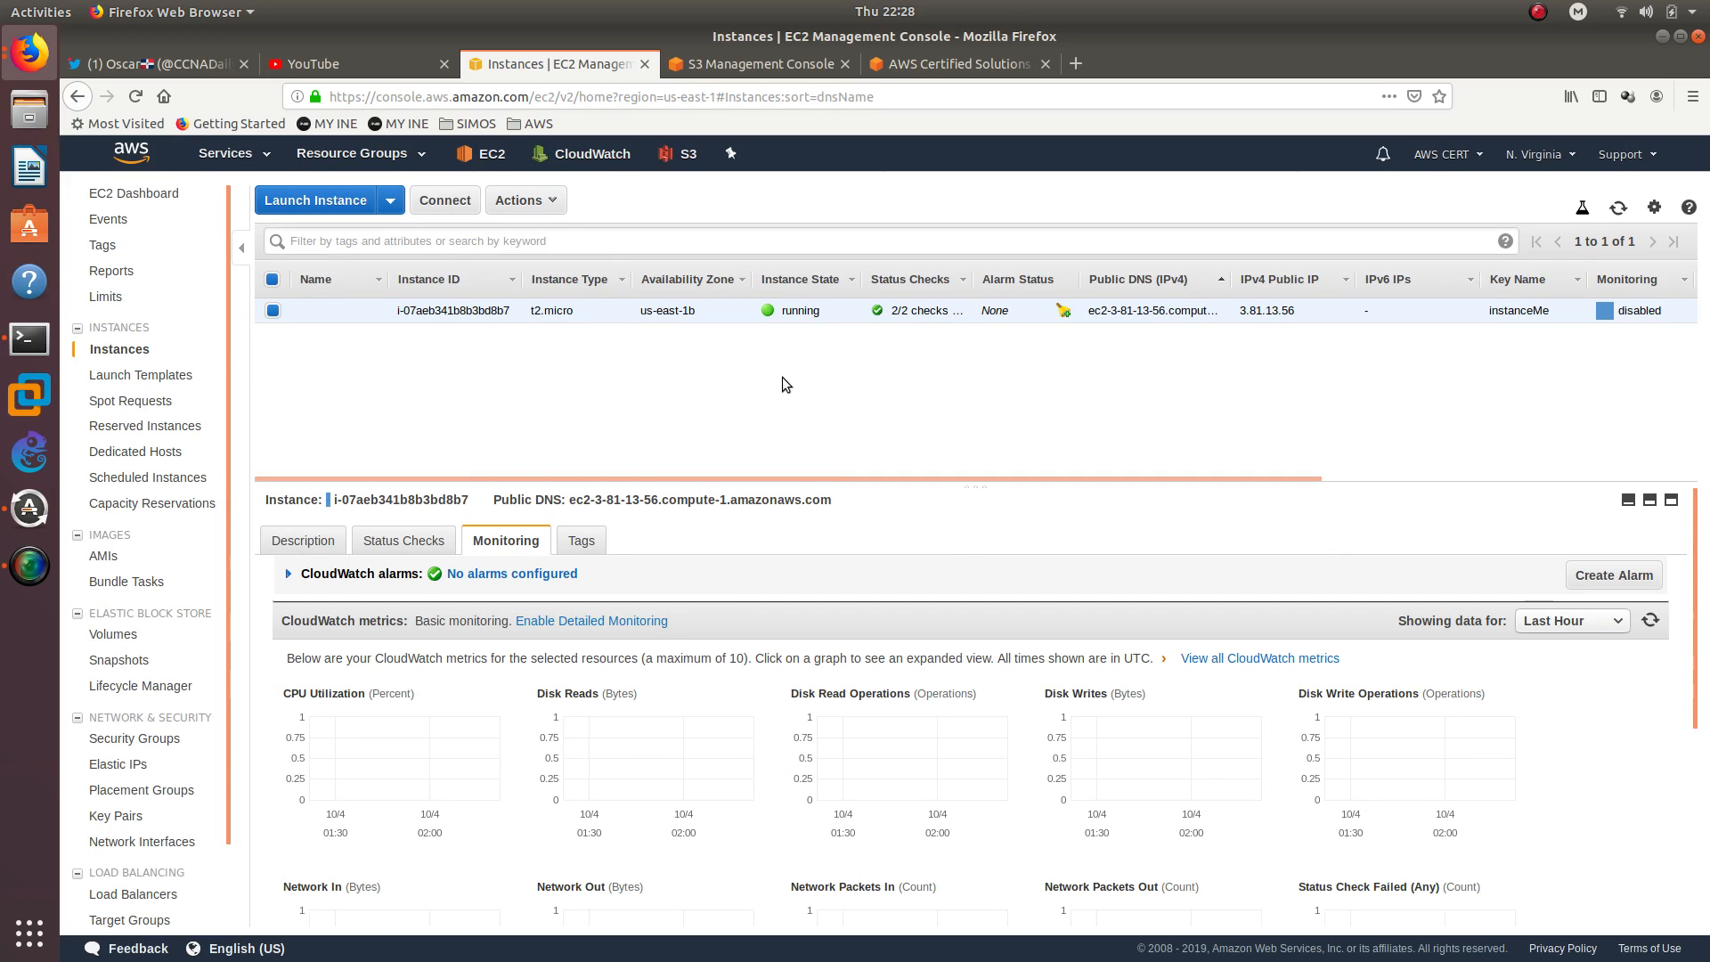
Switch to the terminal and test S3 access by rerunning aws s3 ls and aws s3 mb s3://ghdfghdfhfshjs
left_click(30, 339)
key("Up")
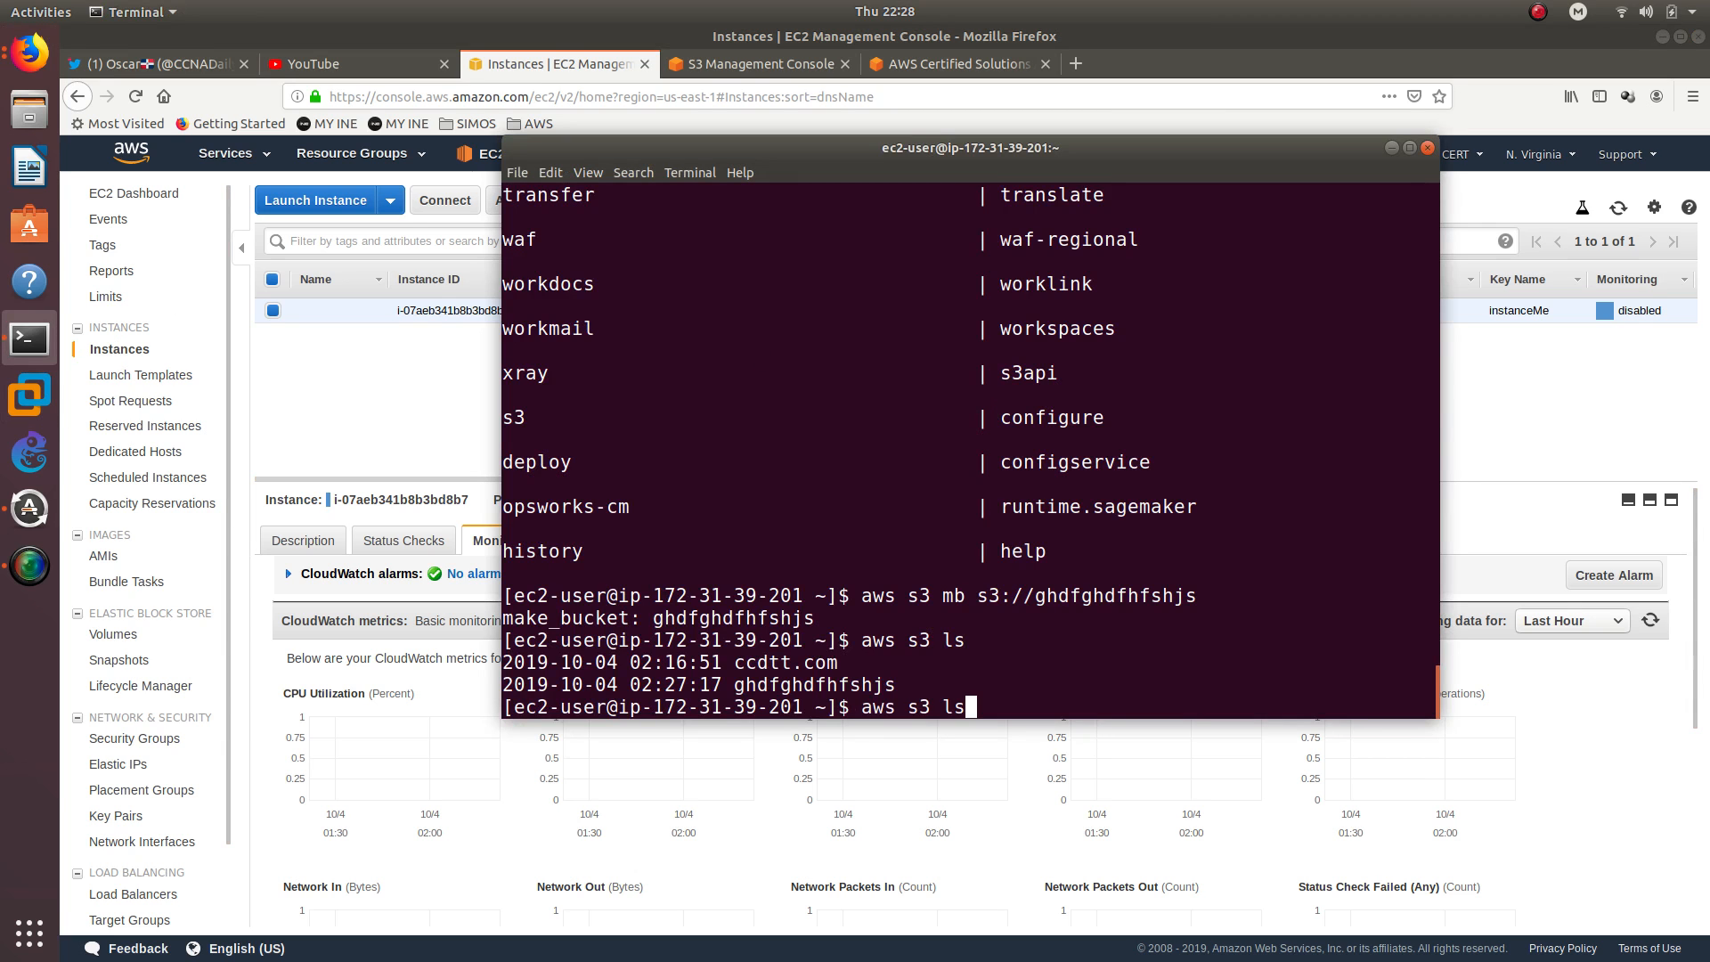
key("Return")
key("Up")
key("Up")
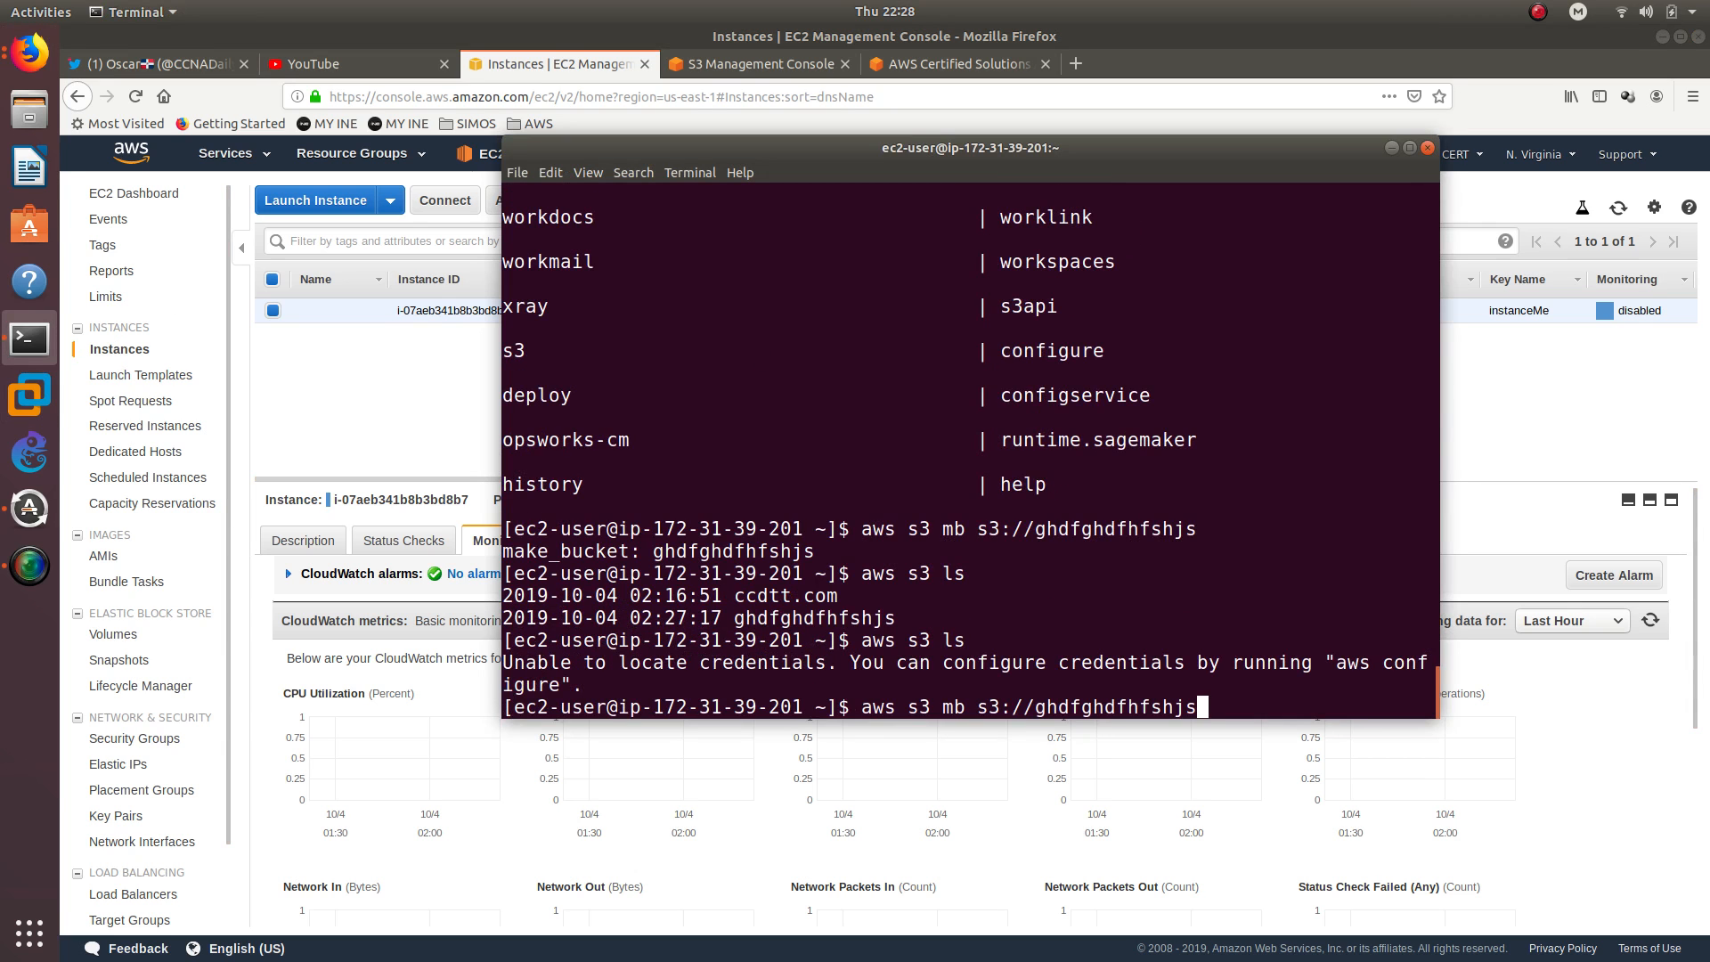
key("Return")
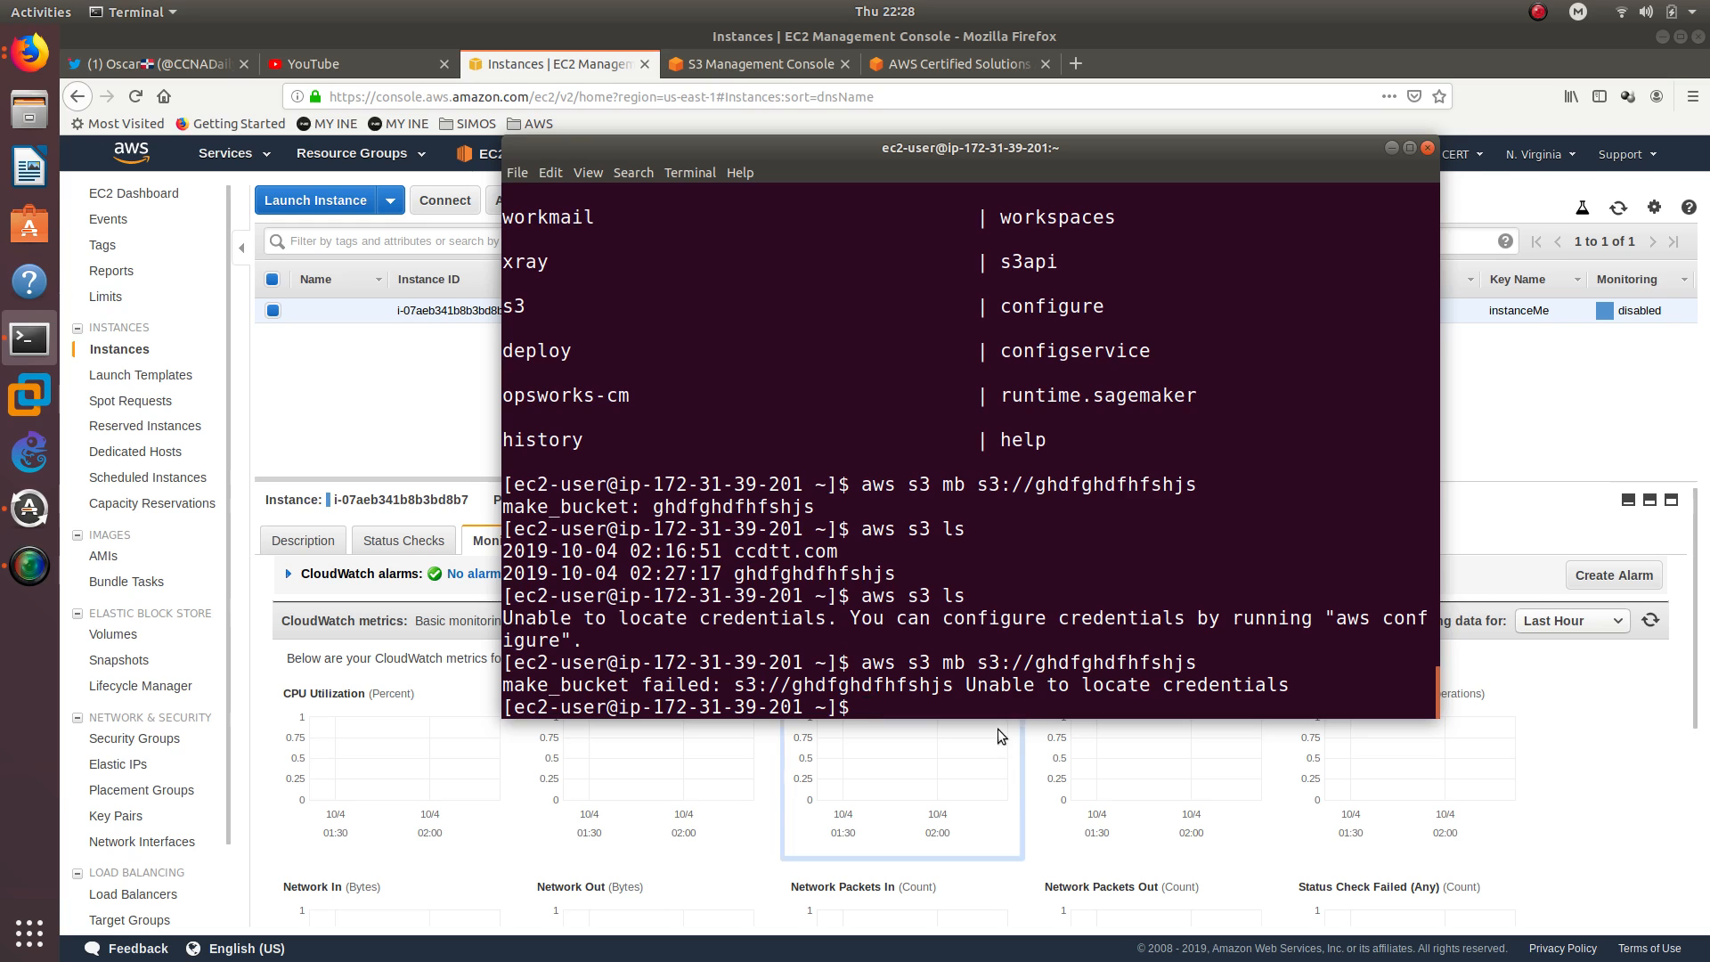
Compare the terminal outputs by highlighting the last bucket creation result, the latest aws s3 ls command and the earlier bucket list
triple_click(1018, 684)
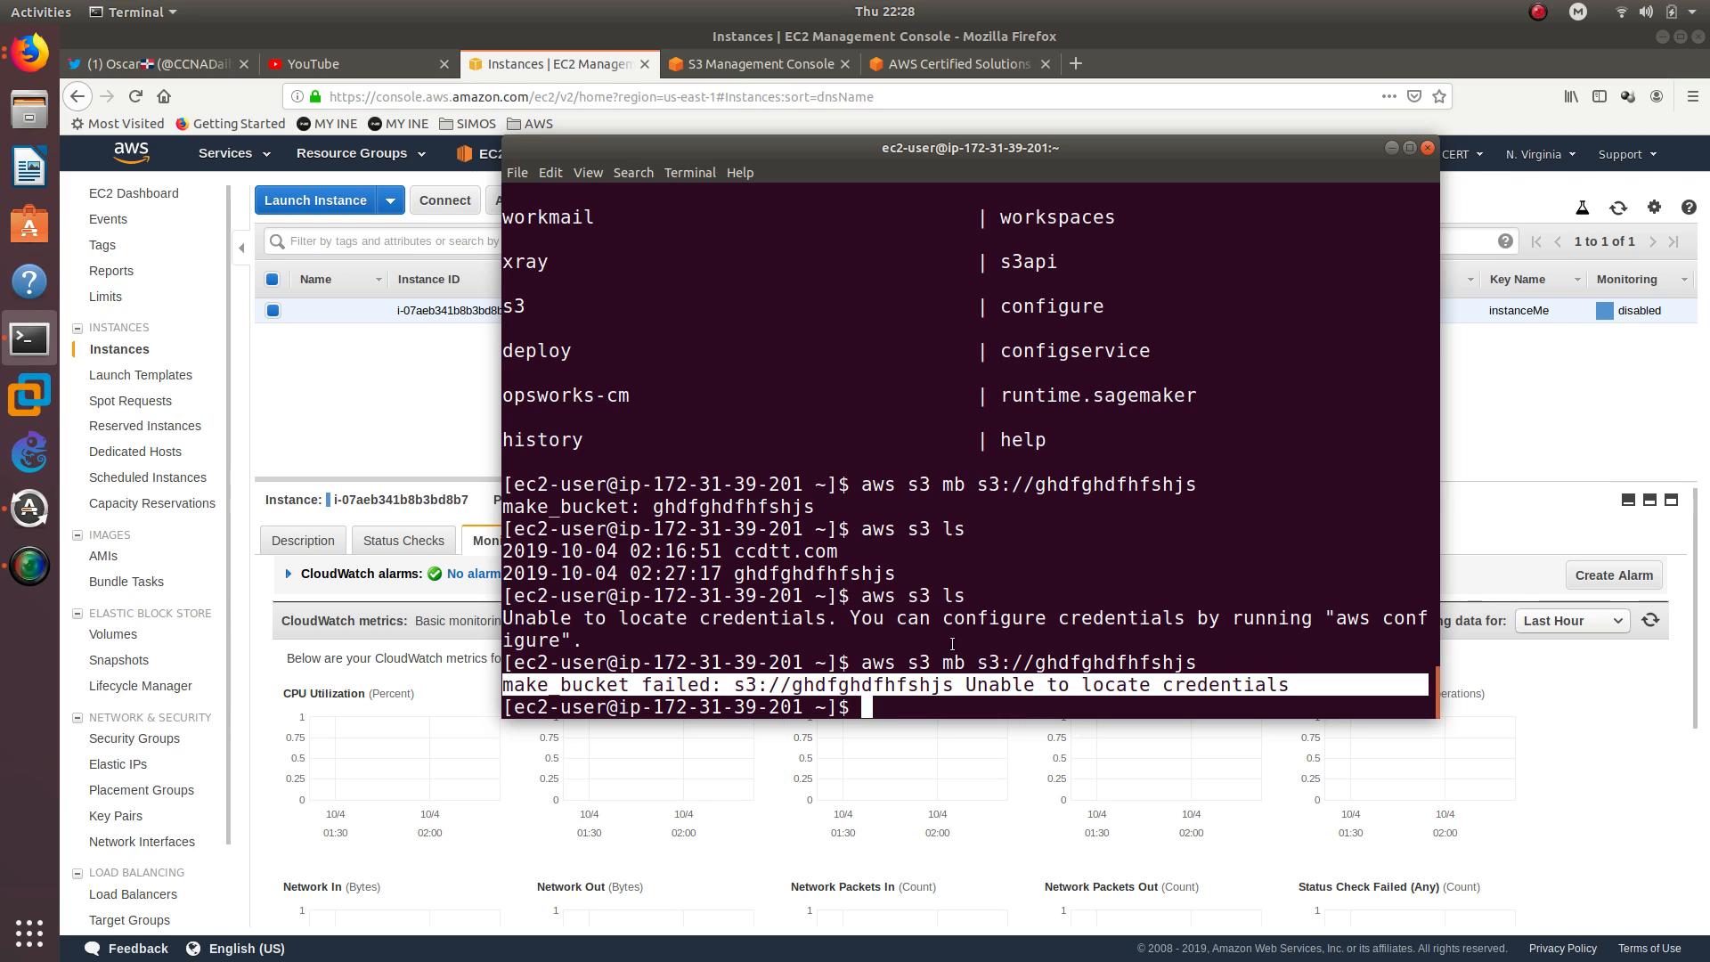
left_click_drag(860, 595, 964, 594)
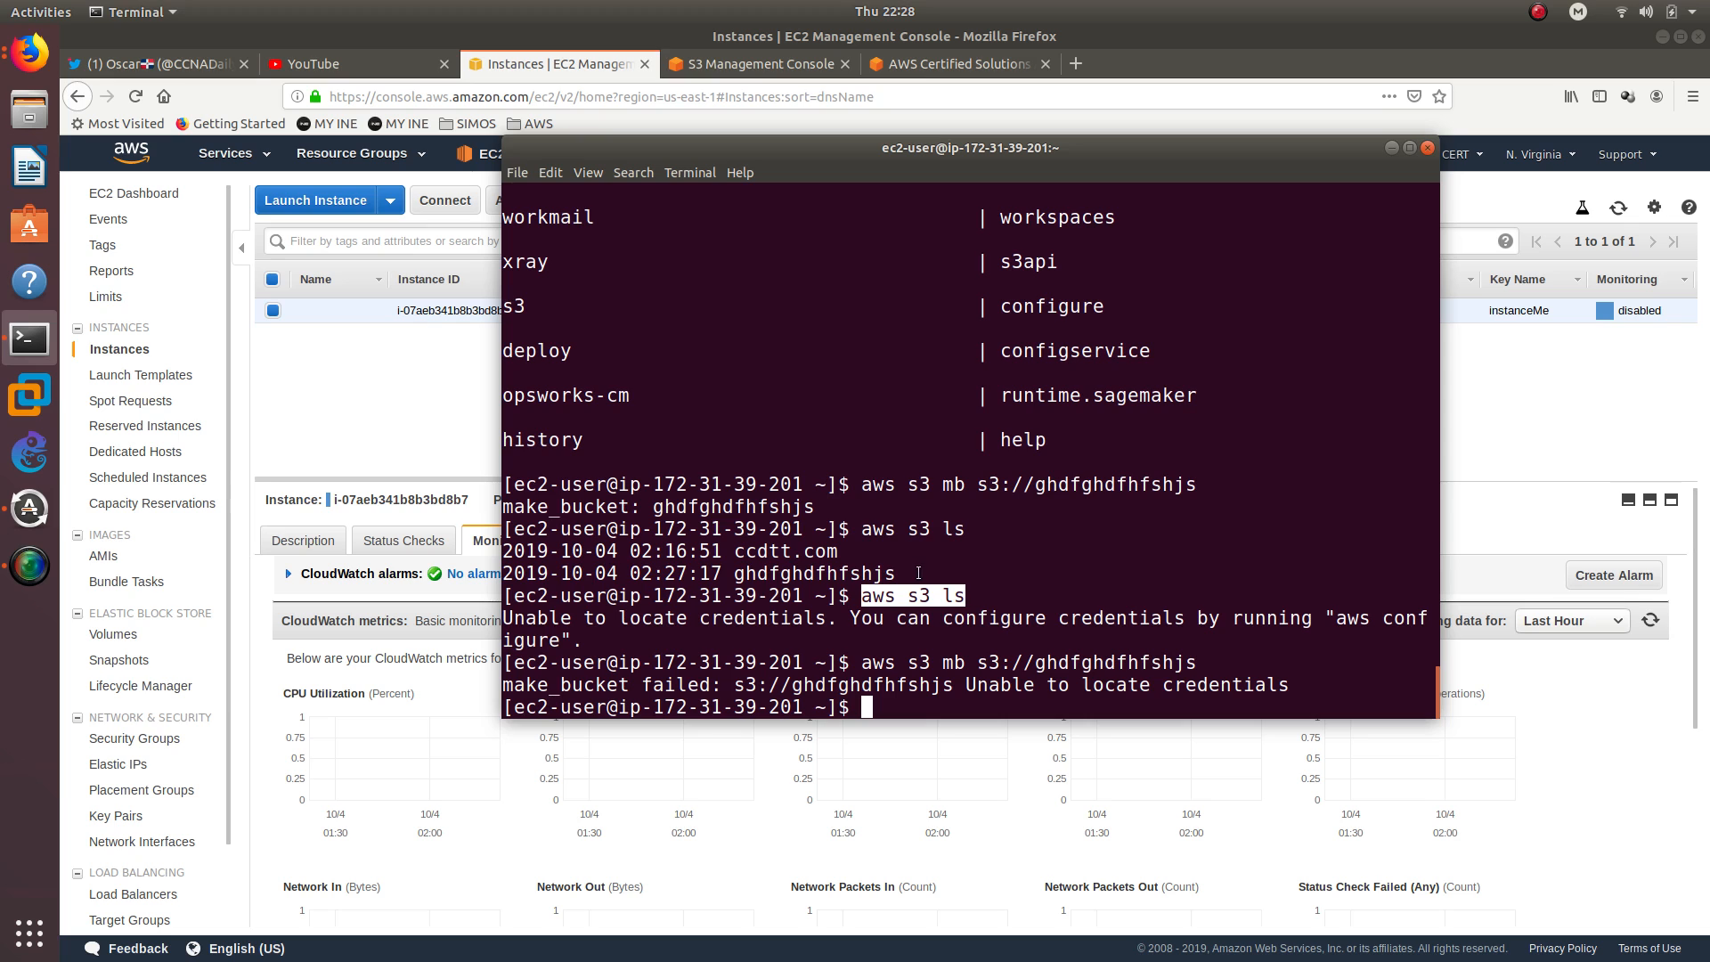
left_click_drag(977, 577, 573, 552)
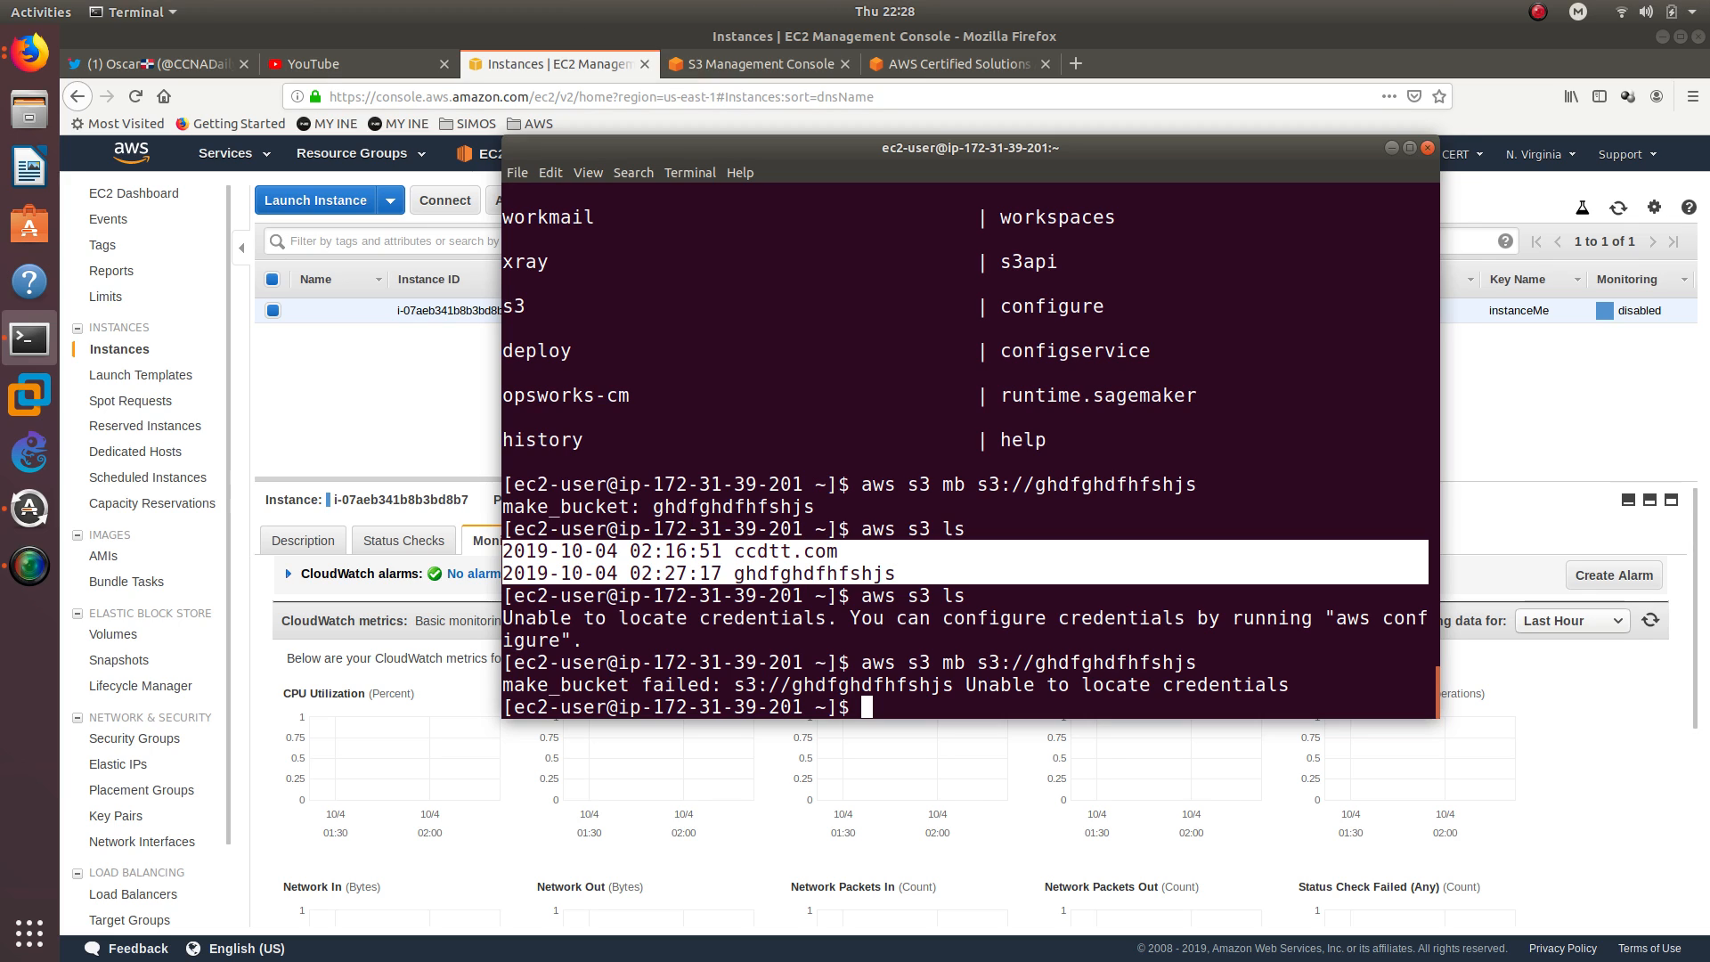
key("alt+Tab")
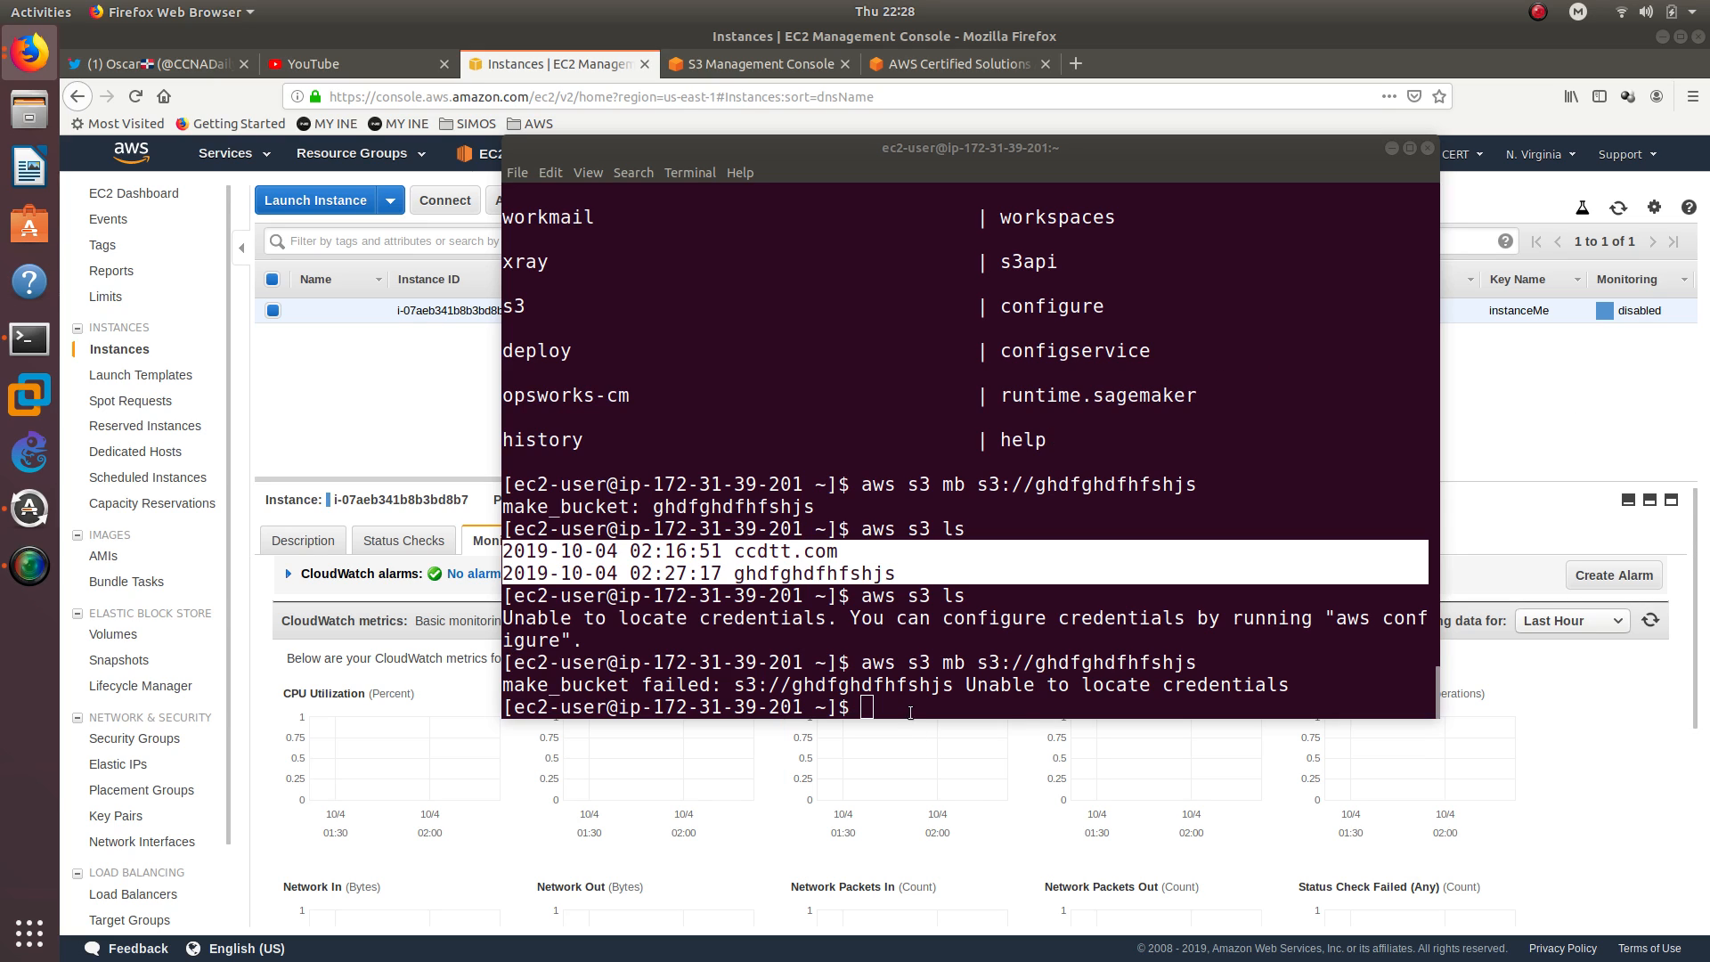
left_click(874, 612)
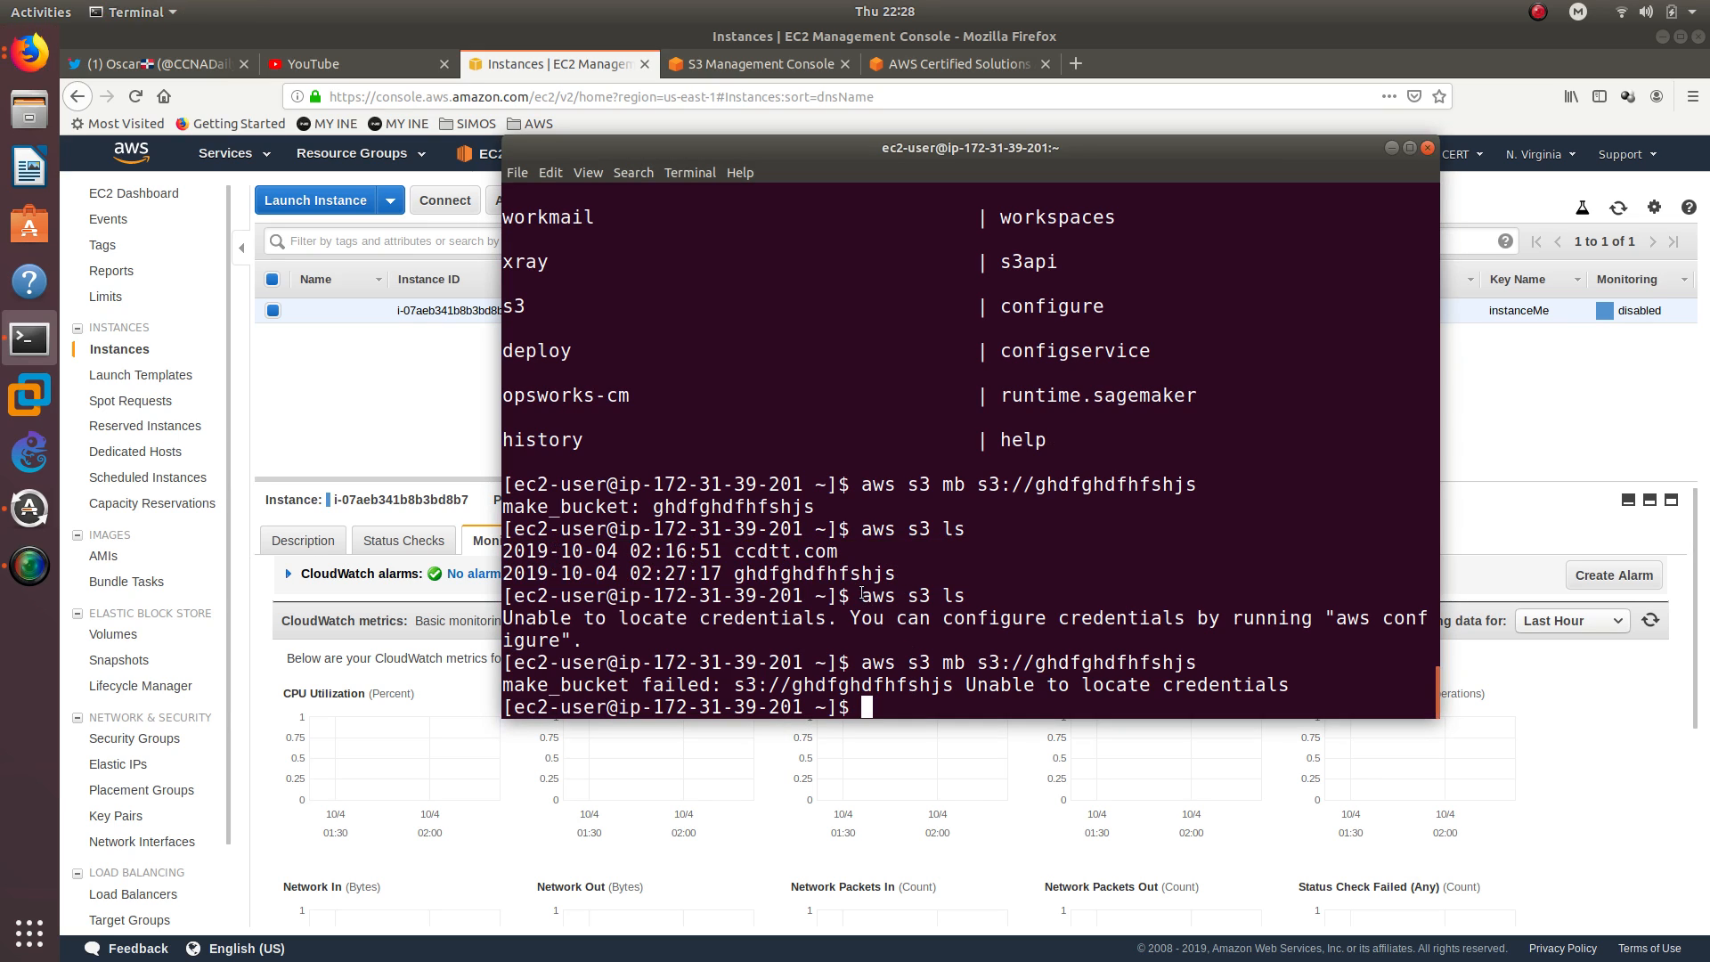
left_click_drag(862, 594, 966, 598)
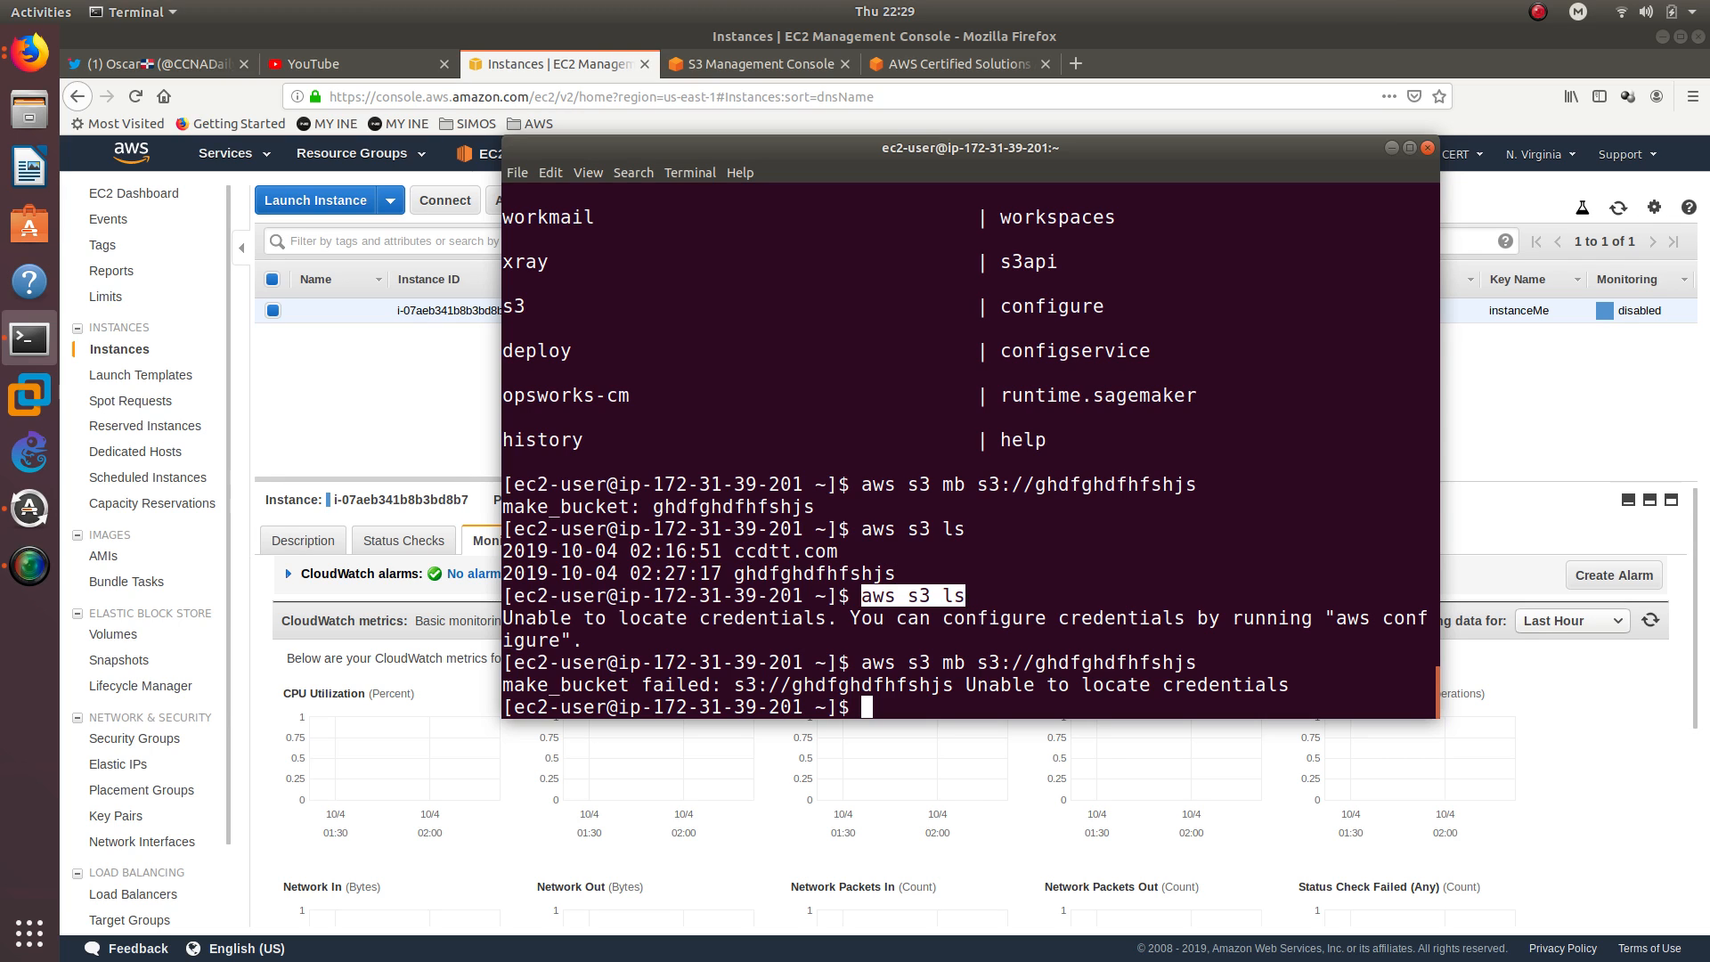
key("alt+Tab")
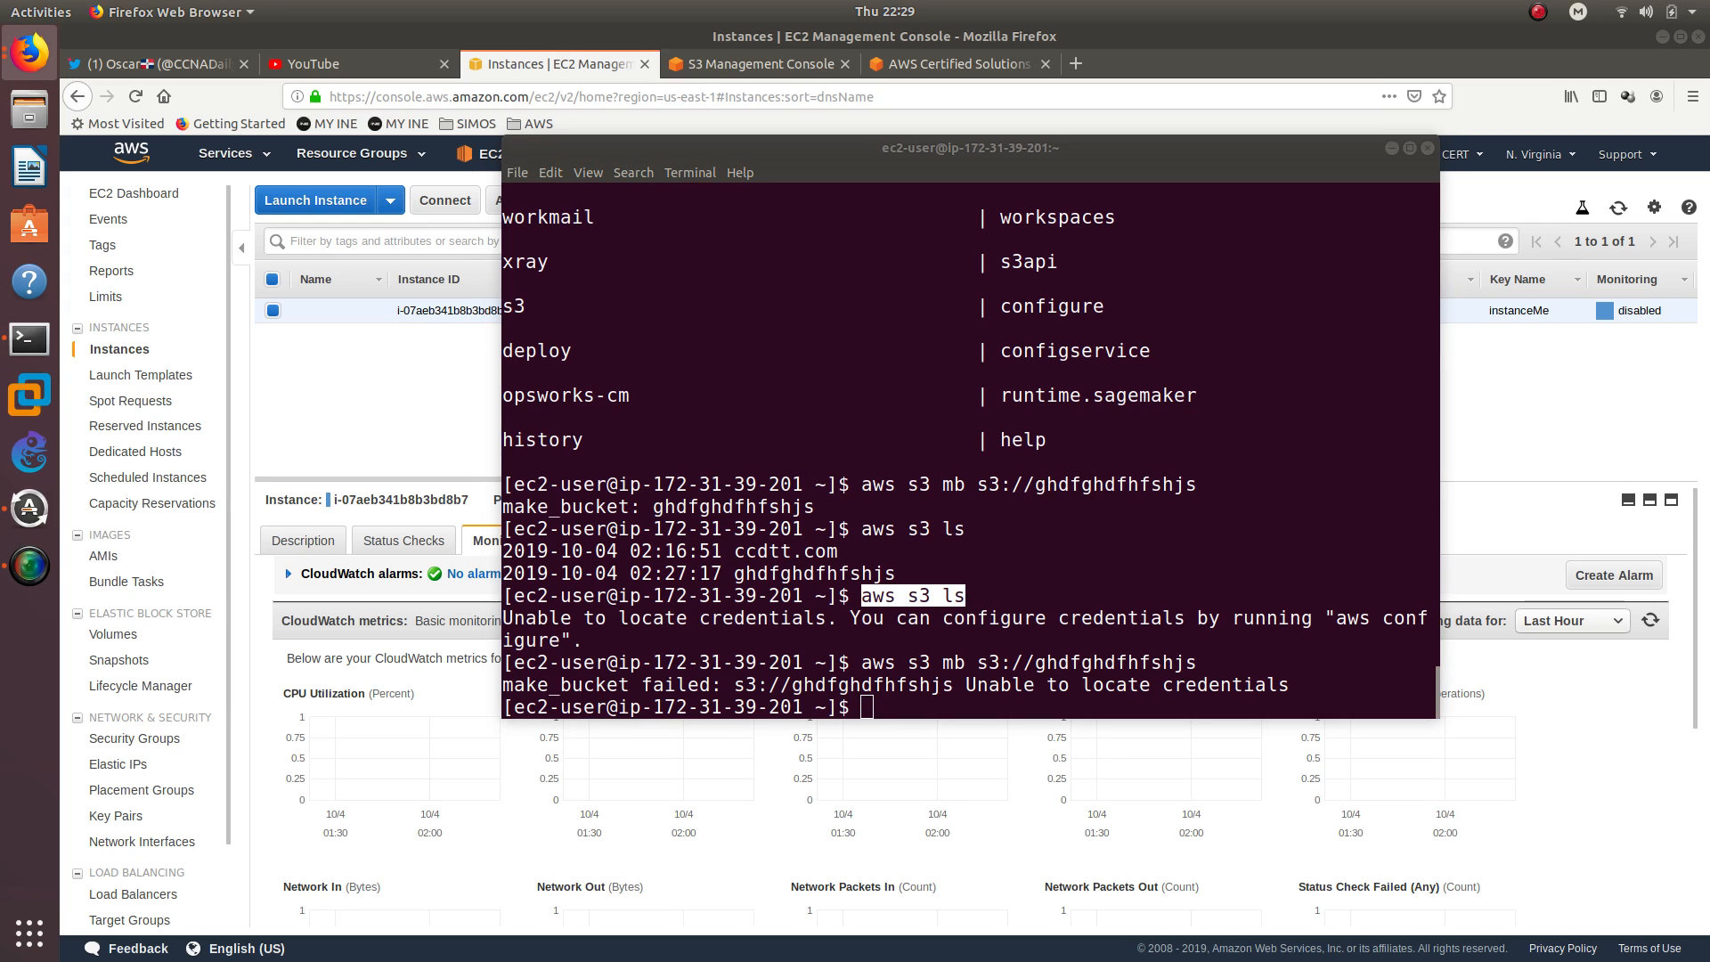